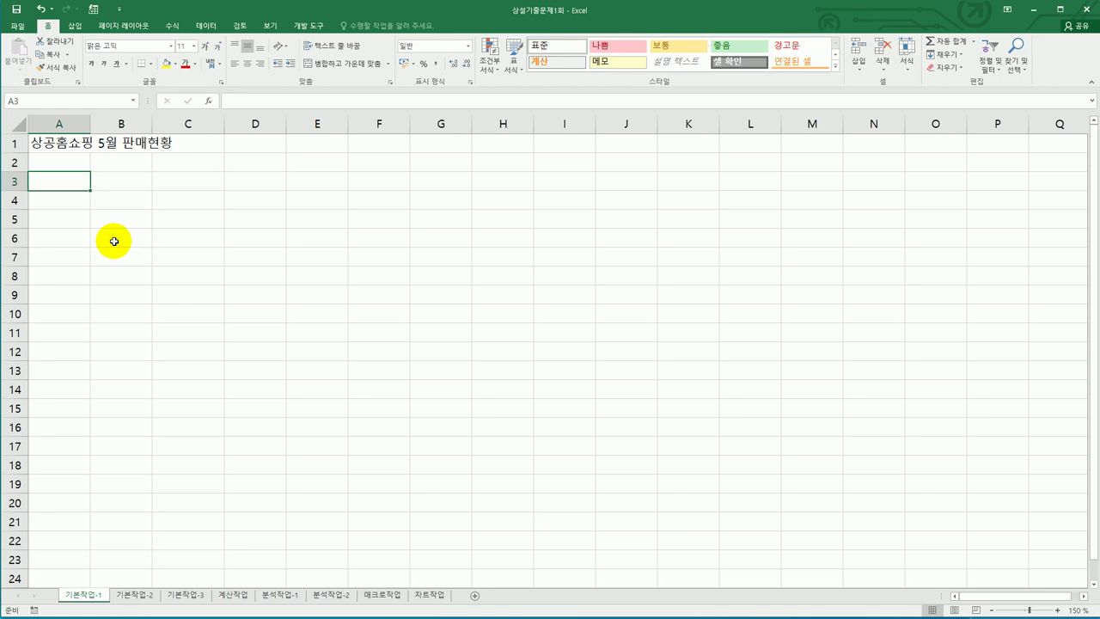
drag(44, 182, 361, 294)
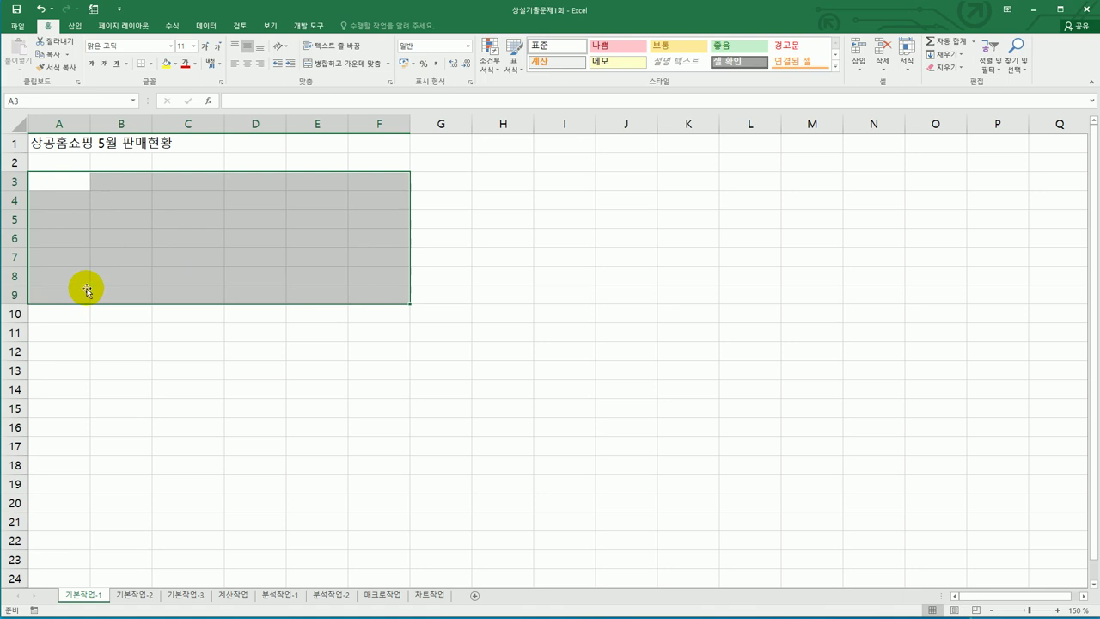
Step: On the 기본작업-2 sheet, merge and center the title across A1:H1
click(125, 596)
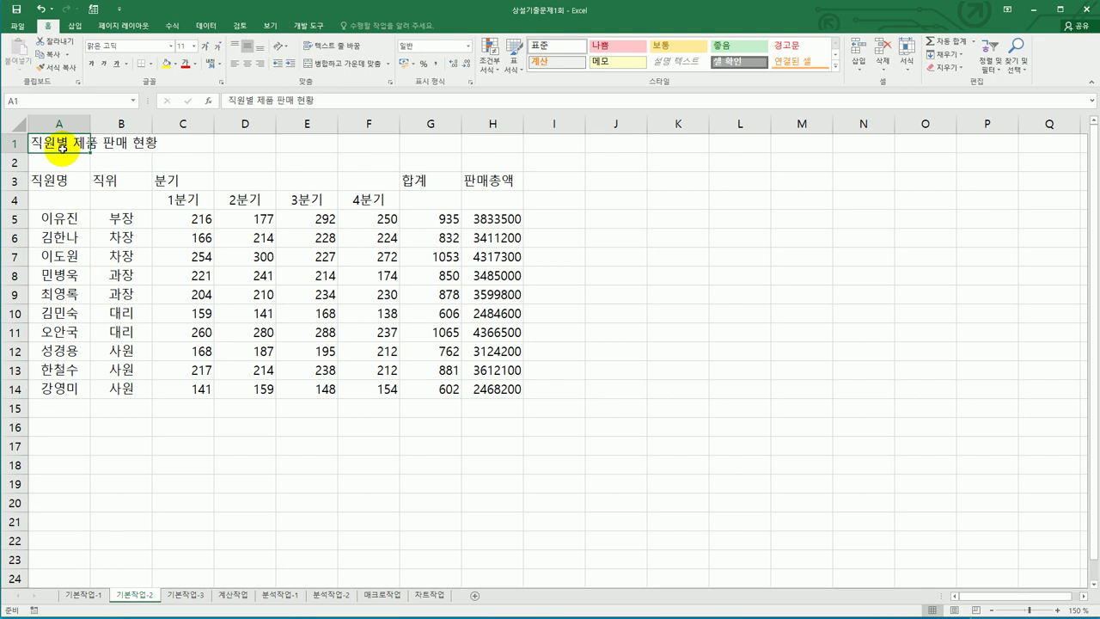
drag(62, 148, 471, 146)
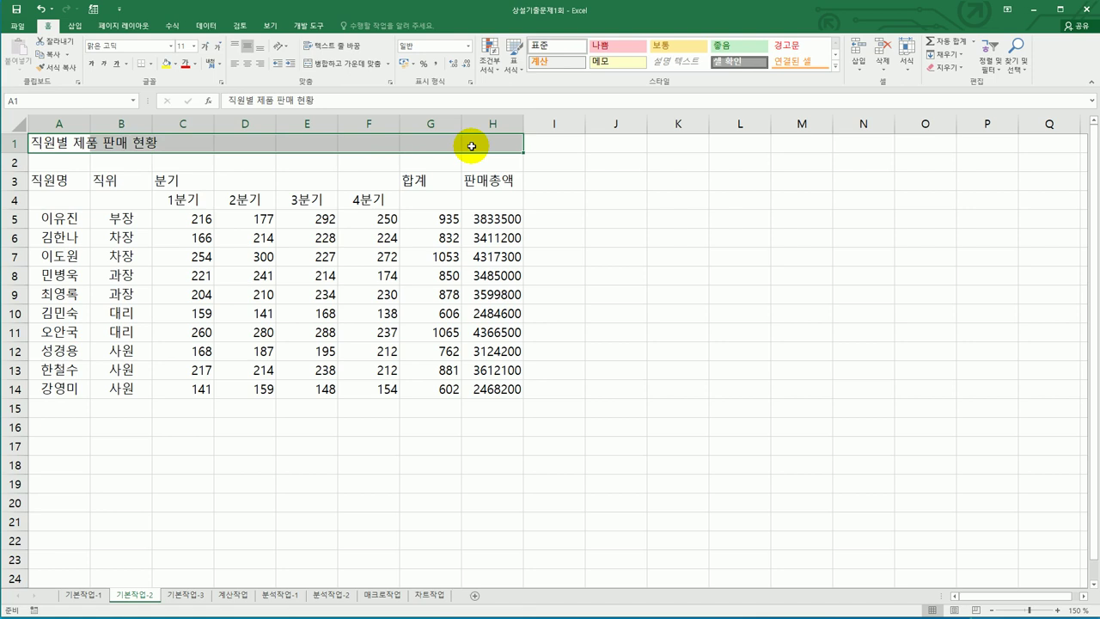
click(335, 73)
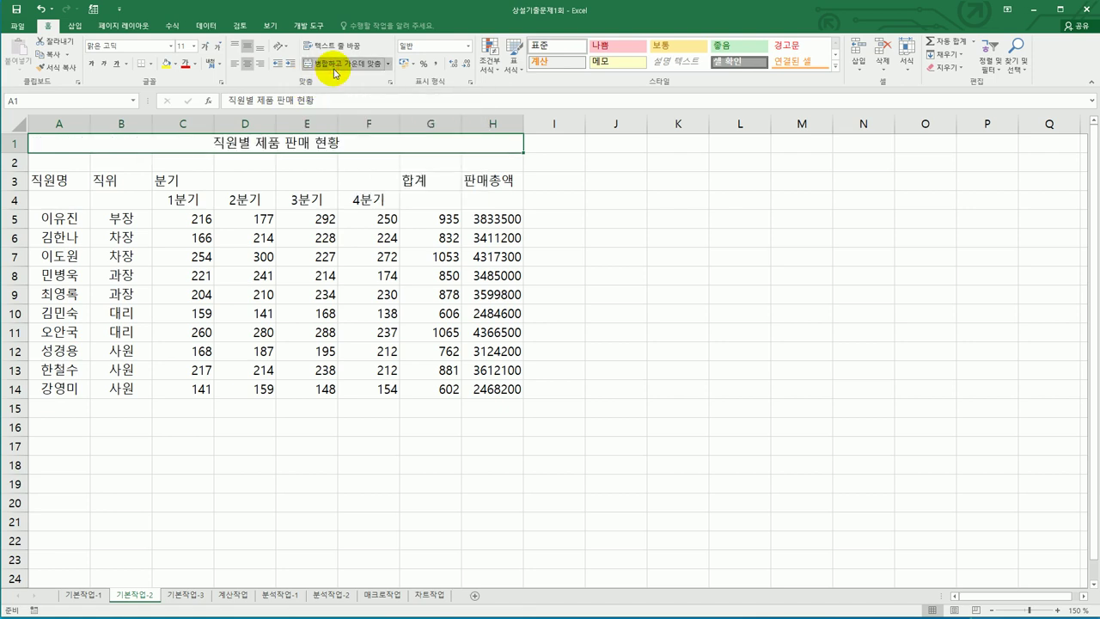
Step: Format the merged title in row 1 with the 궁서 font, size 18, bold and underline
click(171, 47)
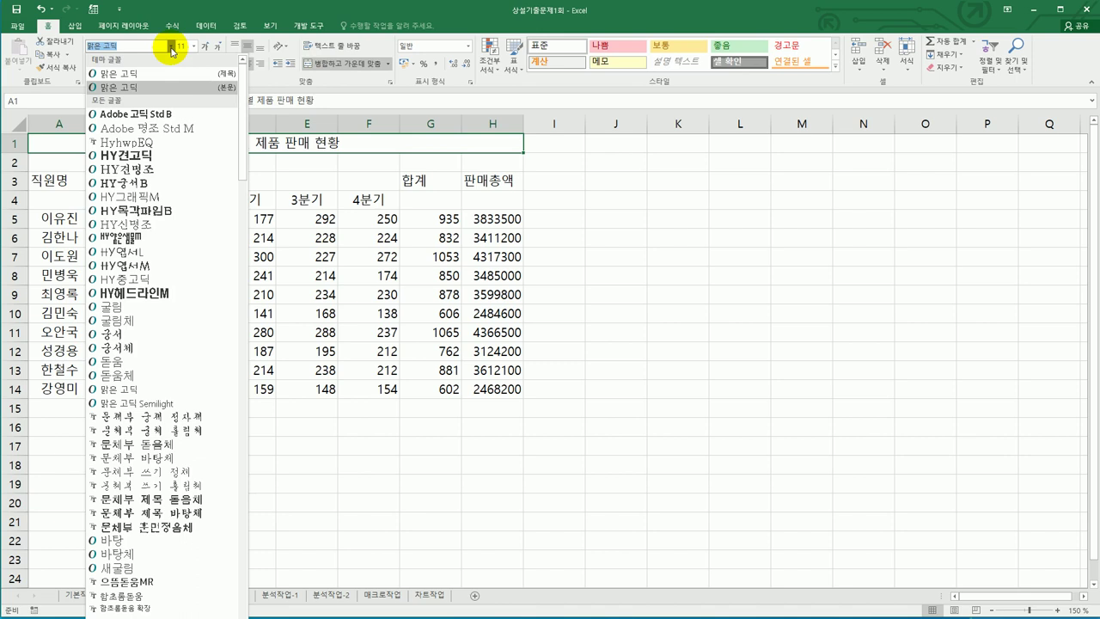
click(144, 336)
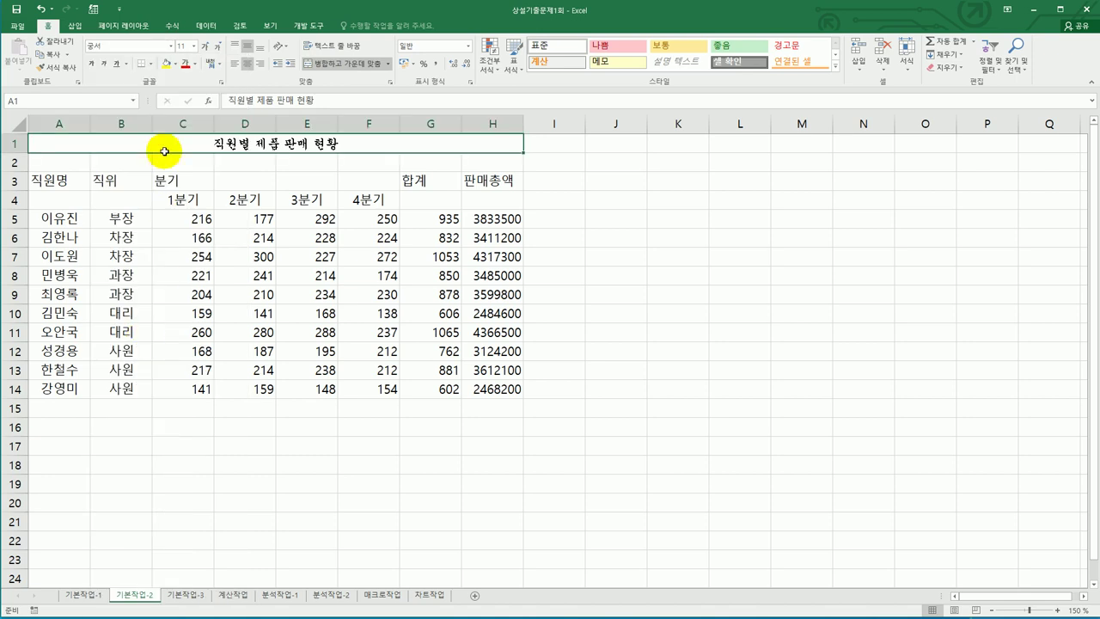
click(194, 48)
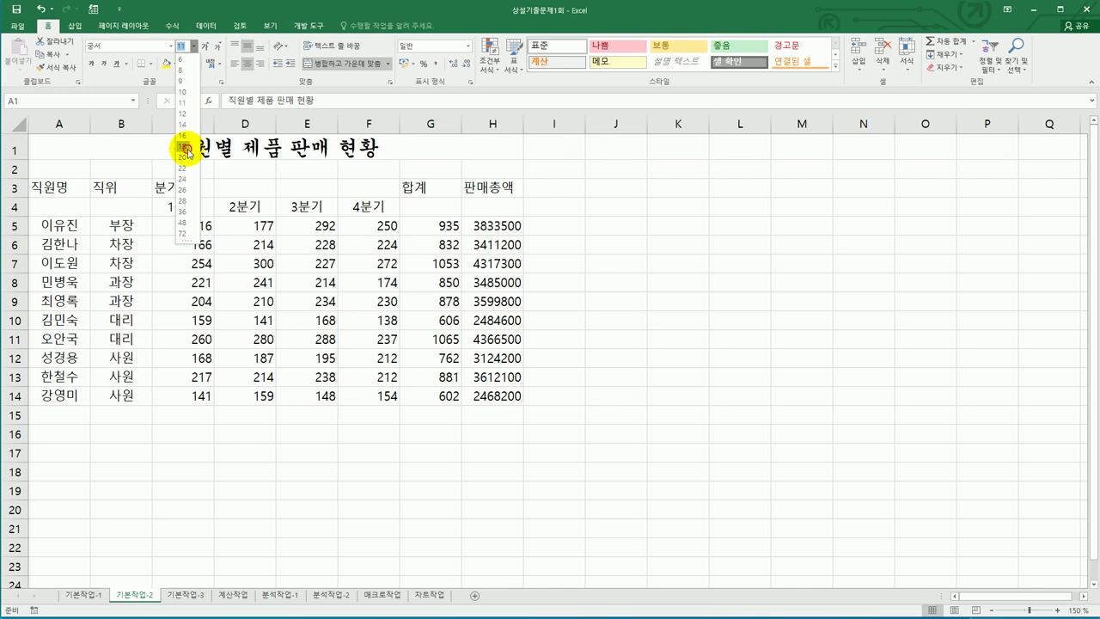
click(187, 151)
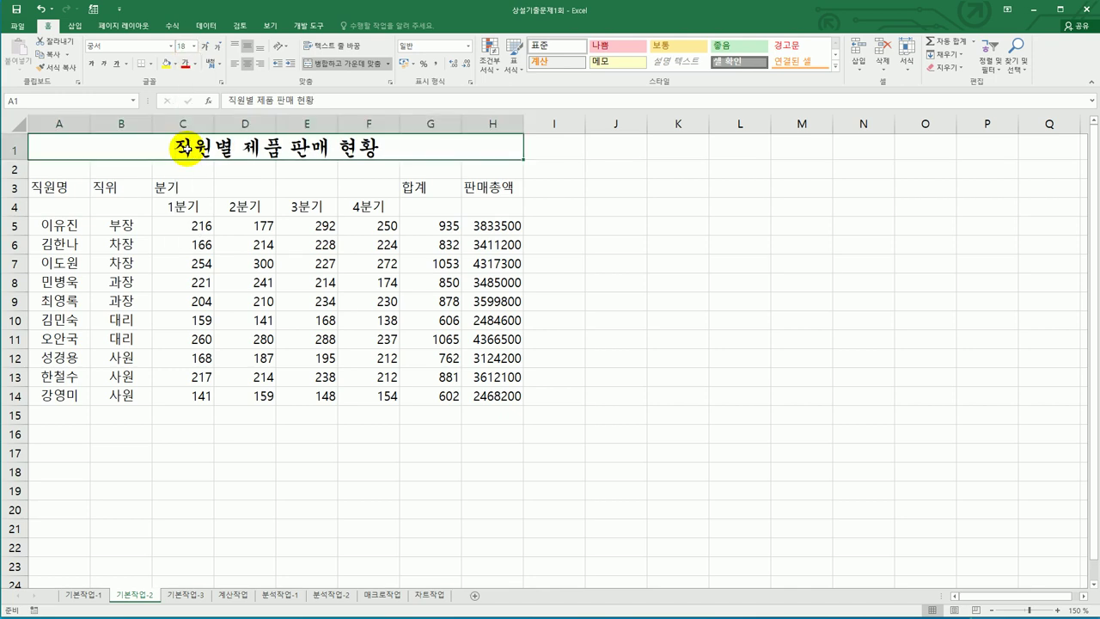
click(93, 67)
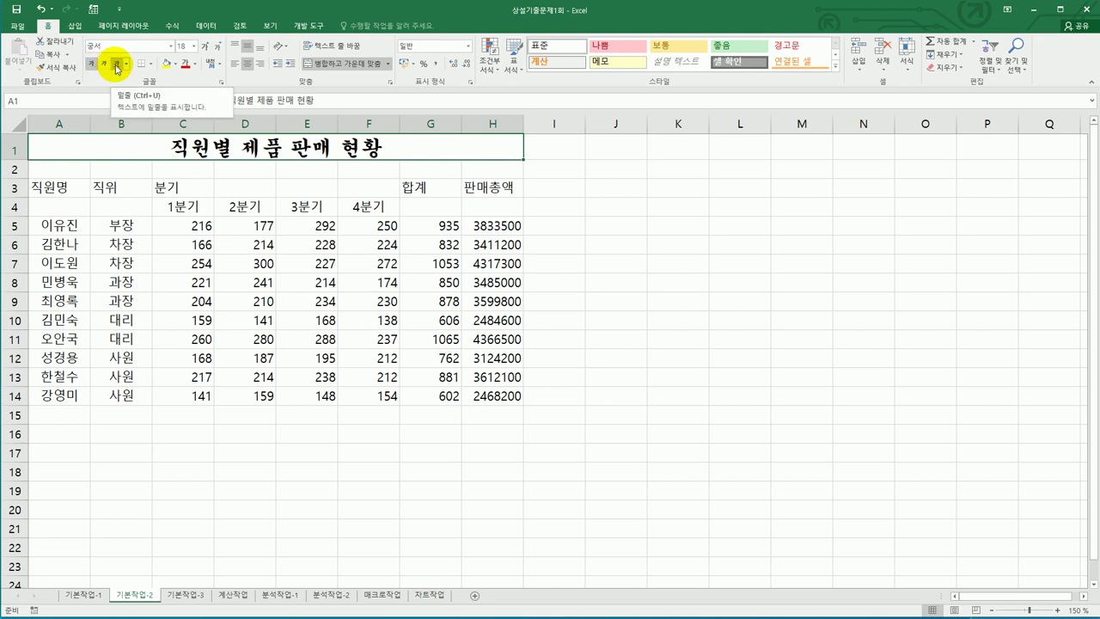
click(117, 65)
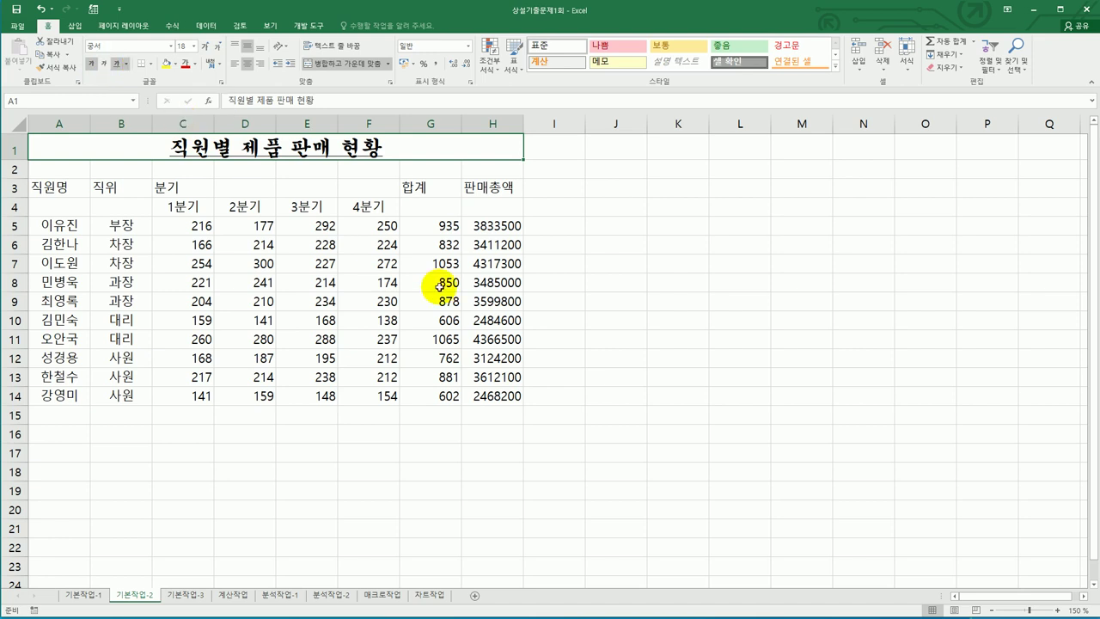
click(561, 316)
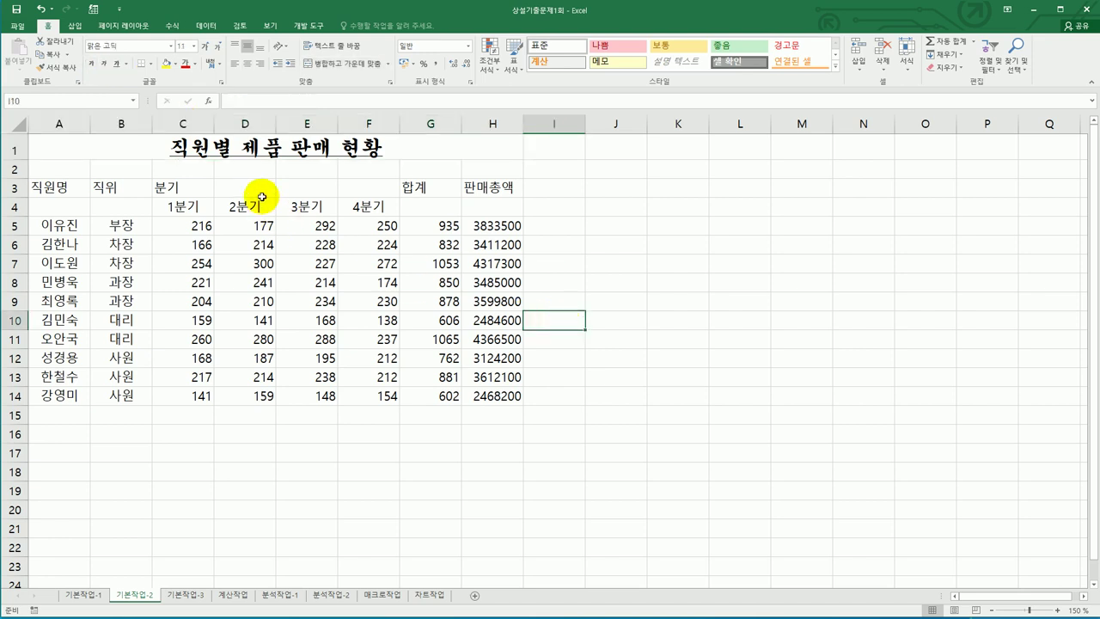
Step: Merge and center the header ranges A3:A4, B3:B4, C3:F3, G3:G4 and H3:H4 together
click(250, 154)
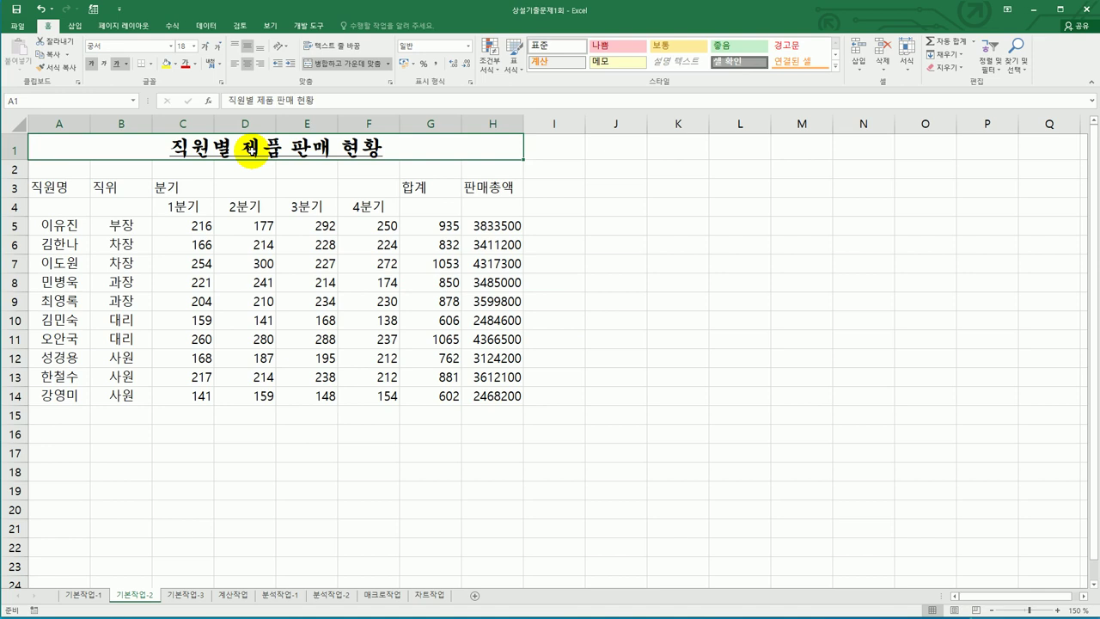
drag(76, 185, 74, 207)
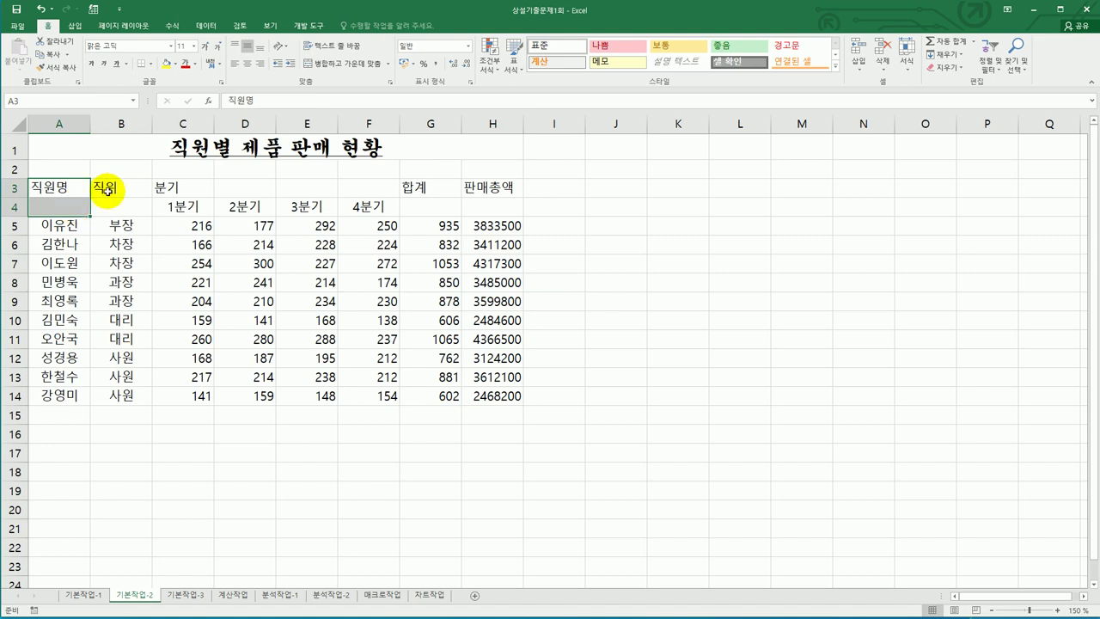
drag(99, 185, 352, 185)
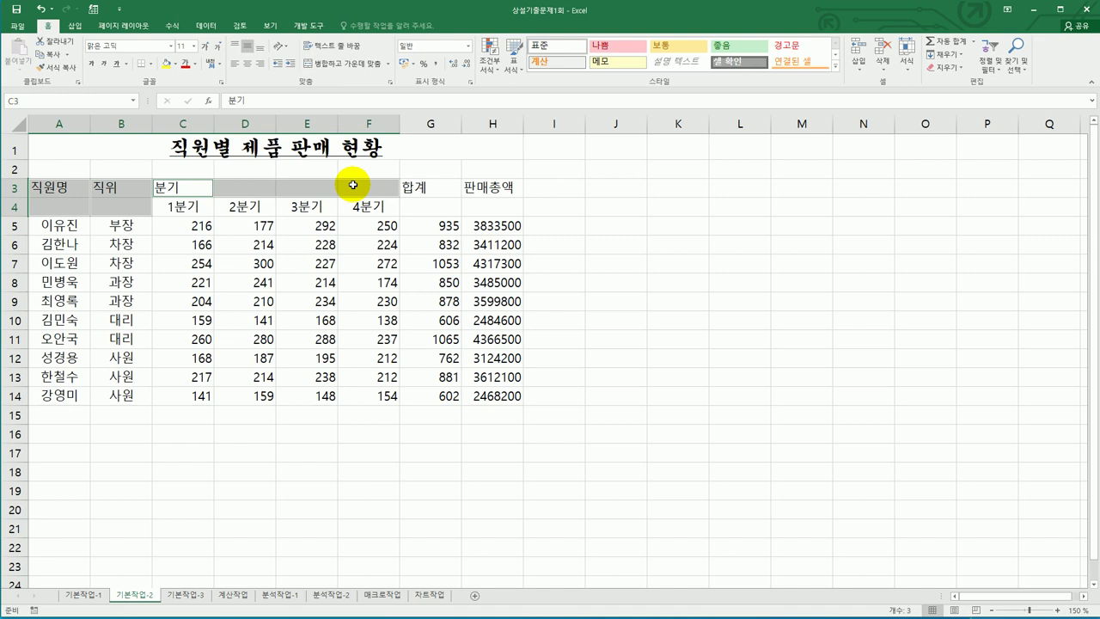
drag(419, 185, 421, 203)
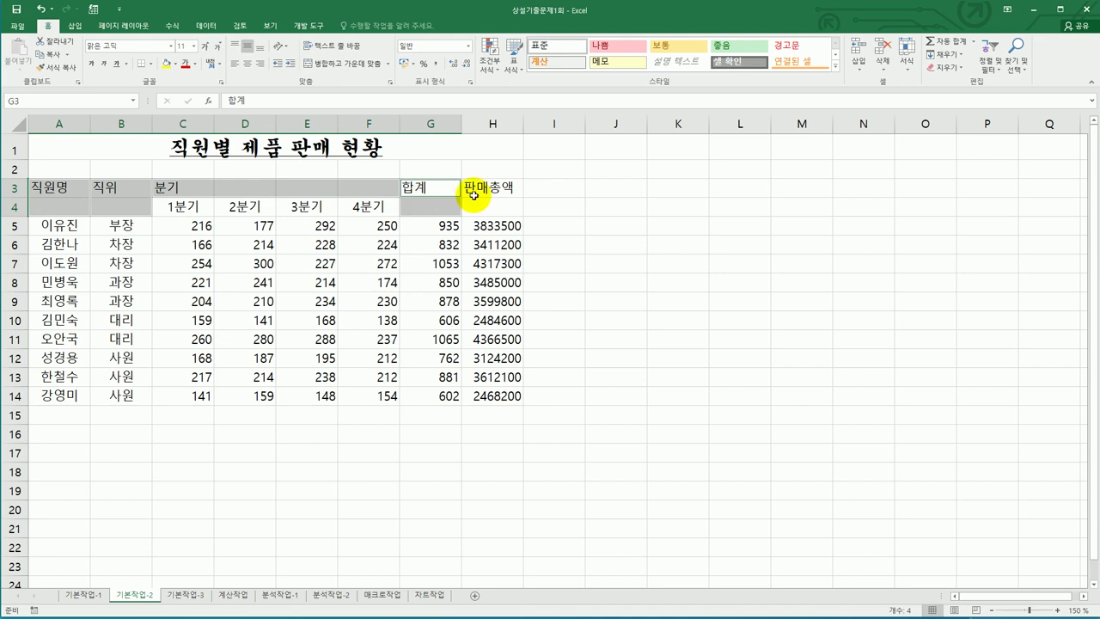
drag(489, 186, 486, 207)
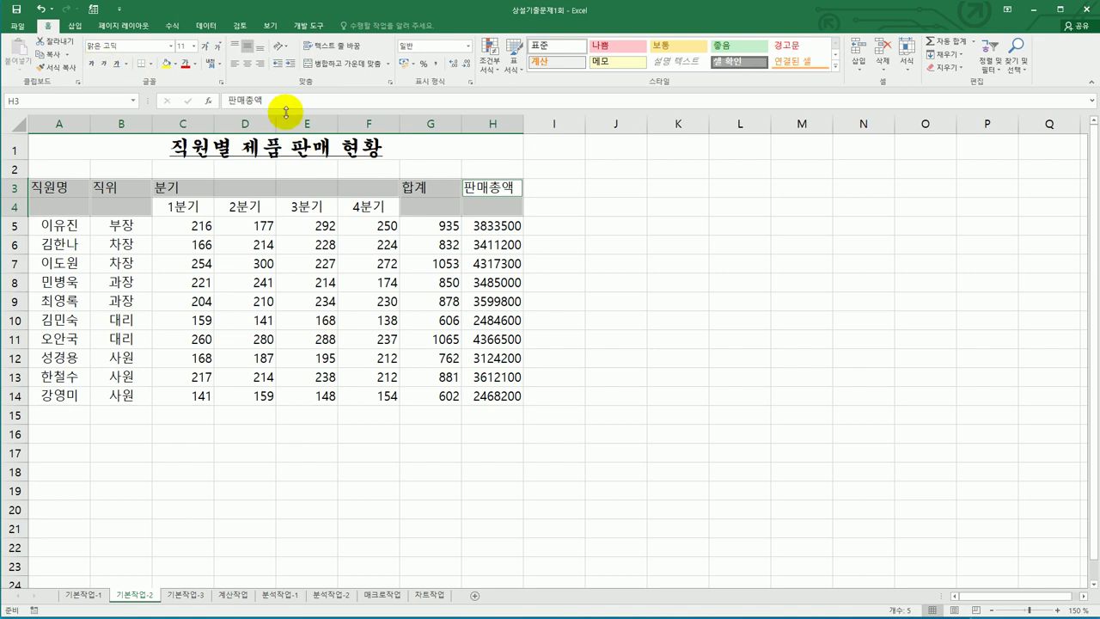
click(318, 71)
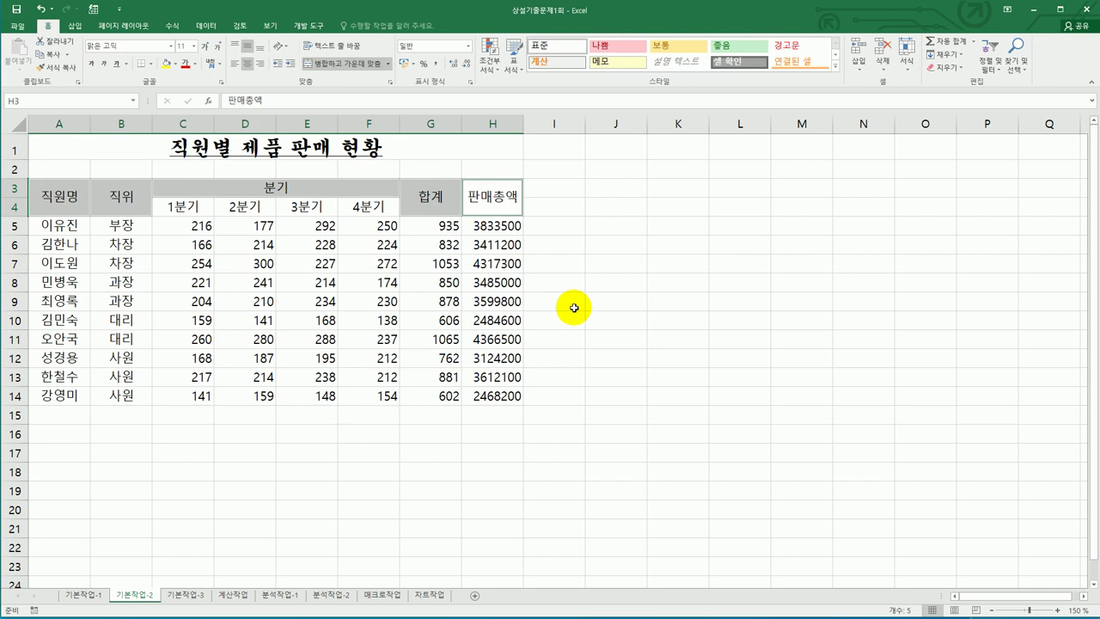
Step: Apply the 강조색6 cell style to the table header range A3:H4
drag(58, 198, 476, 204)
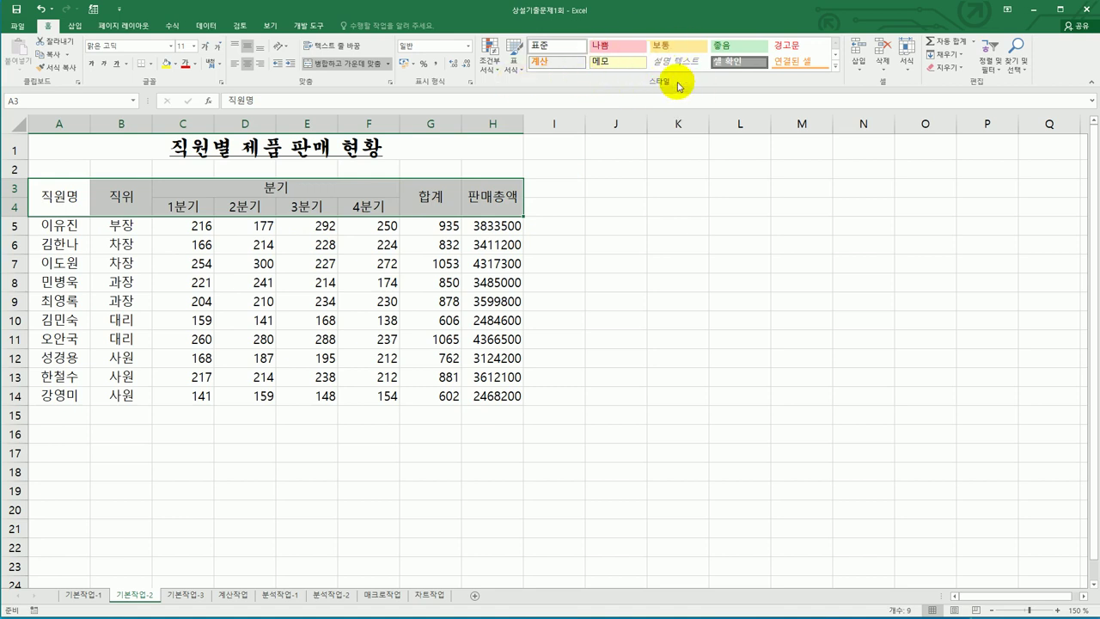
click(835, 69)
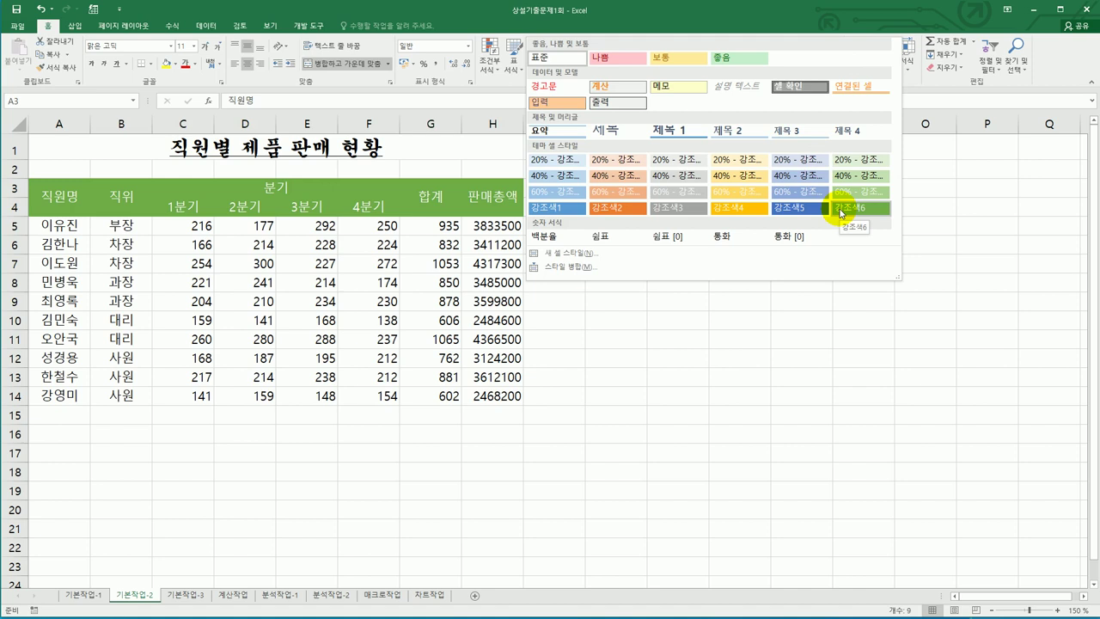
click(840, 213)
click(773, 408)
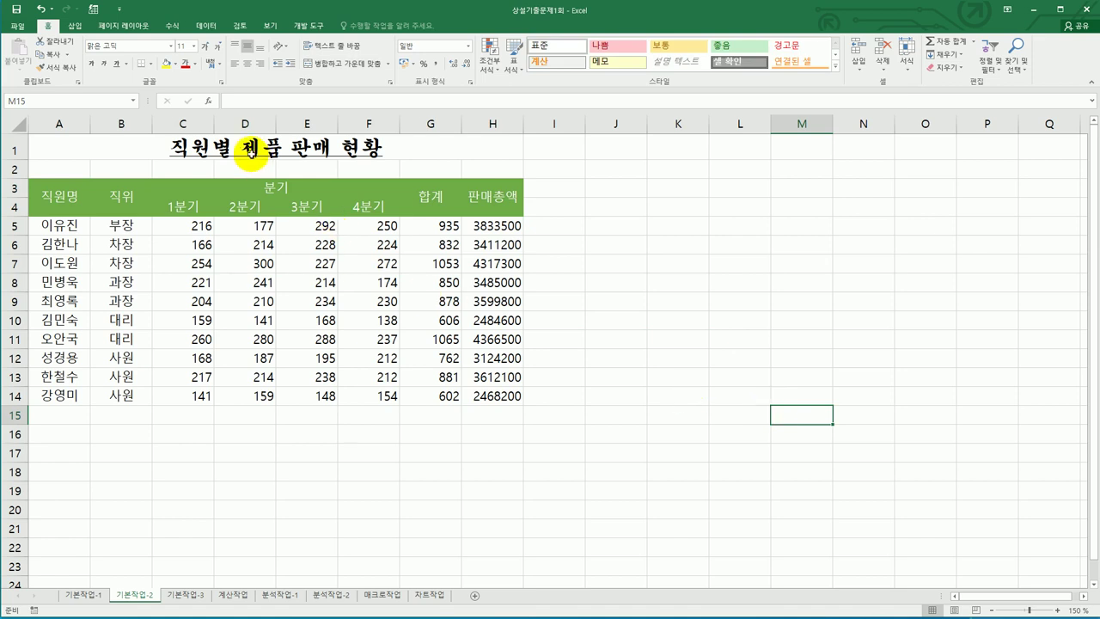
Step: Insert the special character ♠ at the beginning of the title text in A1
click(249, 151)
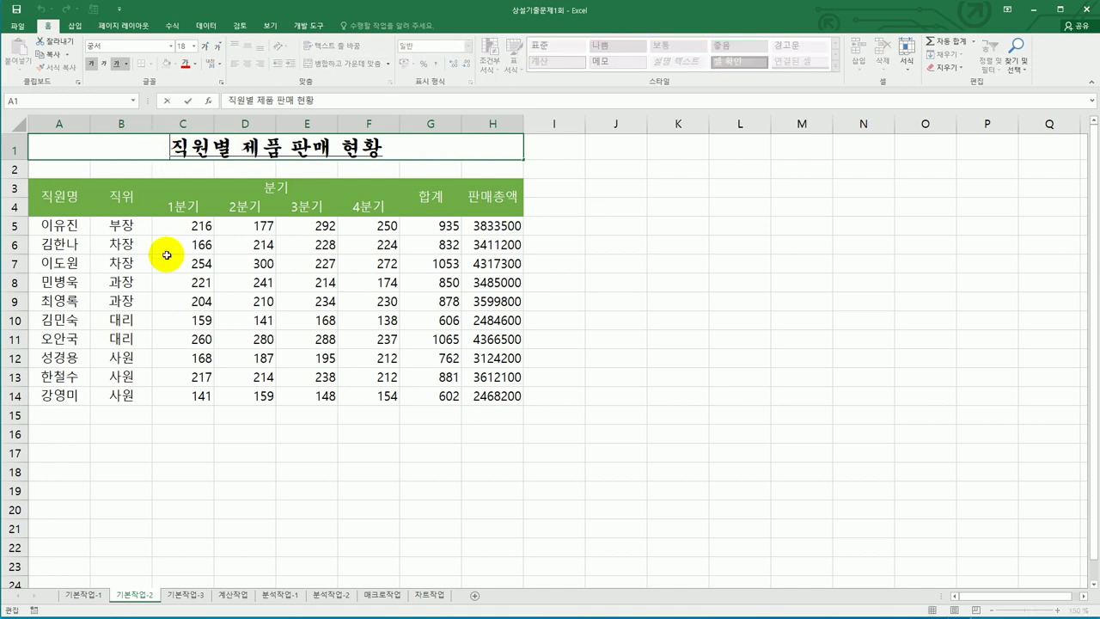
click(227, 99)
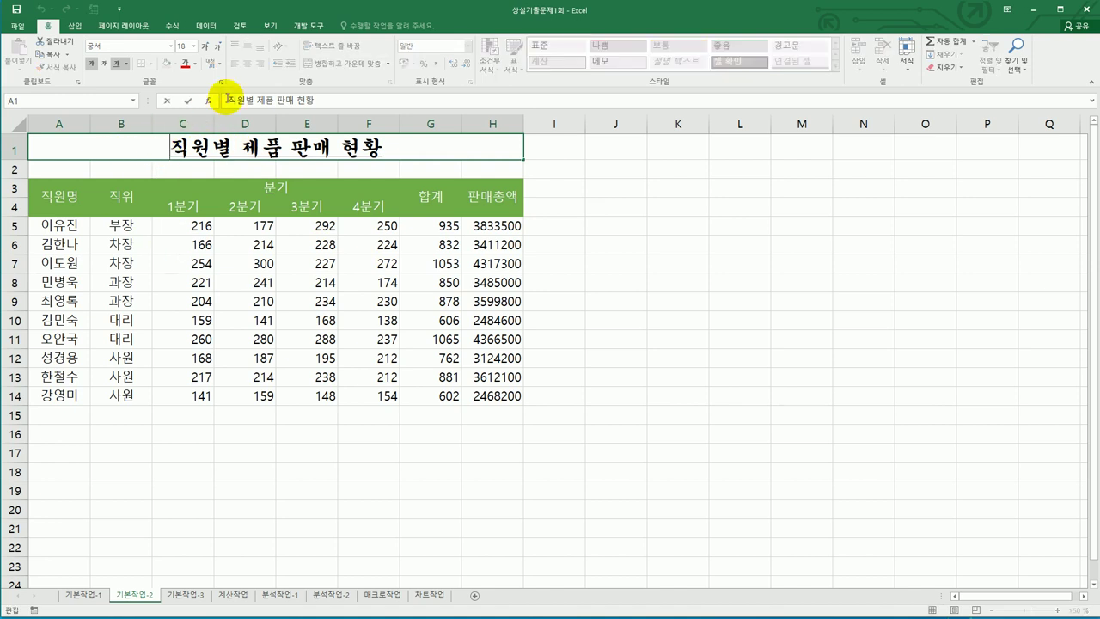
click(226, 98)
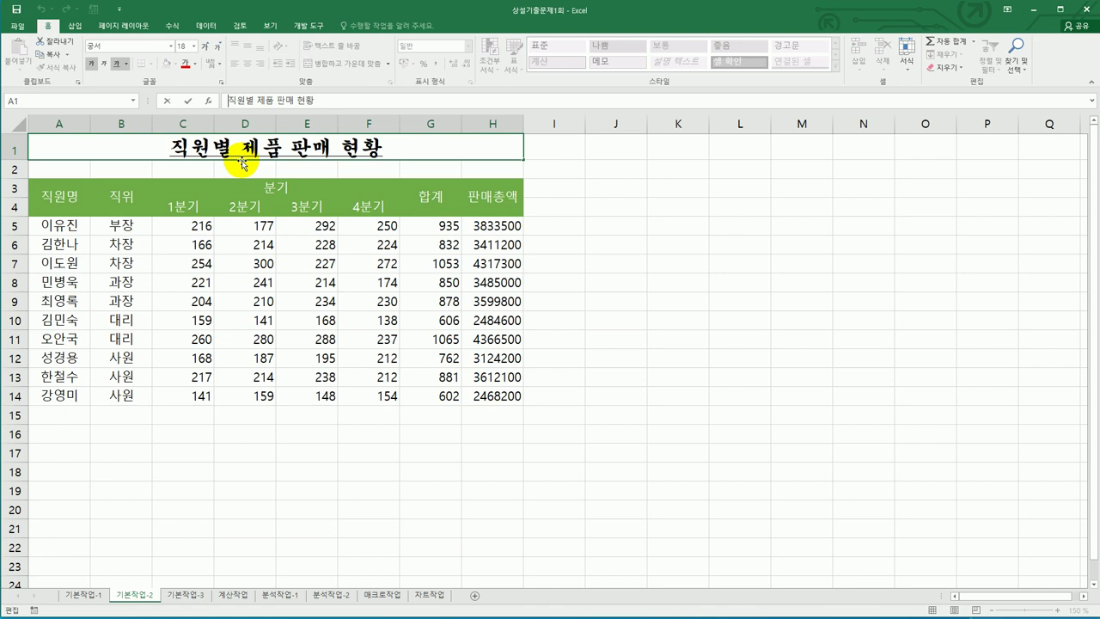
text(a)
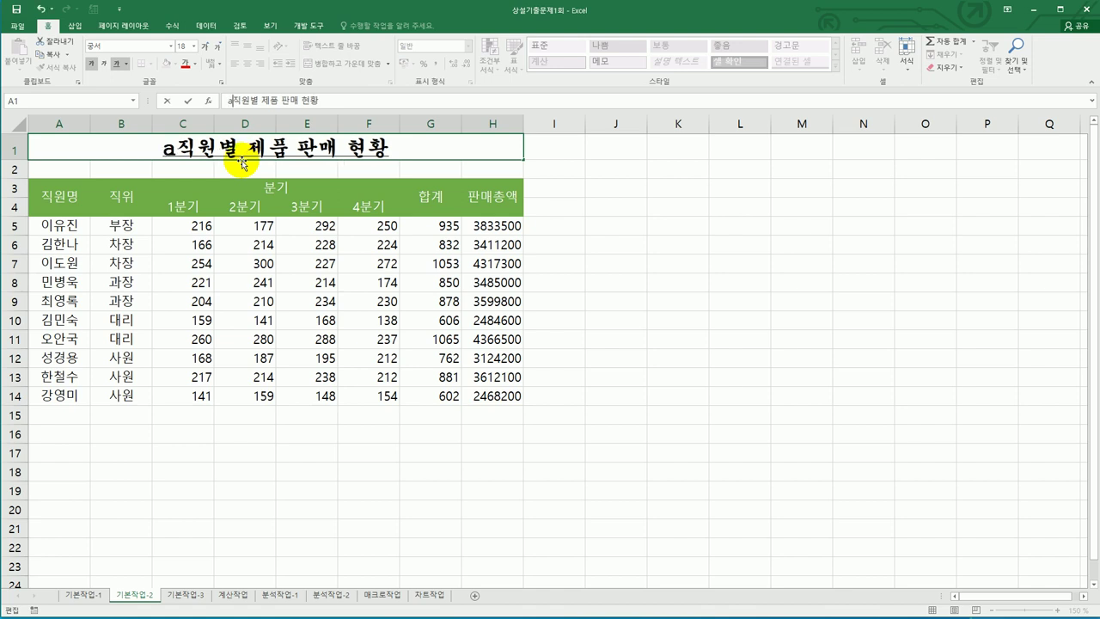
key(BackSpace)
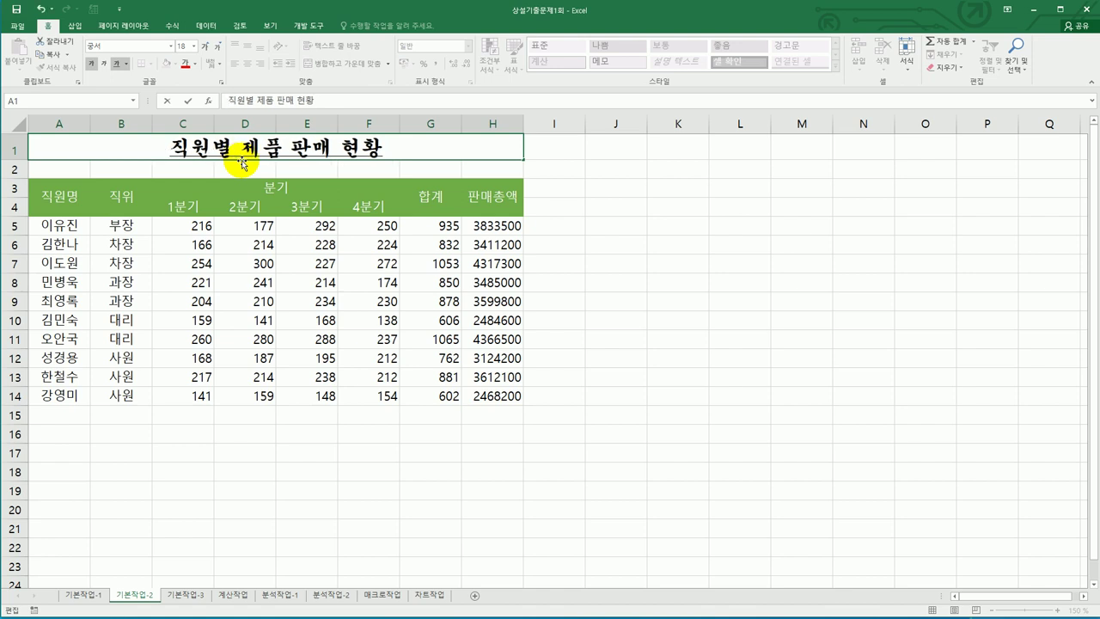
text(ㅁ)
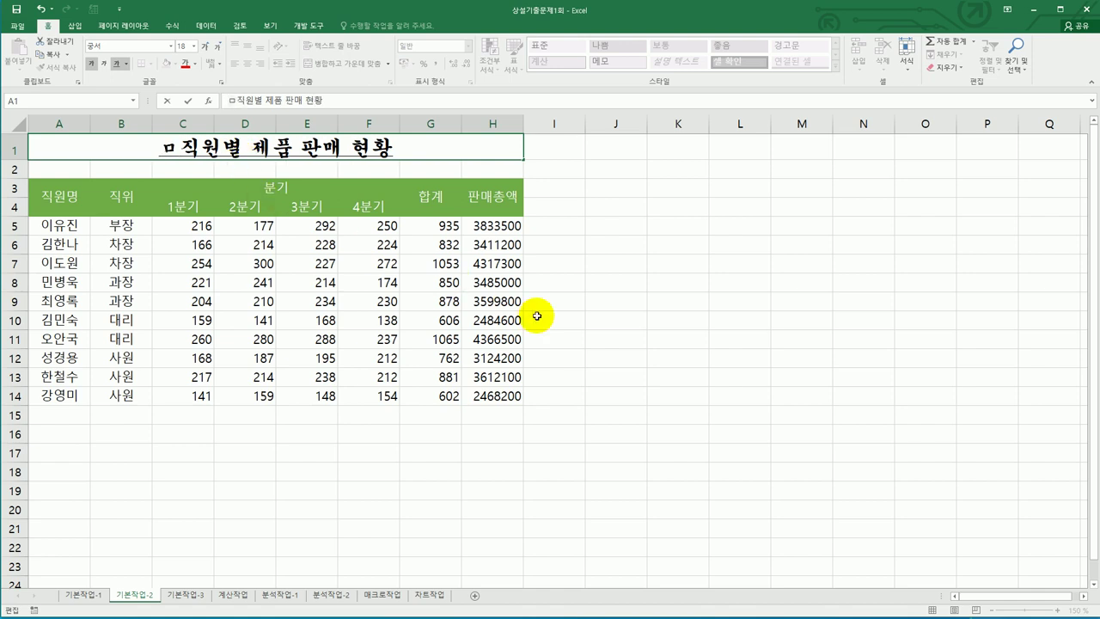
key(Hangul_Hanja)
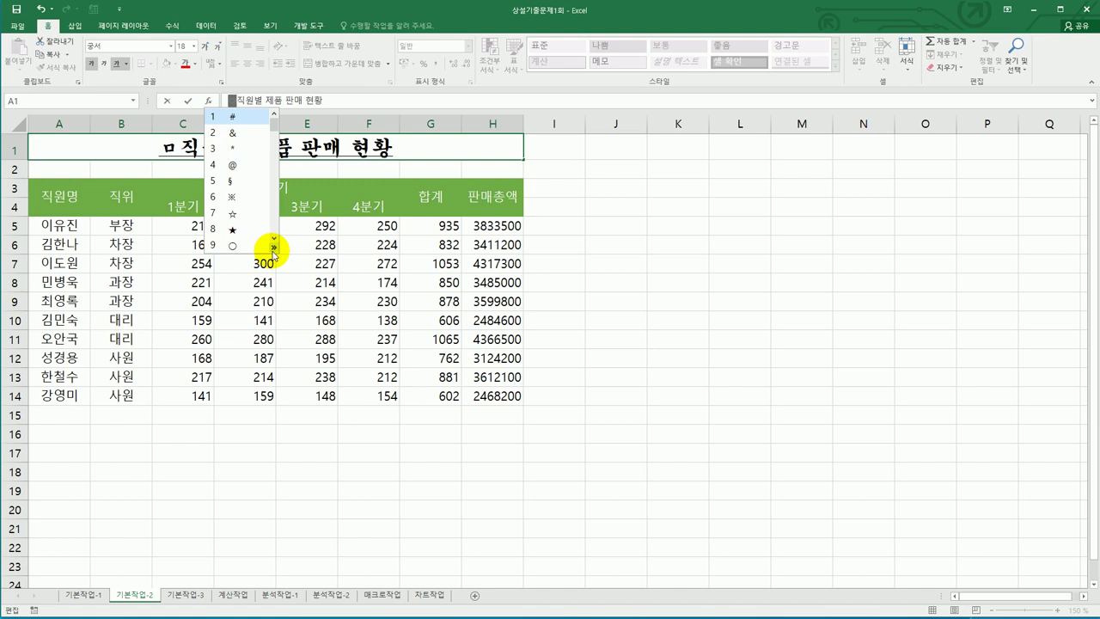
click(273, 249)
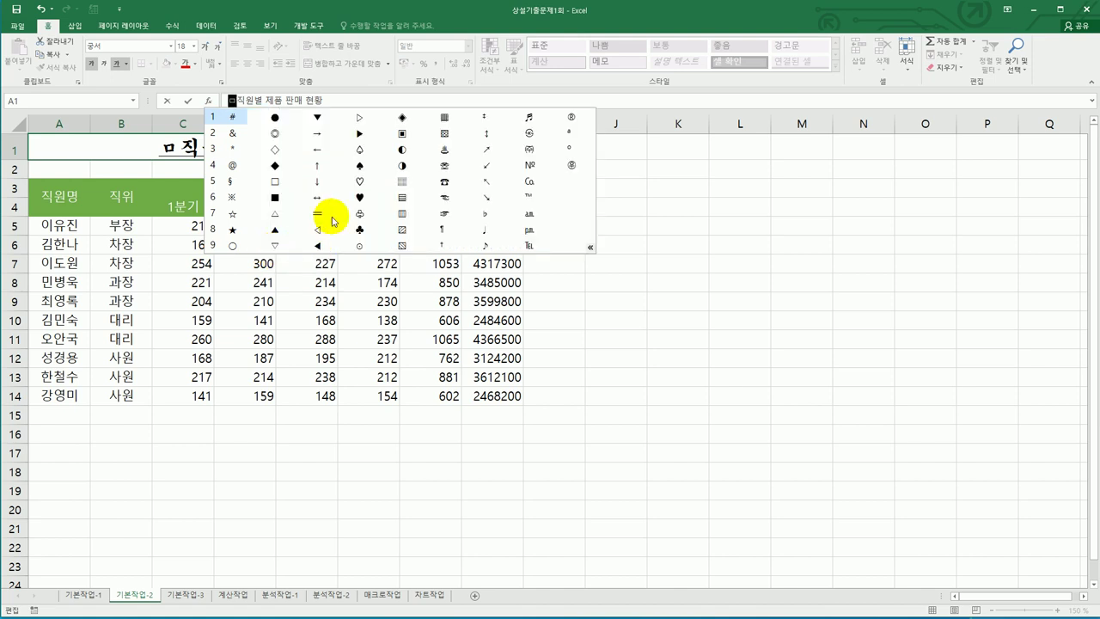
click(359, 168)
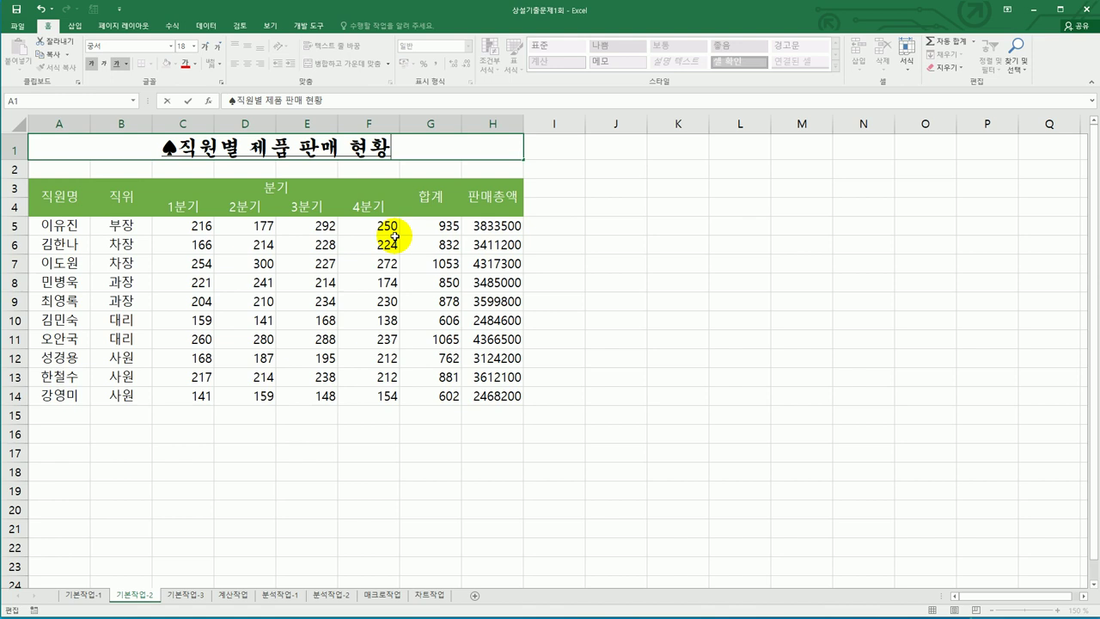
Step: Insert the special character ♠ at the end of the title text in A1
text(ㅁ)
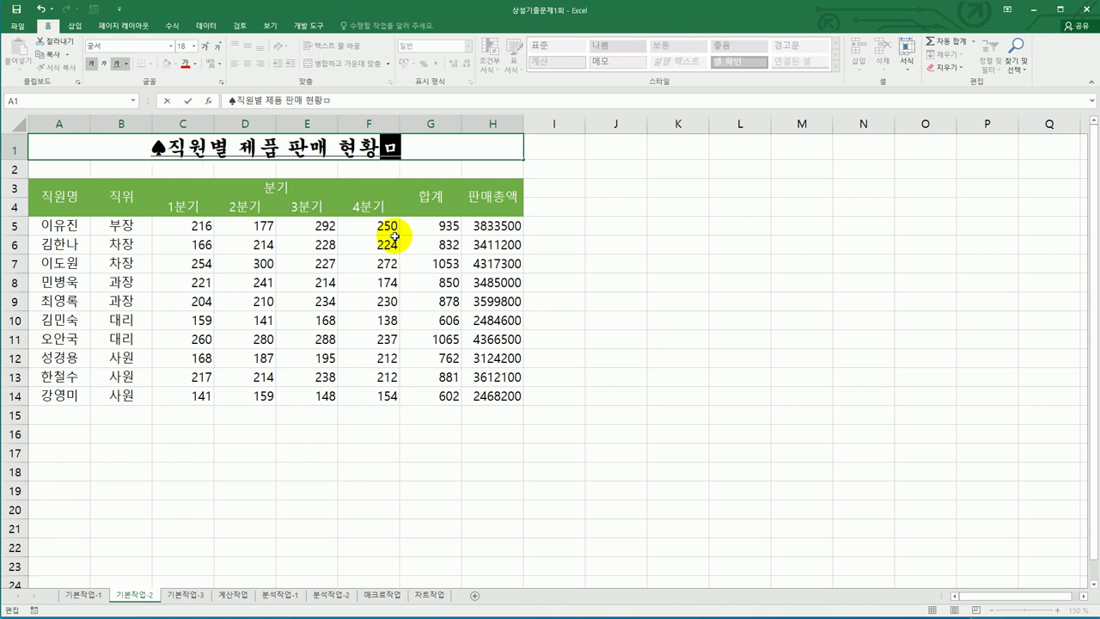
key(Hangul_Hanja)
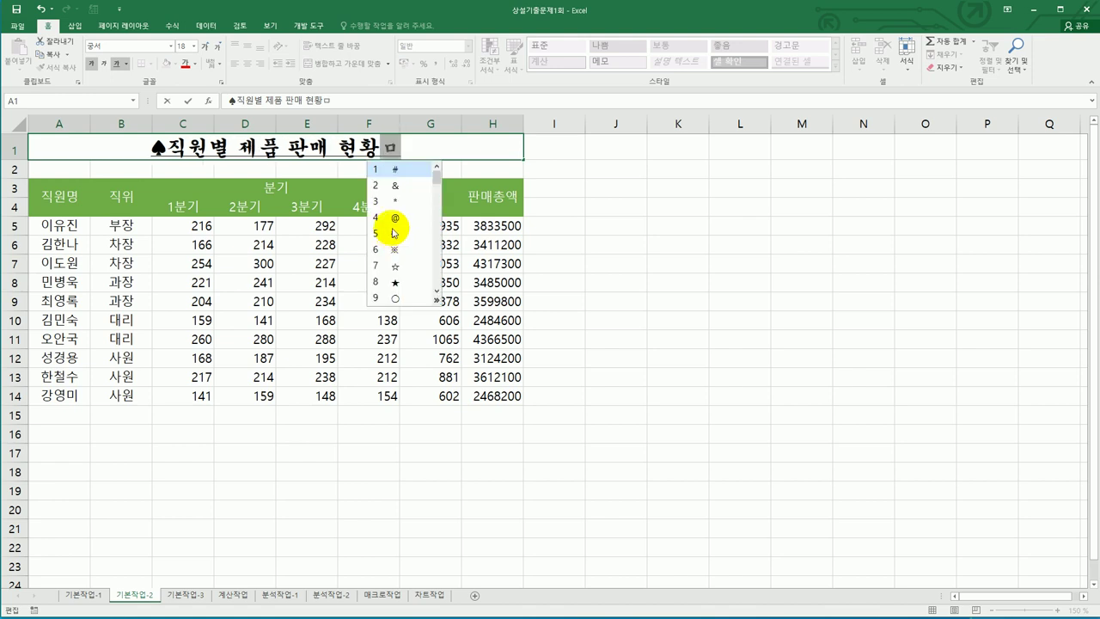
click(437, 301)
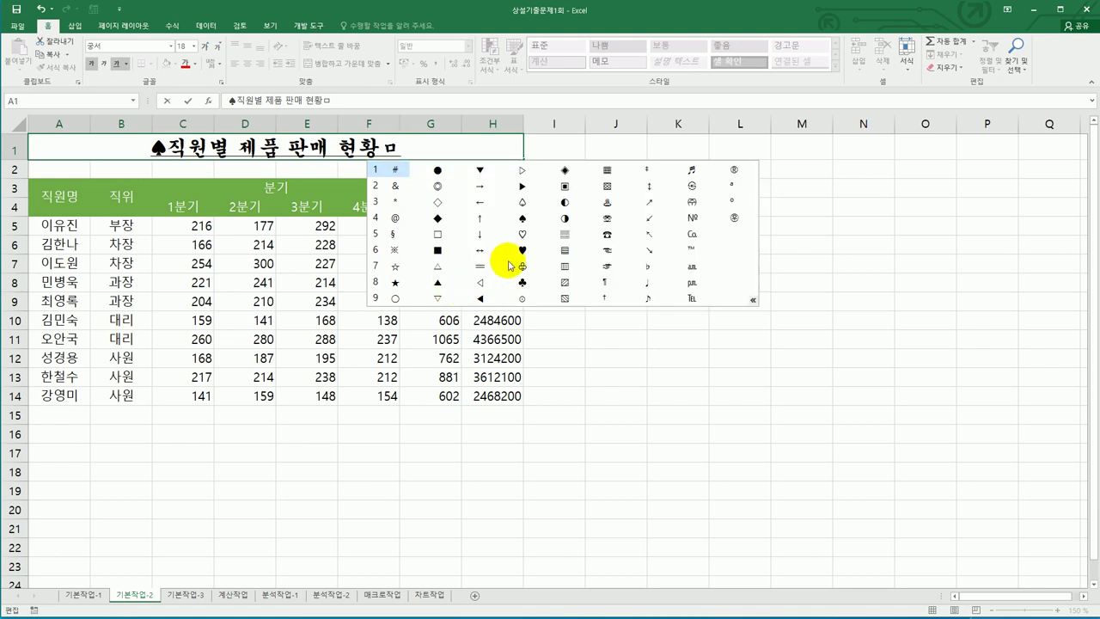
click(522, 217)
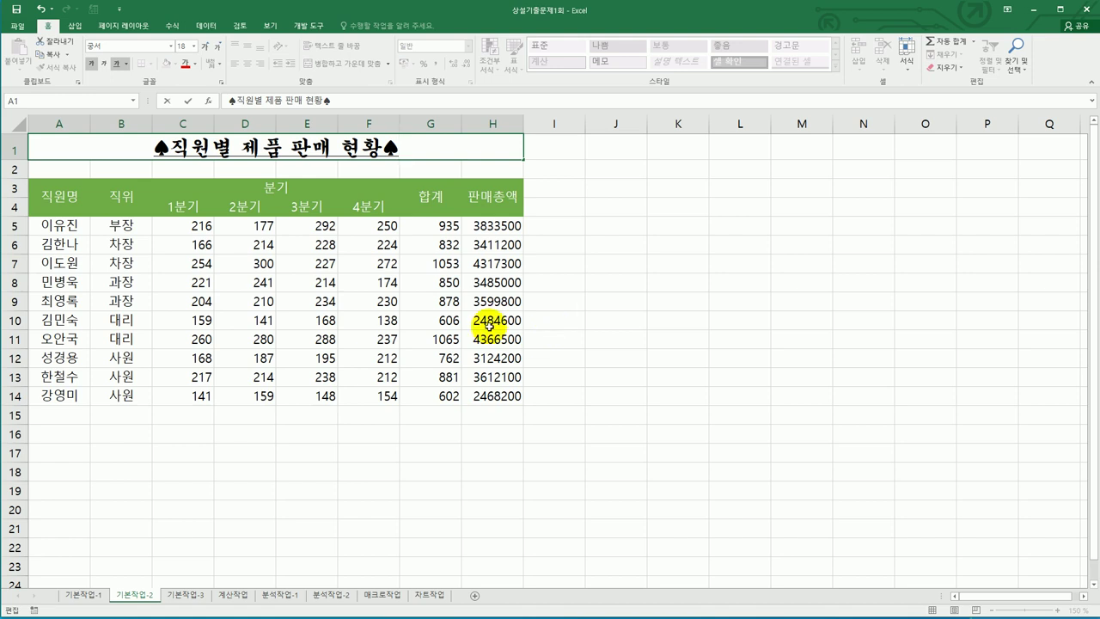
Step: Define a custom number format for cells H5:H14 with the thousands-separator code #,##0
drag(486, 227, 490, 393)
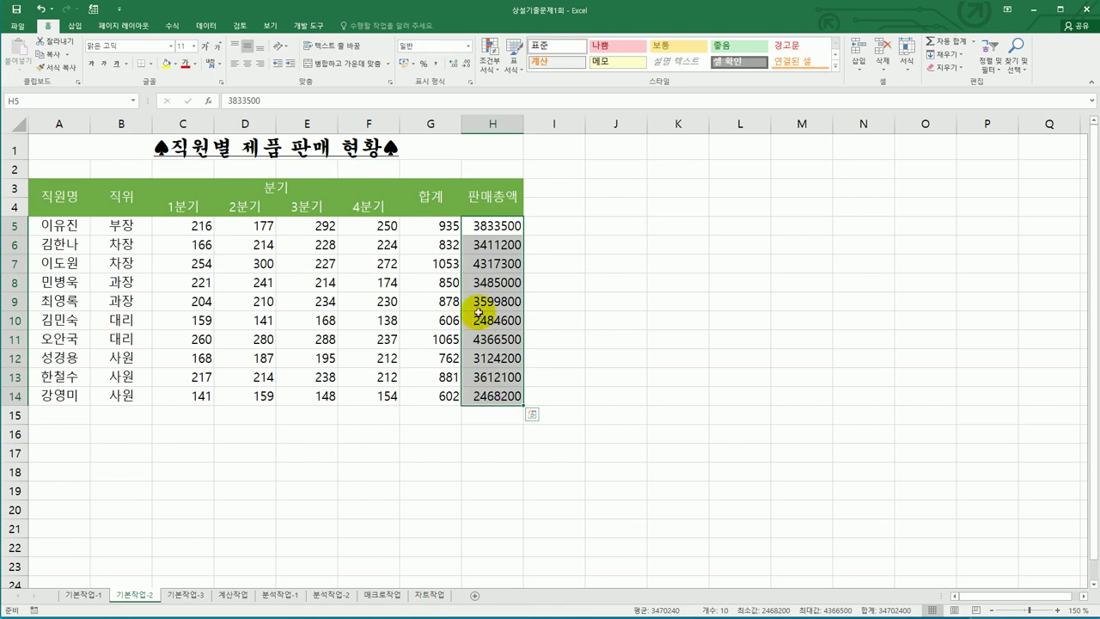
right_click(492, 263)
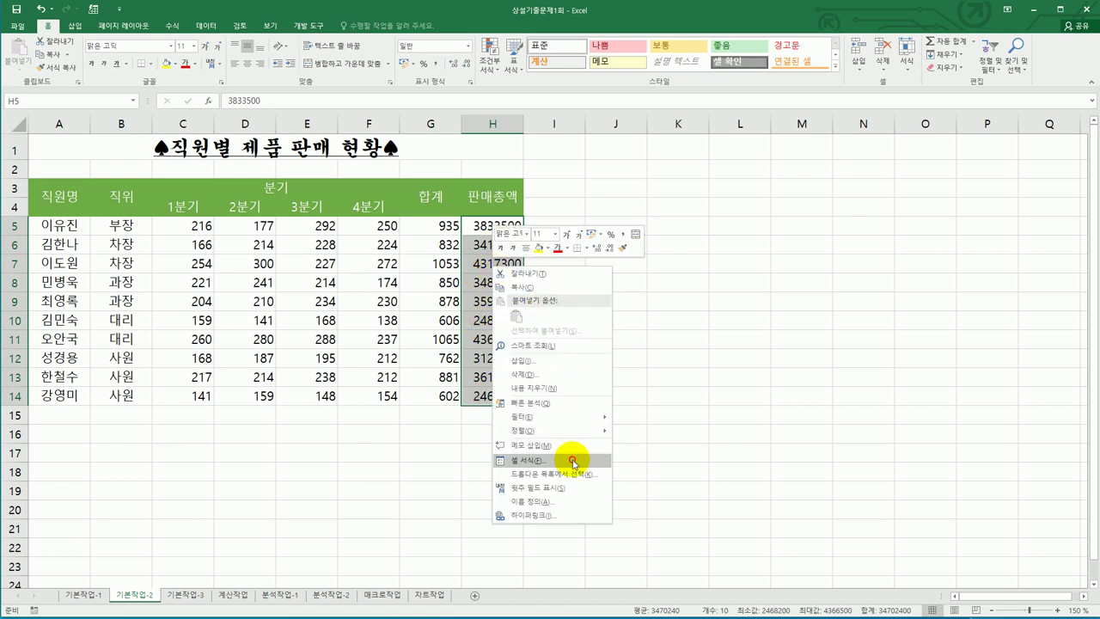
click(574, 463)
drag(561, 312, 700, 184)
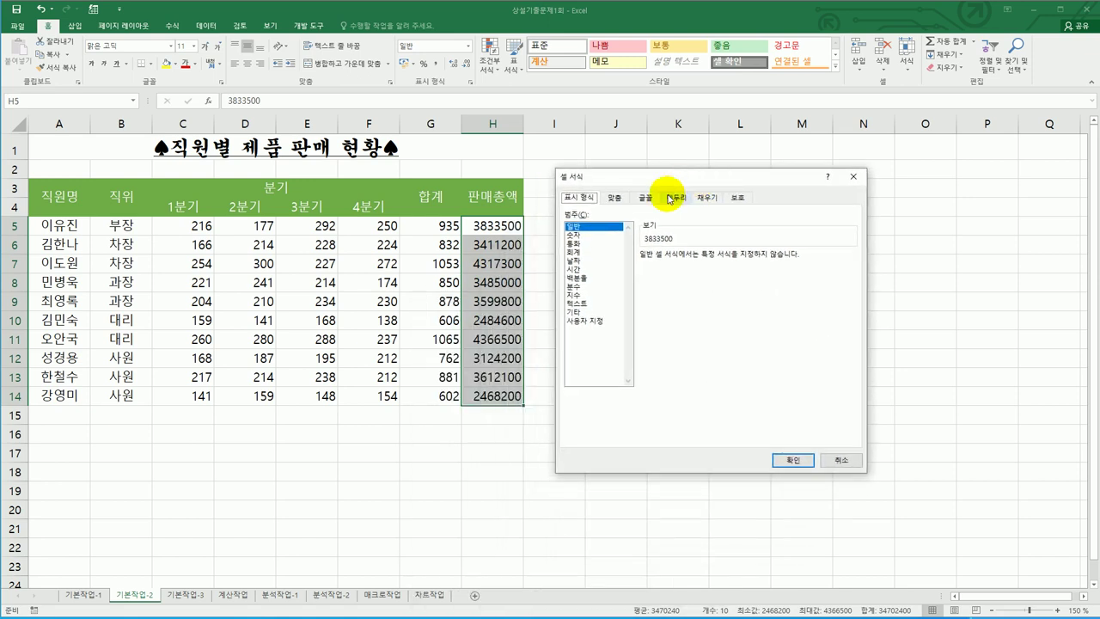
click(595, 322)
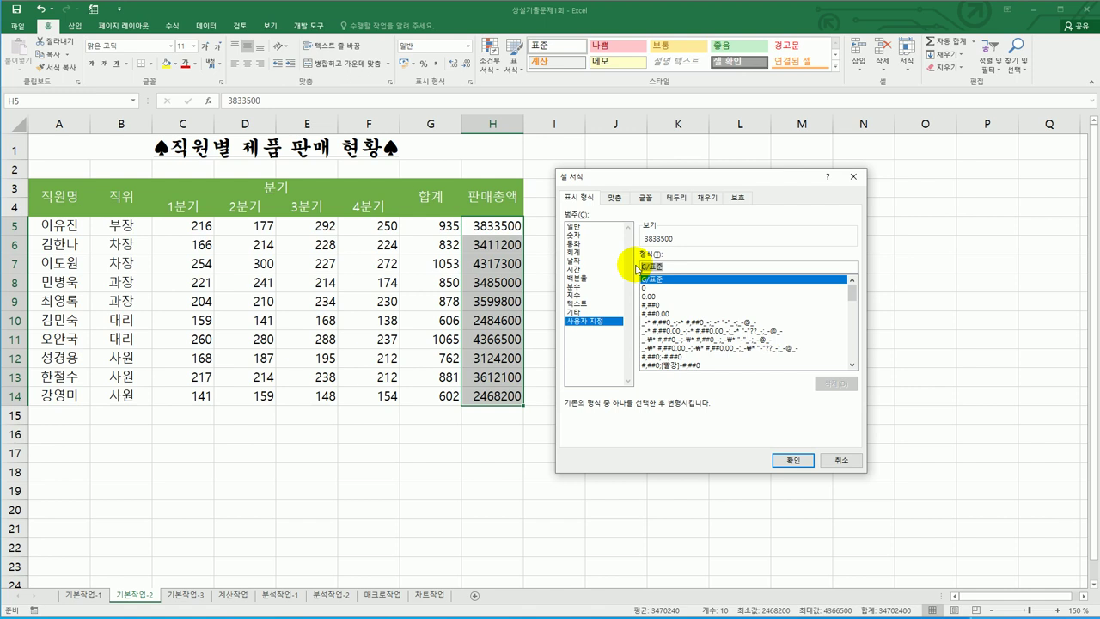
text(#)
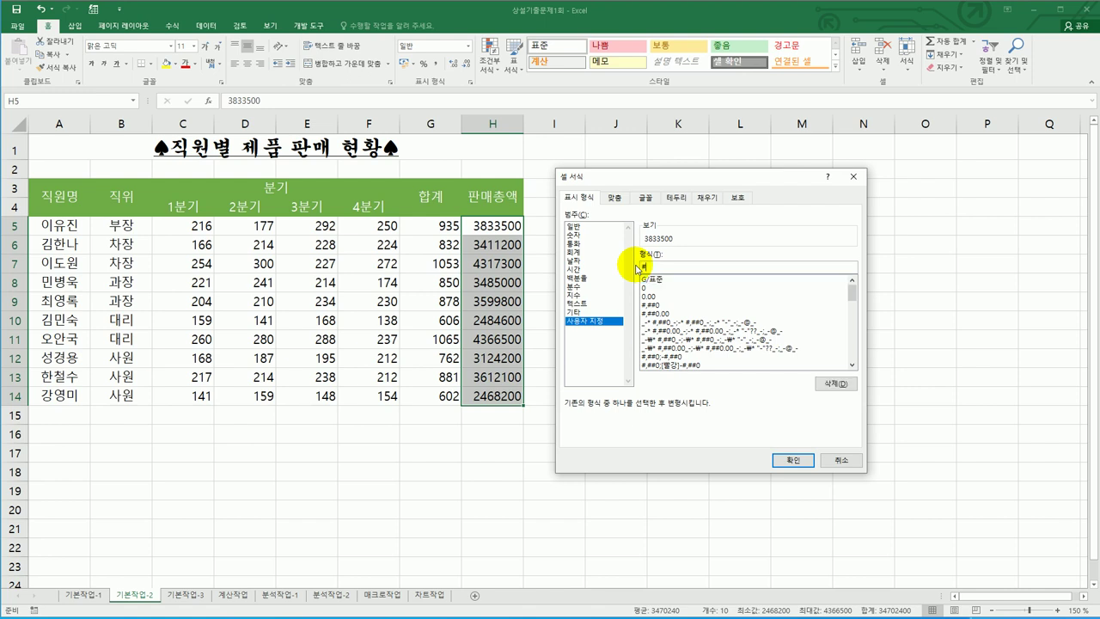
text(,###)
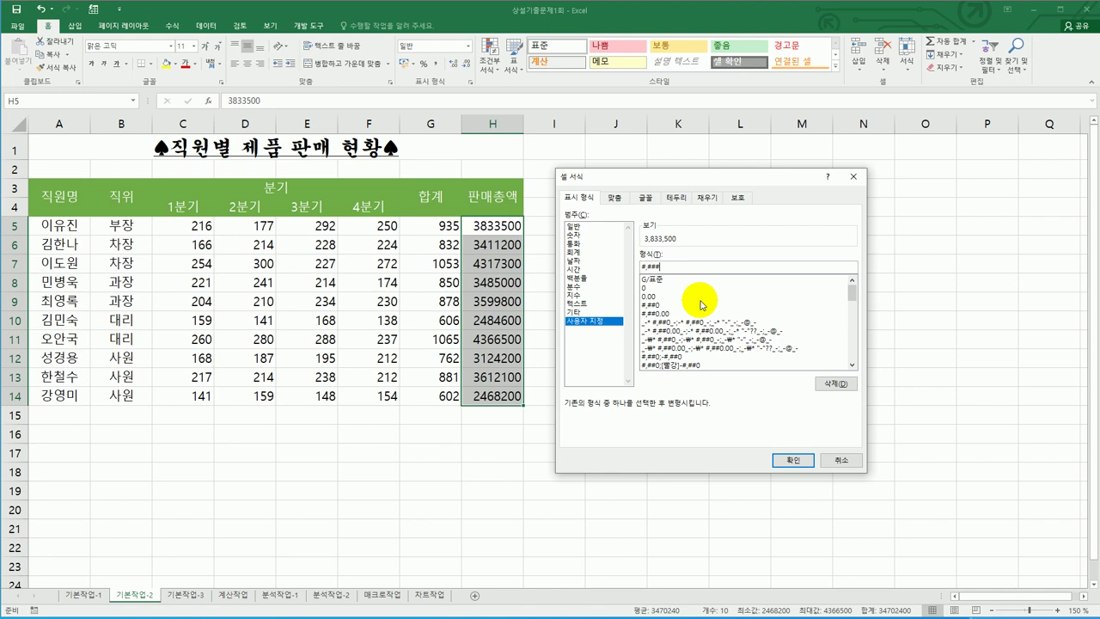
key(BackSpace)
text(0)
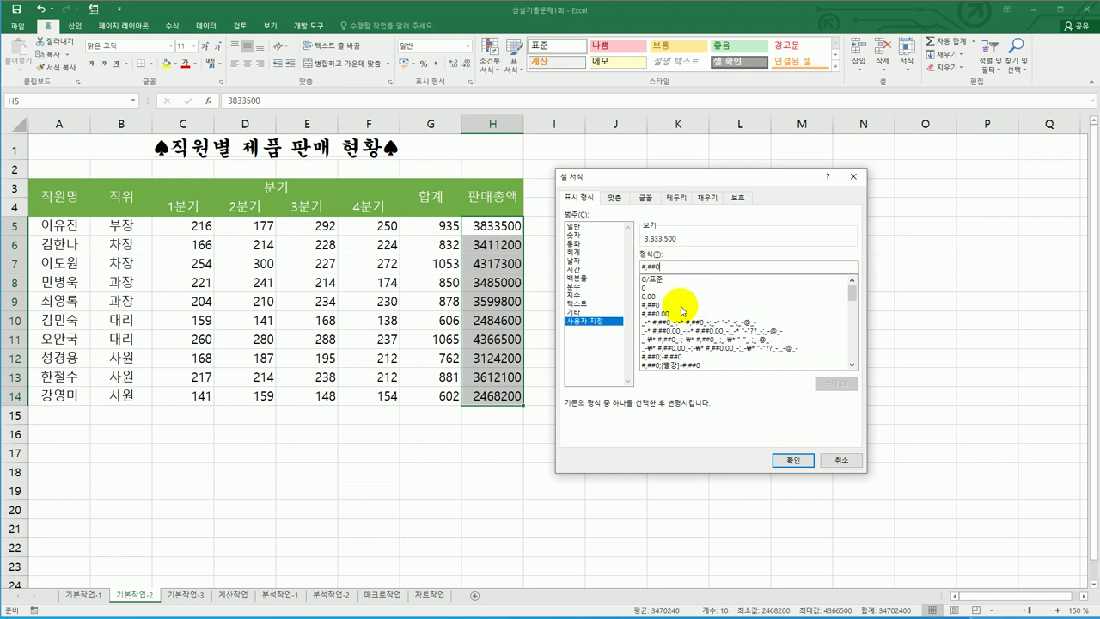
Step: Append the quoted text "원" to the custom format code and apply it to the 판매총액 values
text(우)
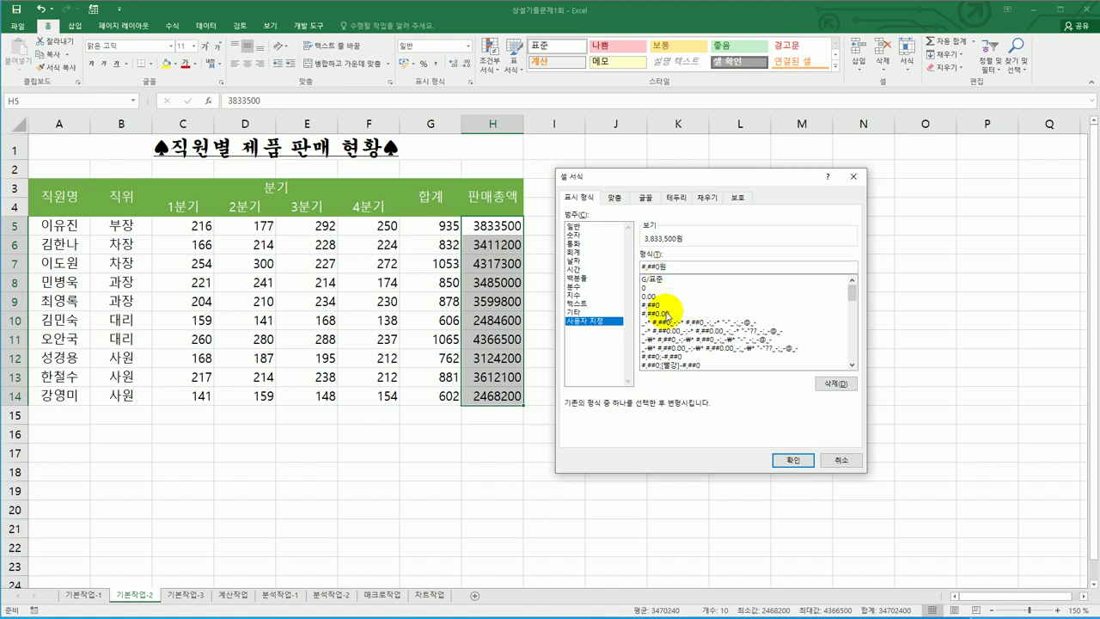
click(661, 267)
text(")
key(End)
text(")
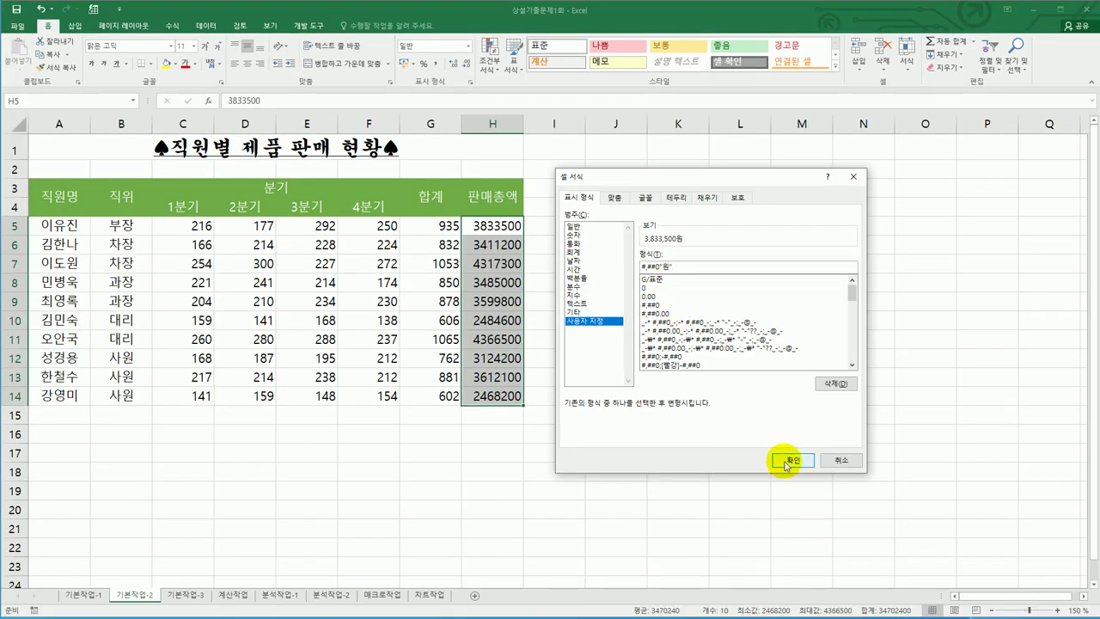
click(789, 461)
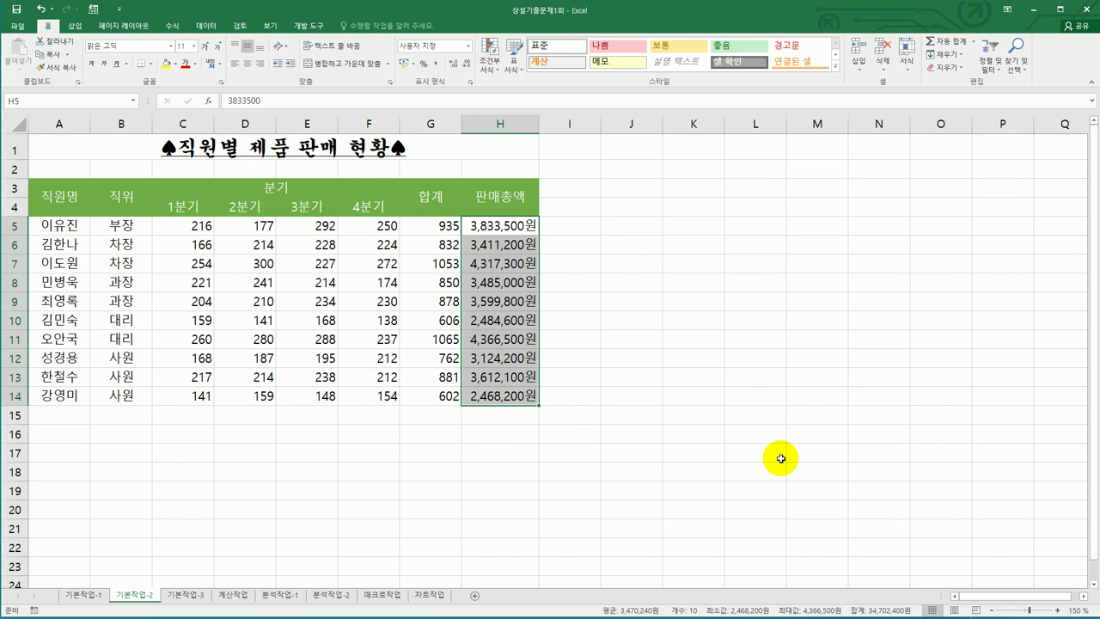
Step: Apply 모든 테두리 (all borders) and 굵은 바깥쪽 테두리 (thick outside borders) to the table range A3:H14
drag(40, 187, 497, 394)
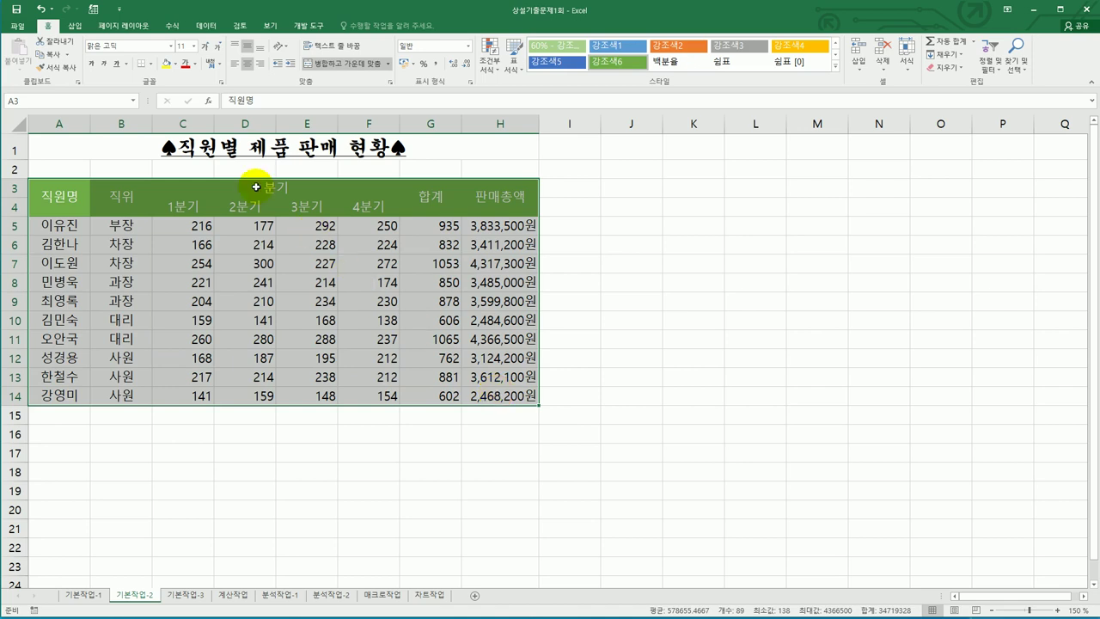
click(152, 64)
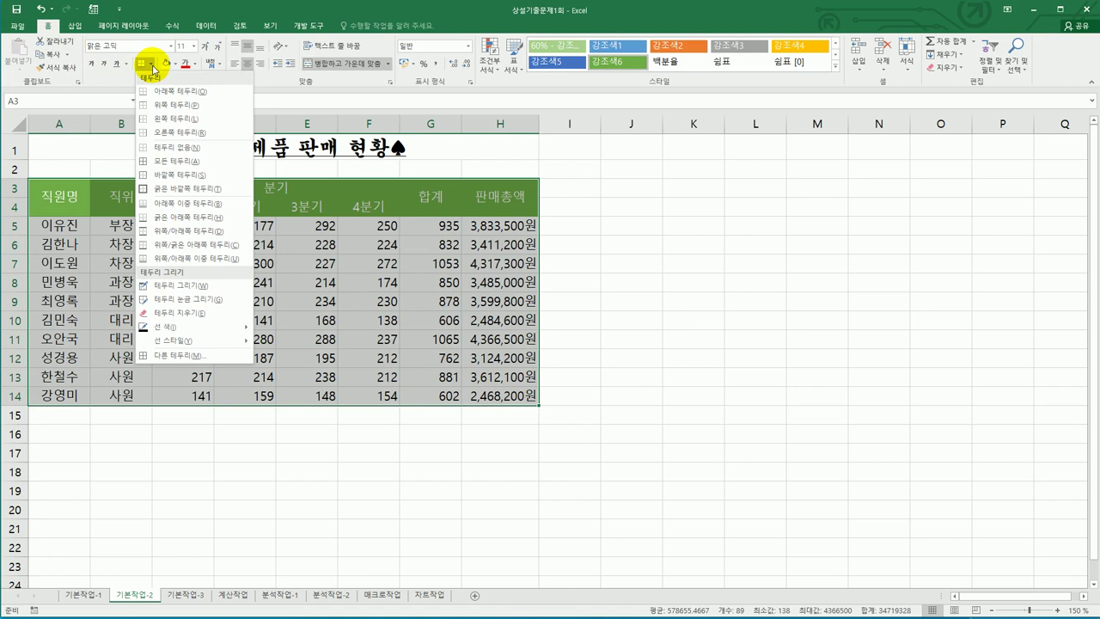
click(176, 162)
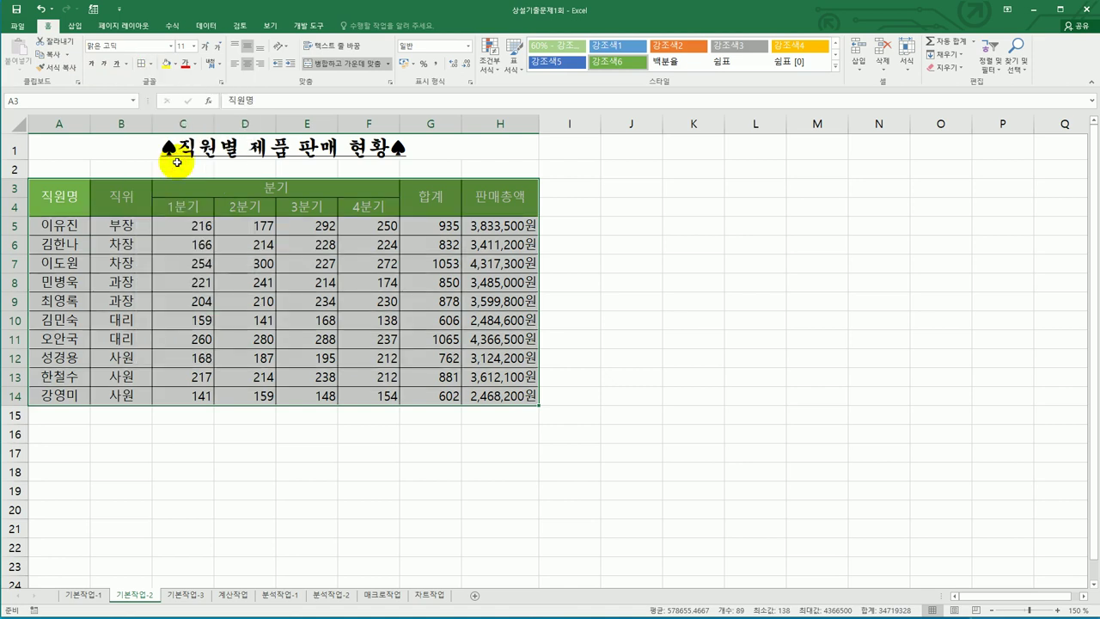
click(151, 66)
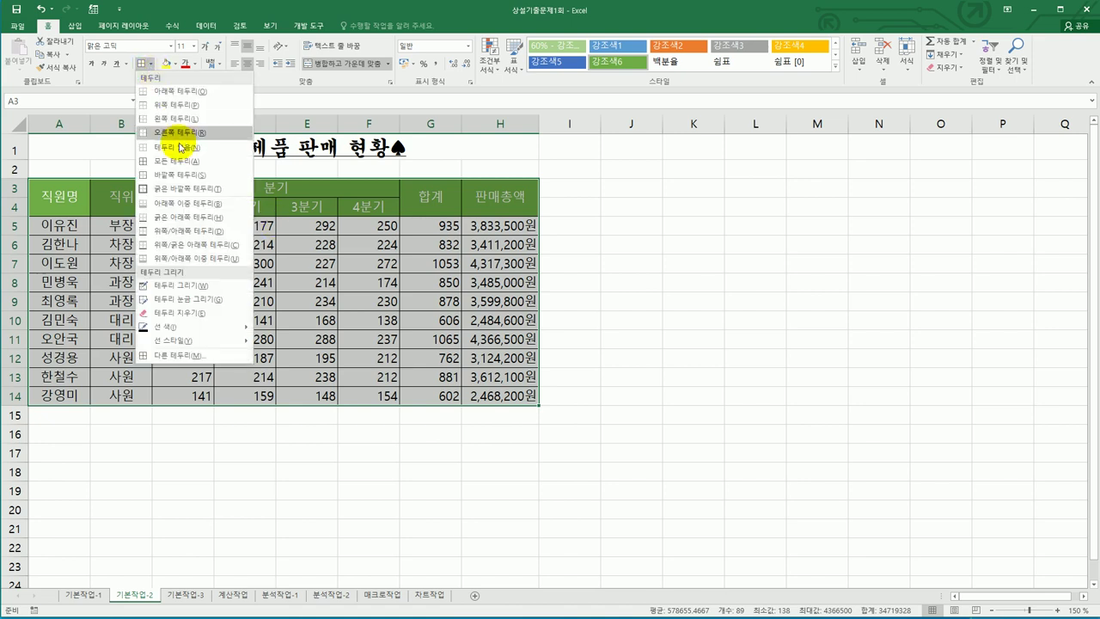
click(190, 189)
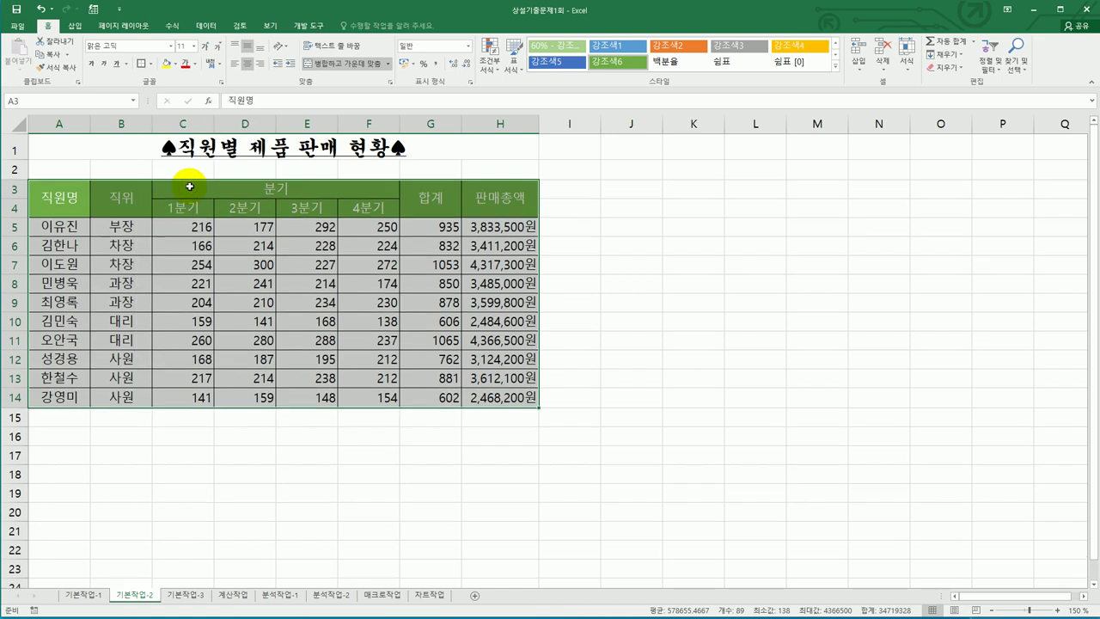
click(600, 438)
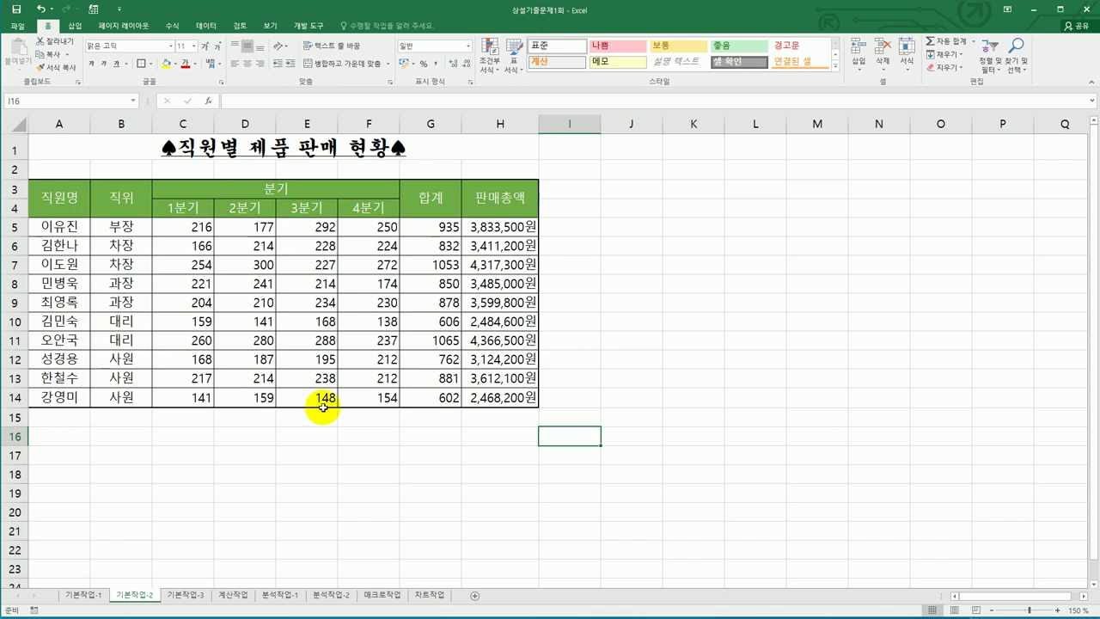
Step: Open the 기본작업-3 sheet and examine the 직급 and 지급액 columns and the empty area below the table
click(196, 595)
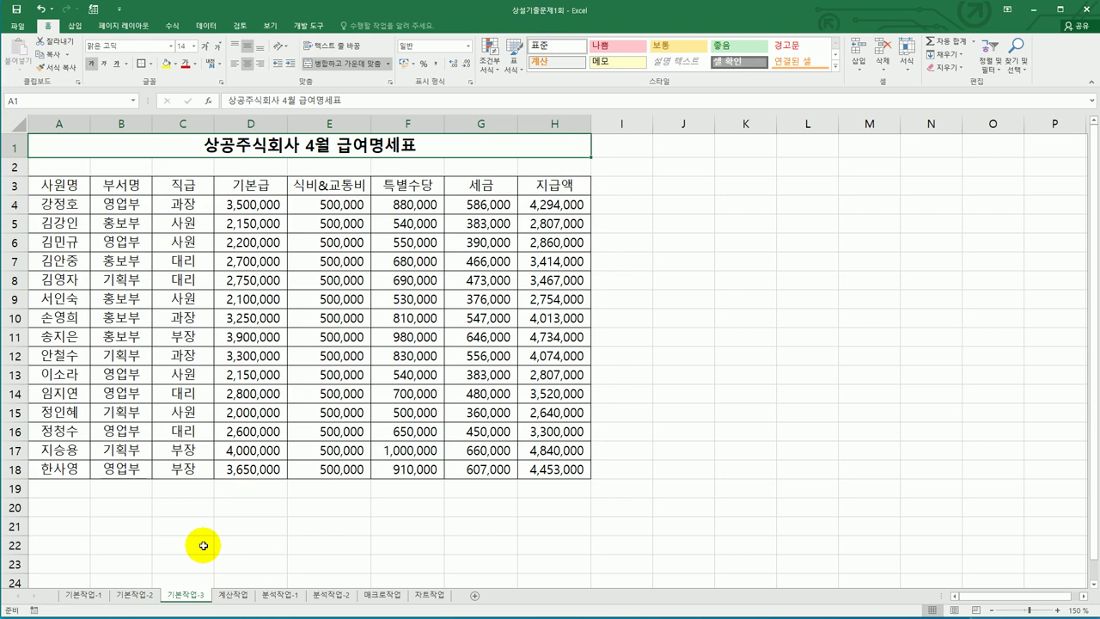
click(181, 188)
click(186, 209)
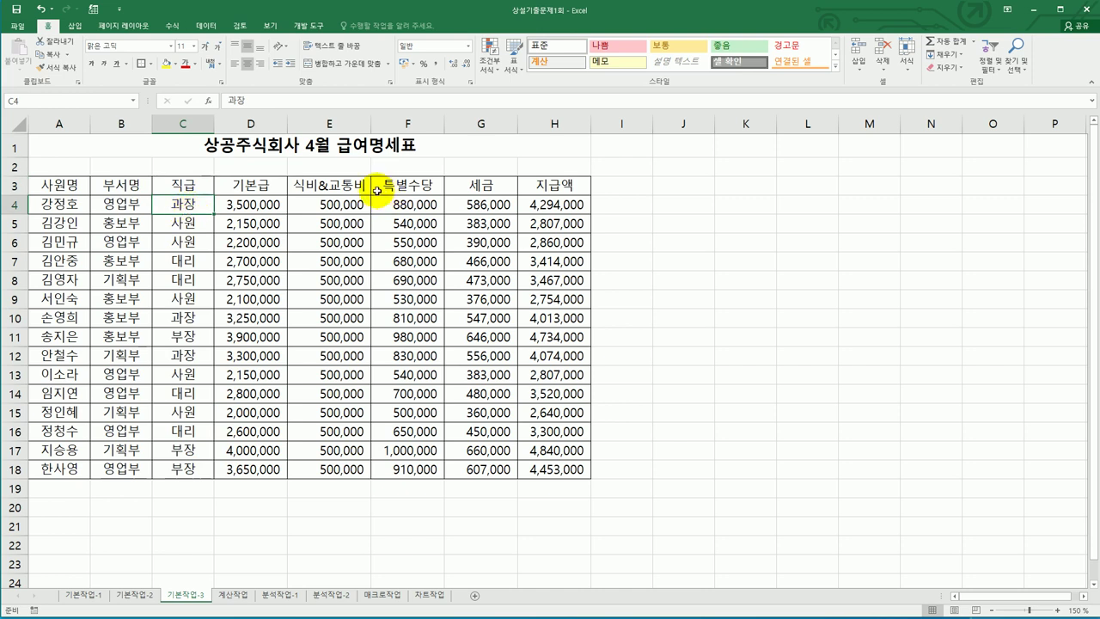
click(533, 188)
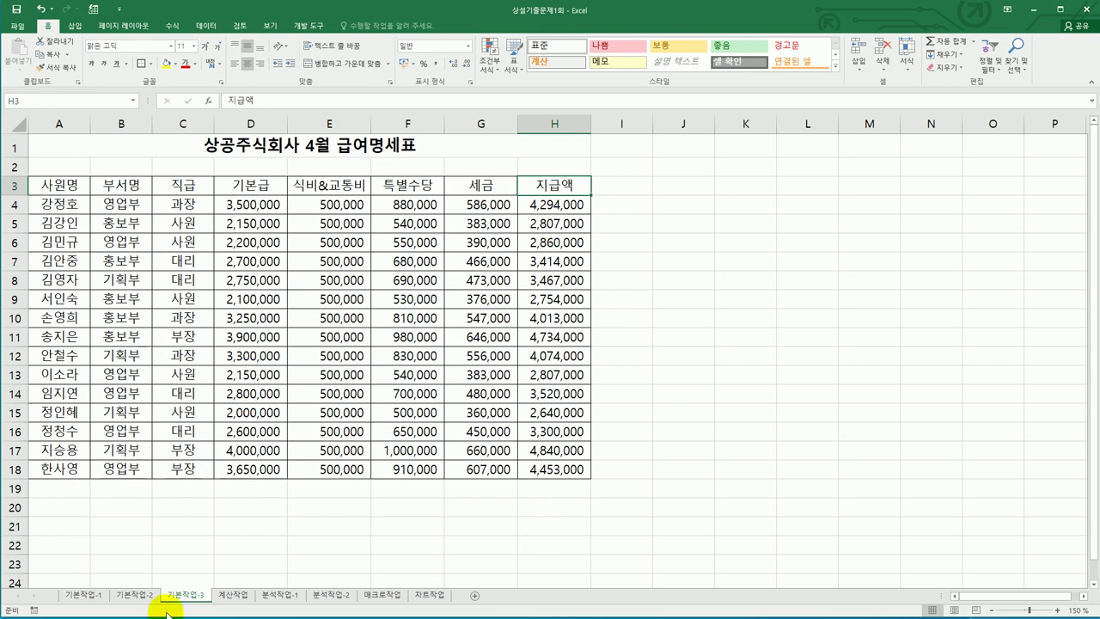
scroll(86, 540, down, 2)
click(56, 484)
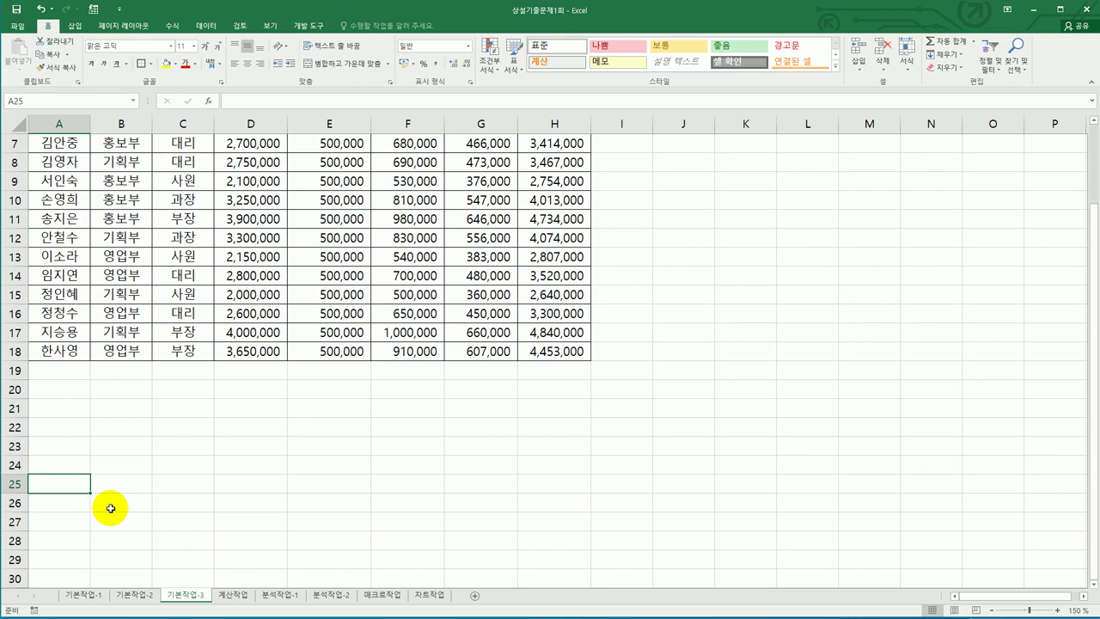
scroll(111, 508, up, 2)
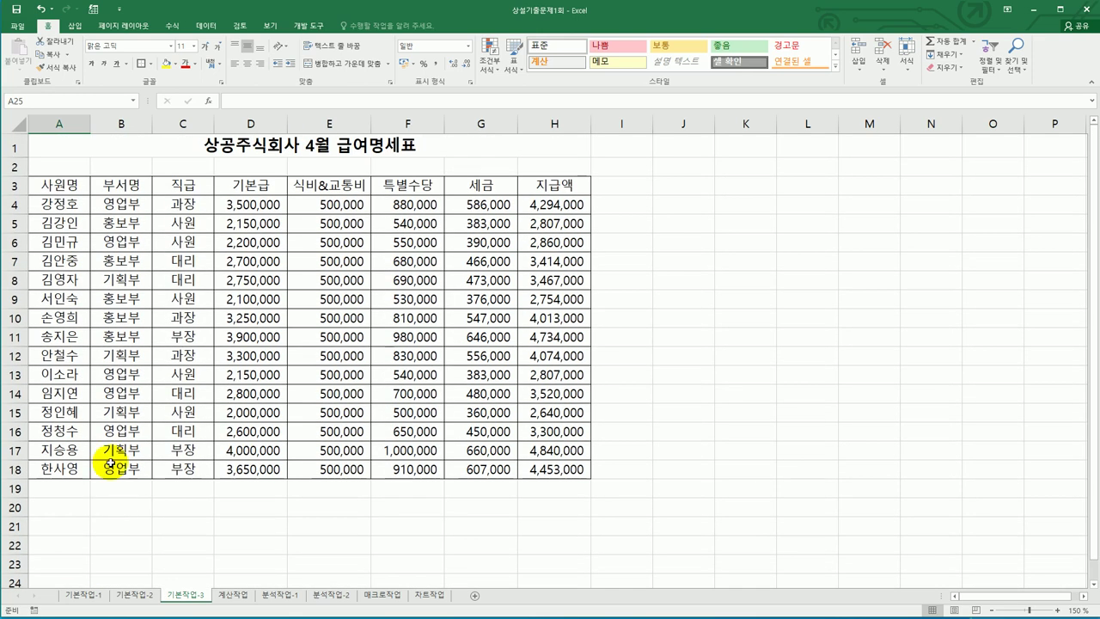
Step: Copy the 직급 header and the 과장 value from C3:C4 to the criteria area starting at A20
drag(179, 177, 192, 203)
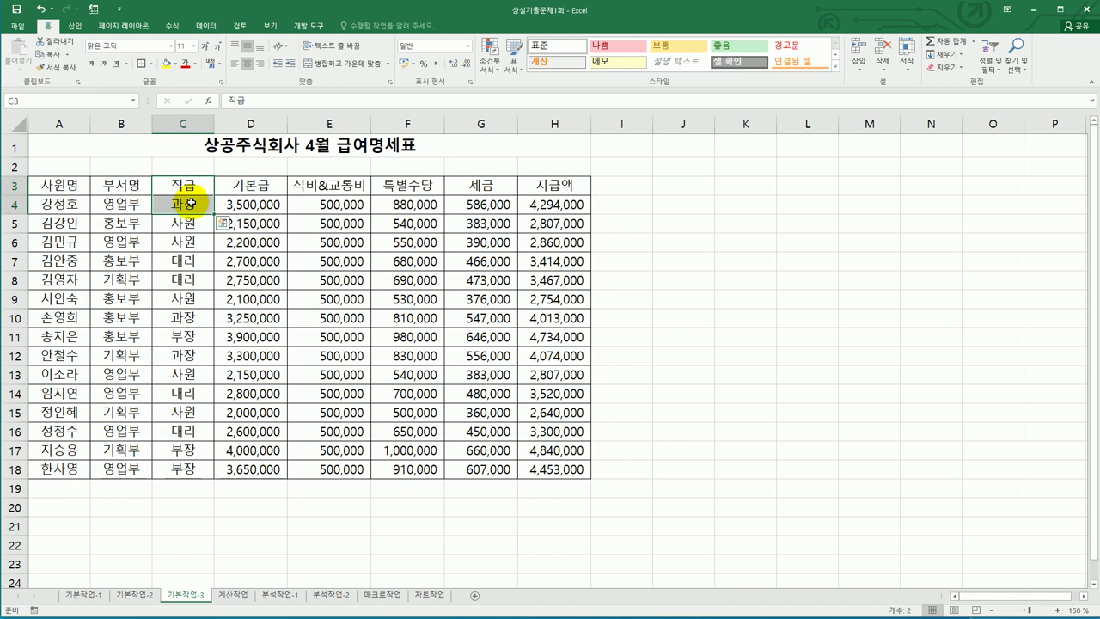
key(ctrl+c)
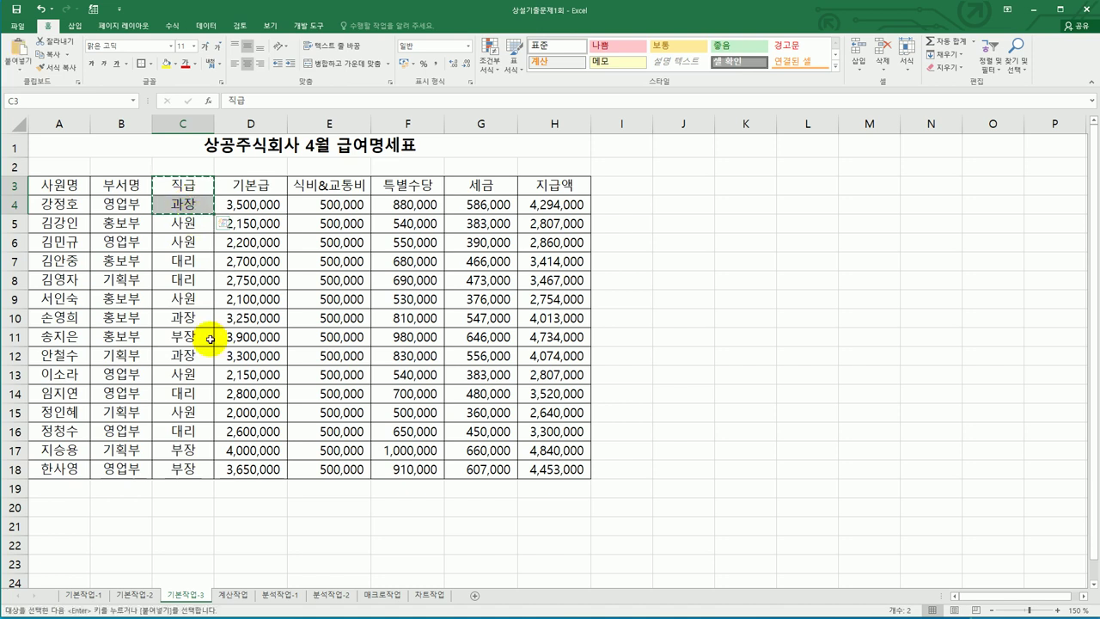
scroll(164, 447, down, 2)
click(50, 390)
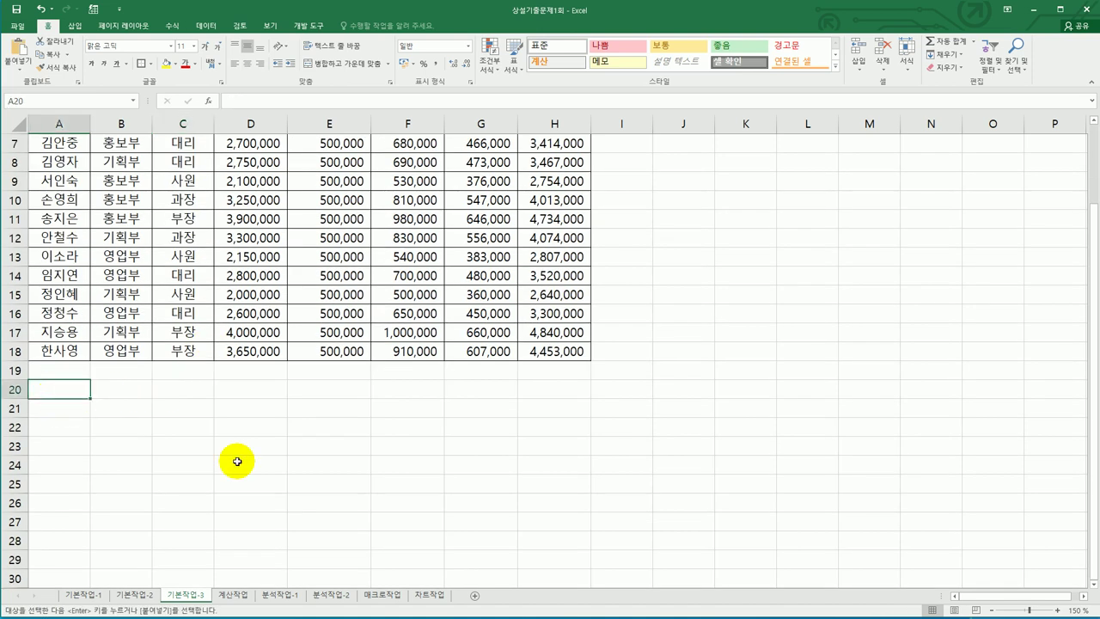
key(ctrl+v)
Step: Copy the 지급액 header from H3 to B20 beside the 직급 criteria header
scroll(319, 469, up, 2)
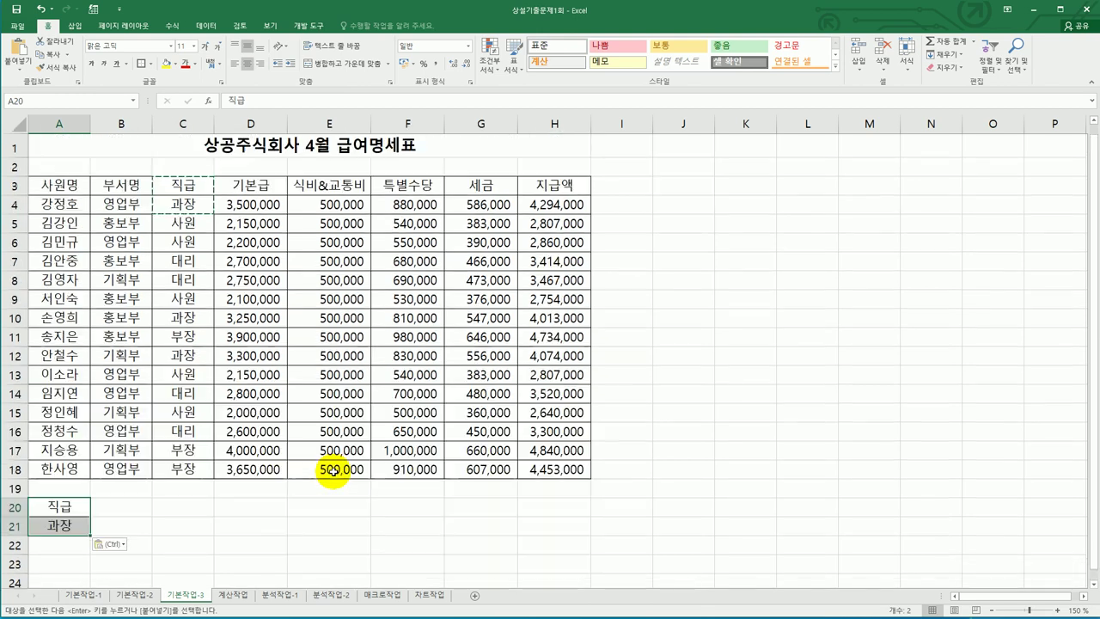
click(557, 185)
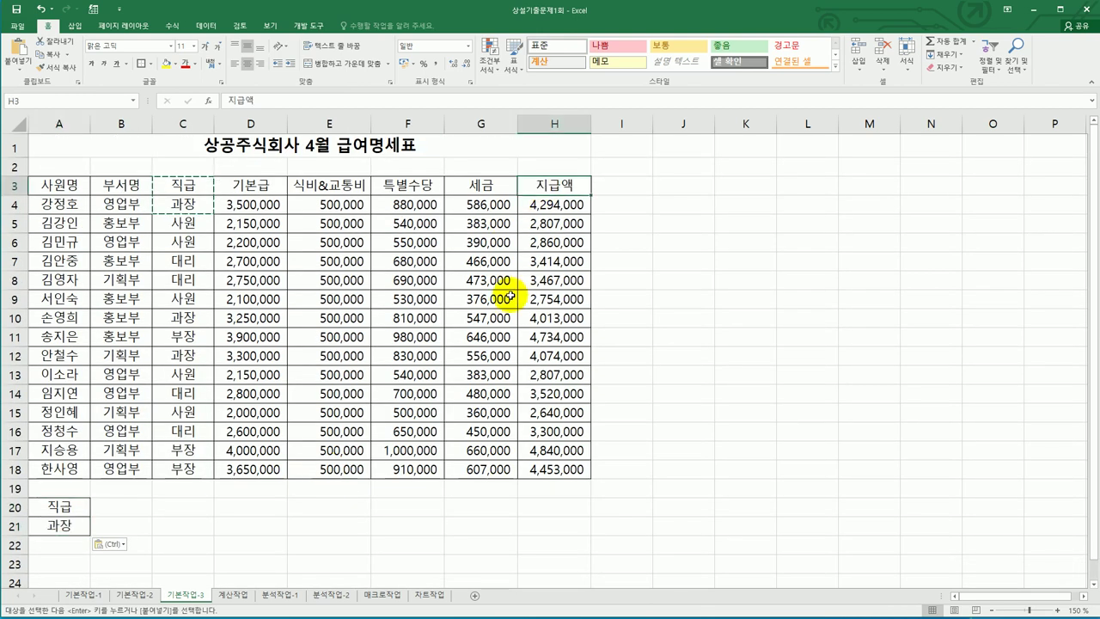
key(ctrl+c)
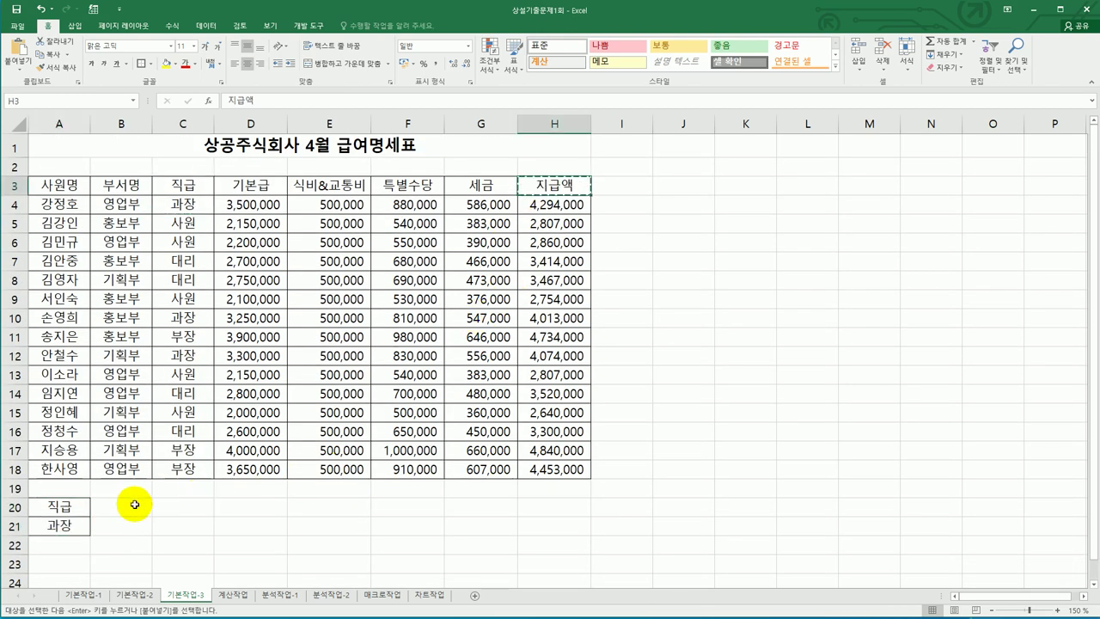
click(125, 514)
key(ctrl+v)
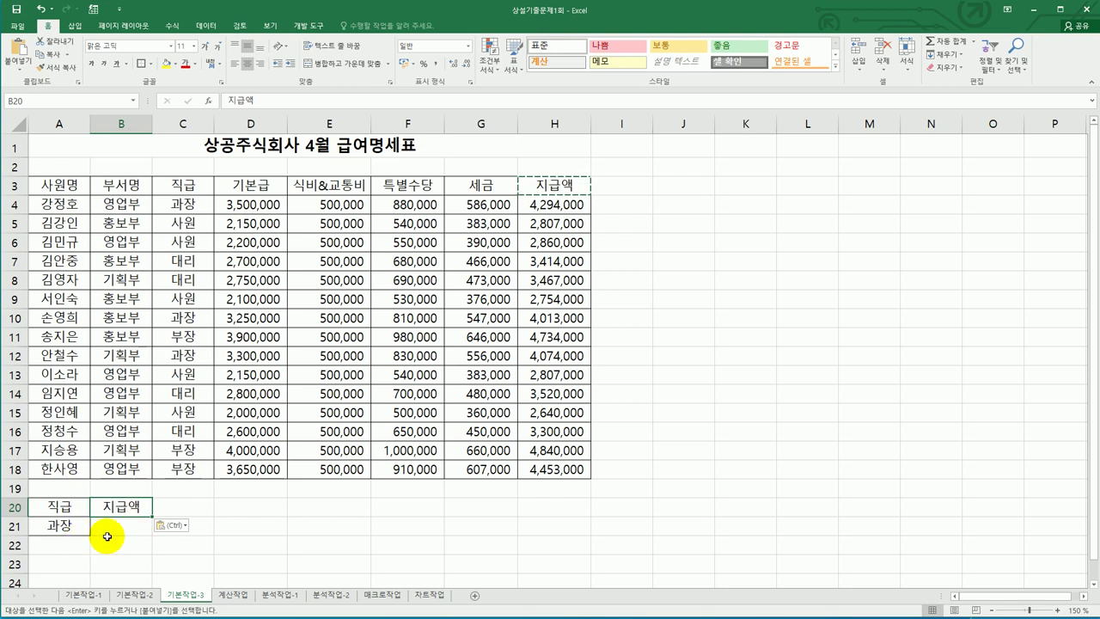
Step: Enter the criterion <3500000 for 지급액 in B22, one row below the 과장 criterion
click(112, 546)
scroll(112, 546, down, 1)
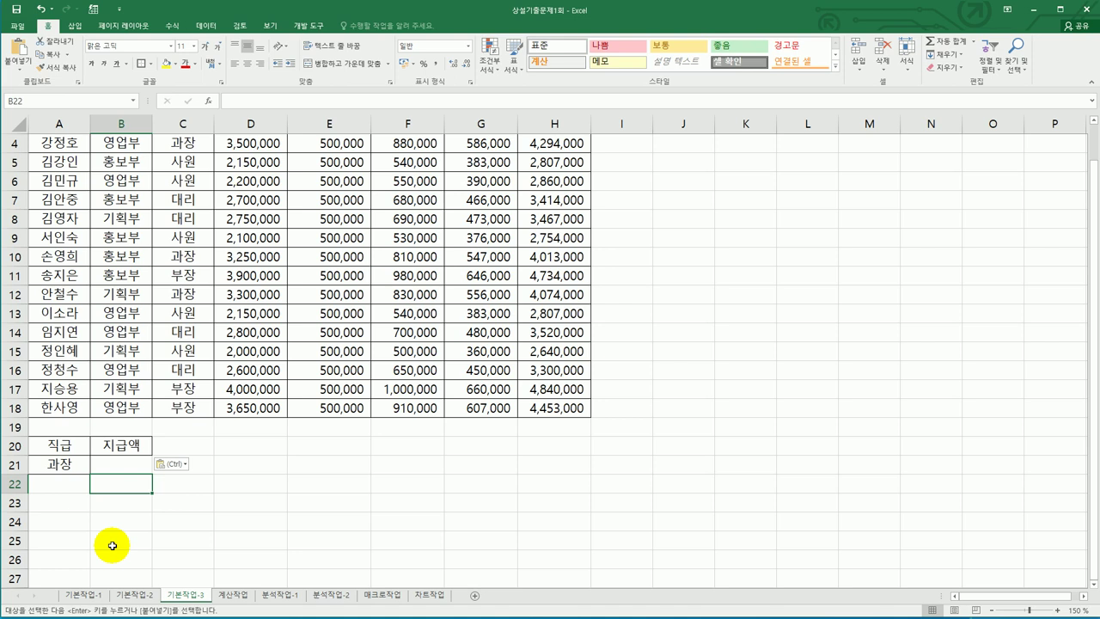
scroll(112, 546, up, 1)
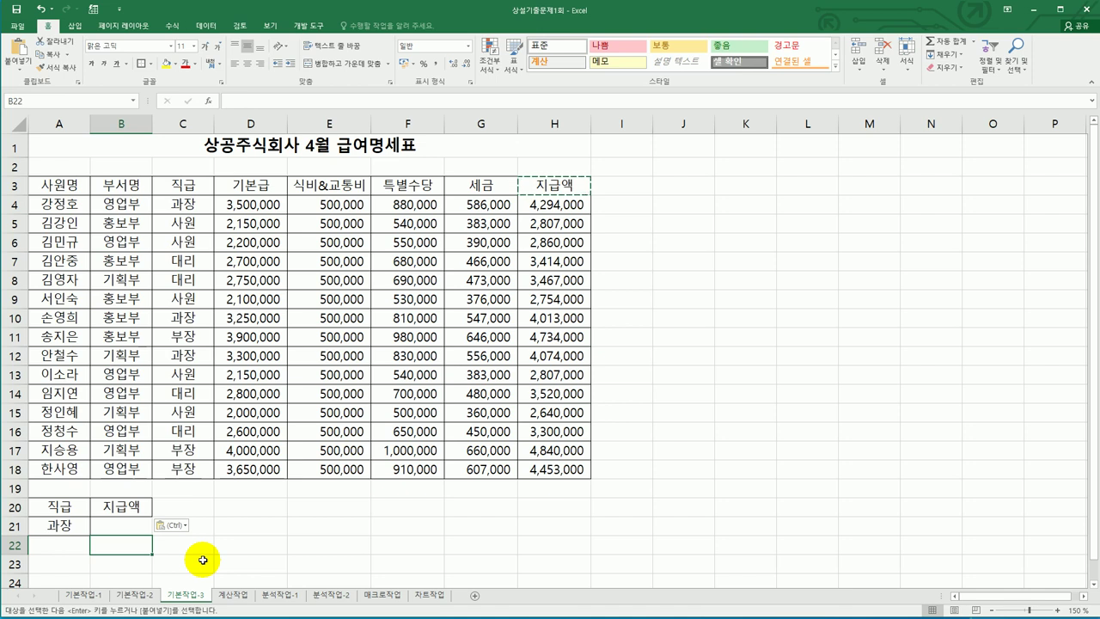
text(<)
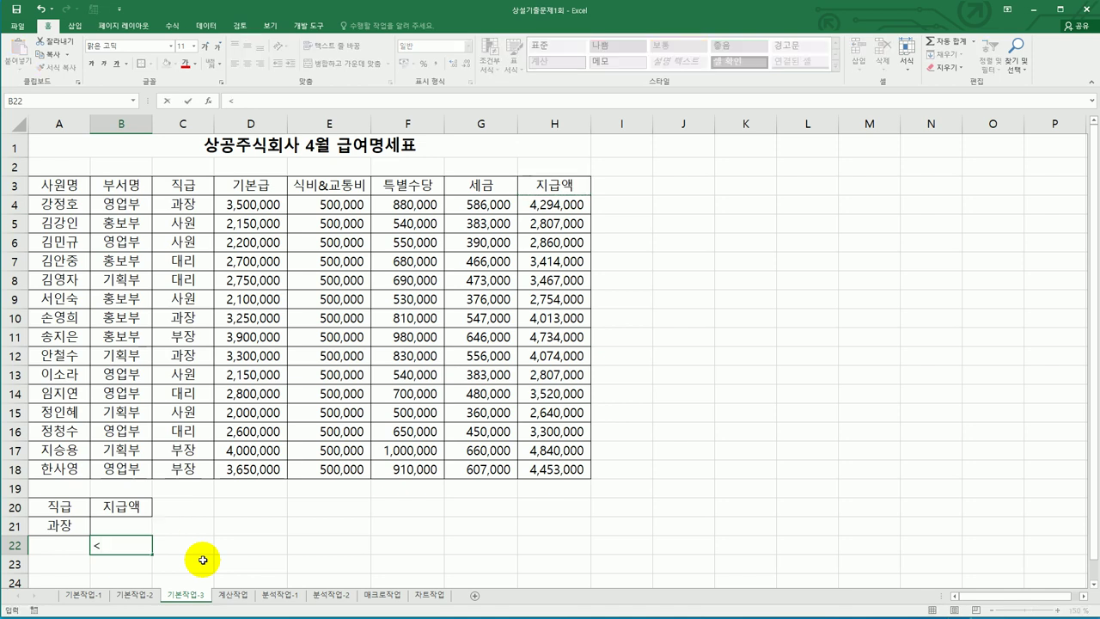
text(3500000)
key(Return)
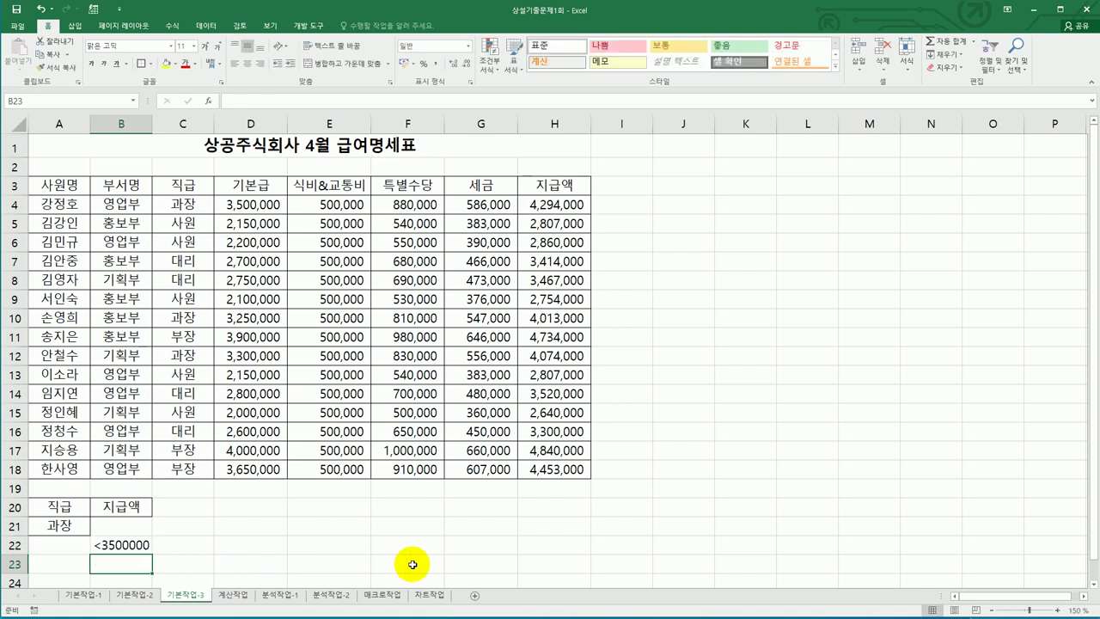
Step: Add an operator note beside the criteria, with 이하 in E22 and <= in F22
click(344, 547)
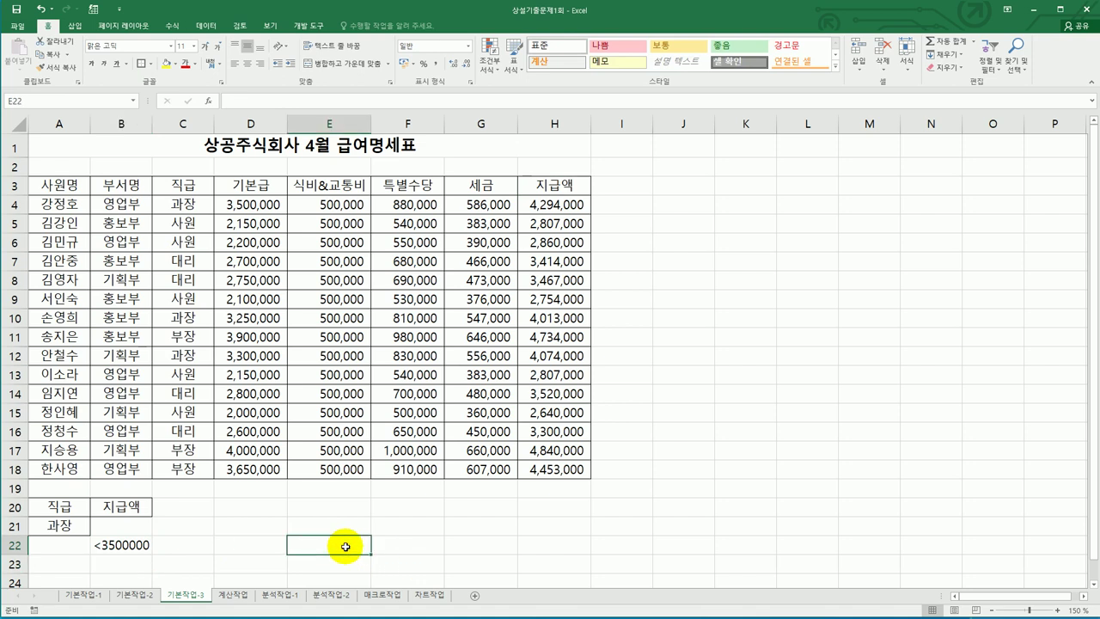
text(이하)
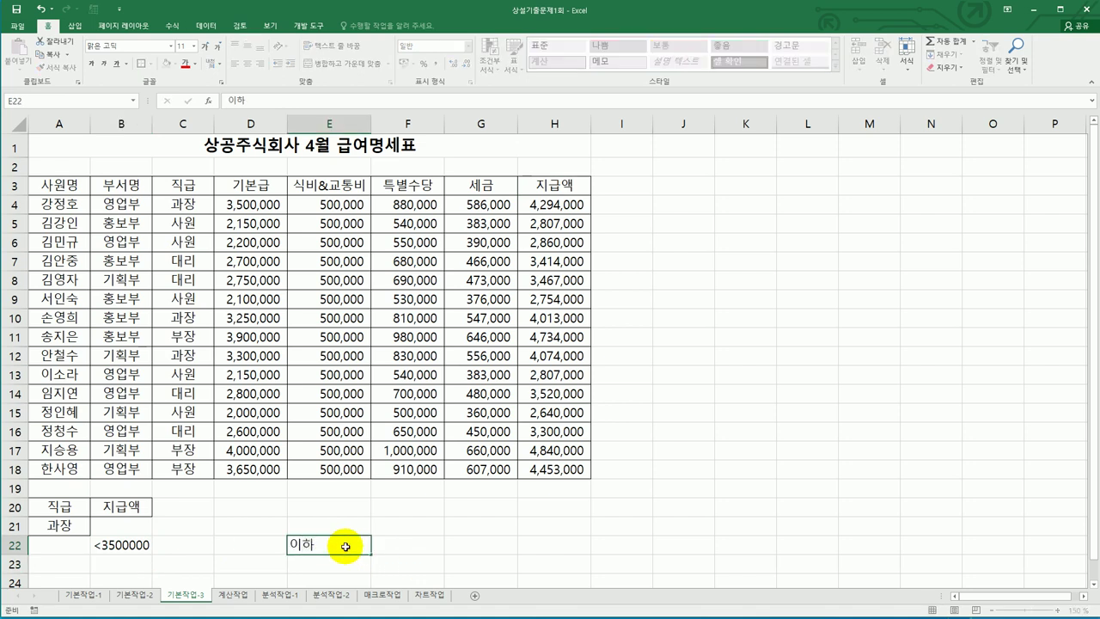
key(Tab)
text(<=)
key(Return)
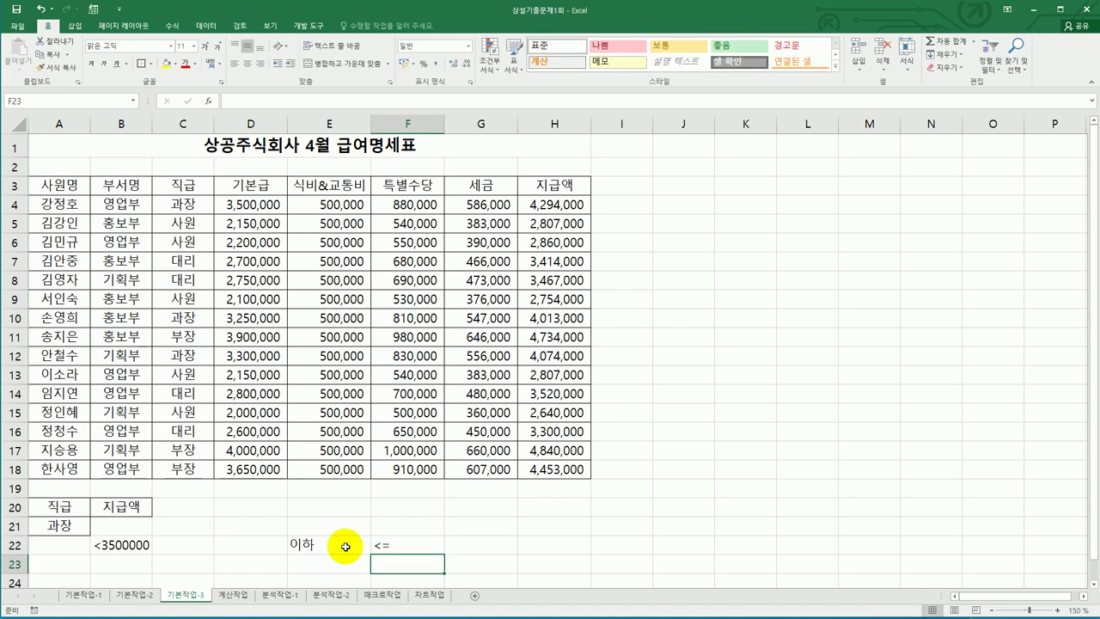
Step: Clear the operator note from E22:F22 beside the filter criteria
key(Up)
key(Left)
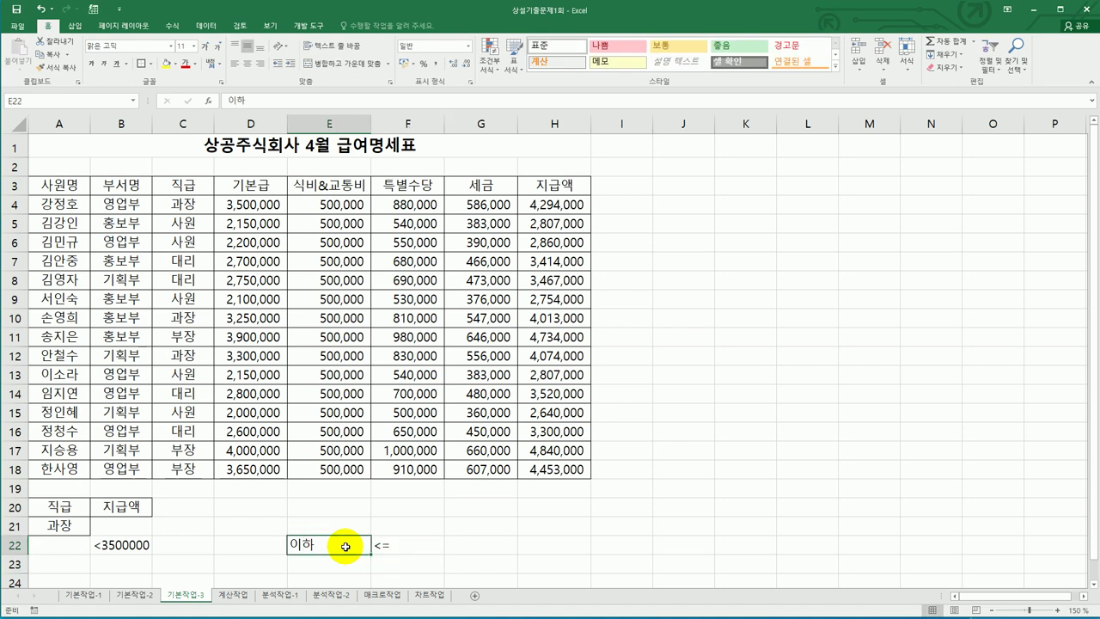
key(Left)
key(Left)
key(Left)
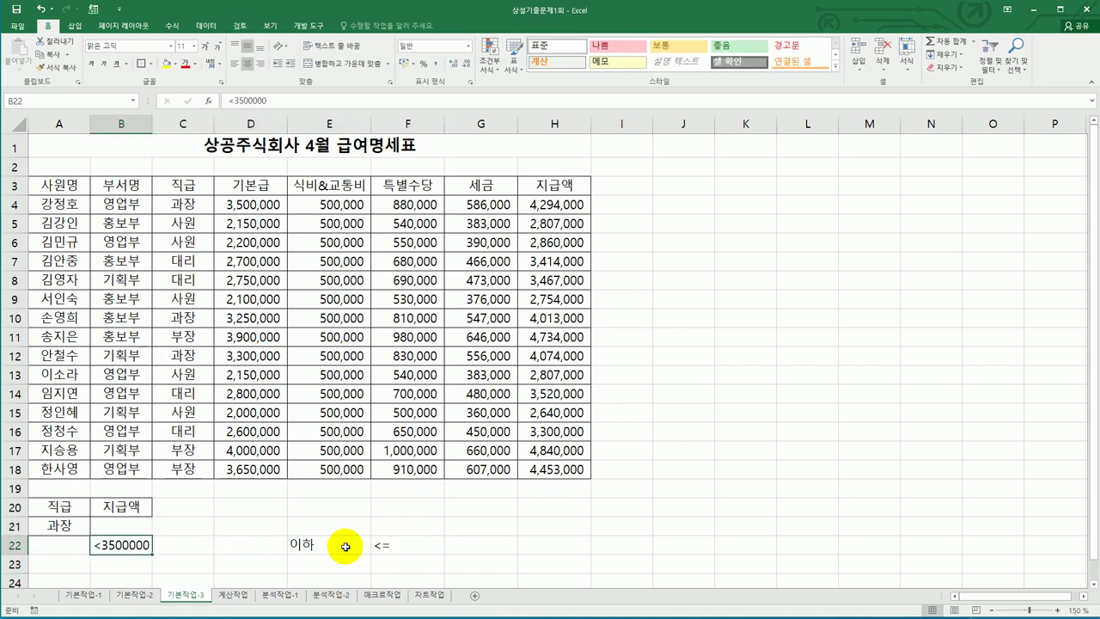
key(Right)
key(Right)
key(Right)
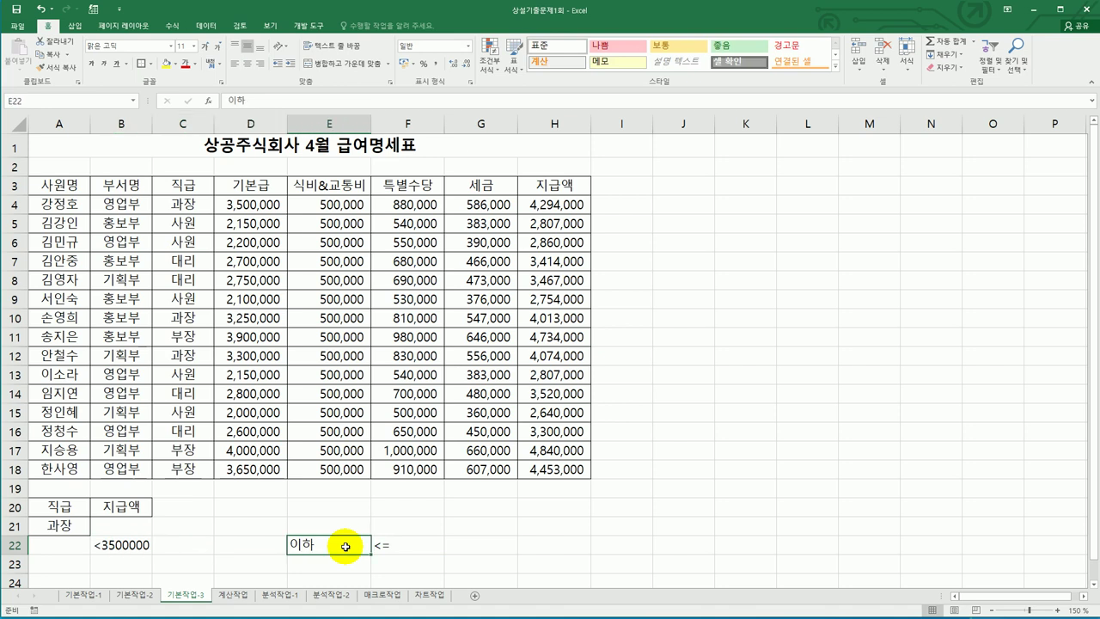
key(shift+Right)
key(Delete)
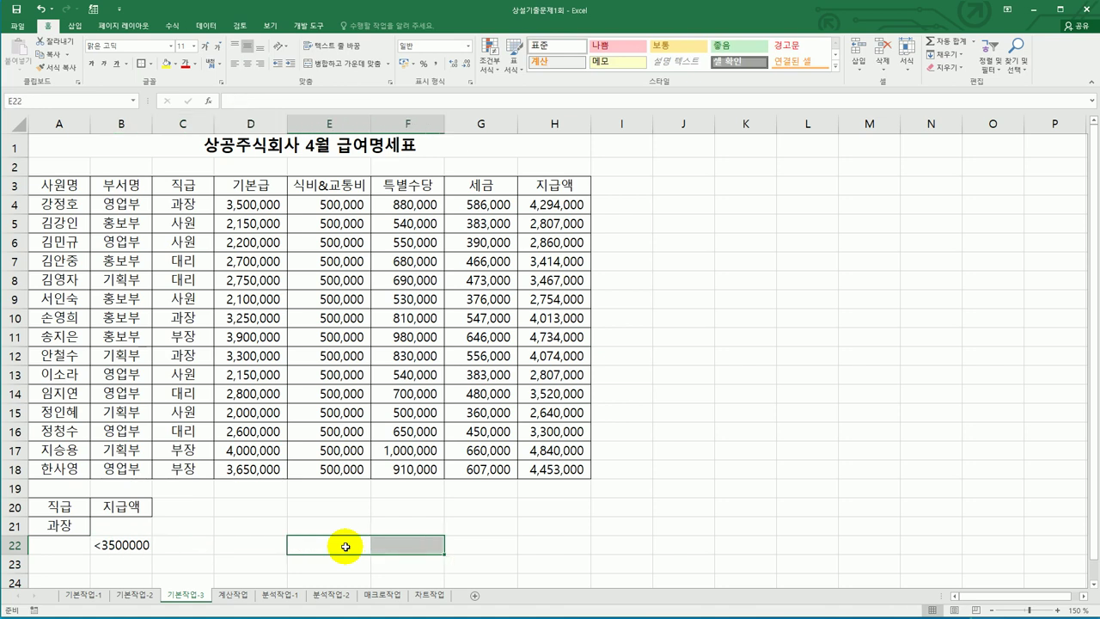
Step: Start an advanced filter on the salary table with list range A3:H18, set to copy the results to another location
click(266, 337)
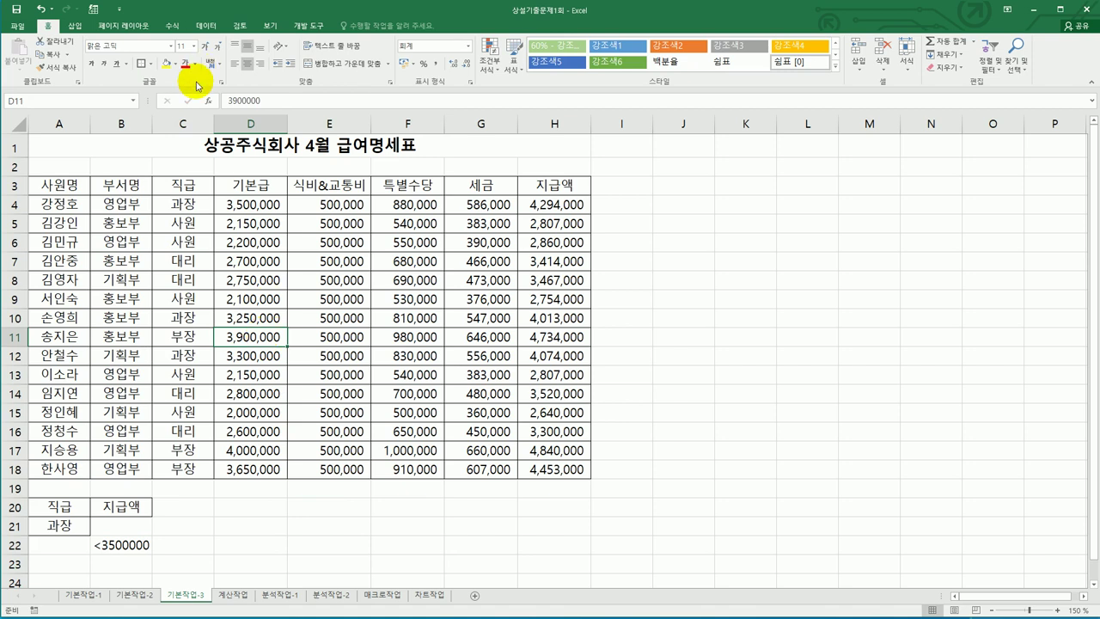
click(204, 27)
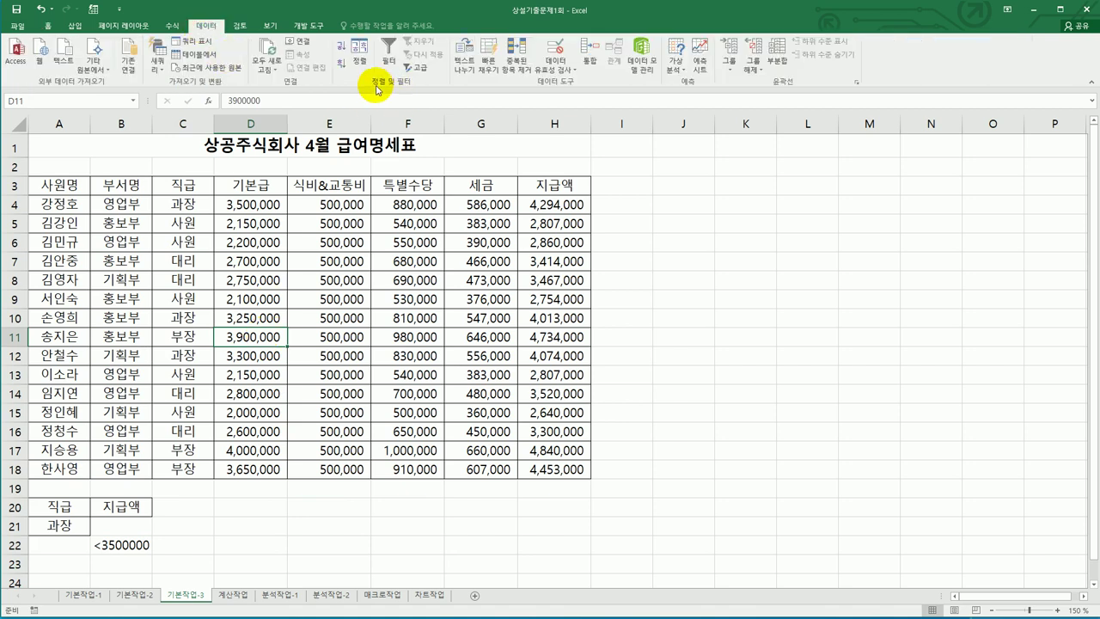
click(410, 80)
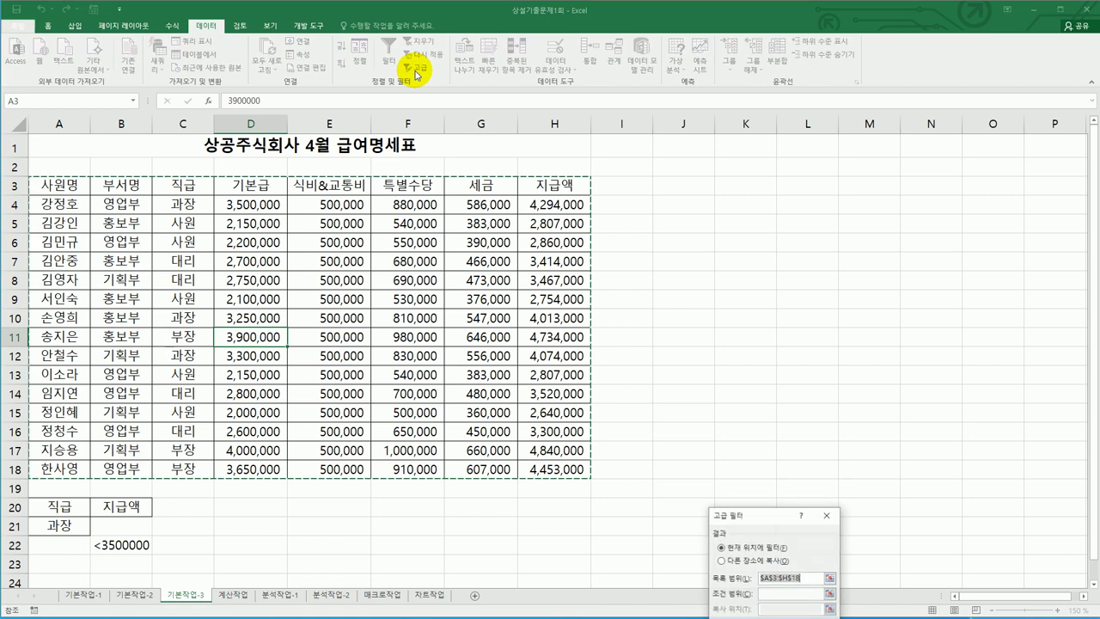
drag(750, 517, 658, 233)
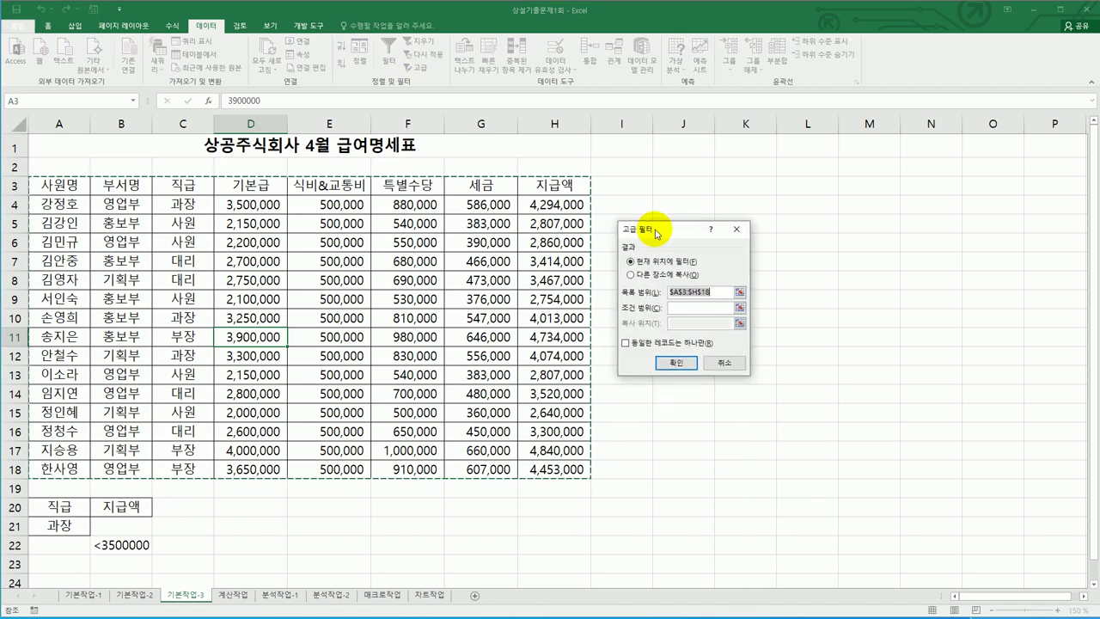
click(656, 276)
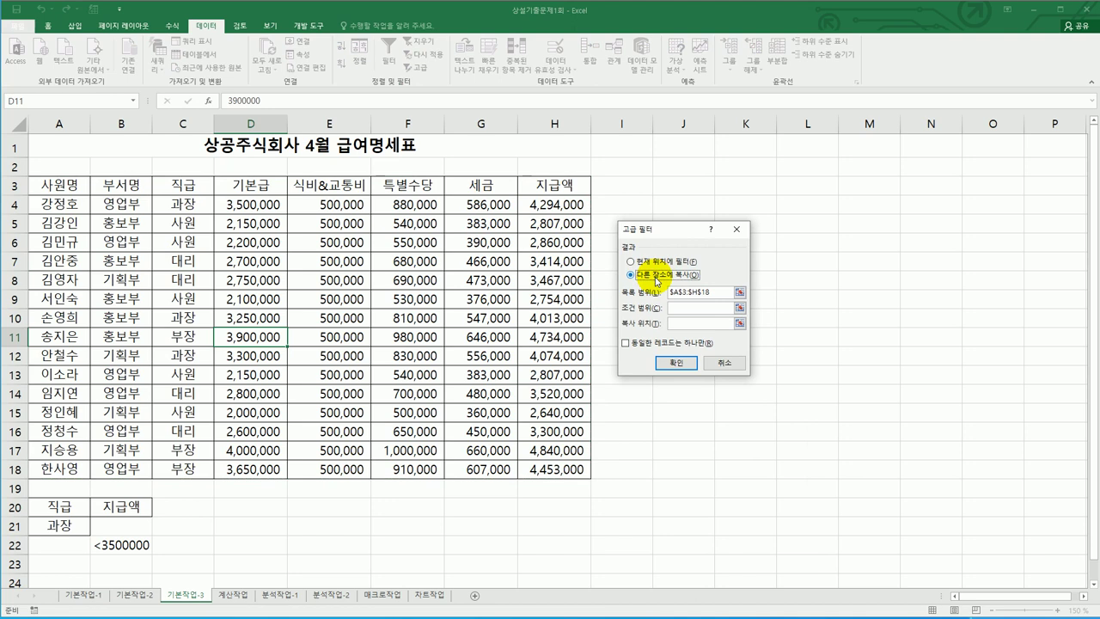
click(715, 293)
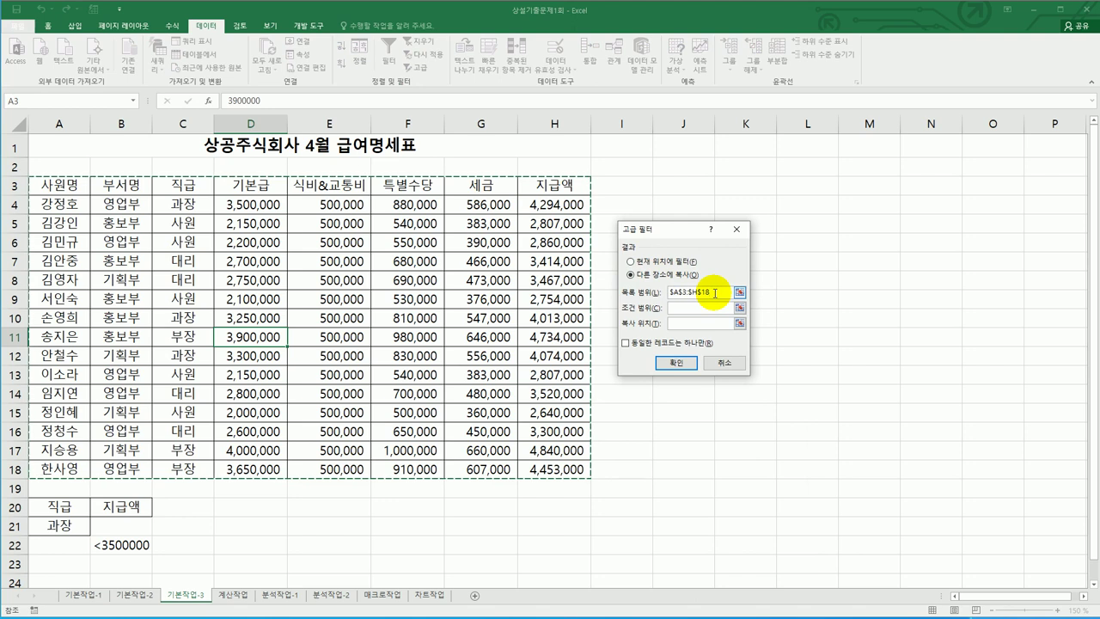
Step: Set the advanced filter's criteria range to A20:B22, covering the 직급 and 지급액 conditions
click(696, 306)
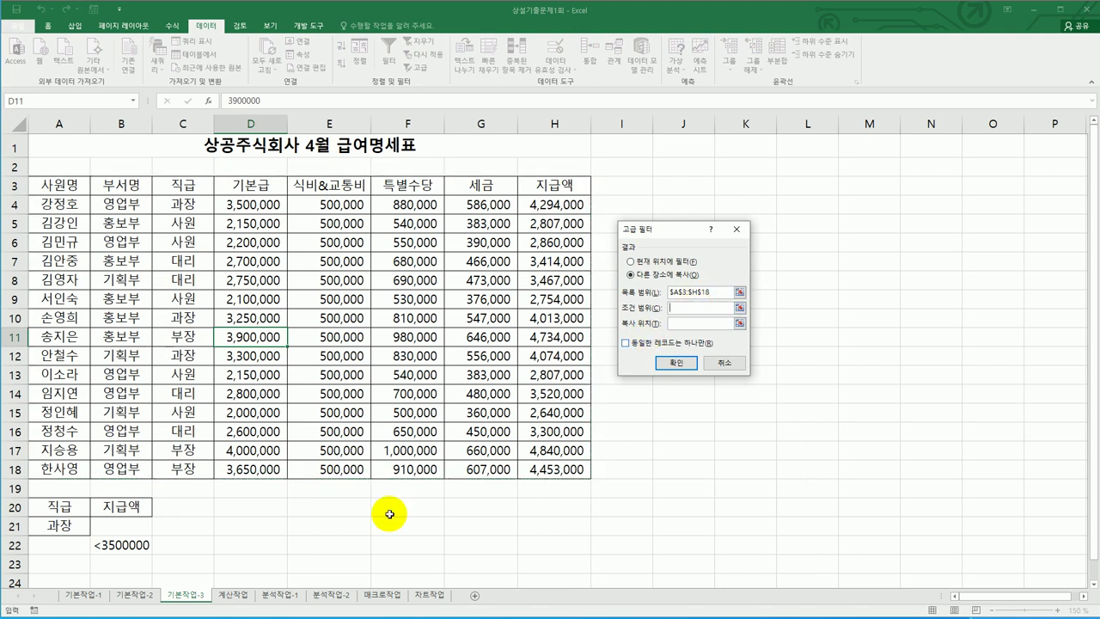
drag(69, 508, 123, 544)
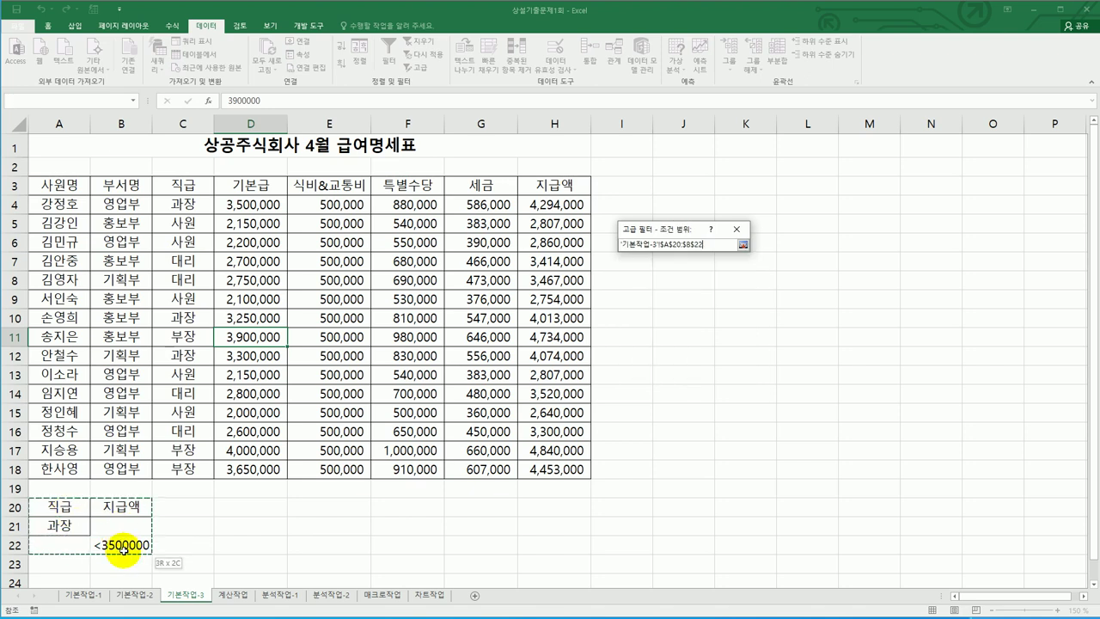
drag(54, 505, 123, 544)
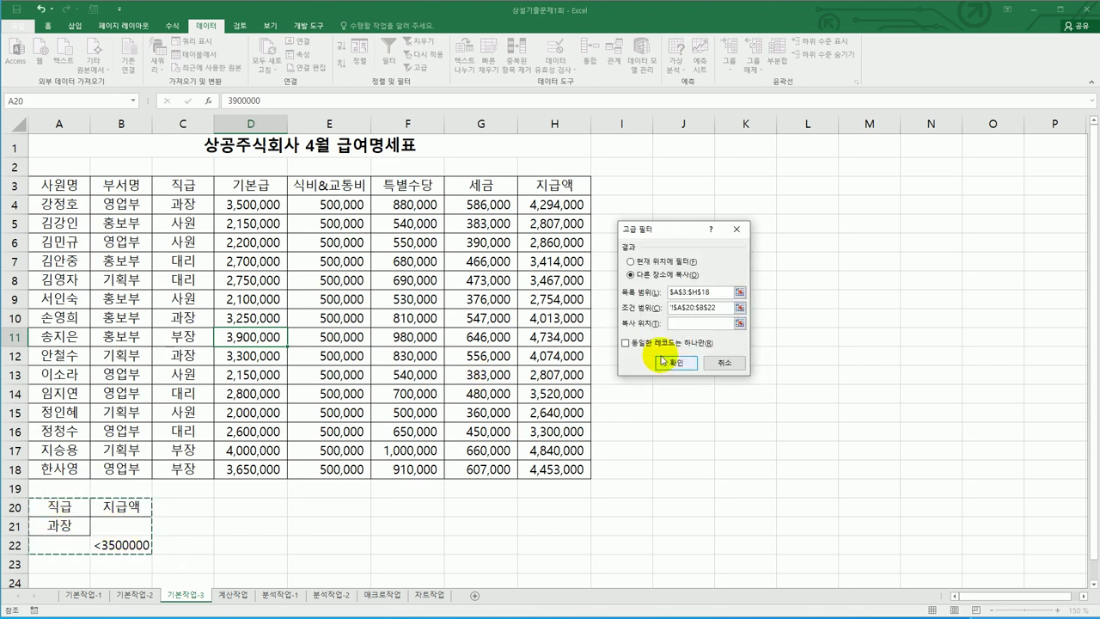
Step: Set the copy destination to A25 on 기본작업-3 and run the advanced filter
click(672, 324)
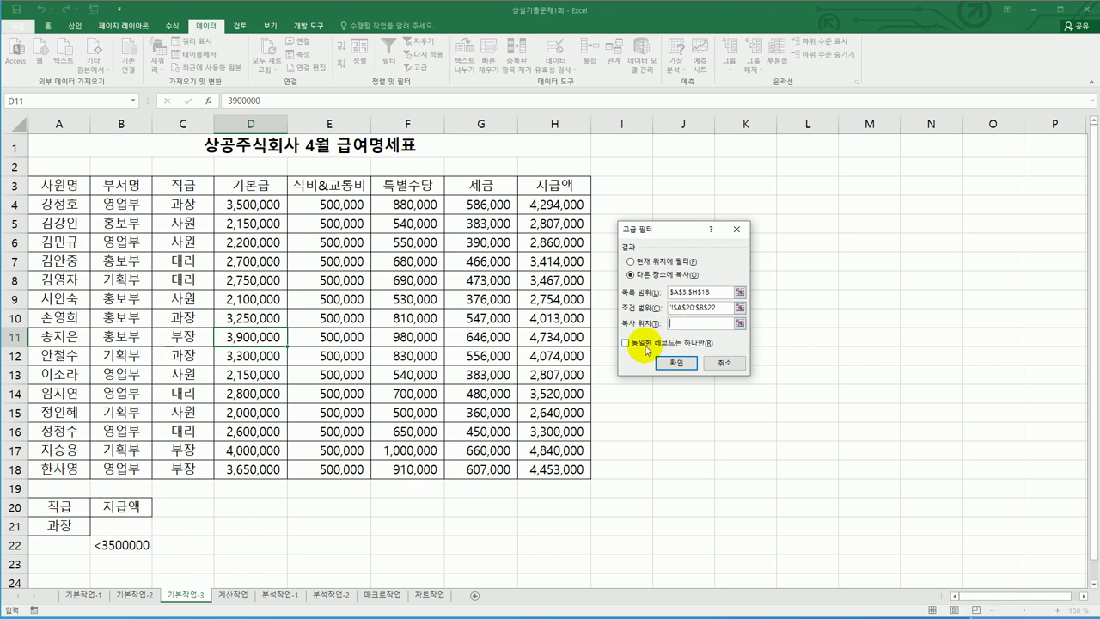
scroll(379, 396, down, 2)
click(64, 478)
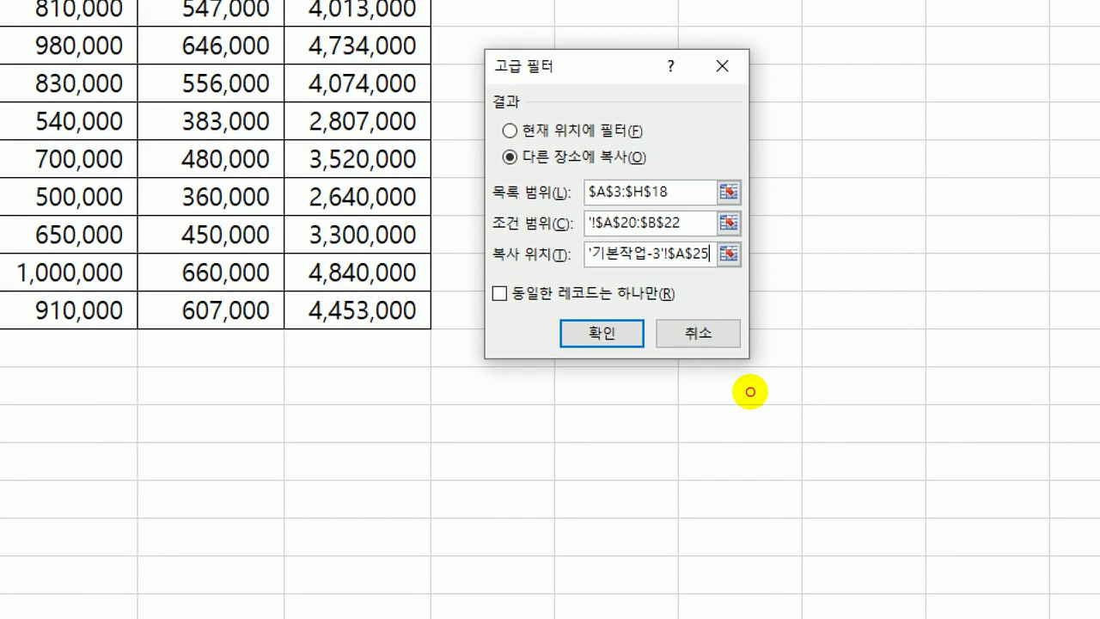
drag(498, 176, 651, 171)
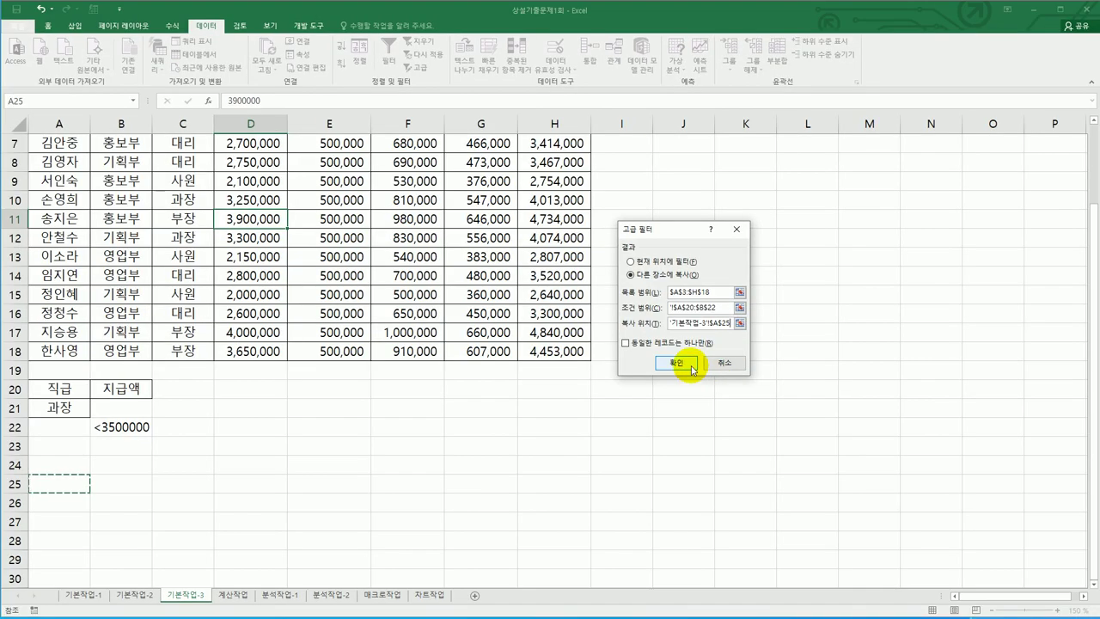
click(630, 341)
scroll(735, 410, down, 3)
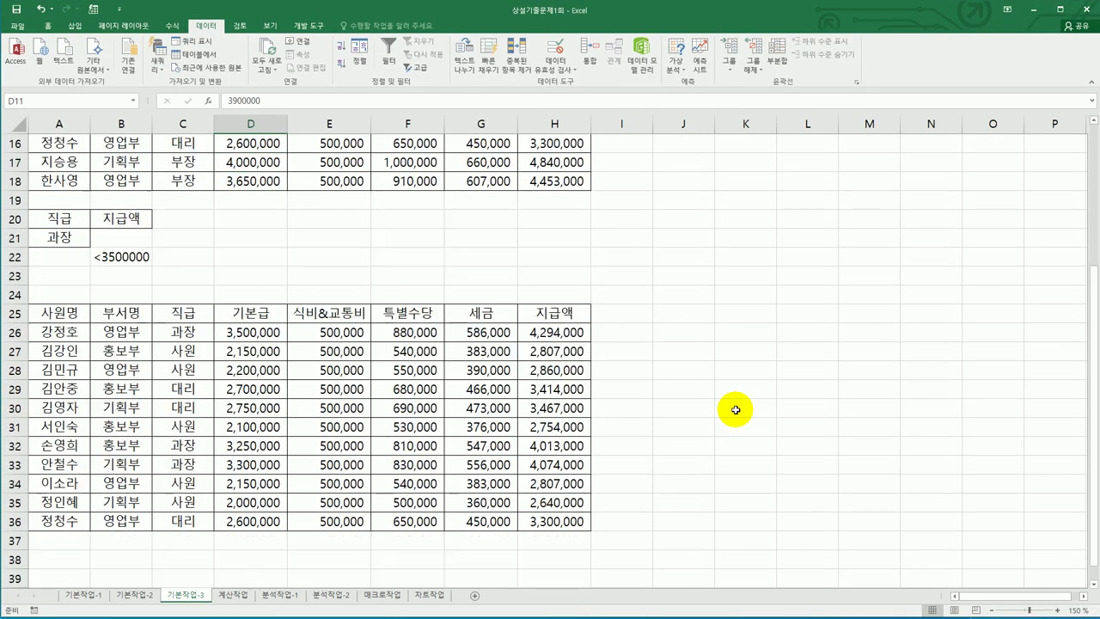
Step: Check the extracted rows below A25 against the 과장 and <3500000 criteria in the 직급 and 지급액 columns
scroll(736, 410, up, 5)
scroll(736, 410, down, 5)
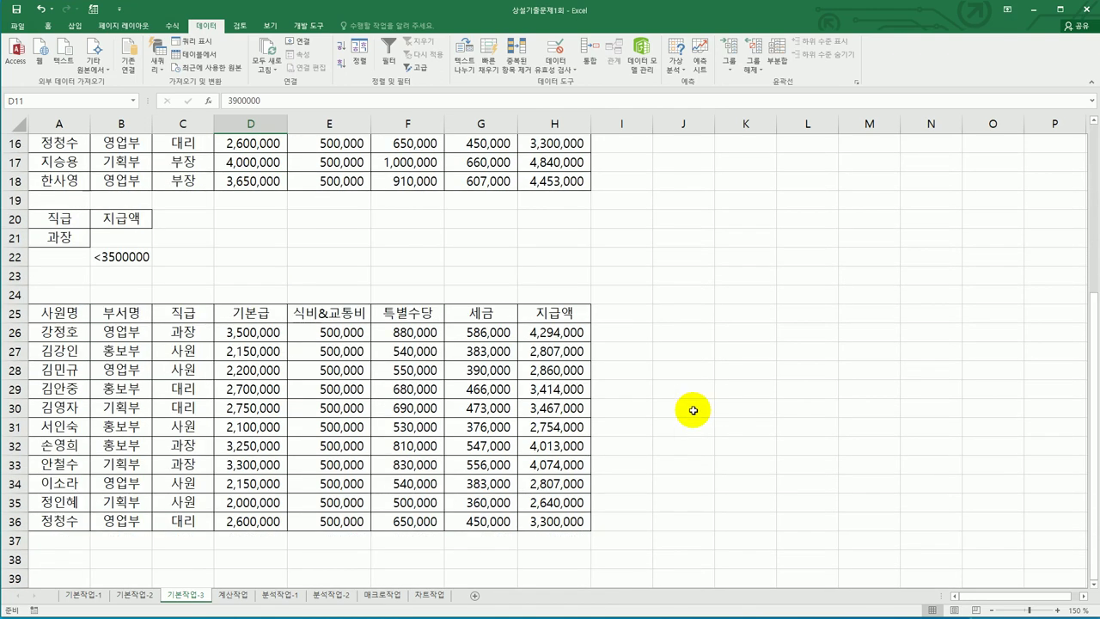
click(183, 332)
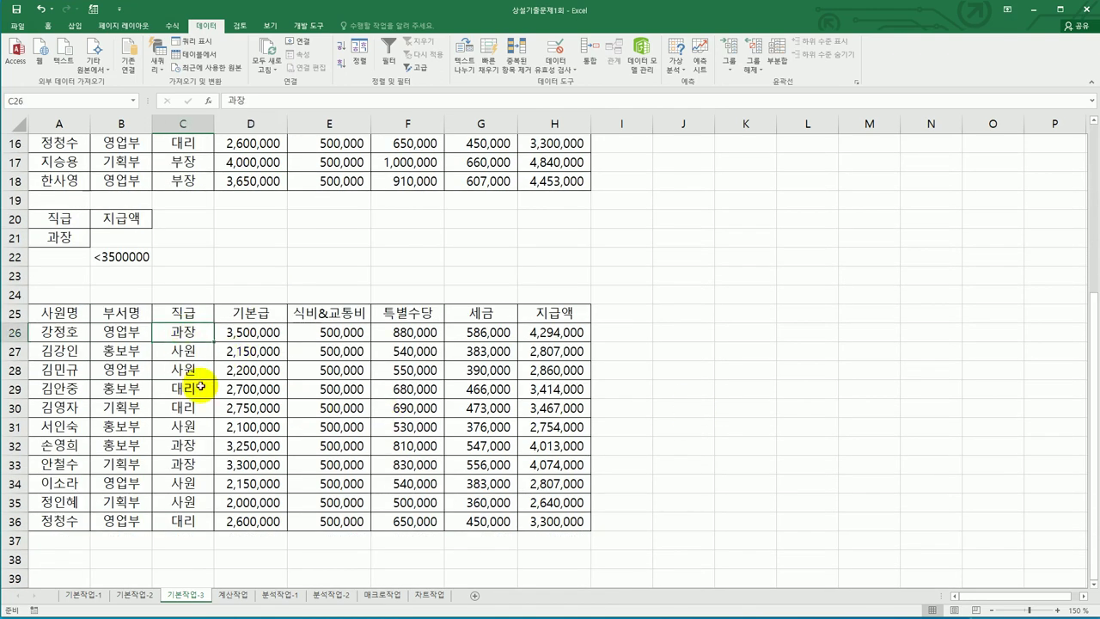
click(184, 451)
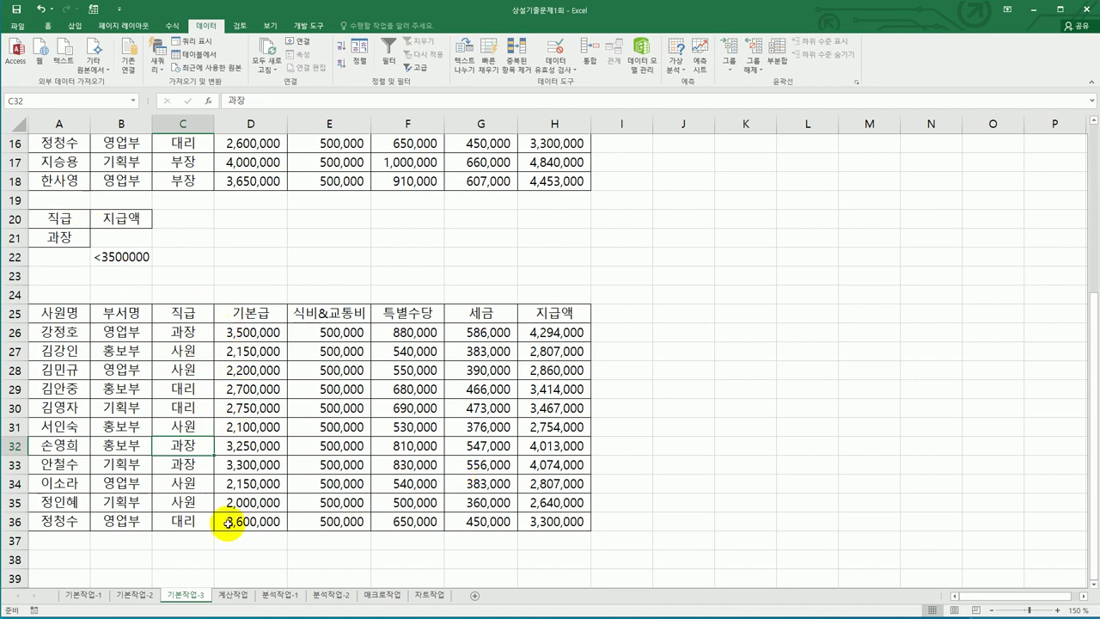
drag(568, 352, 568, 424)
drag(567, 425, 567, 425)
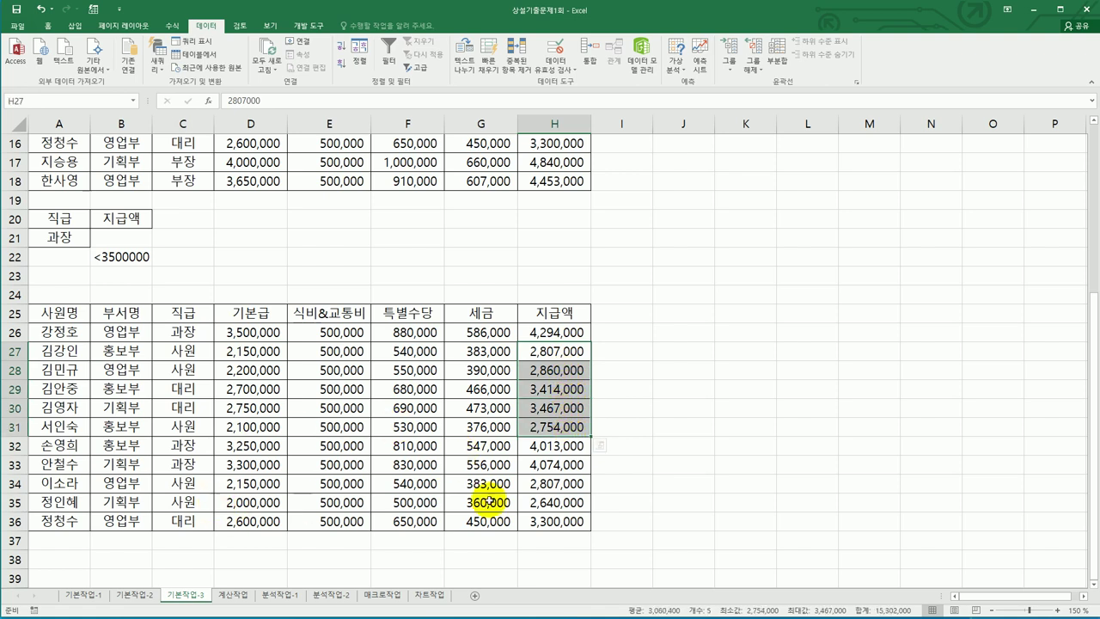
drag(557, 484, 557, 503)
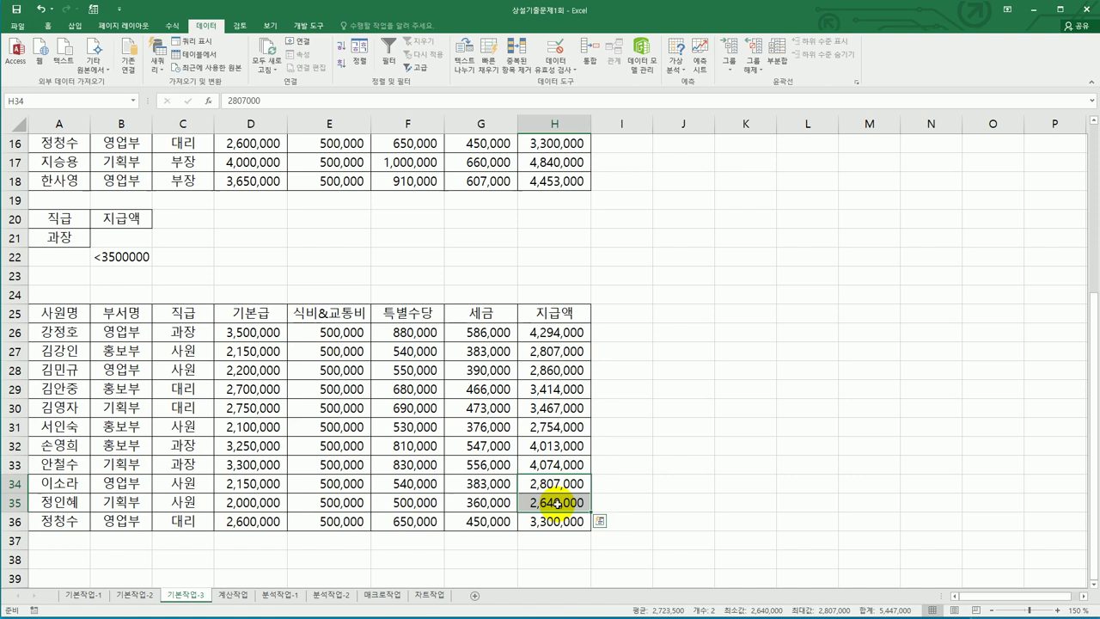
scroll(557, 504, up, 5)
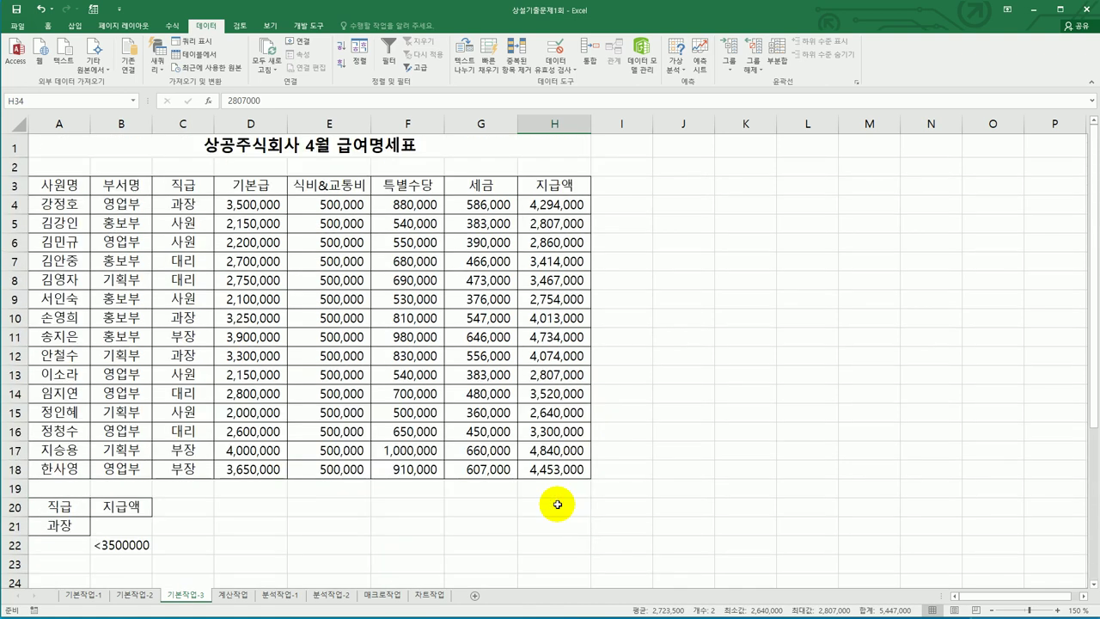
click(83, 594)
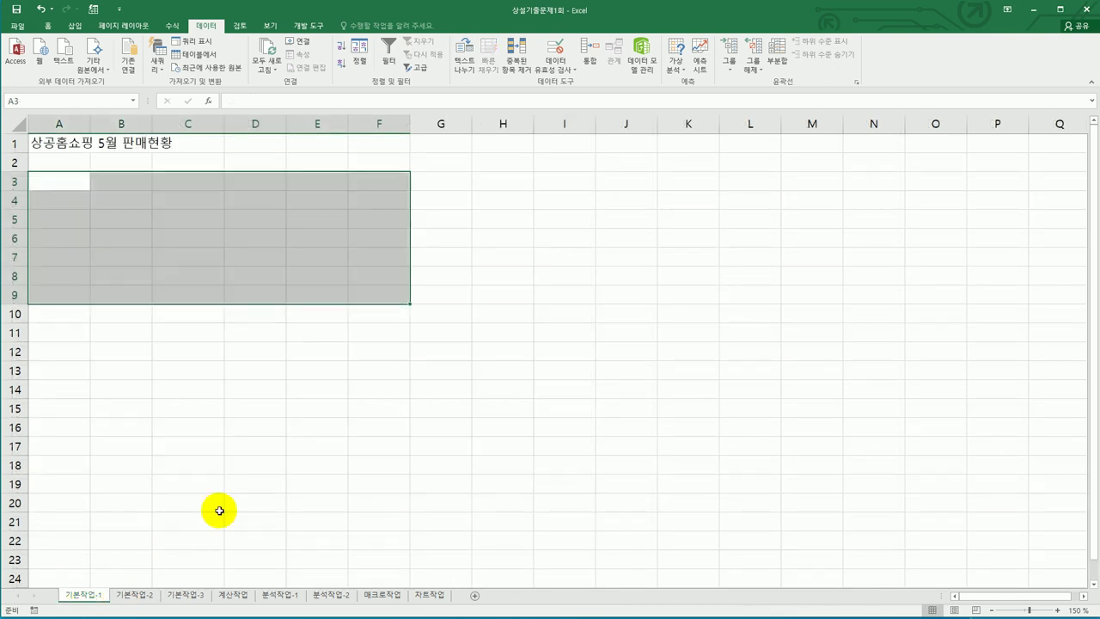
click(147, 599)
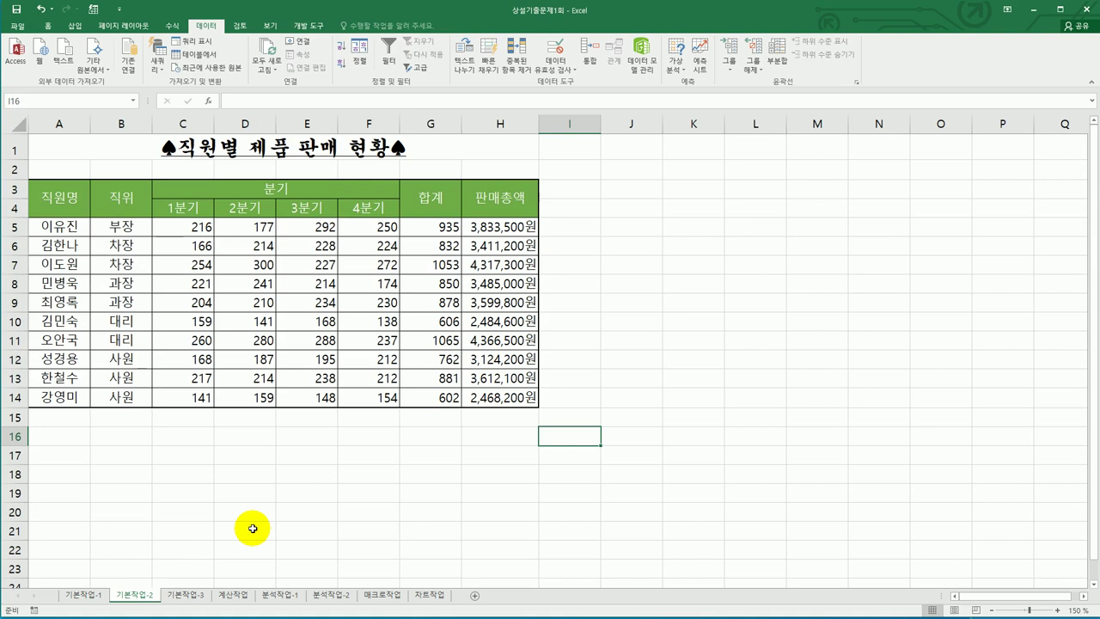
click(186, 594)
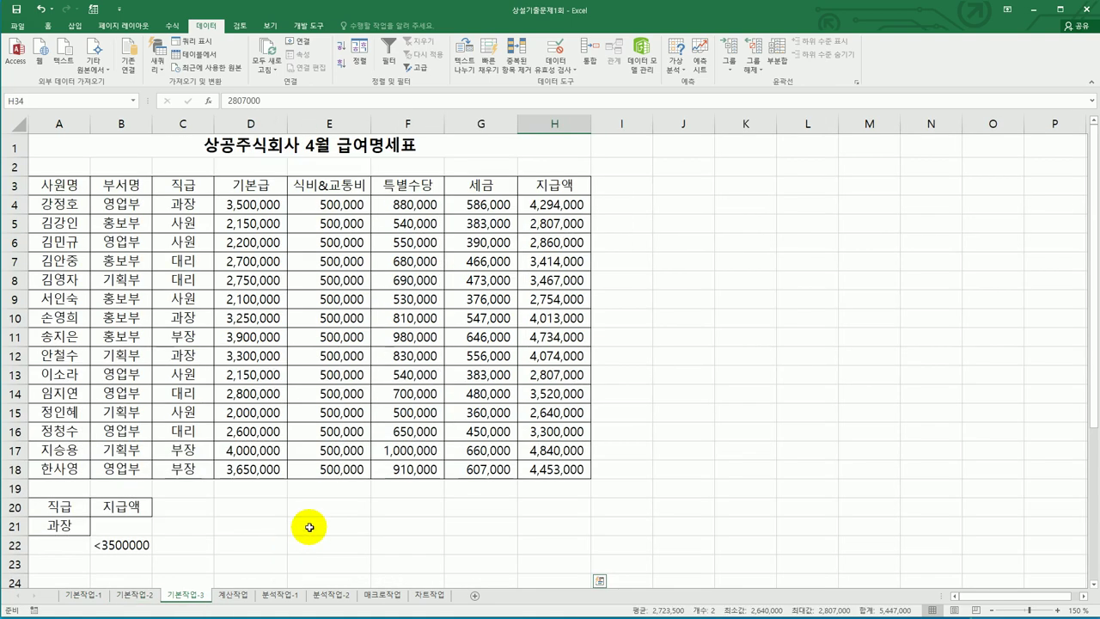
click(318, 473)
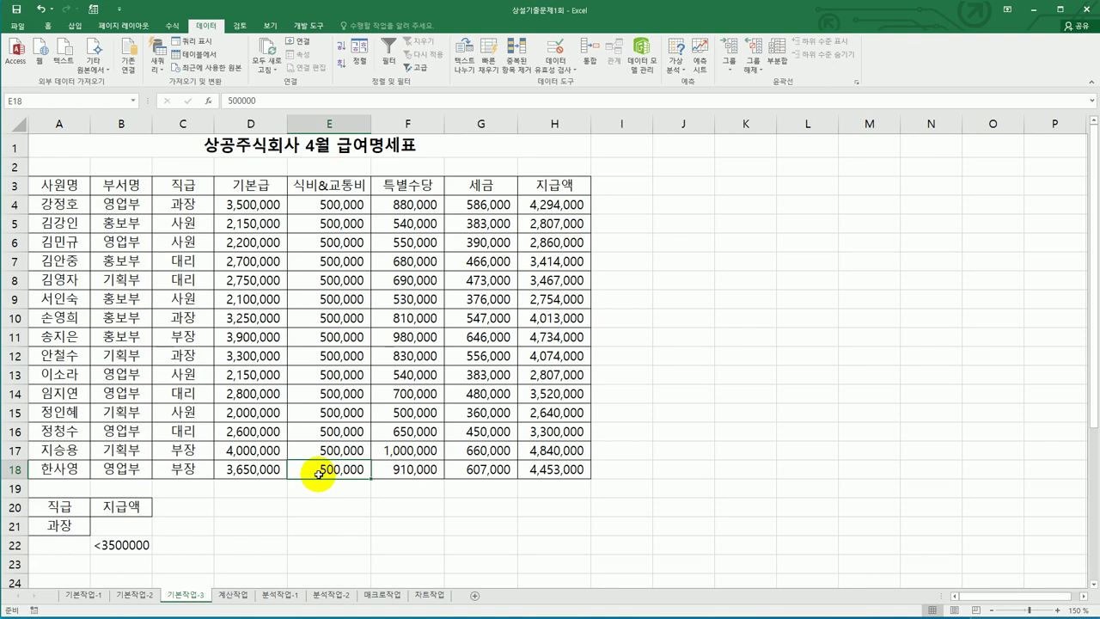
Step: Switch to the 계산작업 sheet and examine the 서류 and 시험 scores of the 신입사원 채용결과 table
click(219, 596)
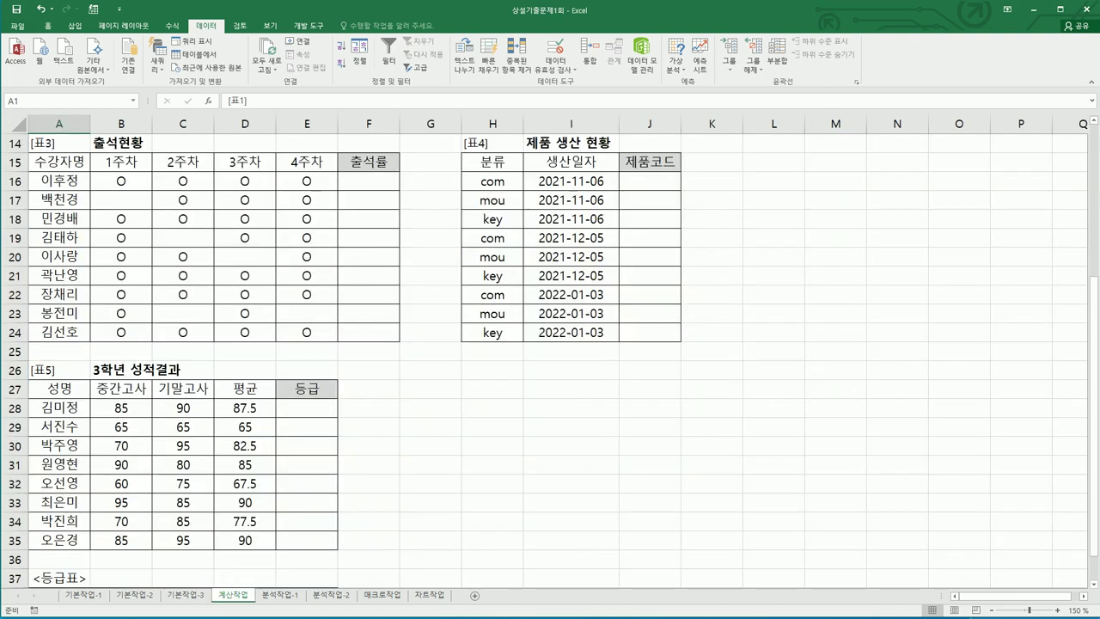
scroll(550, 344, up, 5)
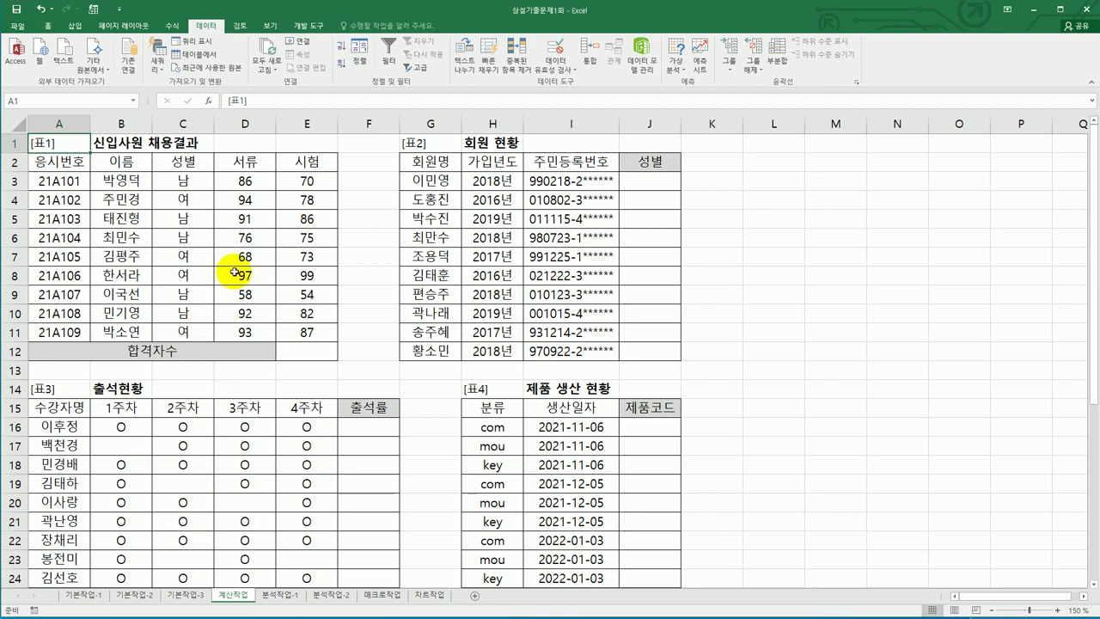
drag(246, 180, 255, 328)
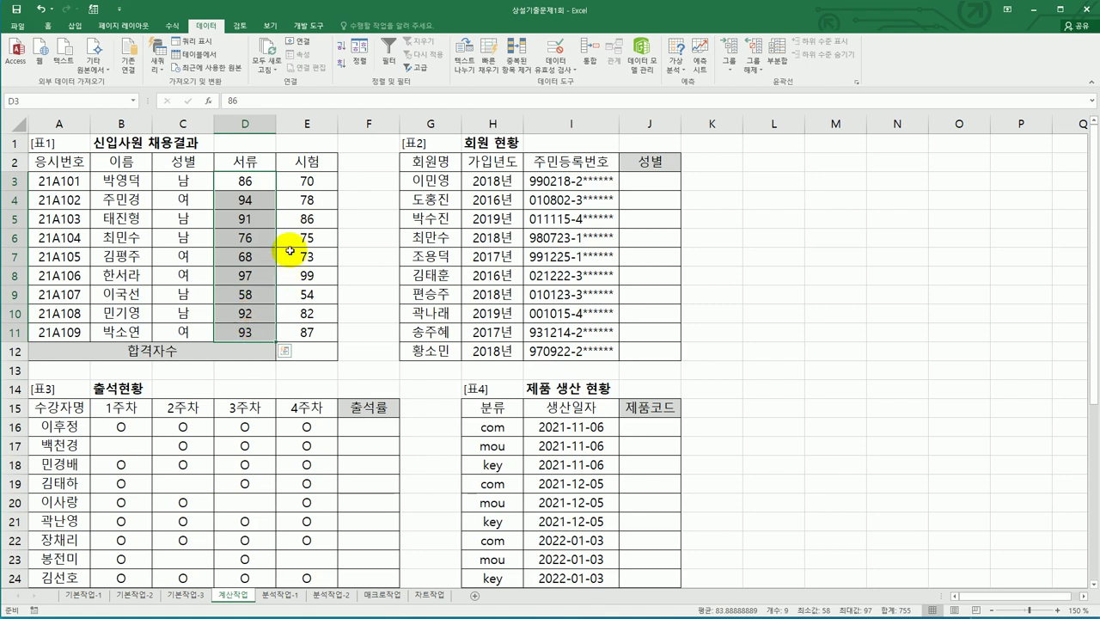
drag(313, 189, 312, 333)
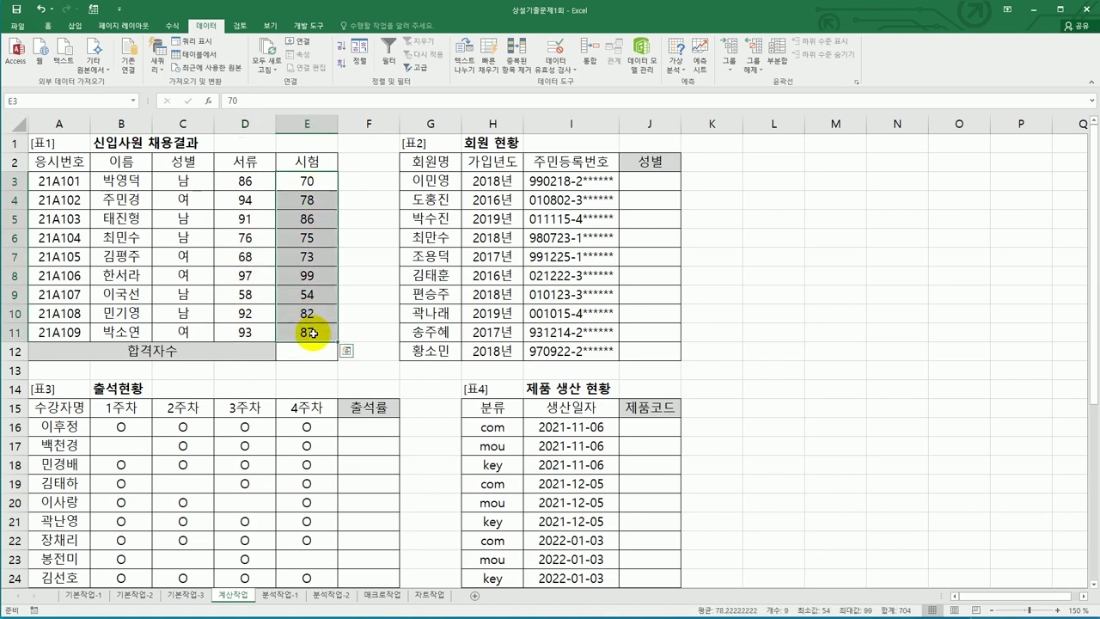
click(255, 184)
click(303, 180)
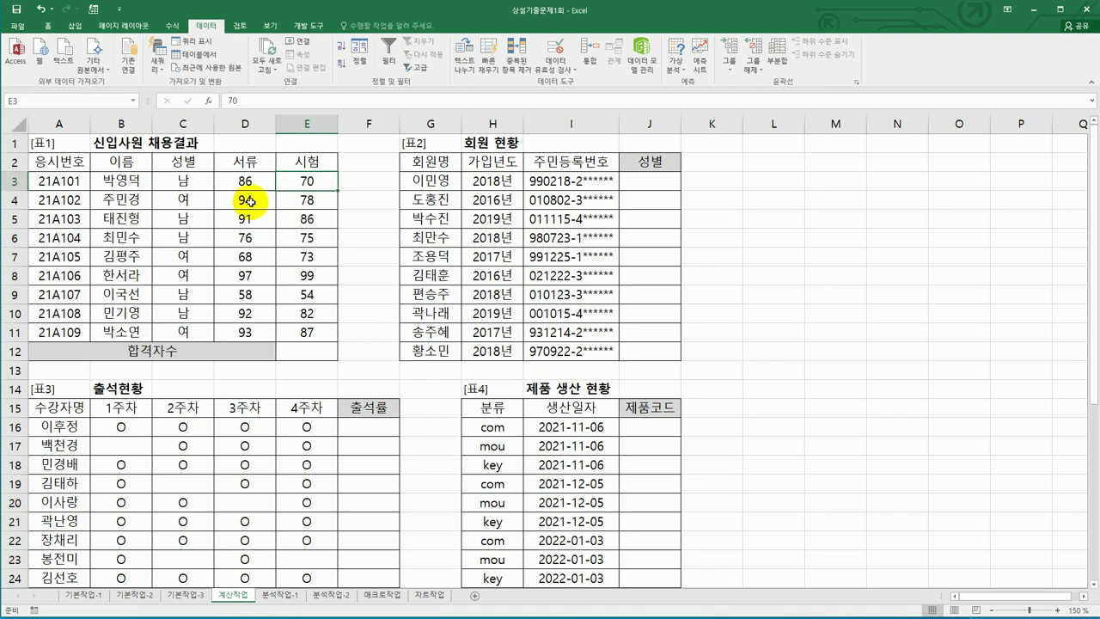
Step: Select the 서류 and 시험 score pairs in rows 5, 8, 10 and 11 of 표1 together
drag(237, 200, 288, 221)
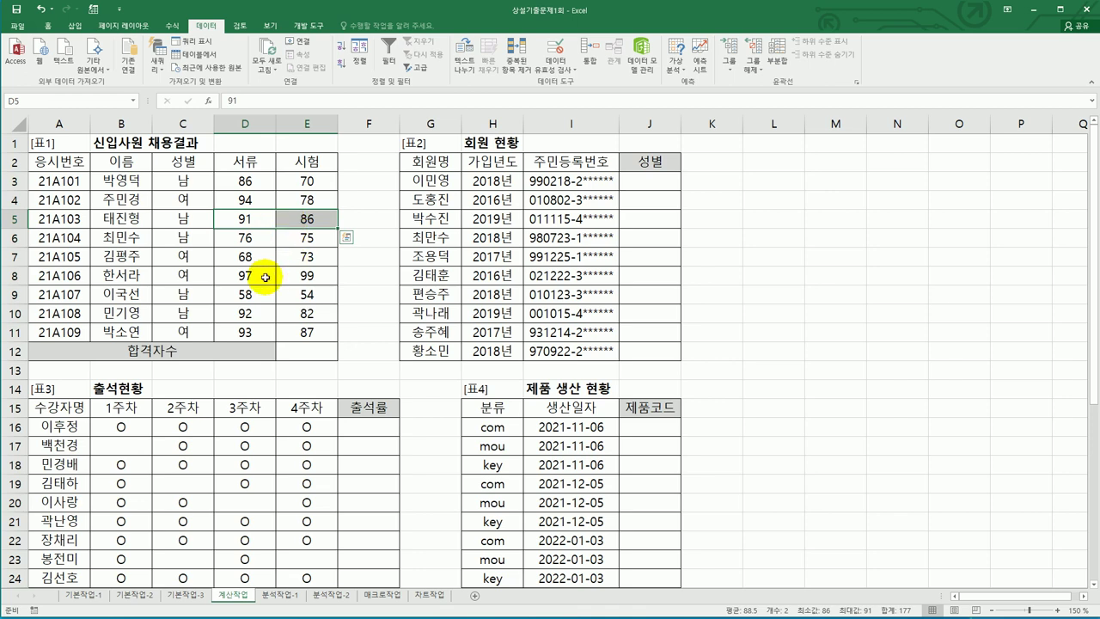
ctrl+drag(264, 277, 288, 275)
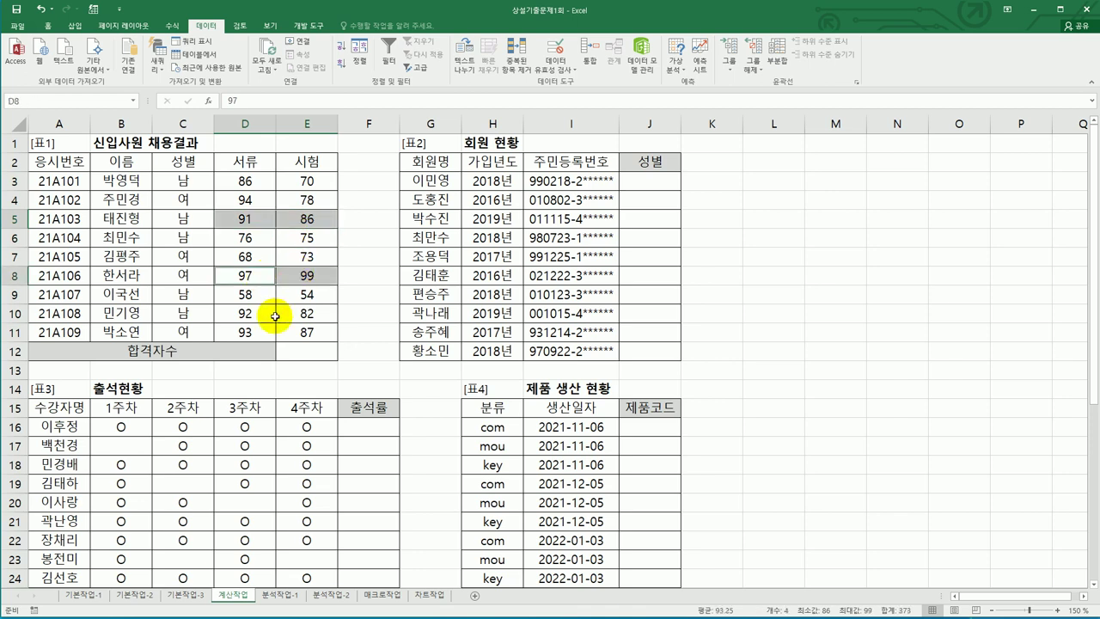
ctrl+drag(259, 317, 289, 334)
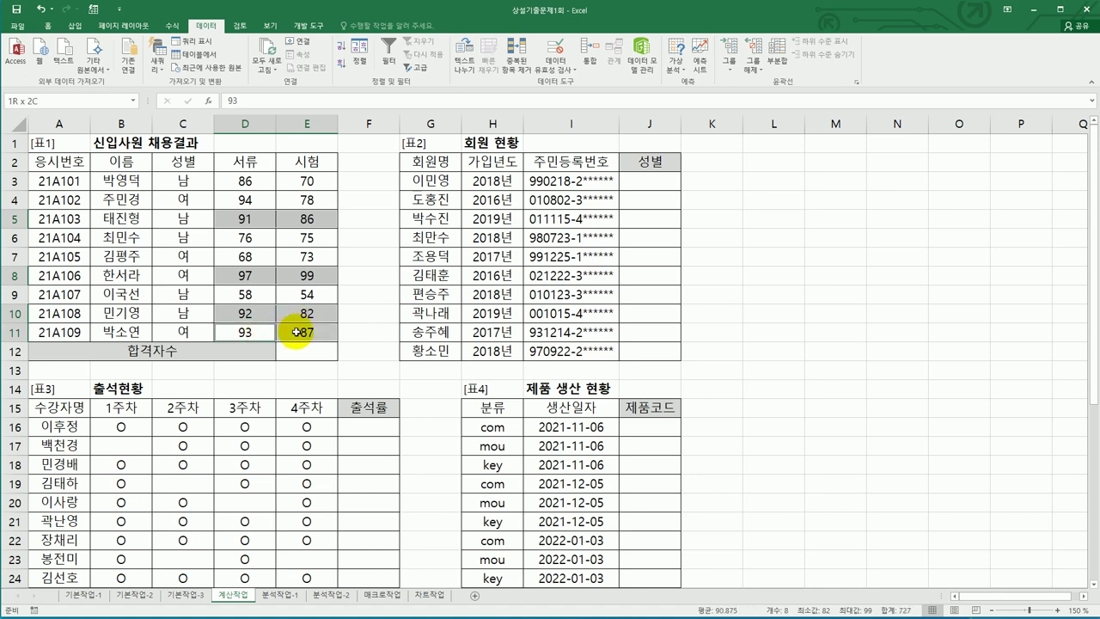
Step: Start a COUNTIFS formula in the 합격자수 cell E12 with D3:D11 and ">=85" as the first condition
click(304, 356)
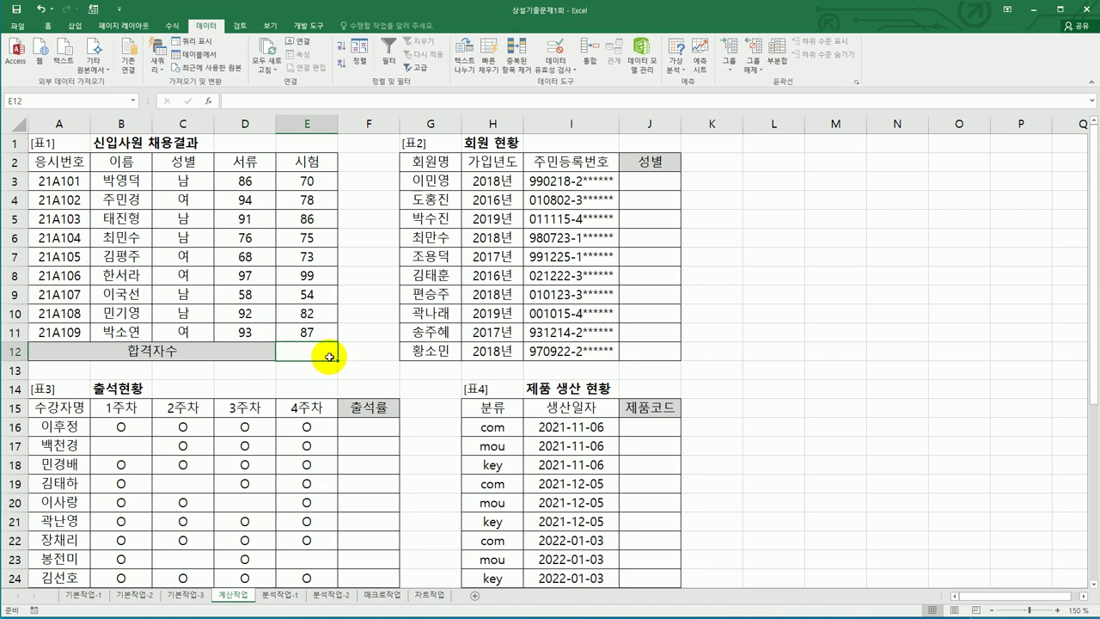
text(=)
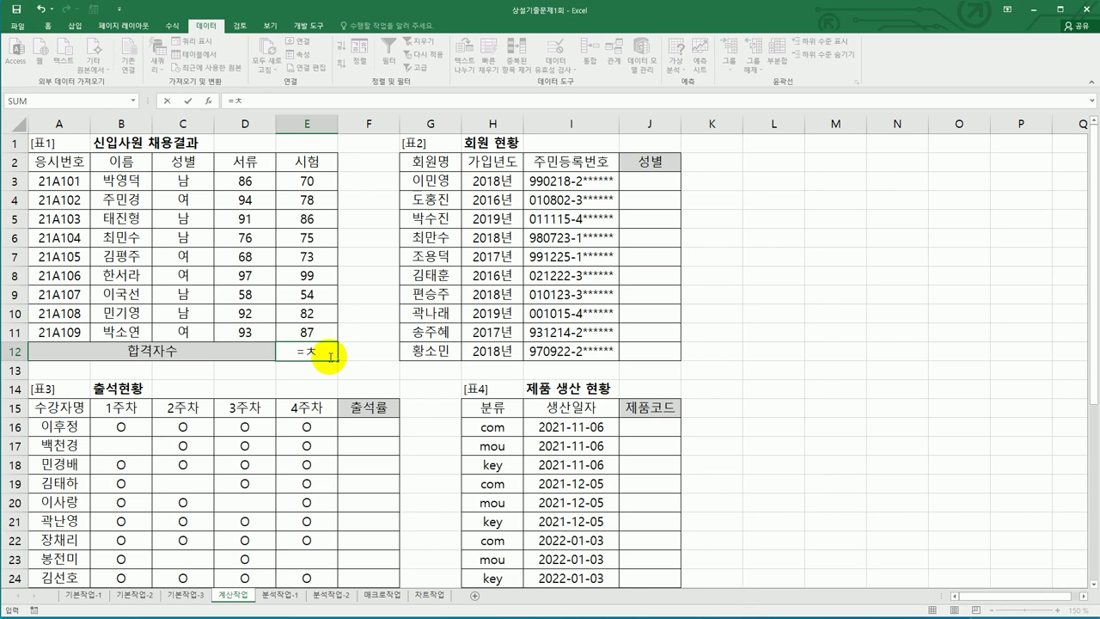
text(coun)
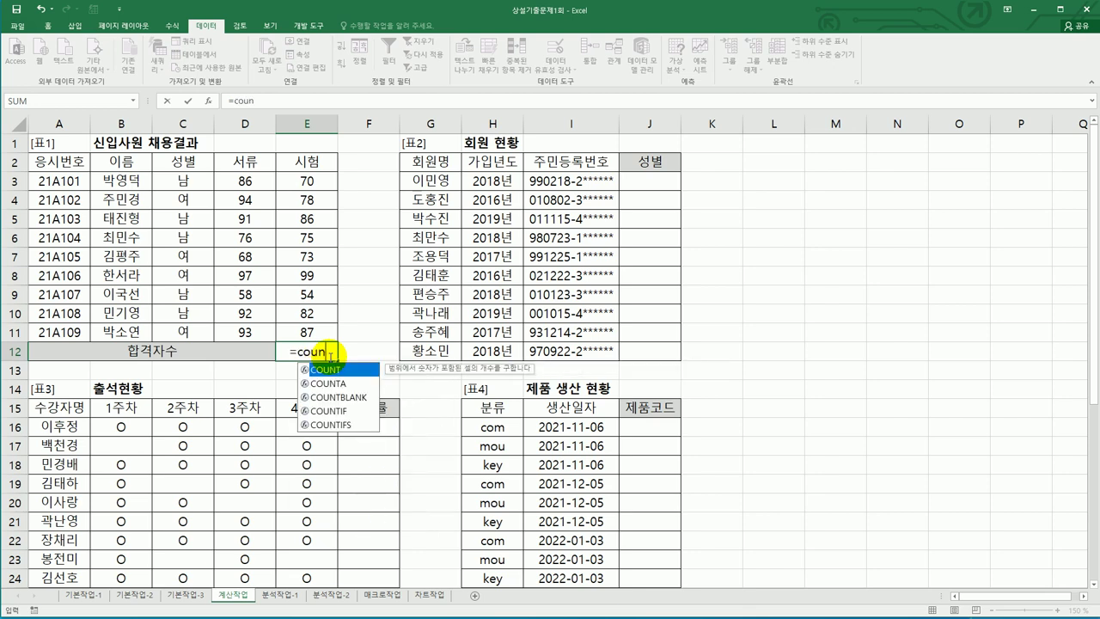
text(tif)
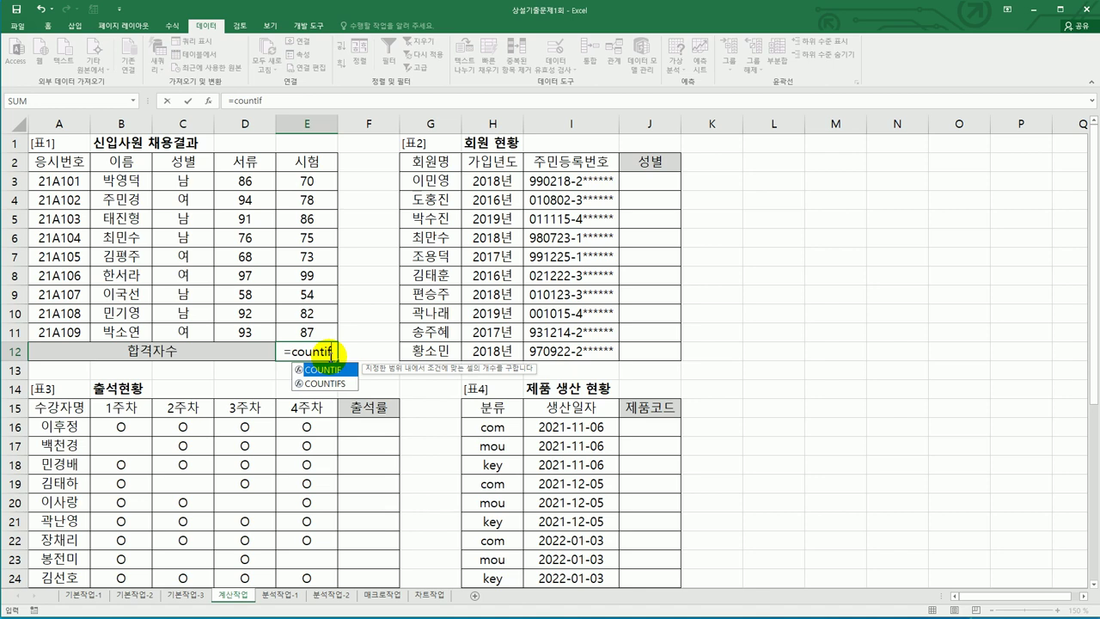
key(Down)
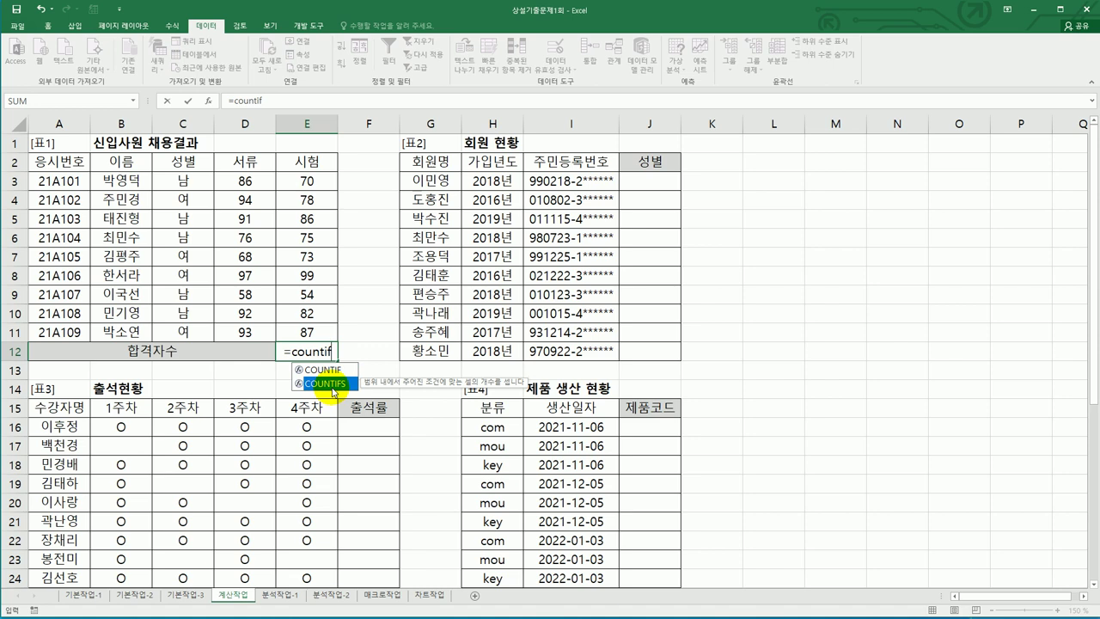
double_click(332, 383)
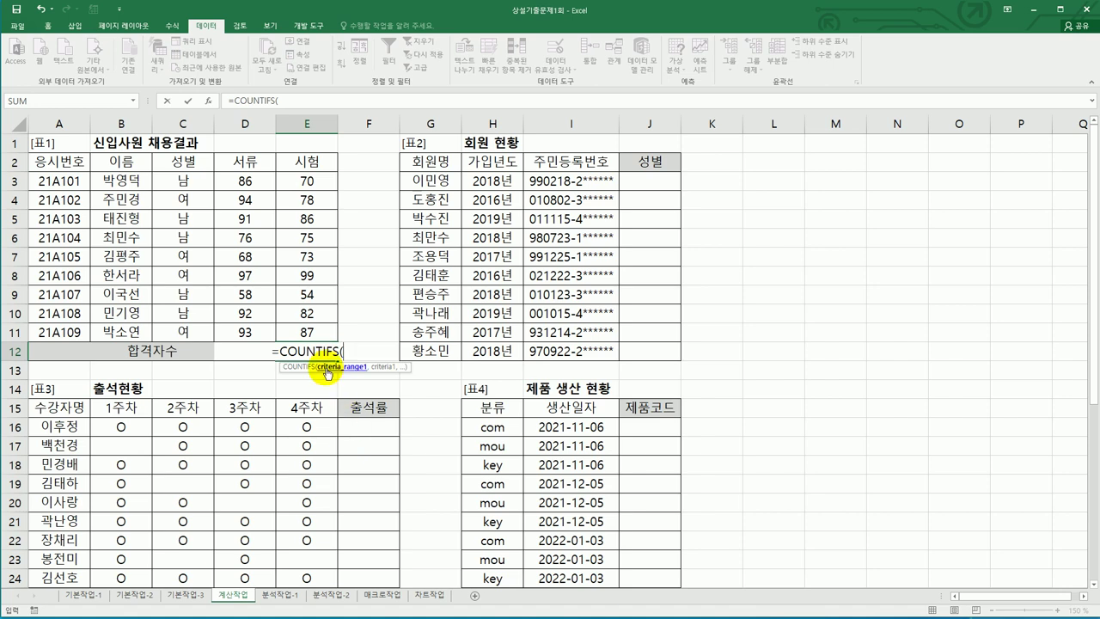
drag(244, 180, 229, 334)
text(,)
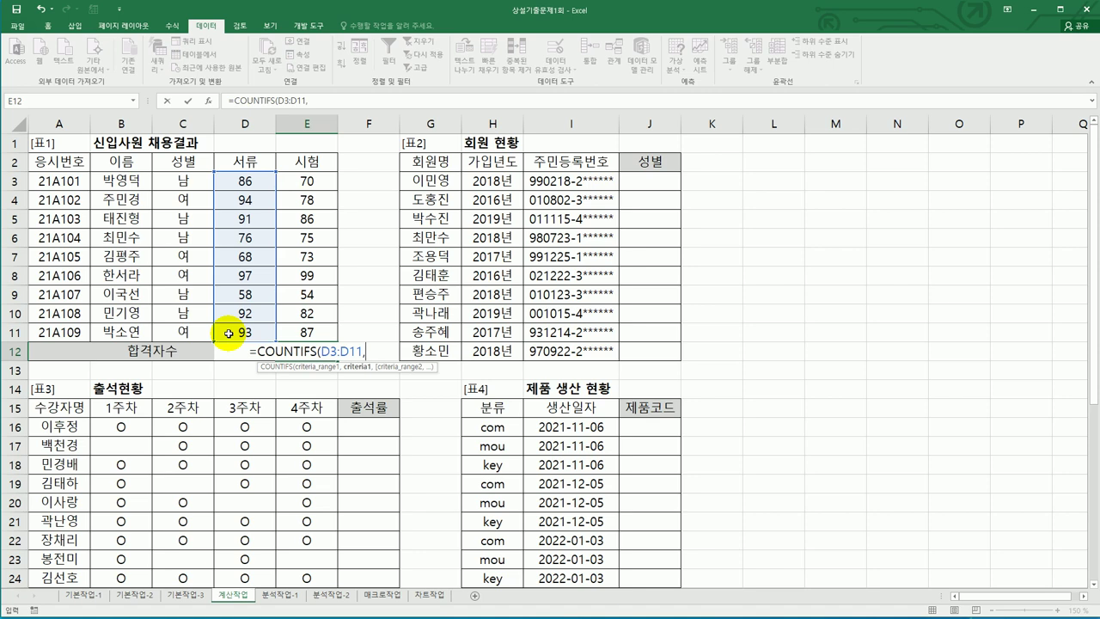
text(")
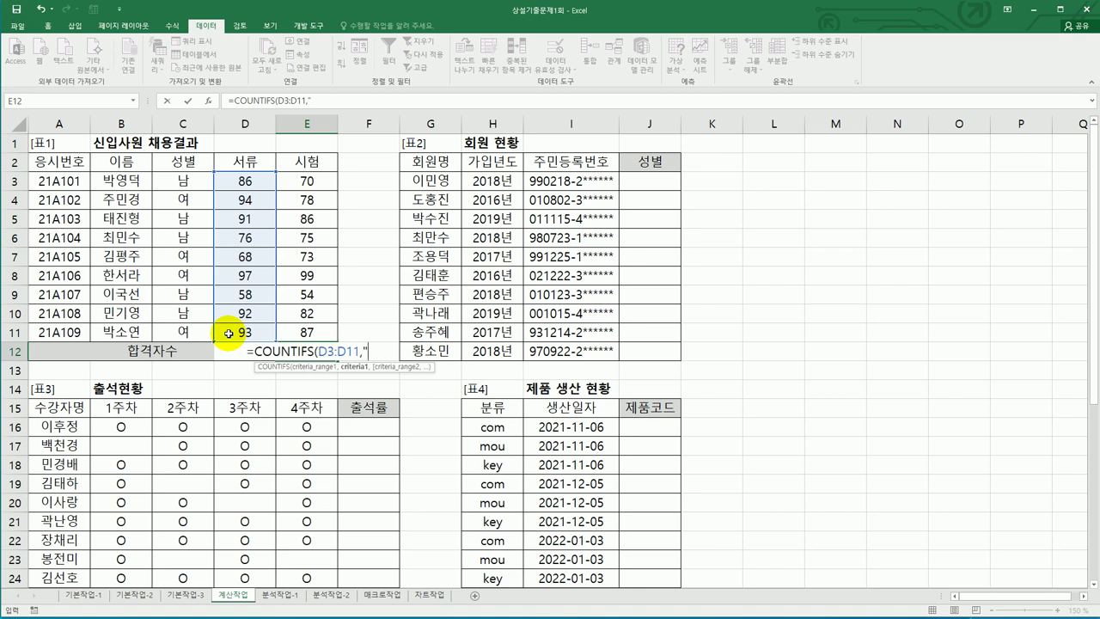
text(>=85",)
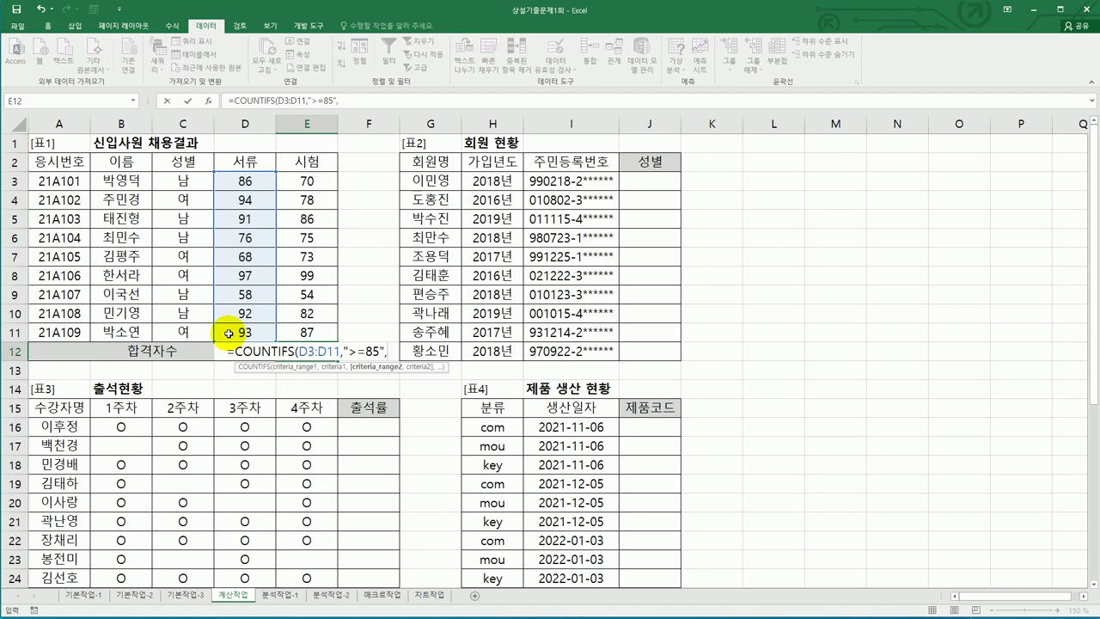
Step: Add E3:E11 with ">=80" as the second COUNTIFS condition and complete the formula in E12
drag(307, 181, 302, 332)
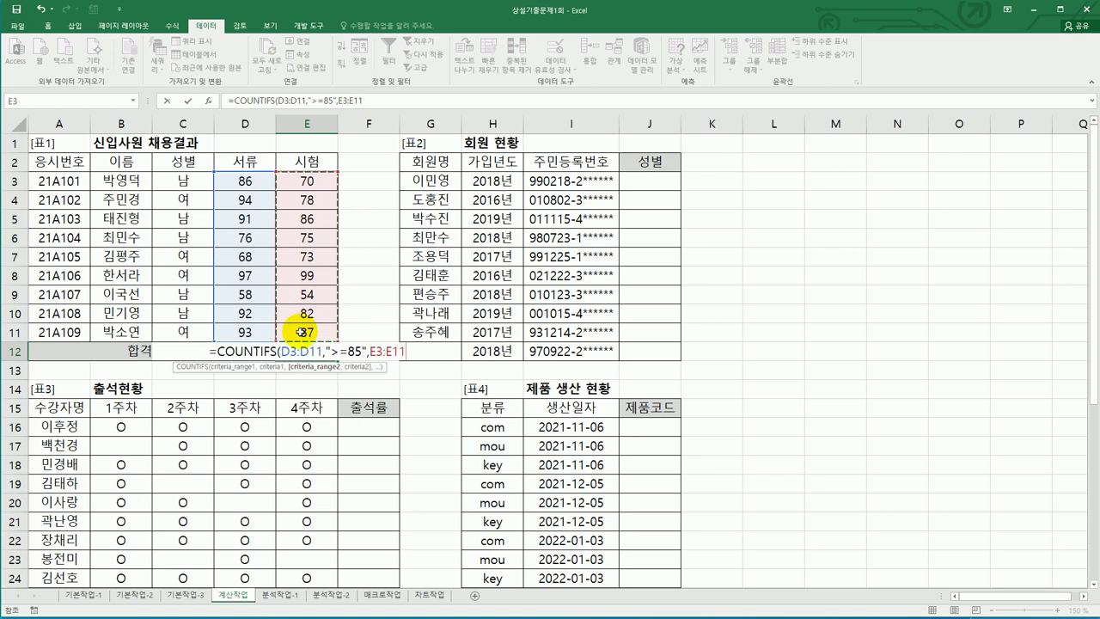
text(,)
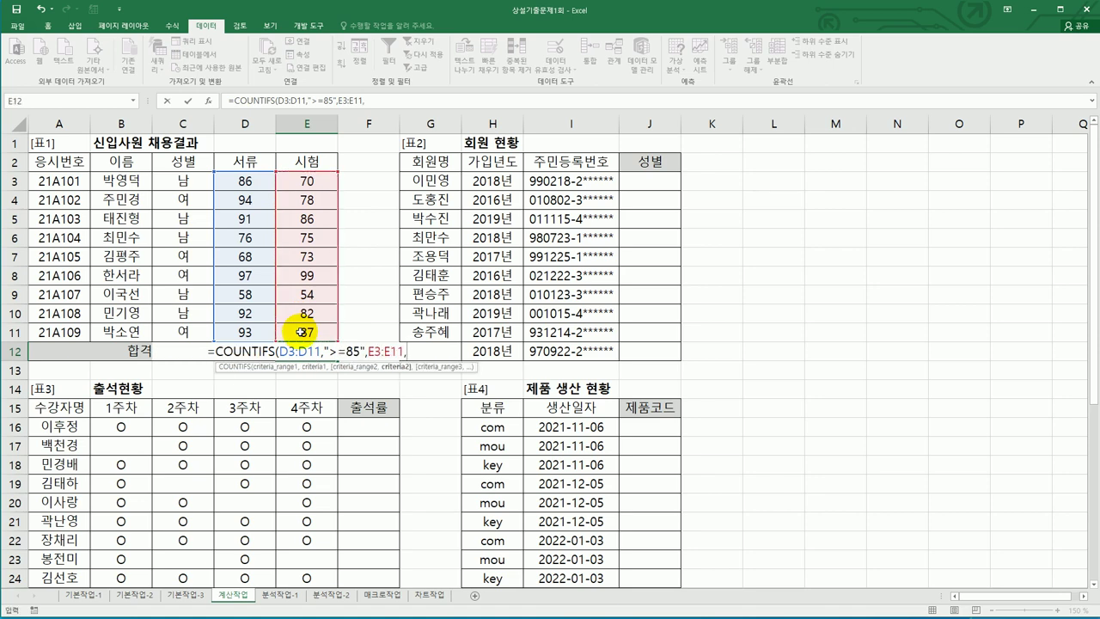
text(">=80)
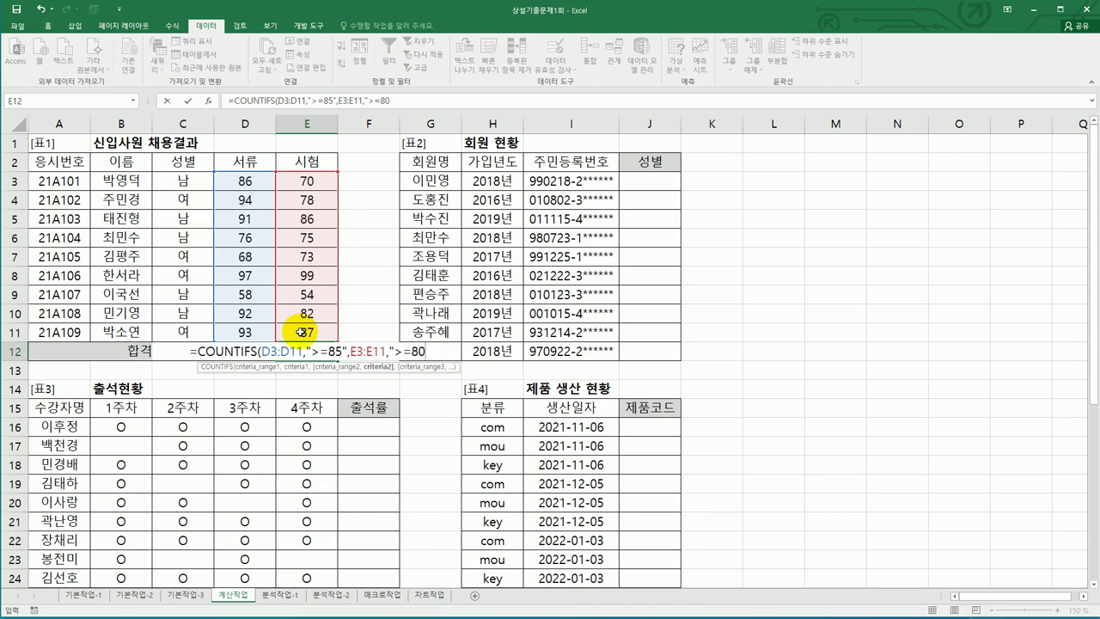
text("))
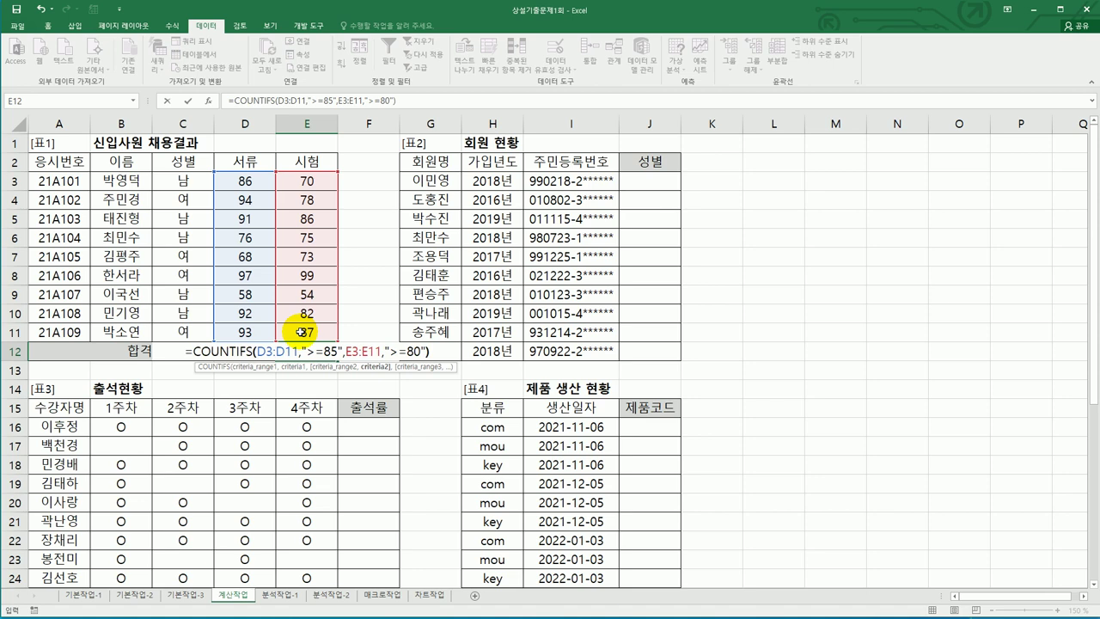
key(ctrl+Return)
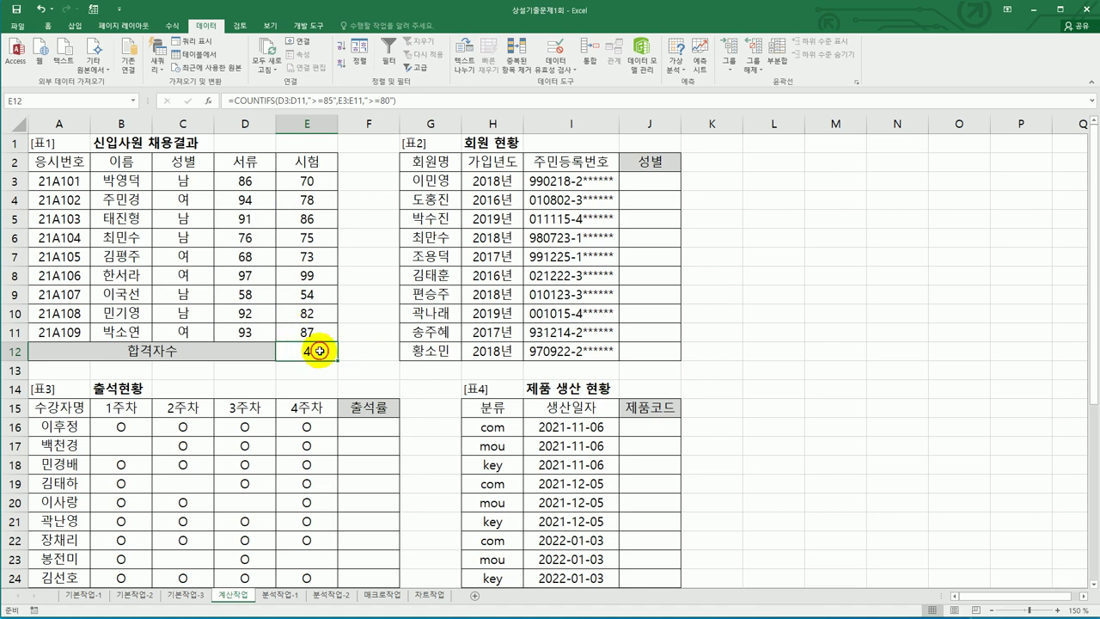
Step: Append &"명" to the end of the COUNTIFS formula in E12
double_click(320, 351)
click(436, 352)
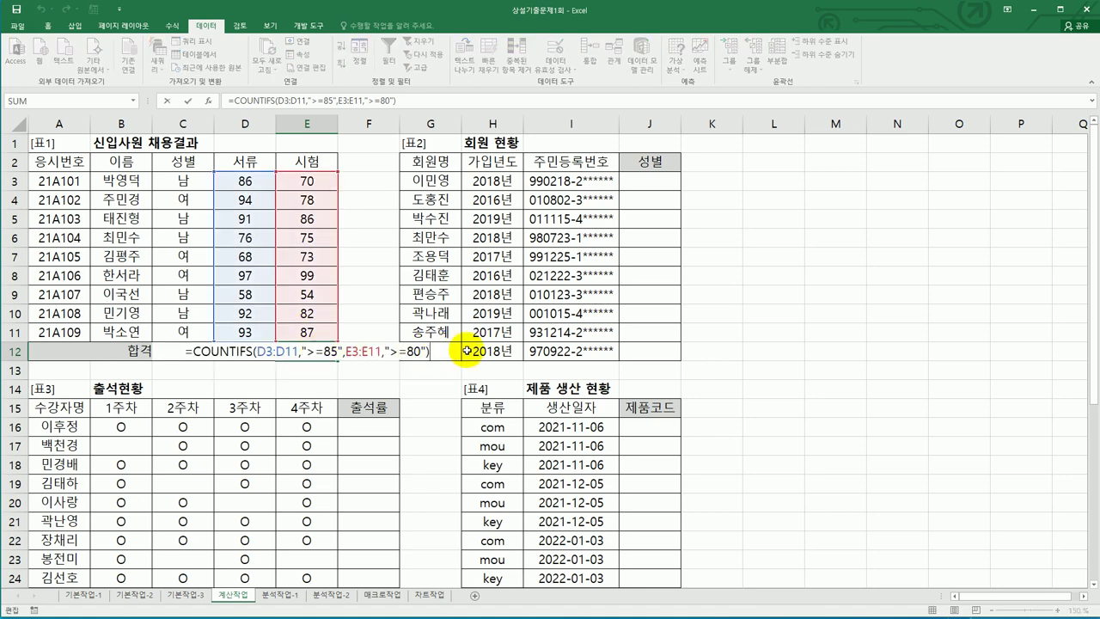
text(&")
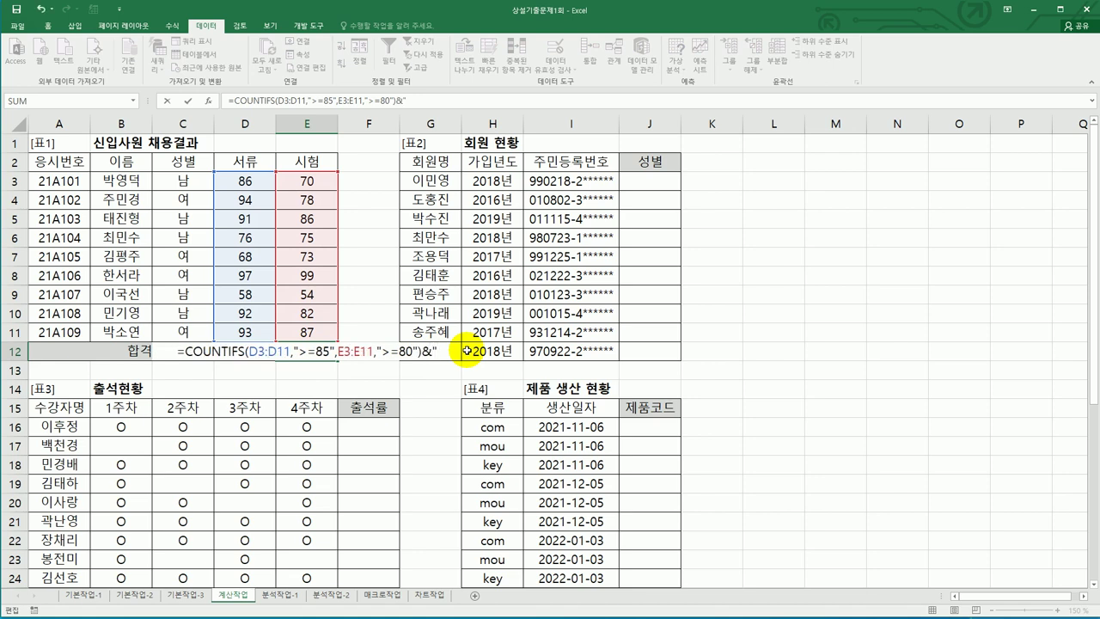
text(명)
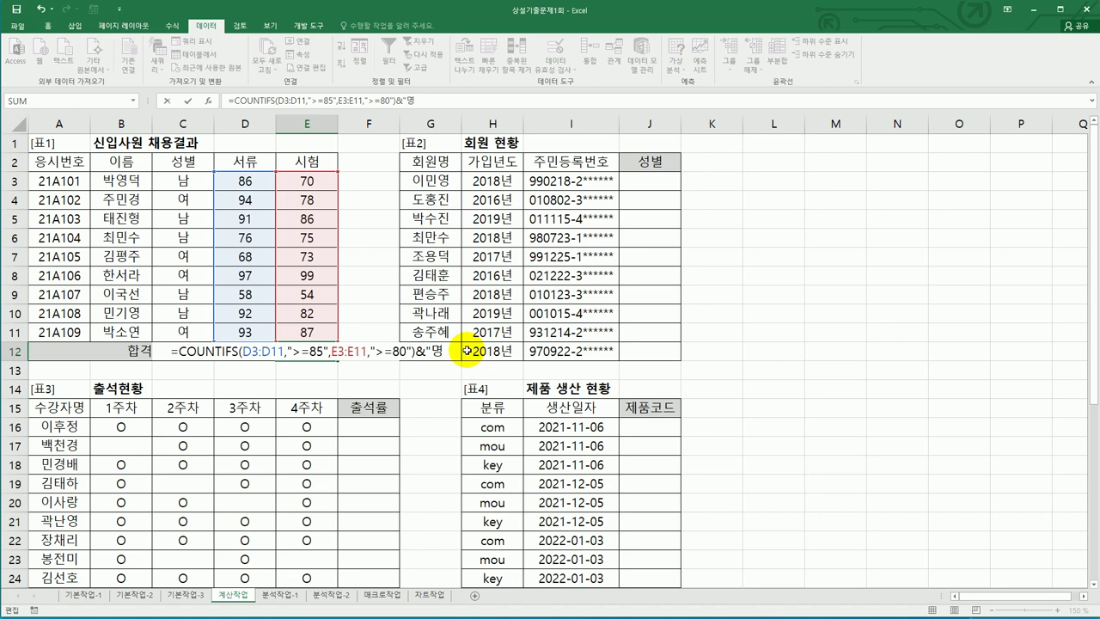
text(")
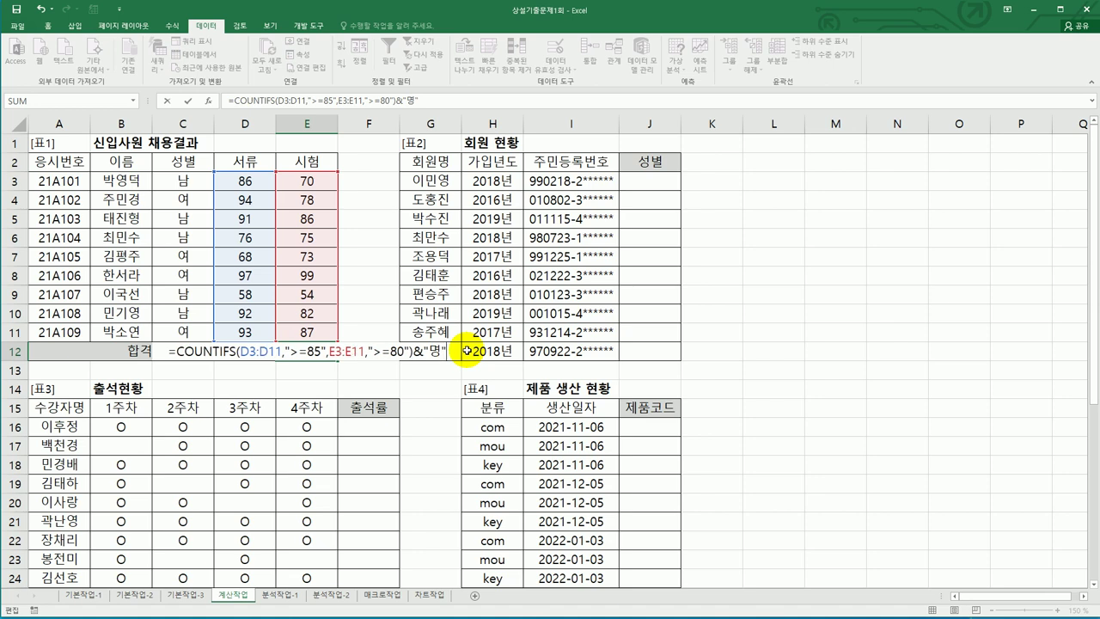
key(ctrl+Return)
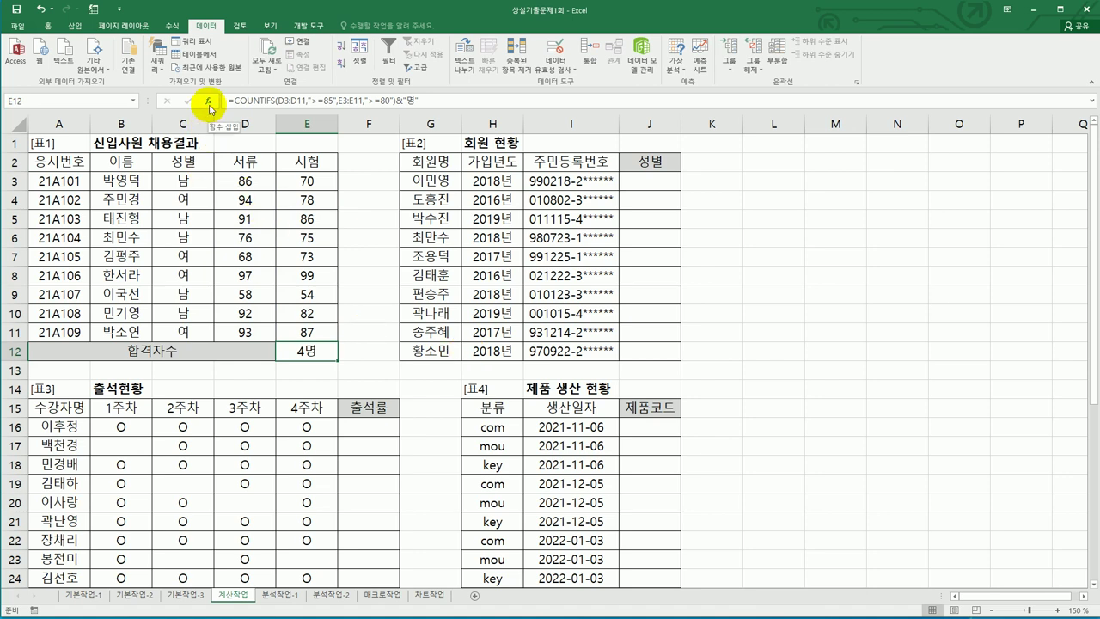
Step: Review the COUNTIFS ranges and criteria of E12 in the function arguments dialog
click(210, 109)
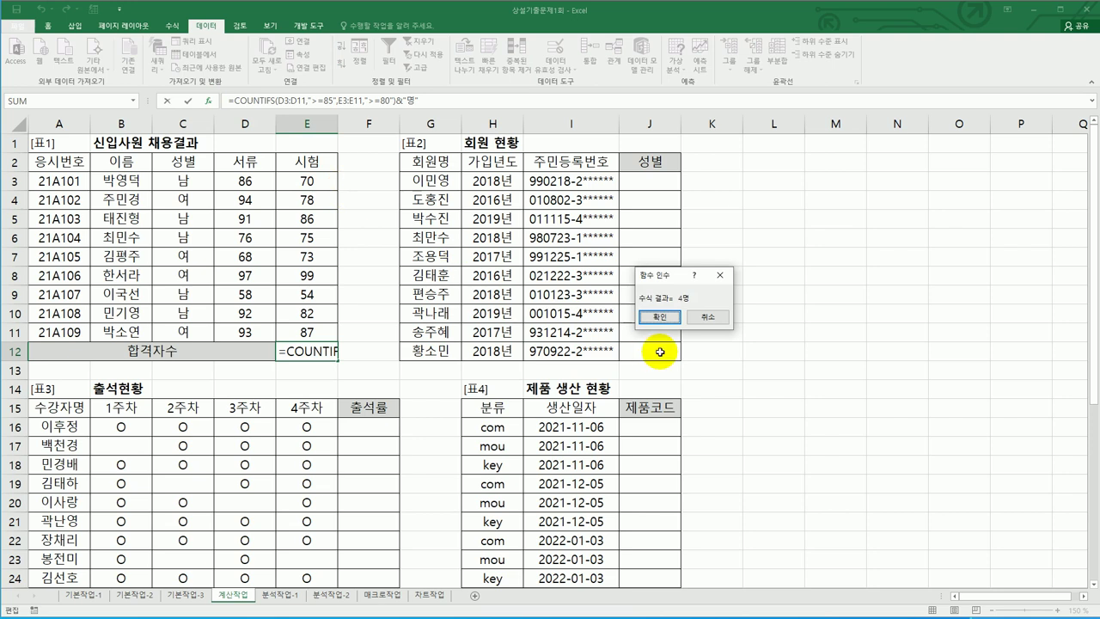
click(704, 323)
click(305, 101)
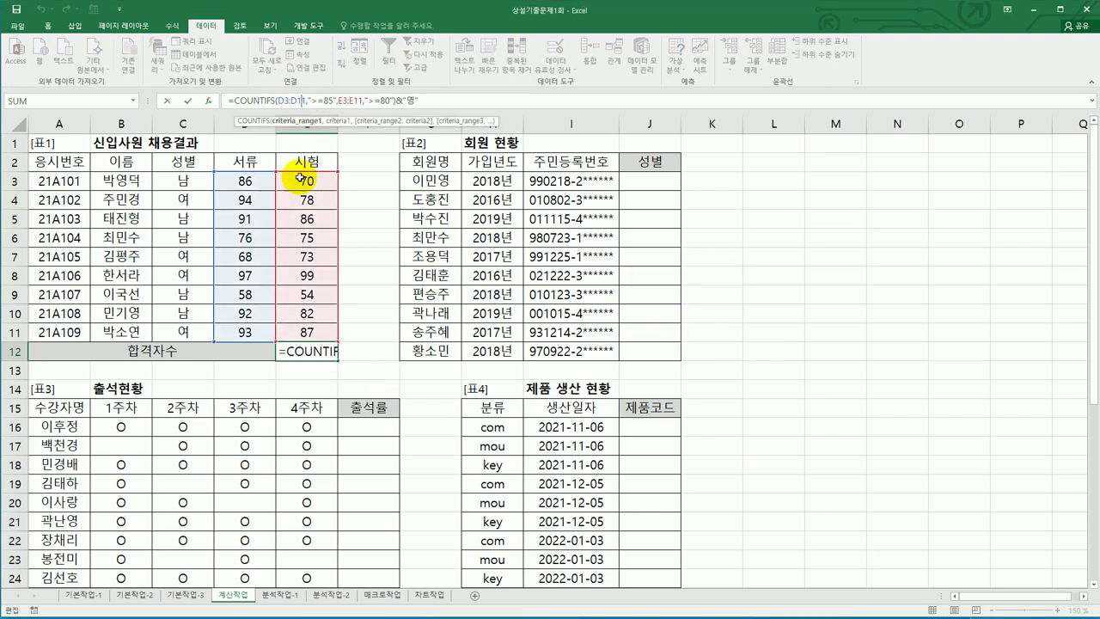
click(208, 101)
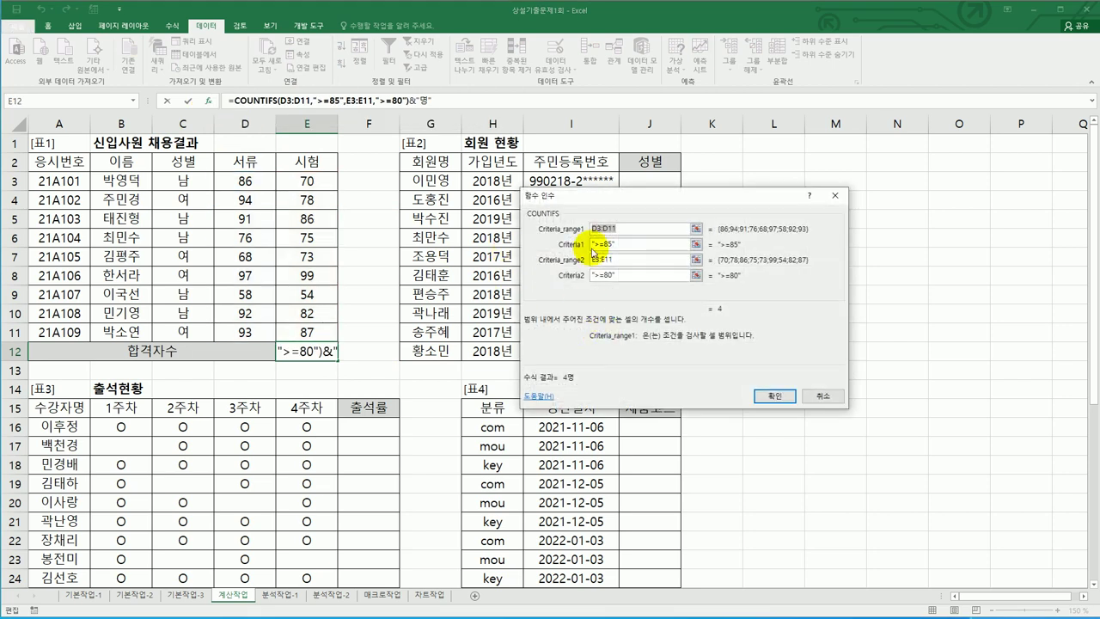
click(621, 227)
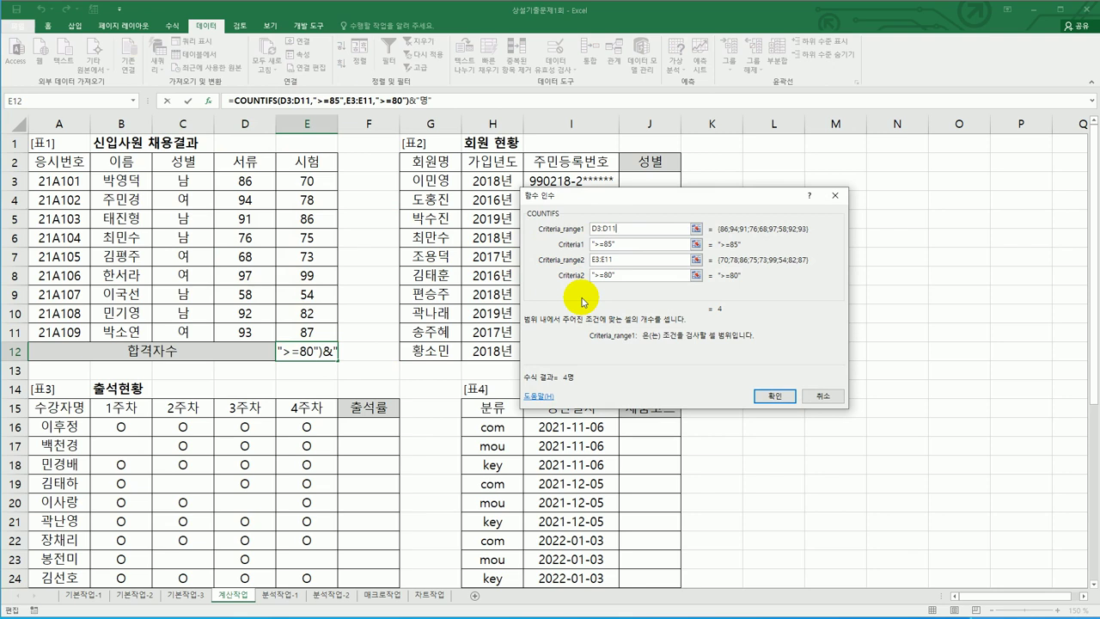
click(775, 396)
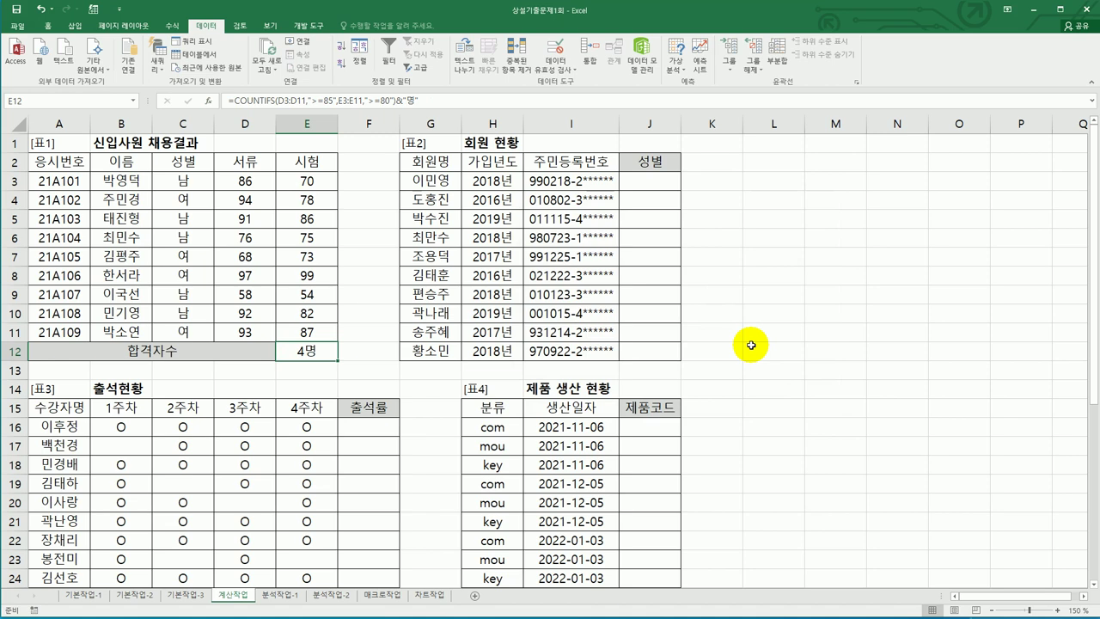
Step: Enter =MID(I3,8,1) in the first 성별 cell J3 of 표2 to extract the gender digit from 주민등록번호
click(599, 182)
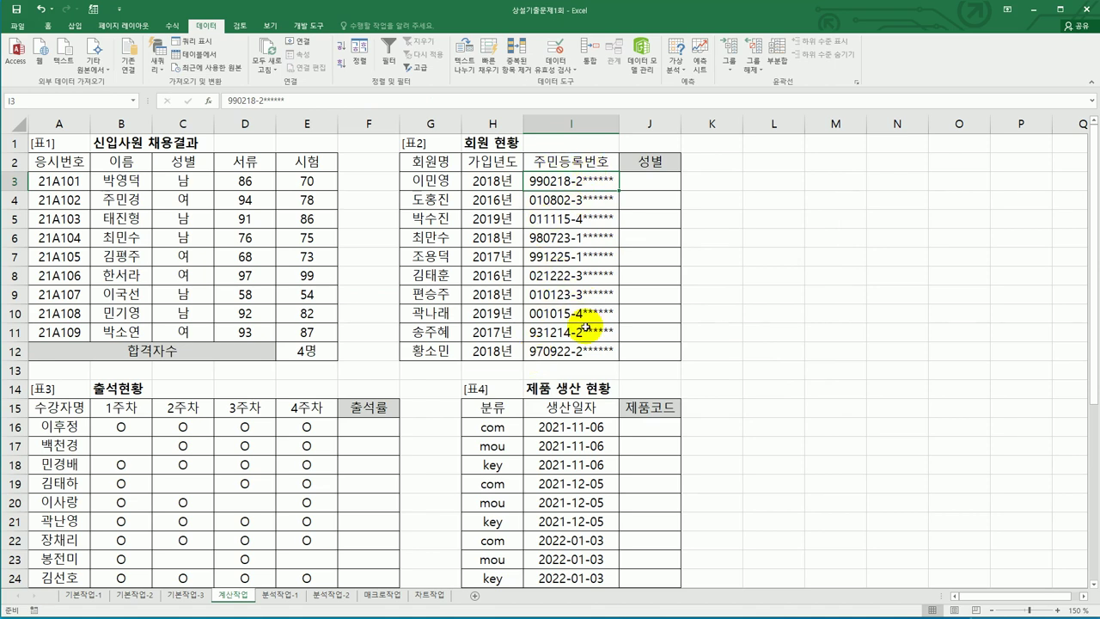
click(640, 184)
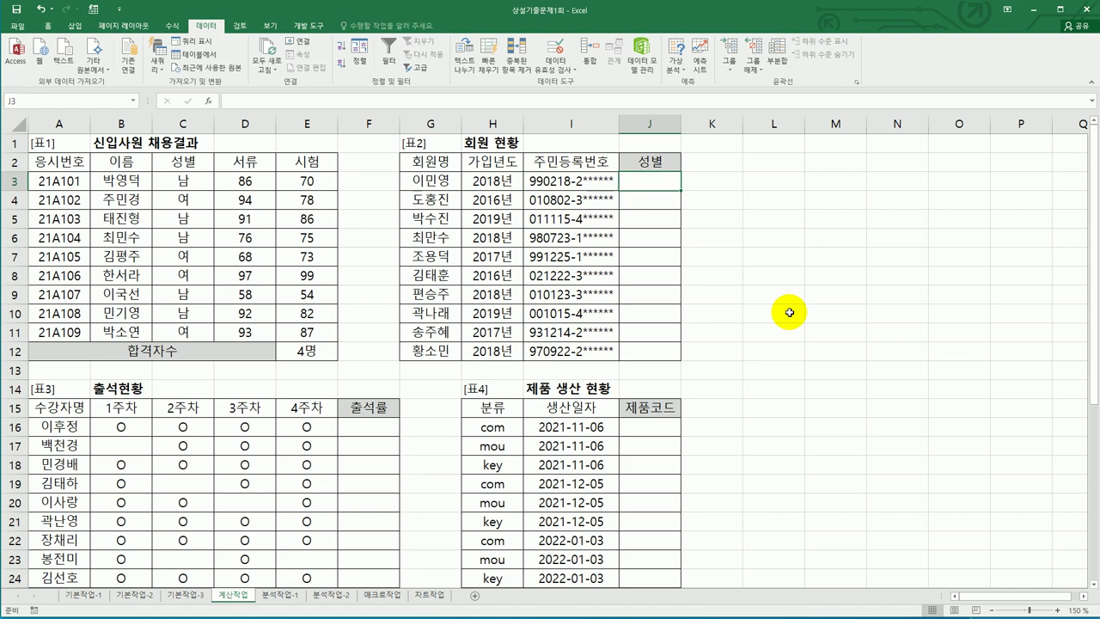
text(=)
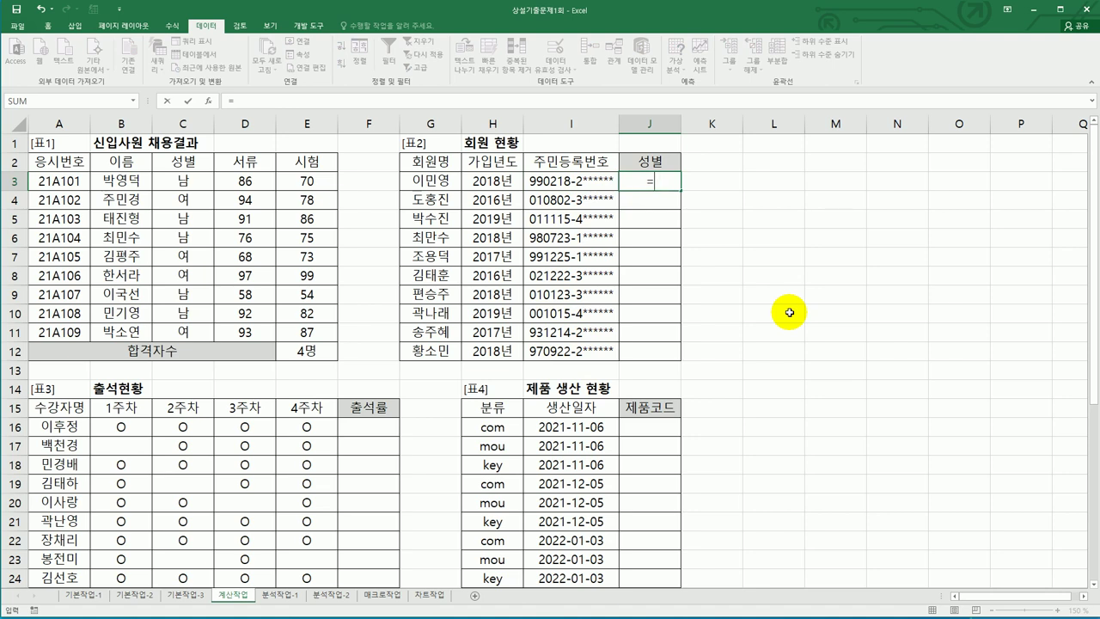
text(mi)
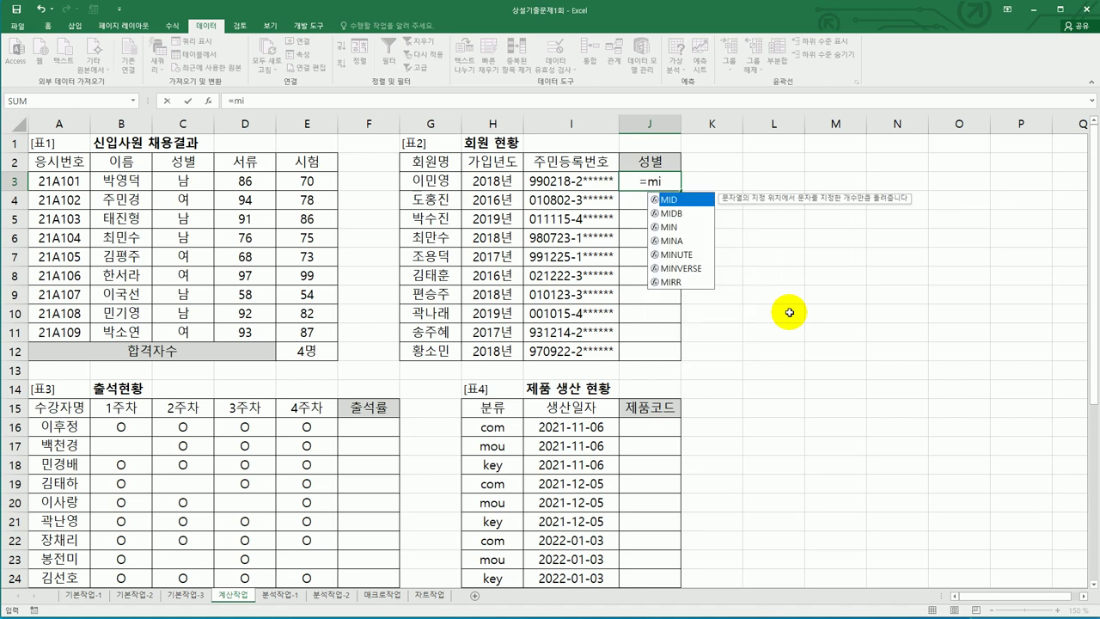
text(d)
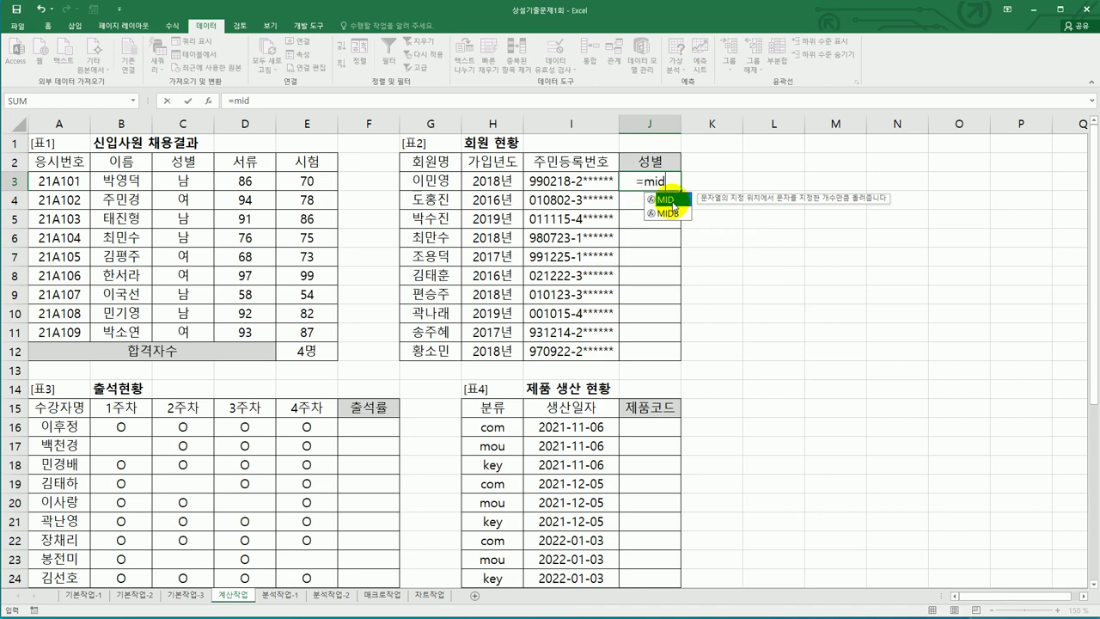
double_click(675, 207)
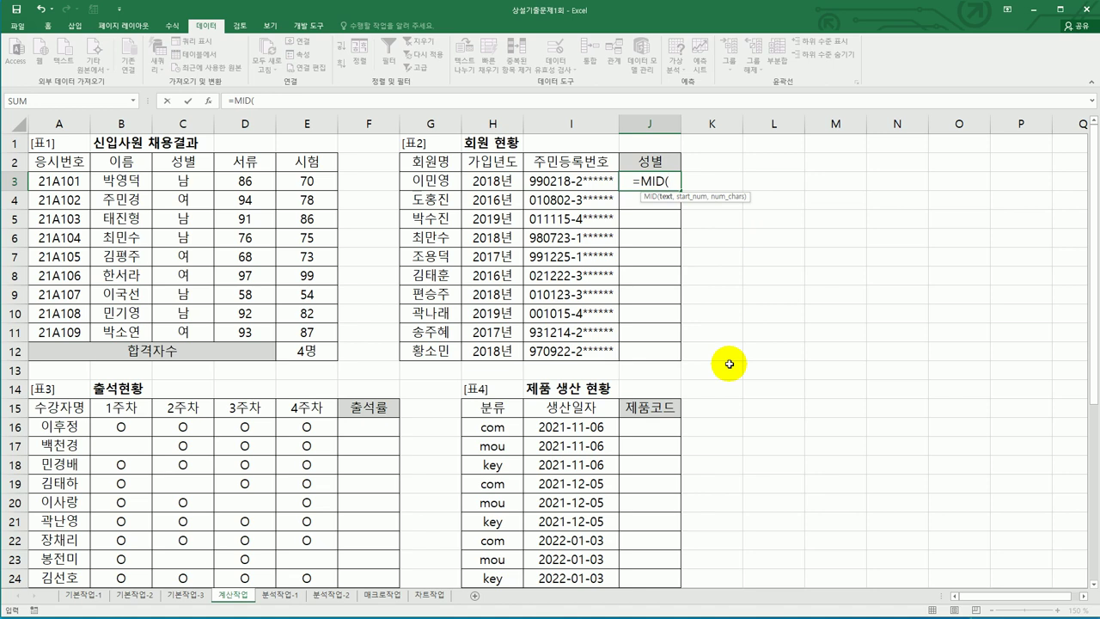
click(593, 183)
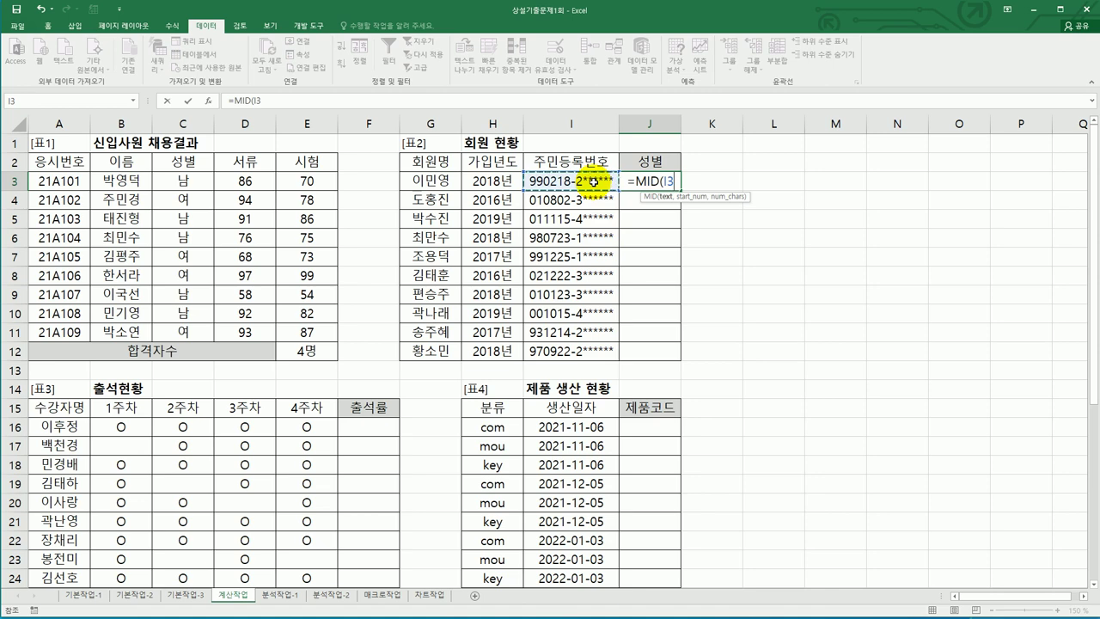
text(,)
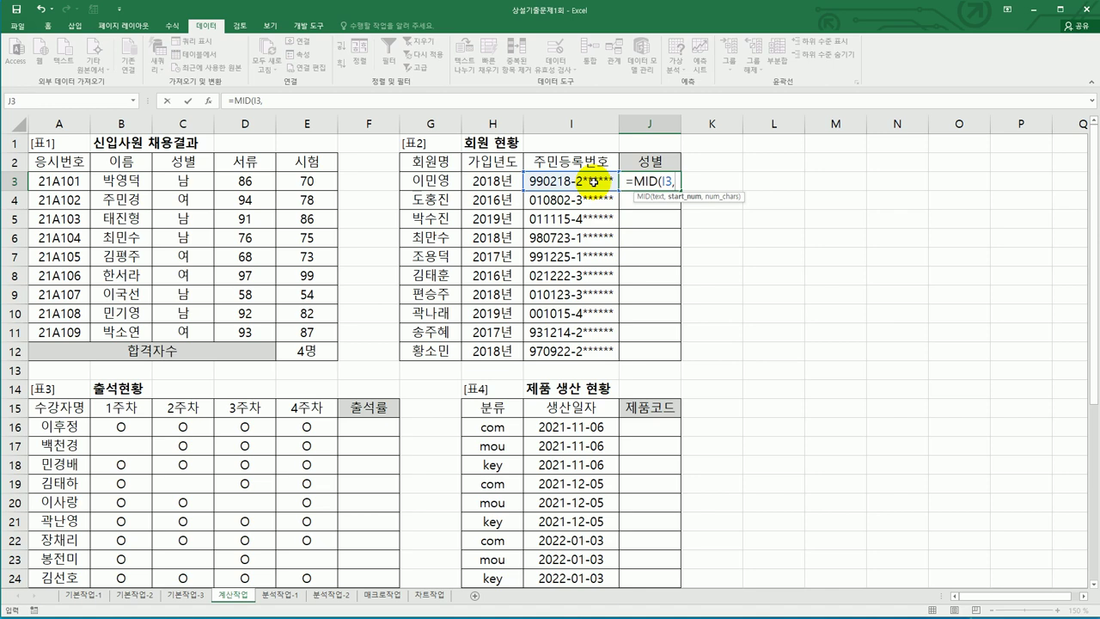
text(8)
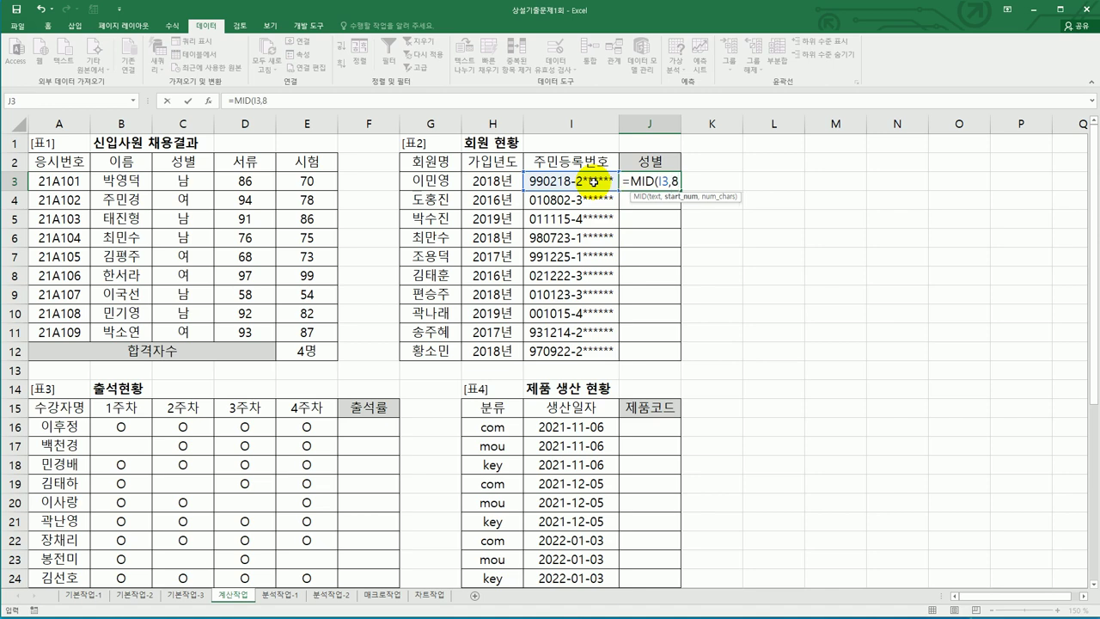
text(,)
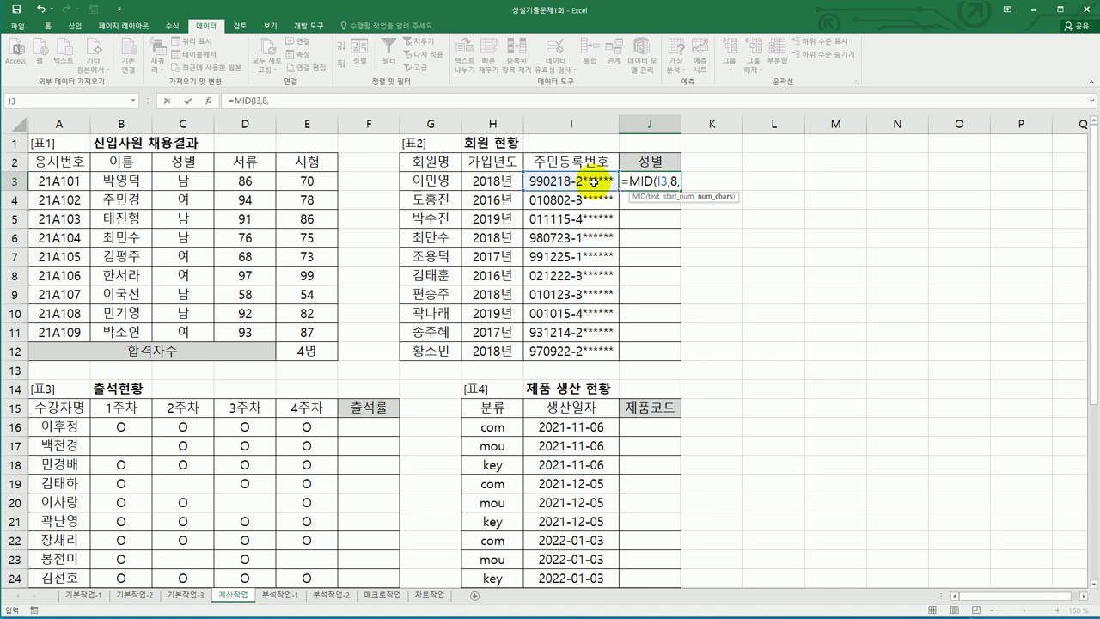
text(1))
key(Return)
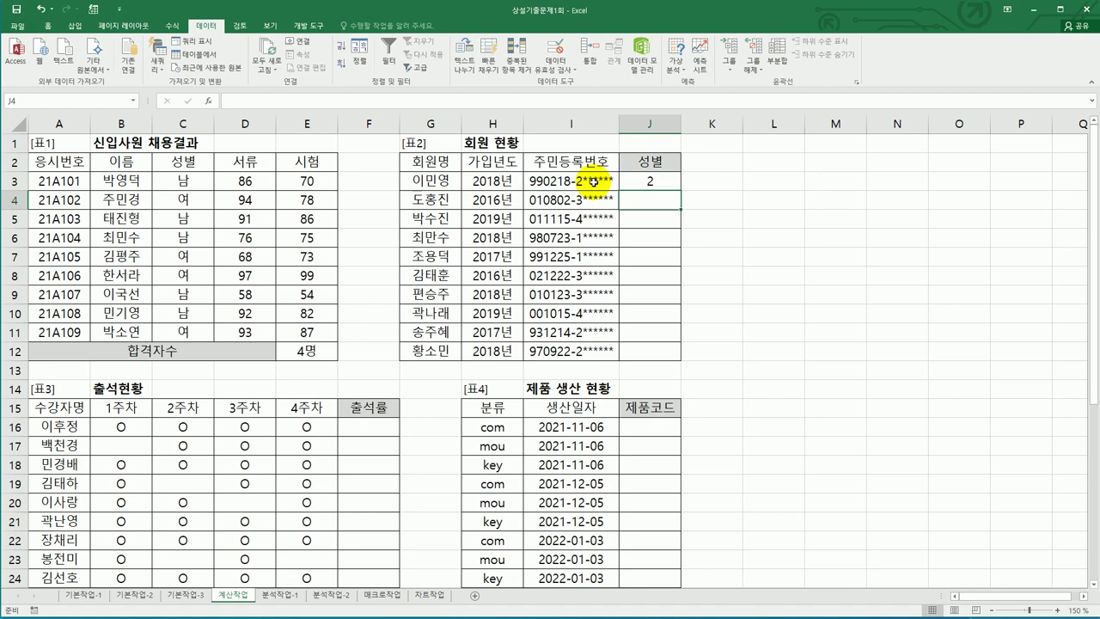
Step: Fill the MID formula from J3 down through J12 in the 성별 column of 표2
click(636, 181)
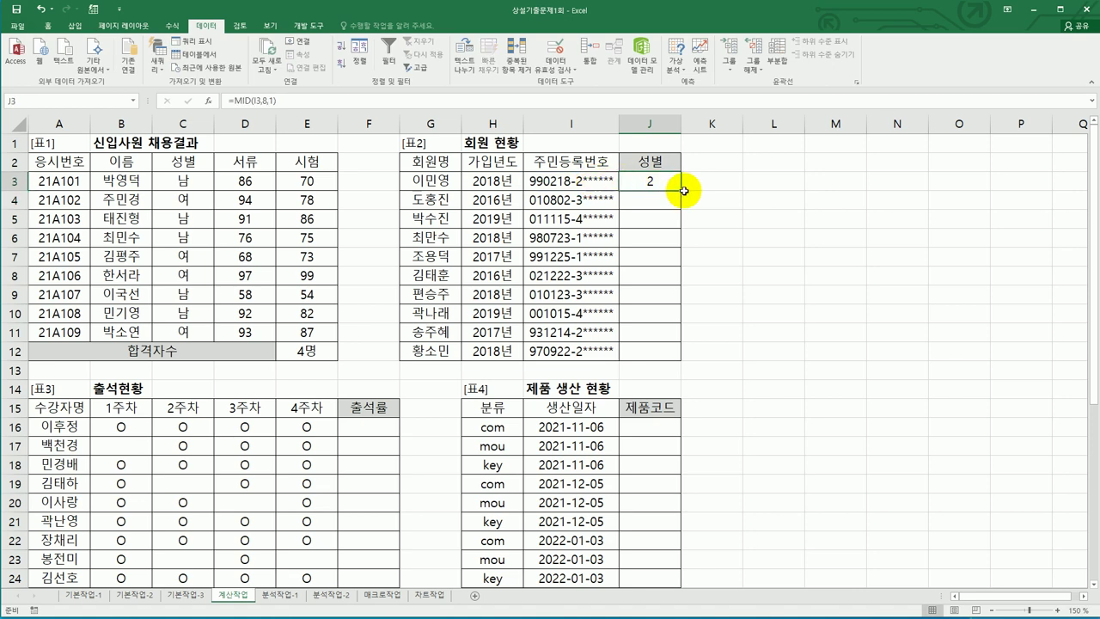
drag(682, 193, 662, 356)
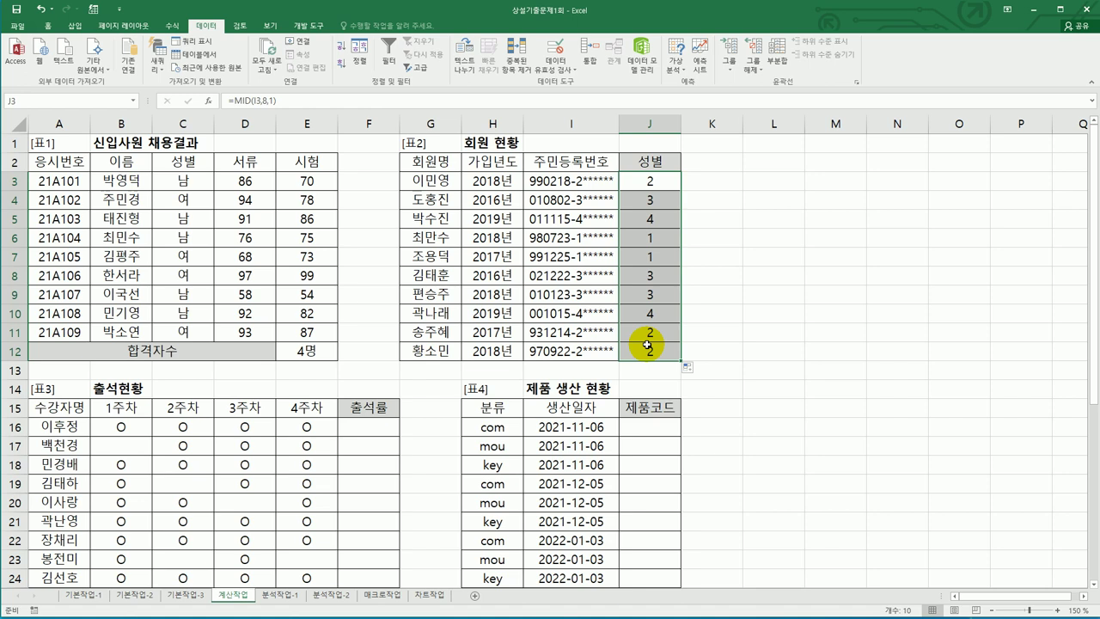
click(646, 180)
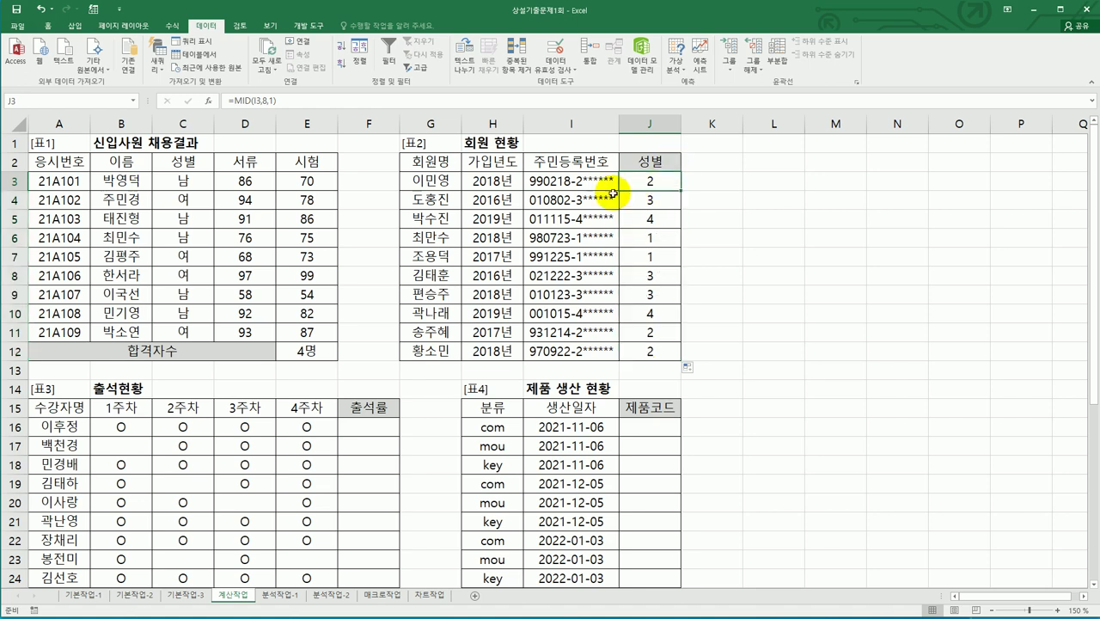
Step: Wrap the MID formula in J3 in MOD with divisor 2, giving =MOD(MID(I3,8,1),2)
double_click(654, 179)
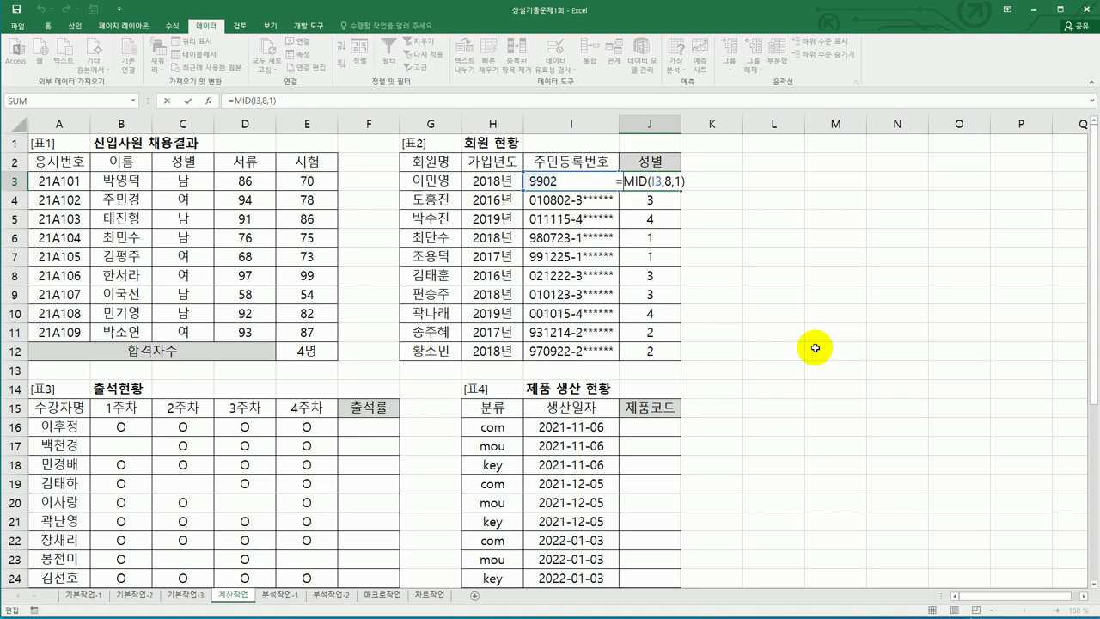
text(mod)
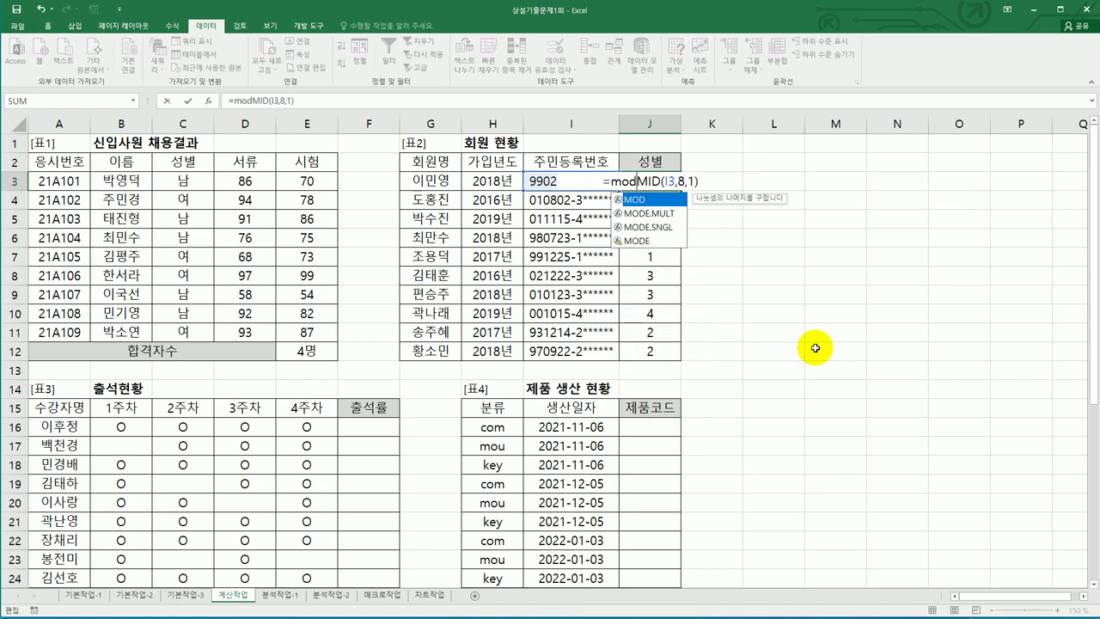
key(Tab)
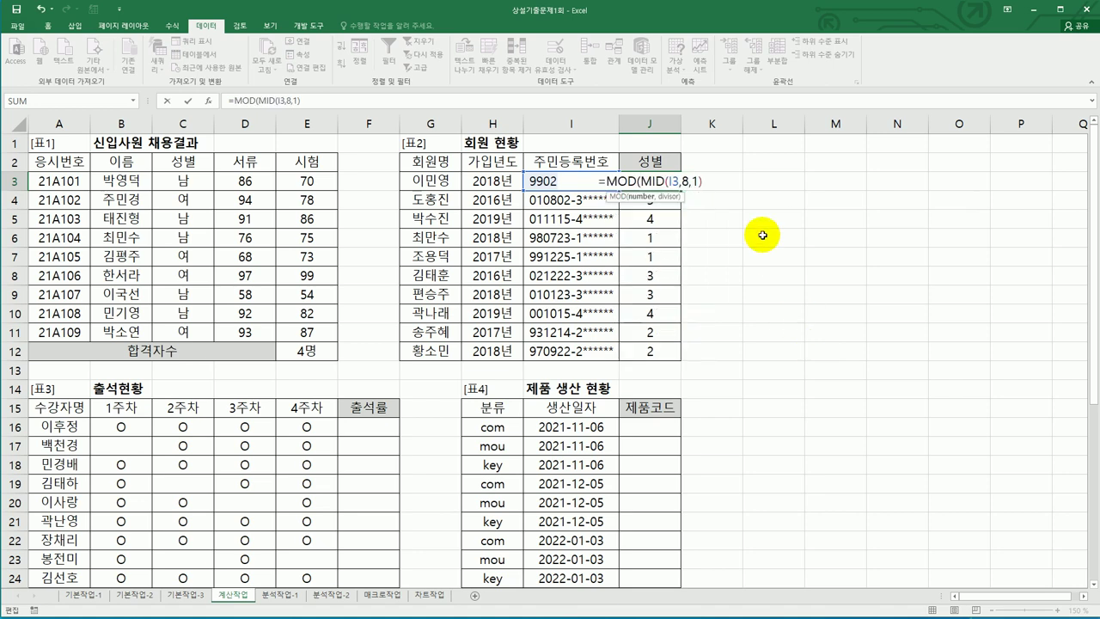
text(,)
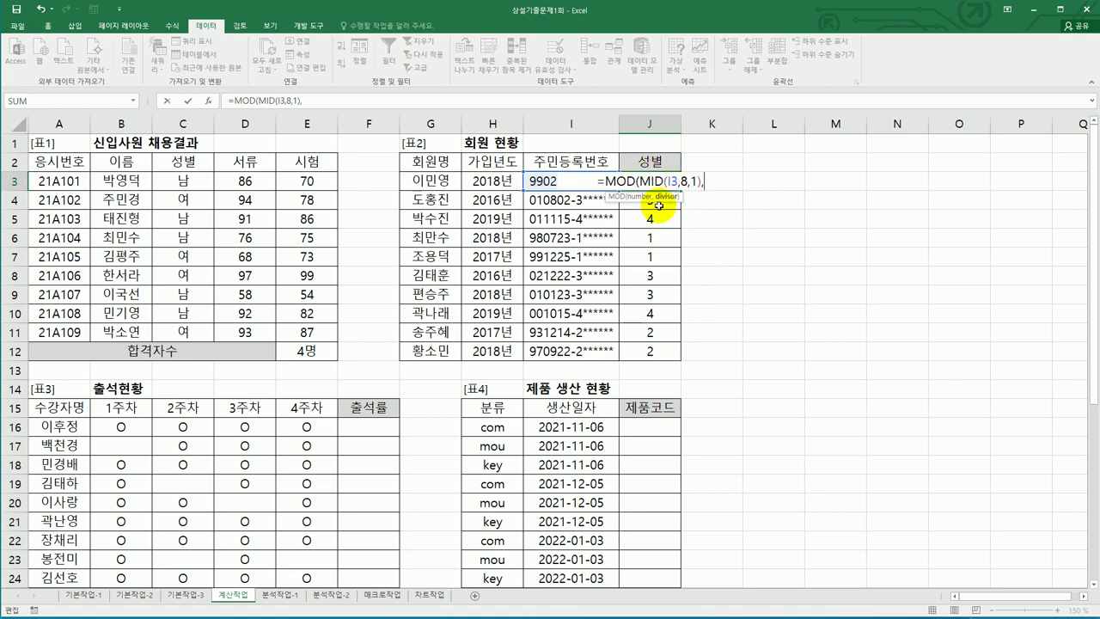
text(2)
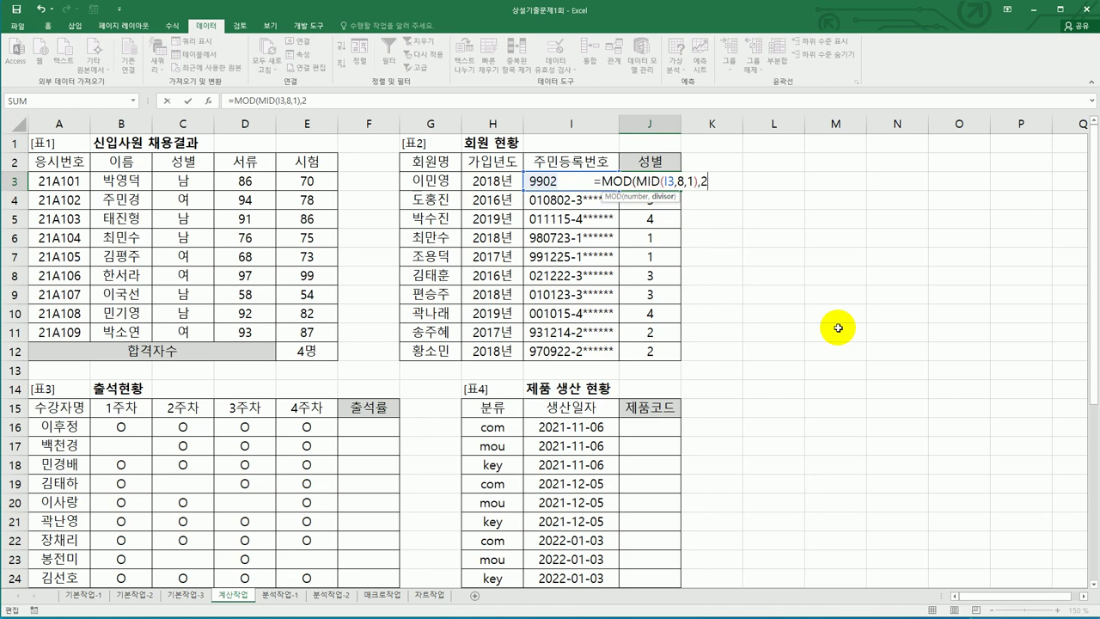
text())
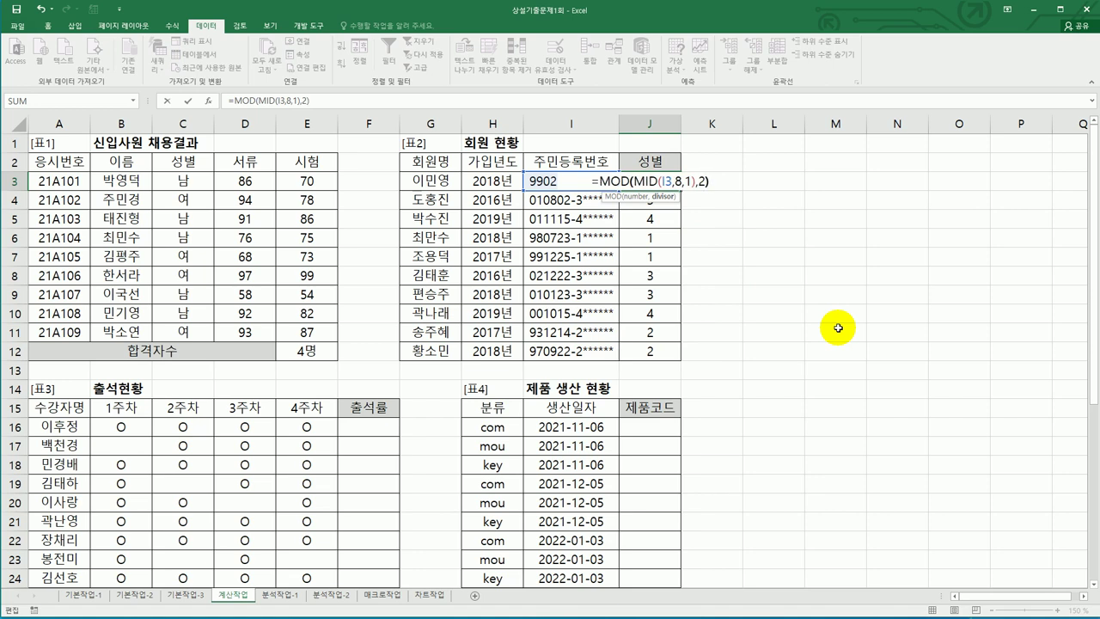
key(Return)
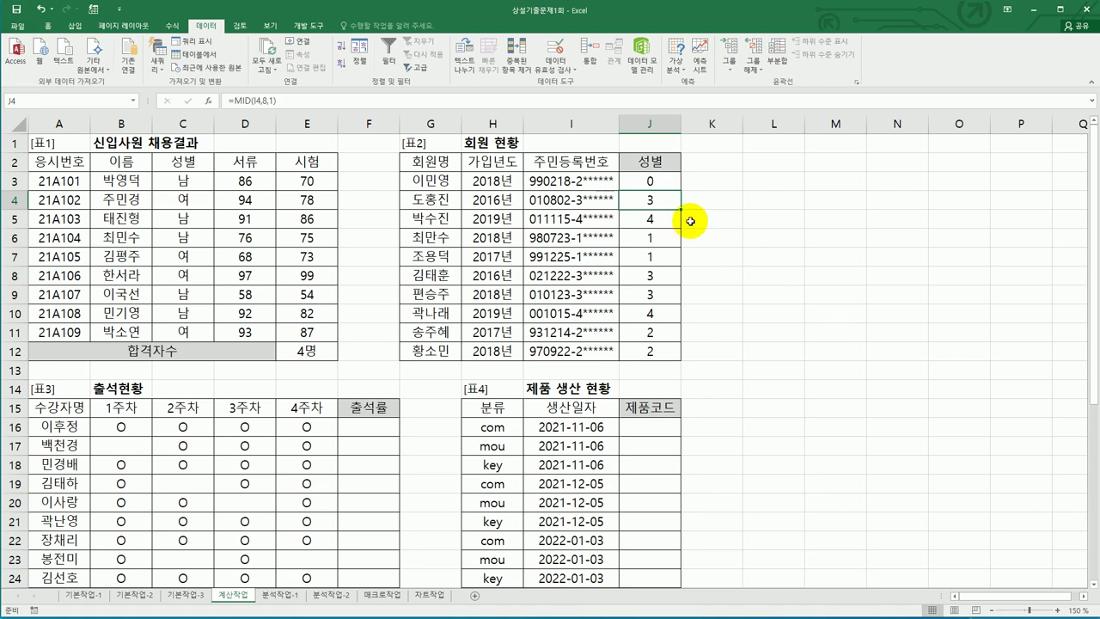
Step: Fill the MOD formula from J3 down through J12 in the 성별 column of 표2
click(653, 182)
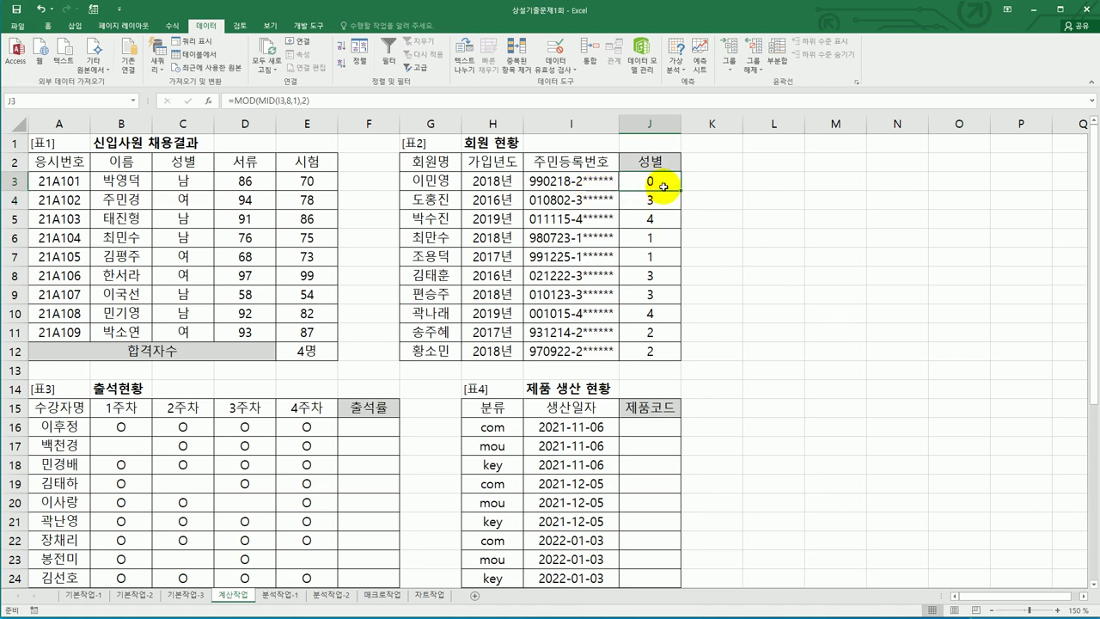
drag(682, 192, 667, 353)
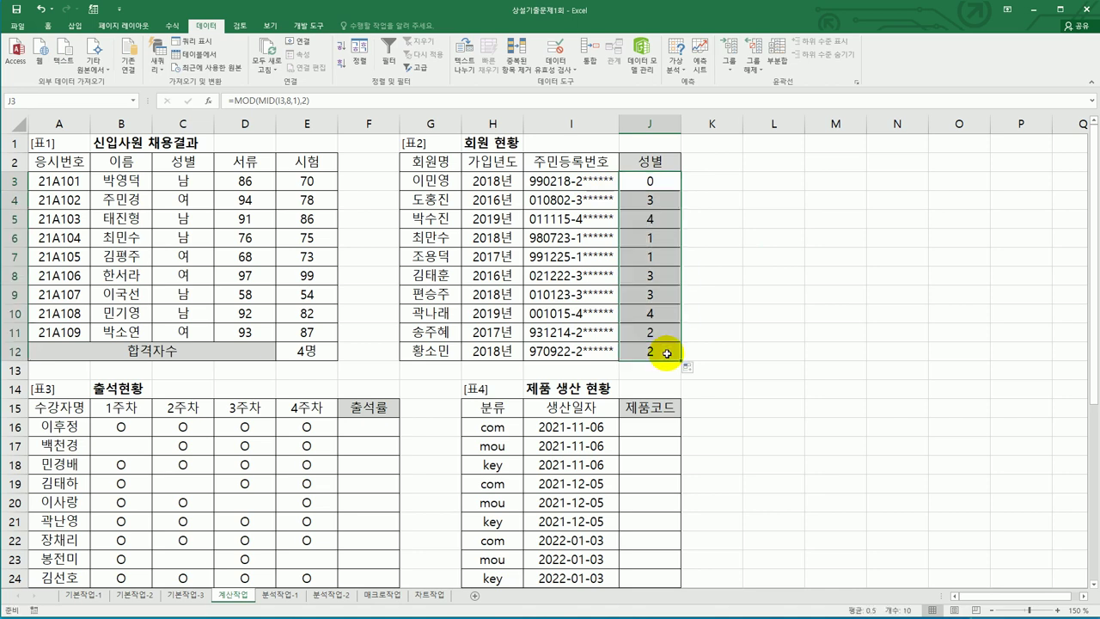
click(653, 217)
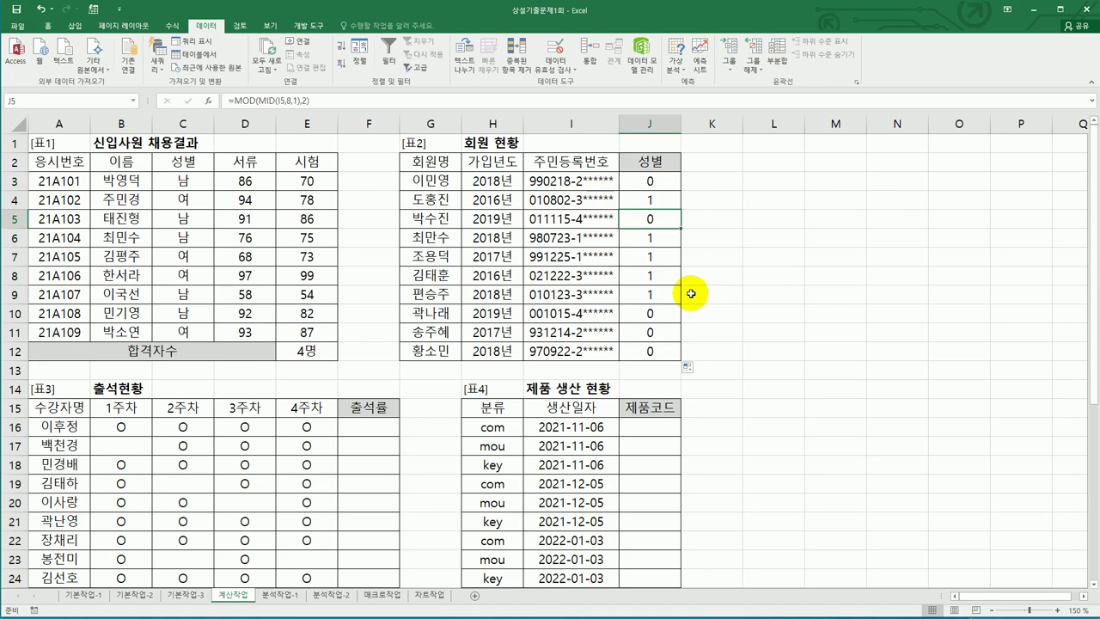
Step: Wrap the MOD formula in J3 in an IF function with the logical test MOD(MID(I3,8,1),2)=1
click(646, 181)
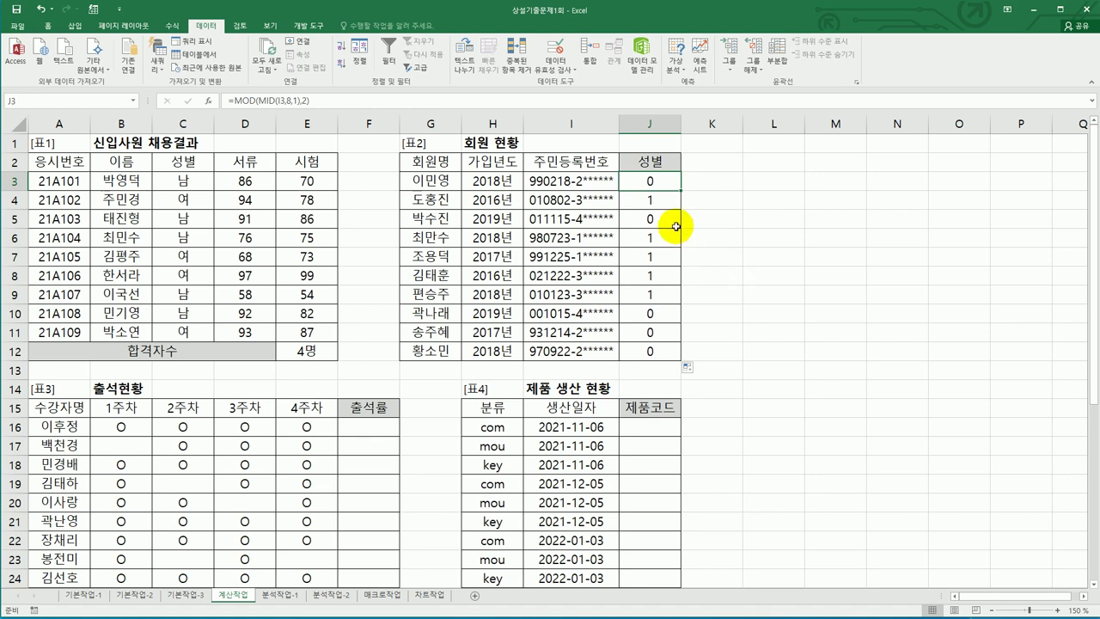
double_click(647, 180)
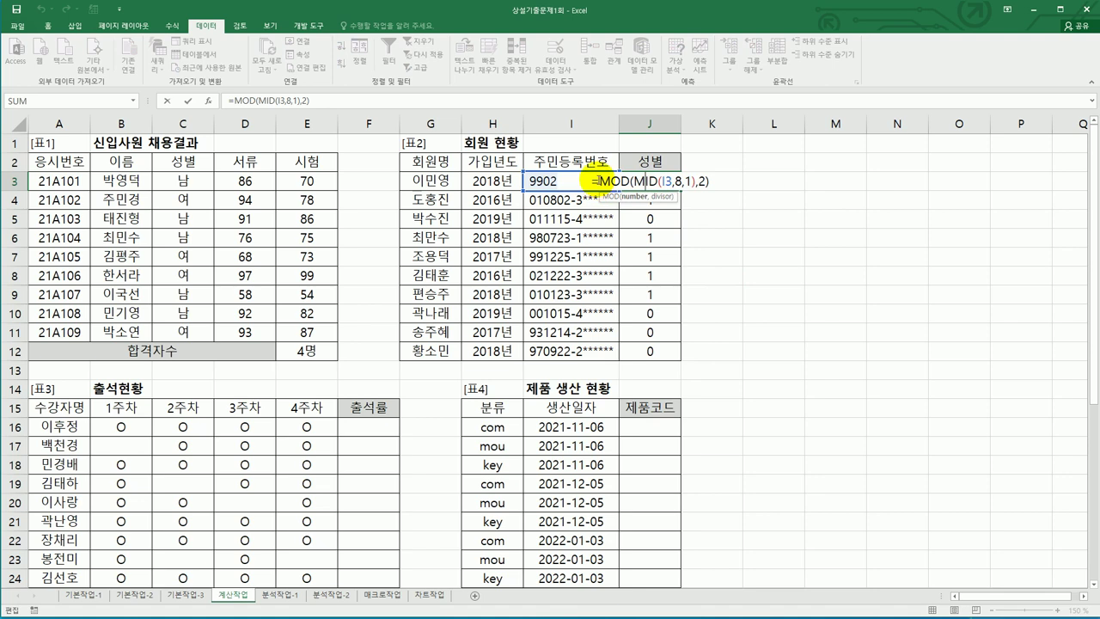
text(if()
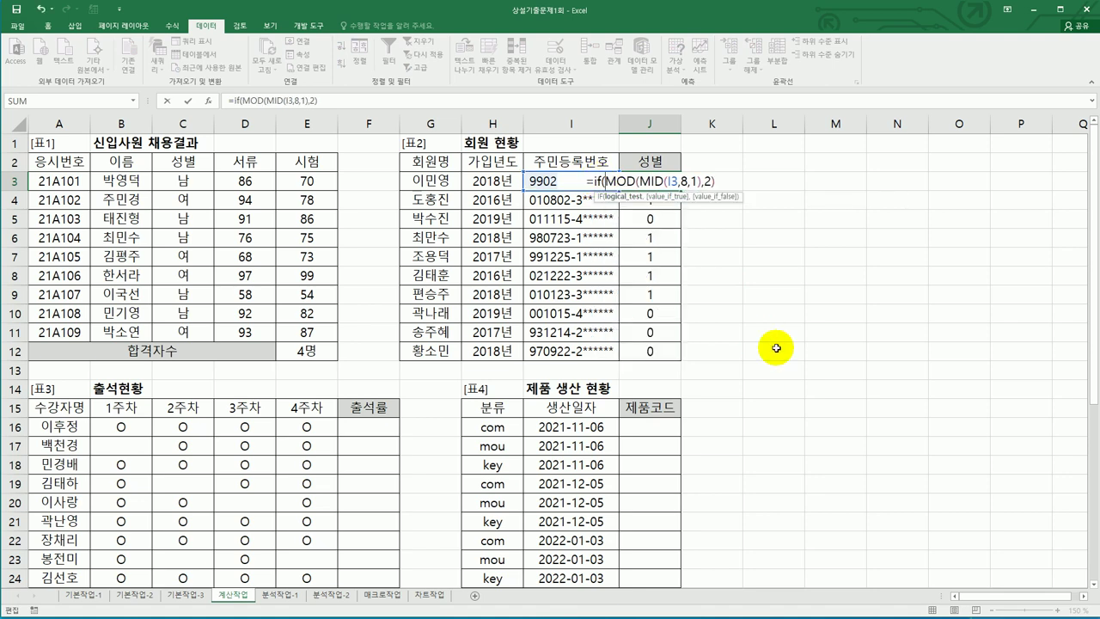
click(723, 182)
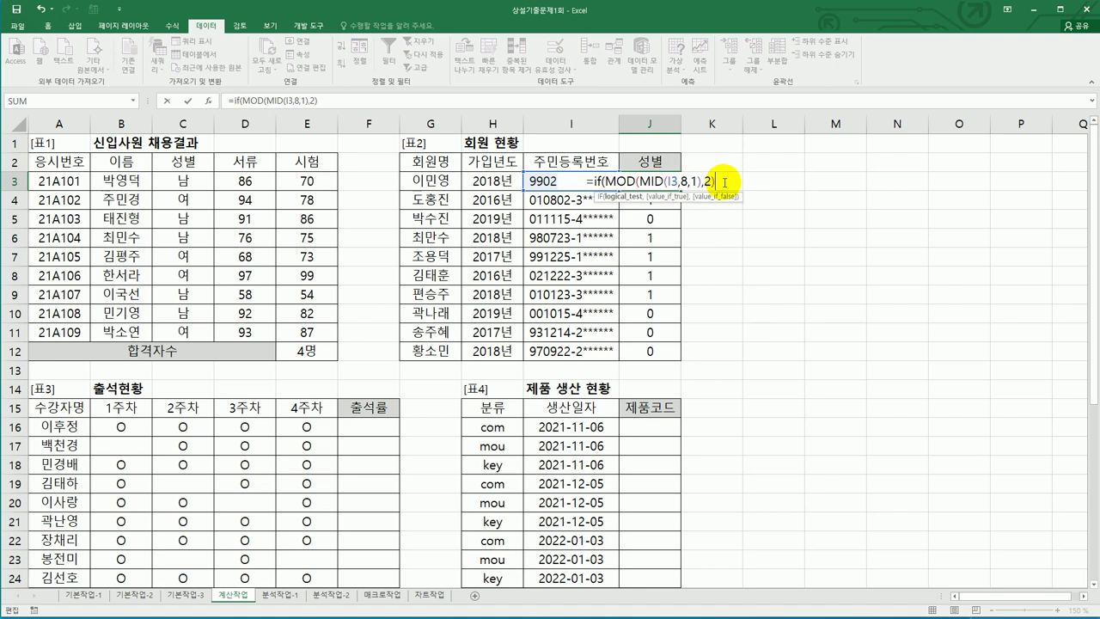
text(=)
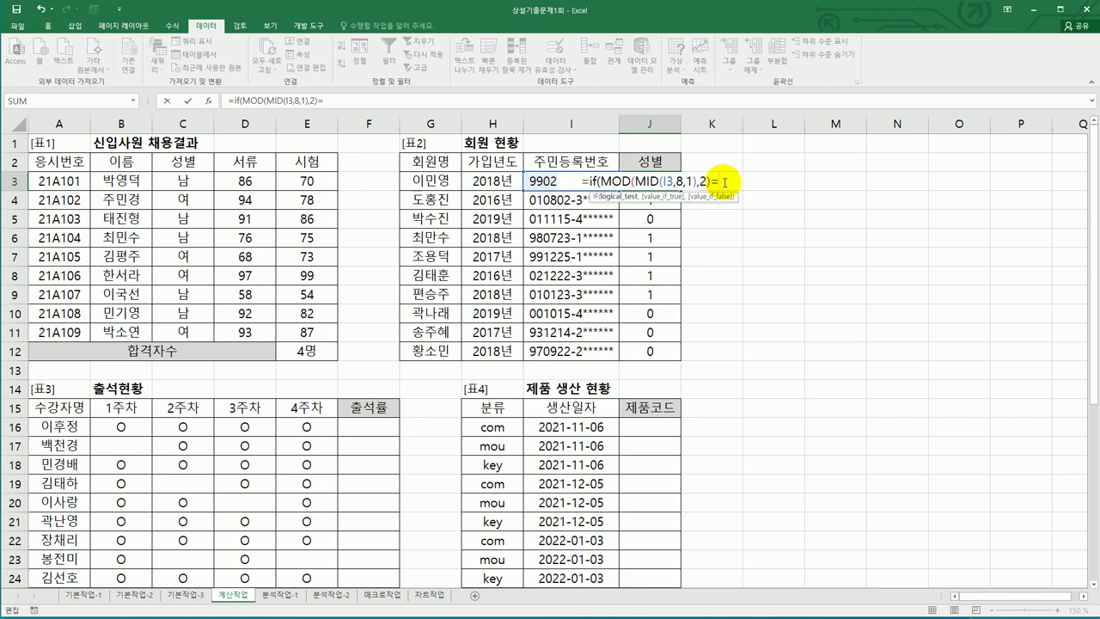
text(1,")
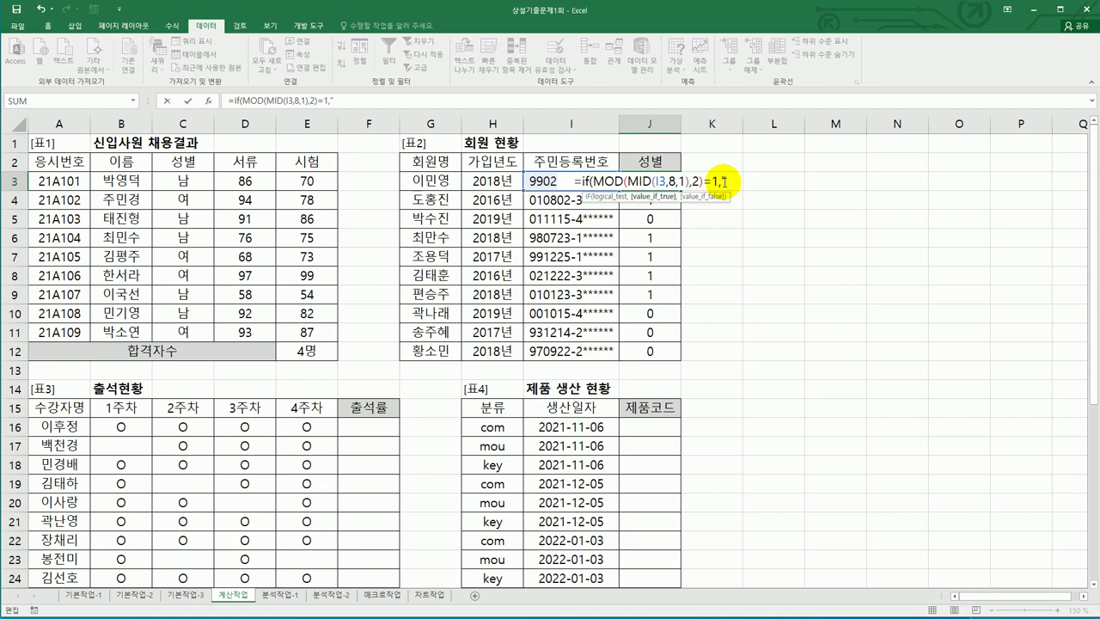
text(남자)
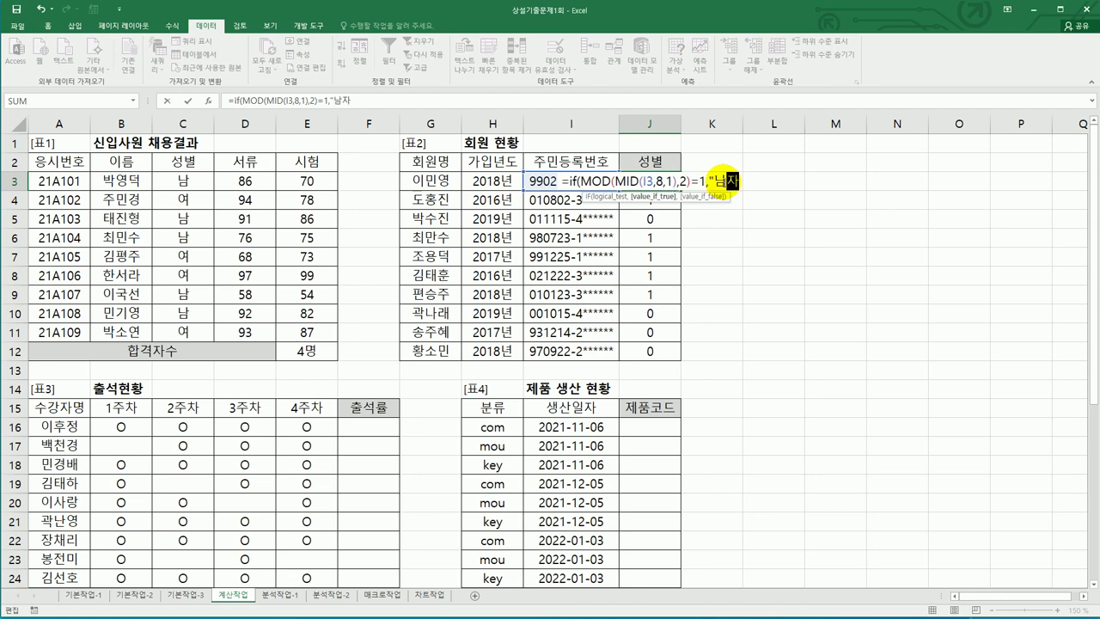
text(","여자")
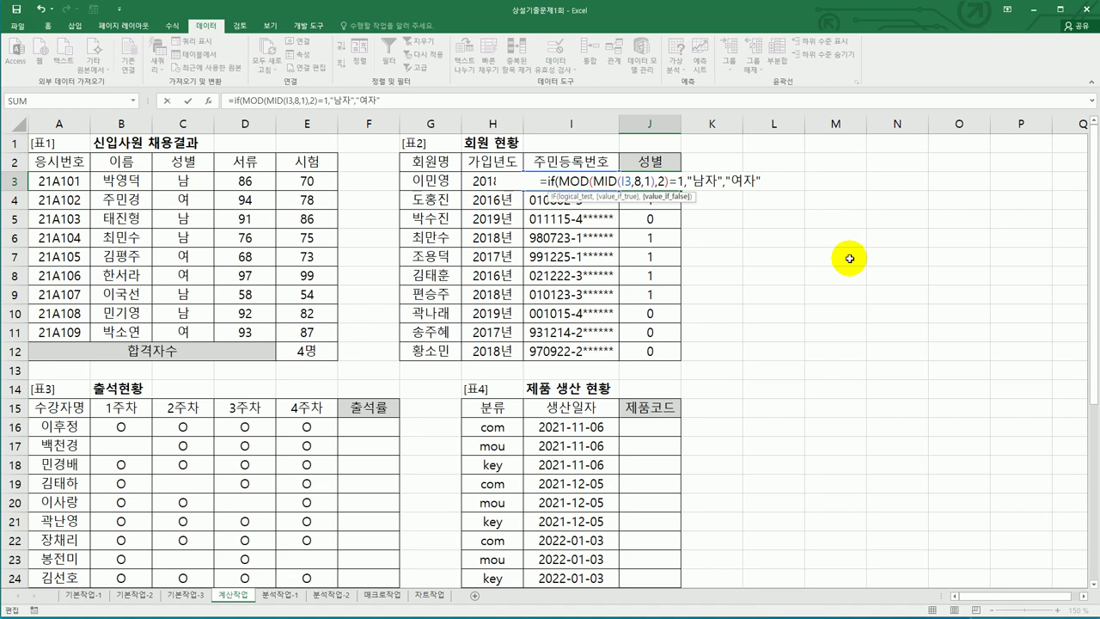
key(BackSpace)
key(BackSpace)
key(BackSpace)
key(BackSpace)
key(BackSpace)
key(BackSpace)
key(BackSpace)
key(BackSpace)
key(BackSpace)
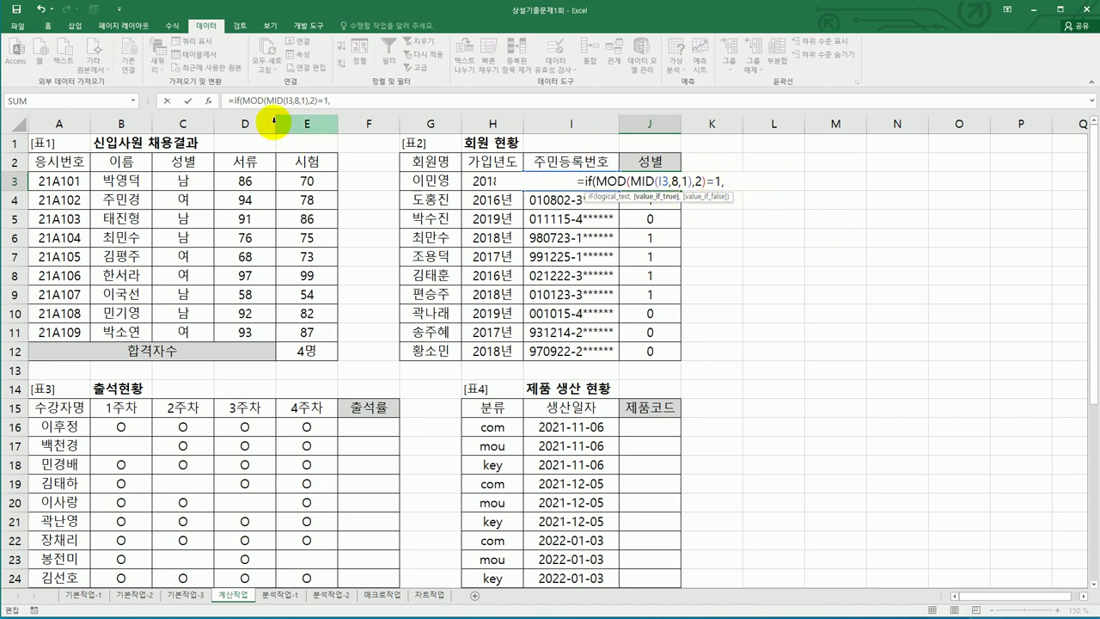
Step: Complete J3's IF function arguments with "남자" for true and "여자" for false, and fill the formula down through J12
click(210, 106)
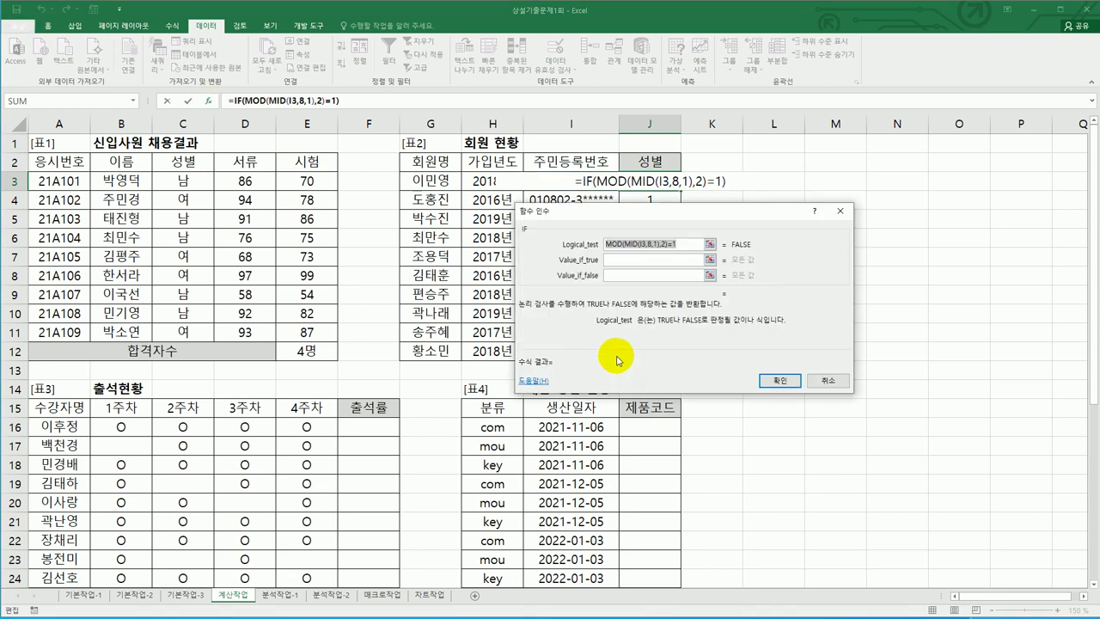
drag(639, 222, 699, 271)
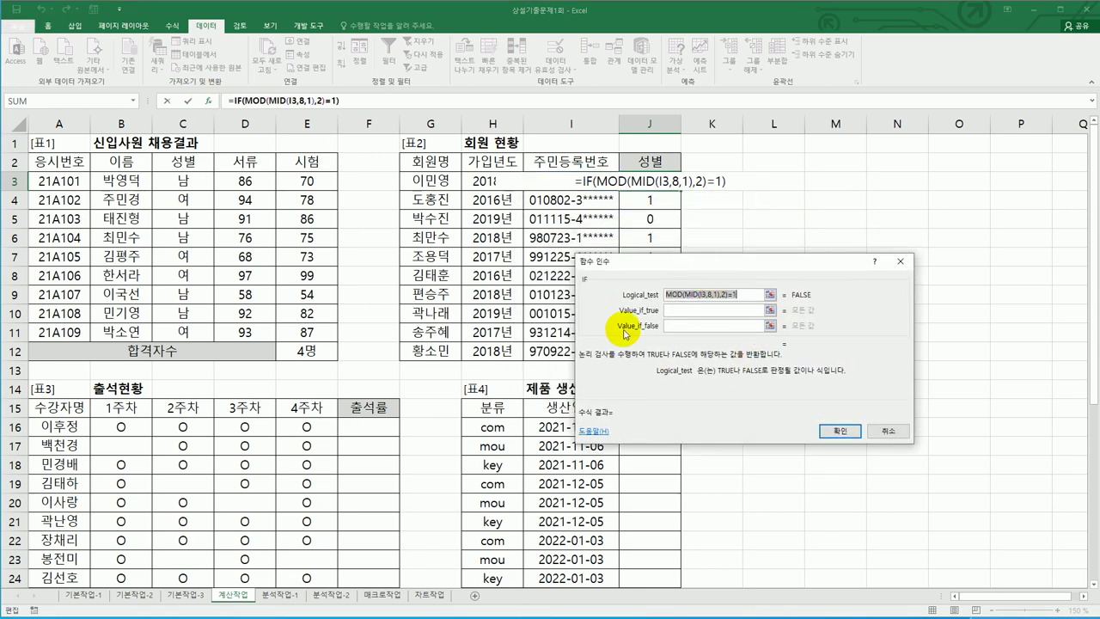
double_click(735, 297)
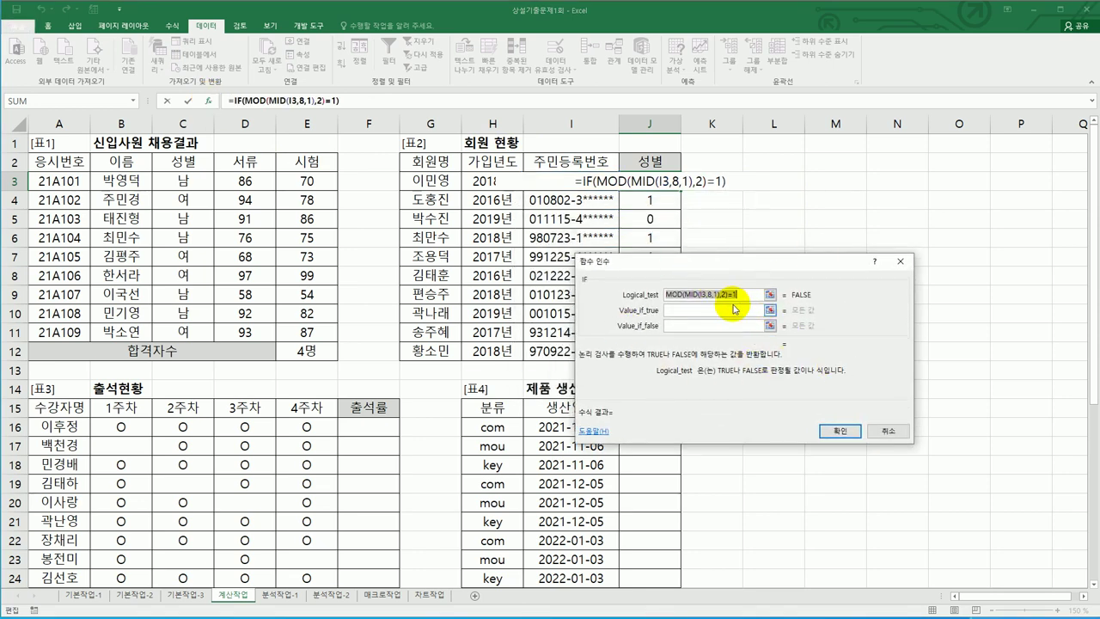
click(726, 310)
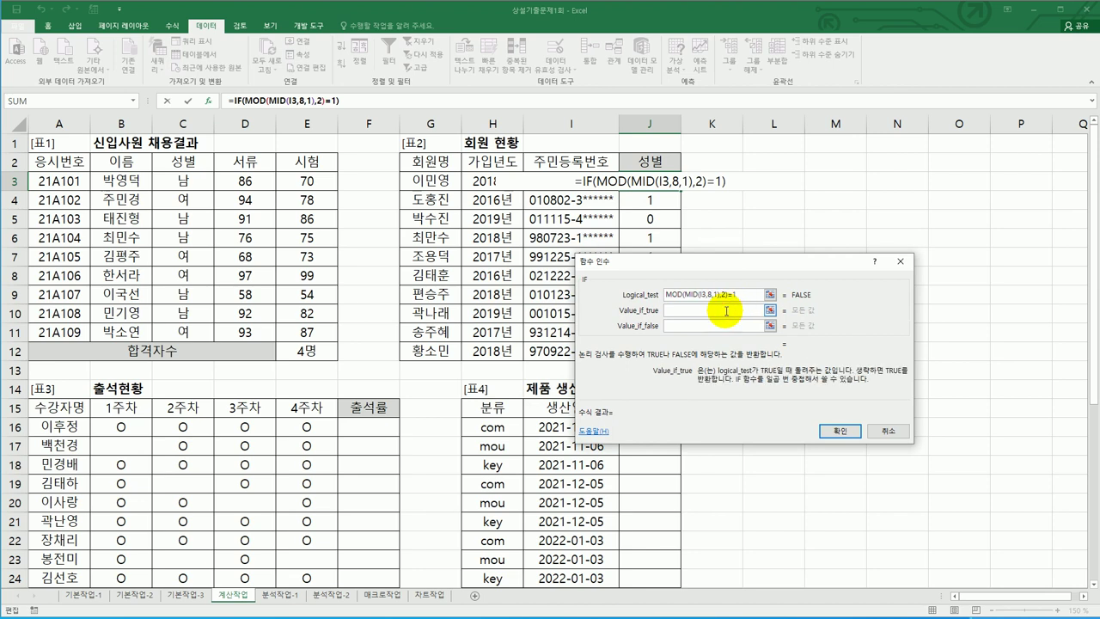
text(남자)
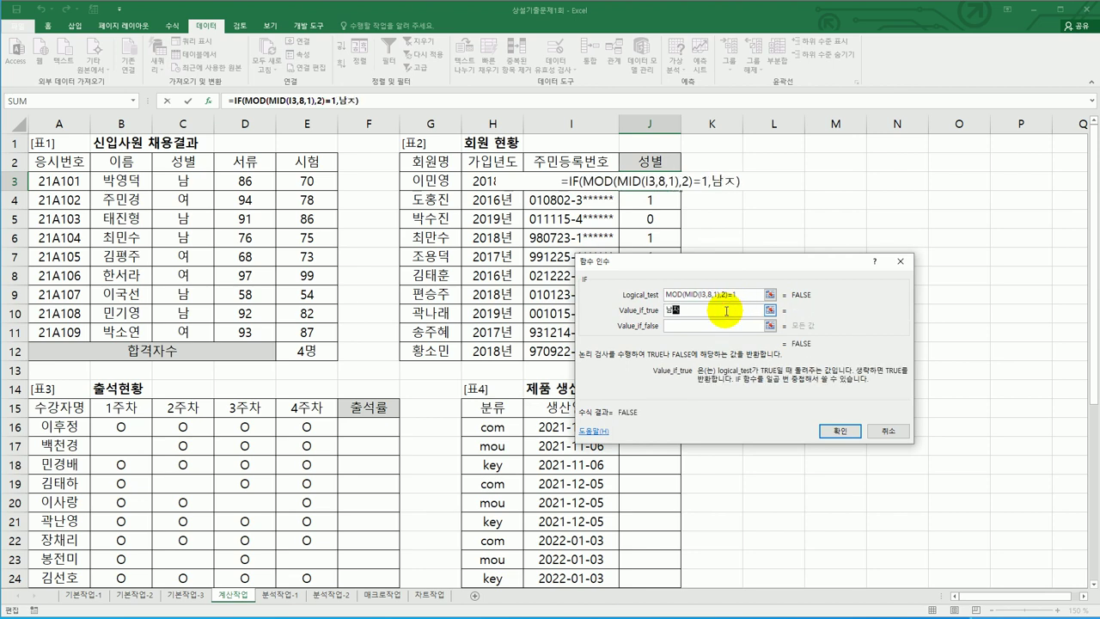
key(Tab)
text(여자)
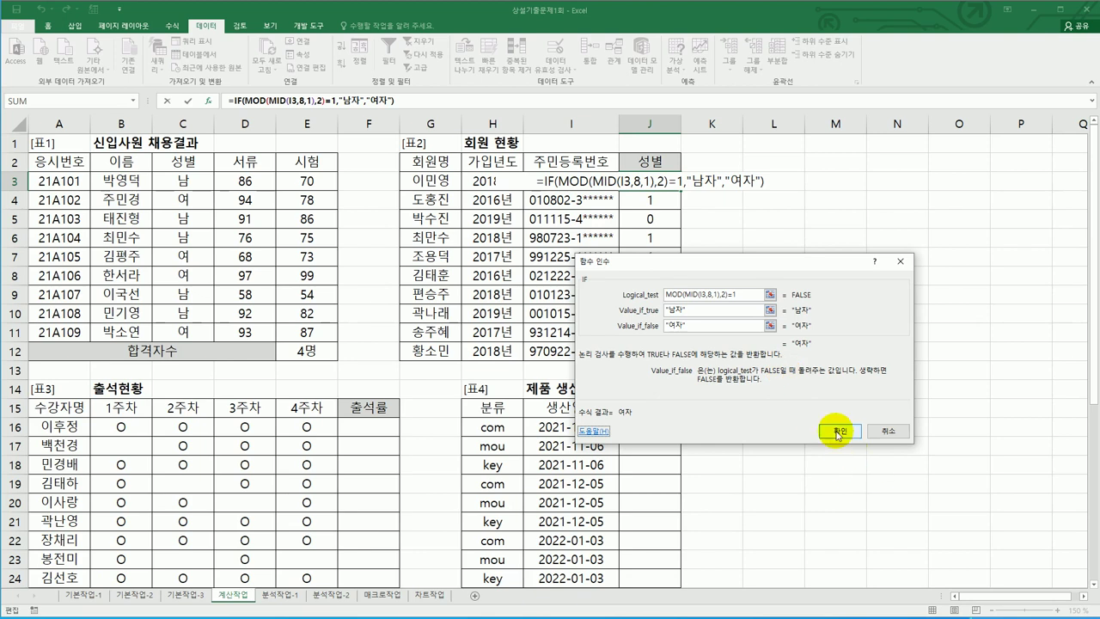
click(858, 388)
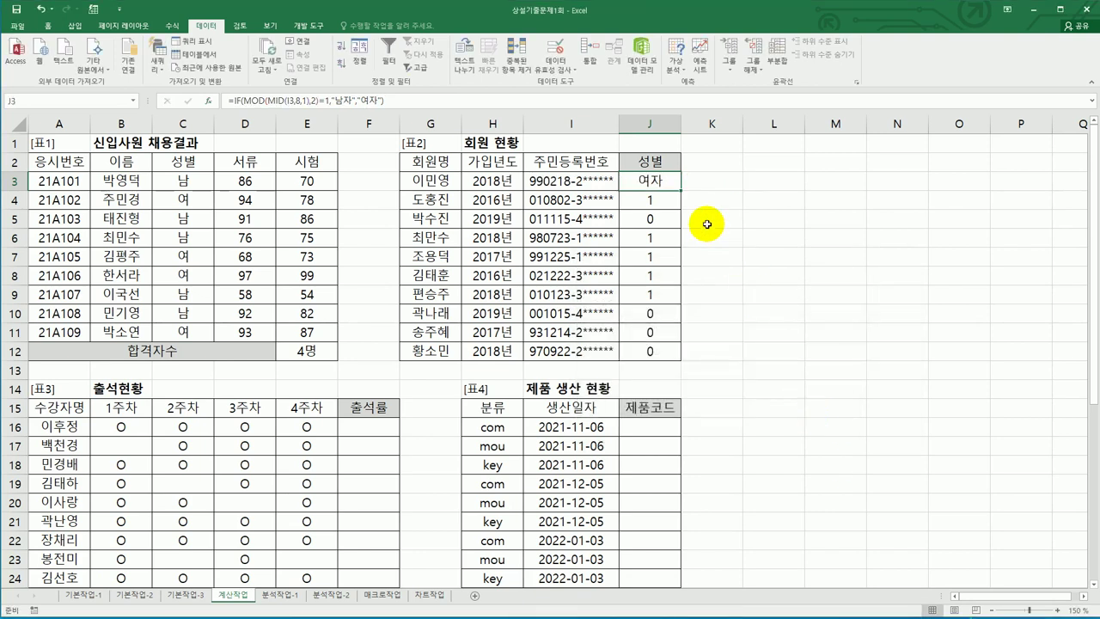
drag(681, 190, 669, 352)
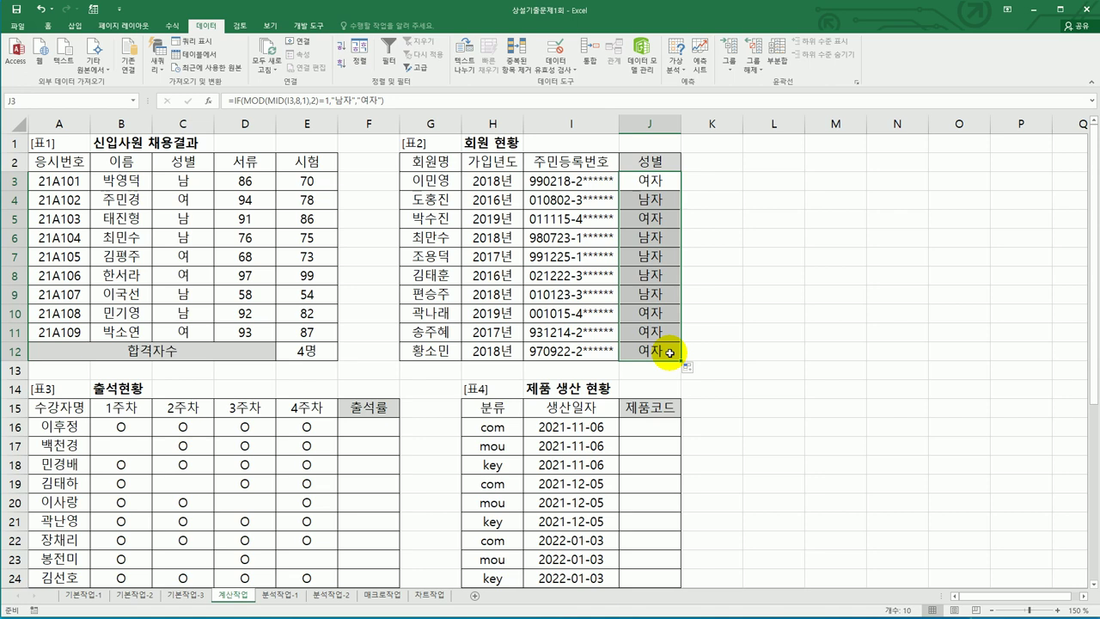
Step: Enter =COUNTA(B16:E16) in F16 of 표3's 출석률 column and fill it down through F24
scroll(430, 378, down, 4)
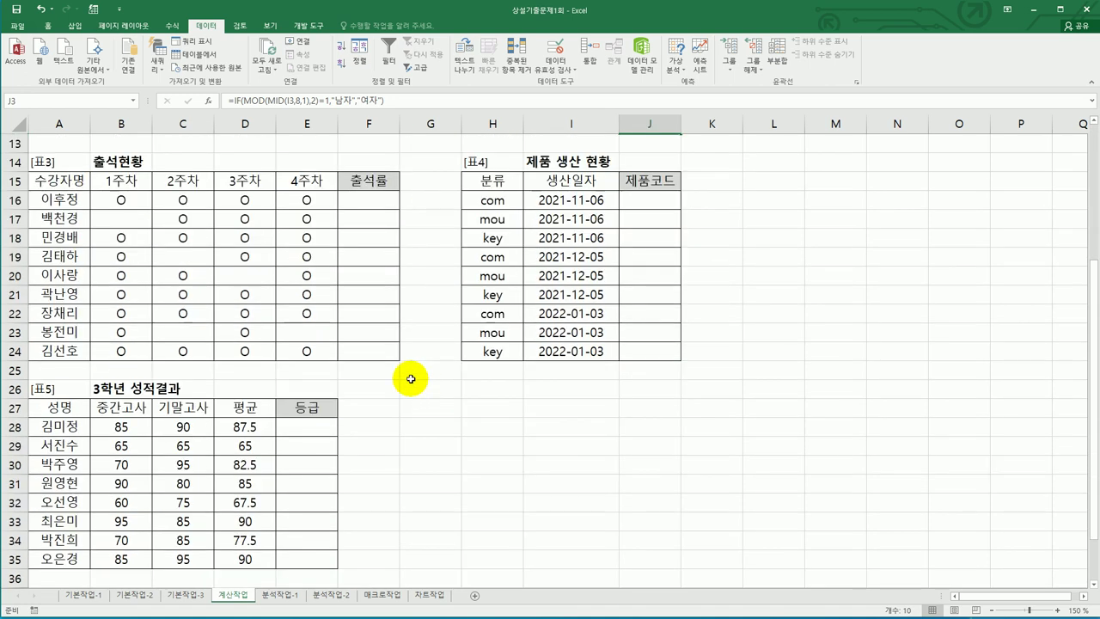
click(378, 216)
click(378, 198)
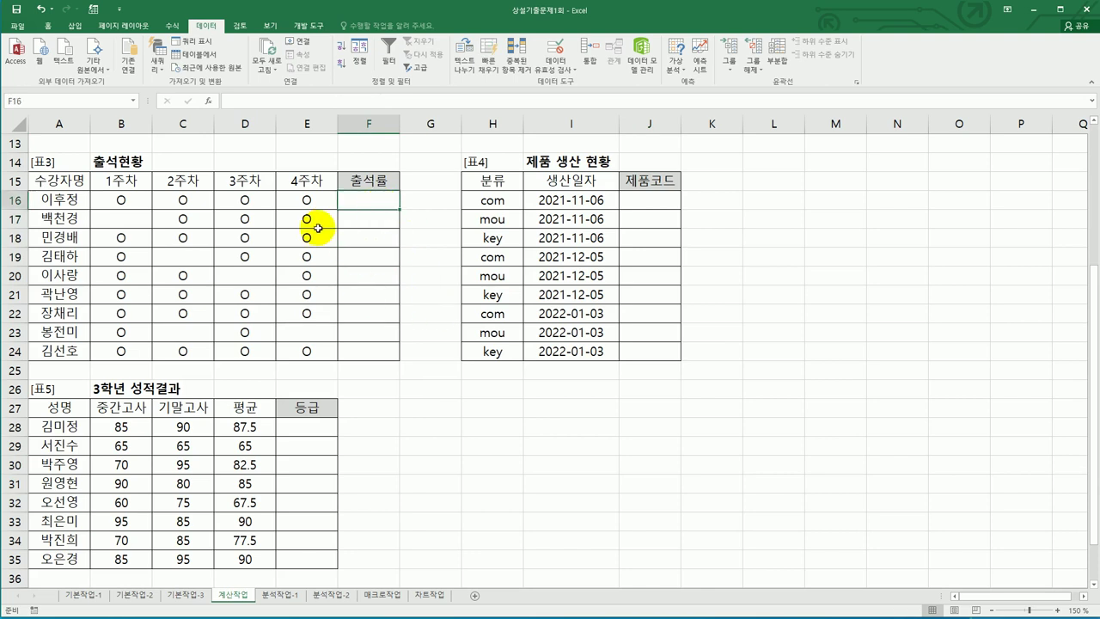
click(138, 198)
click(195, 199)
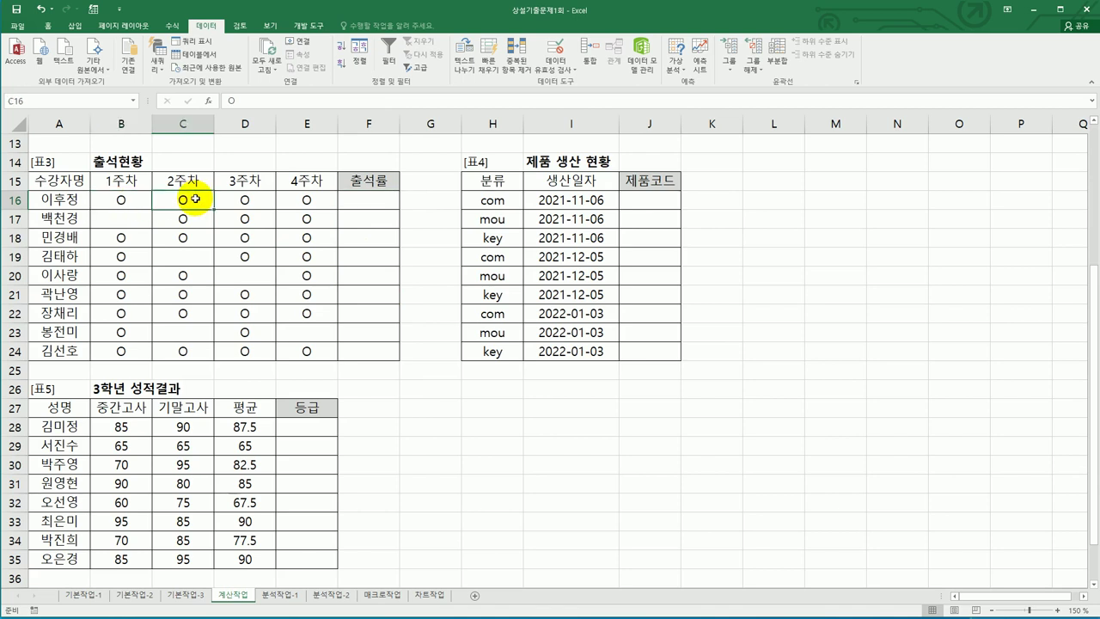
click(362, 200)
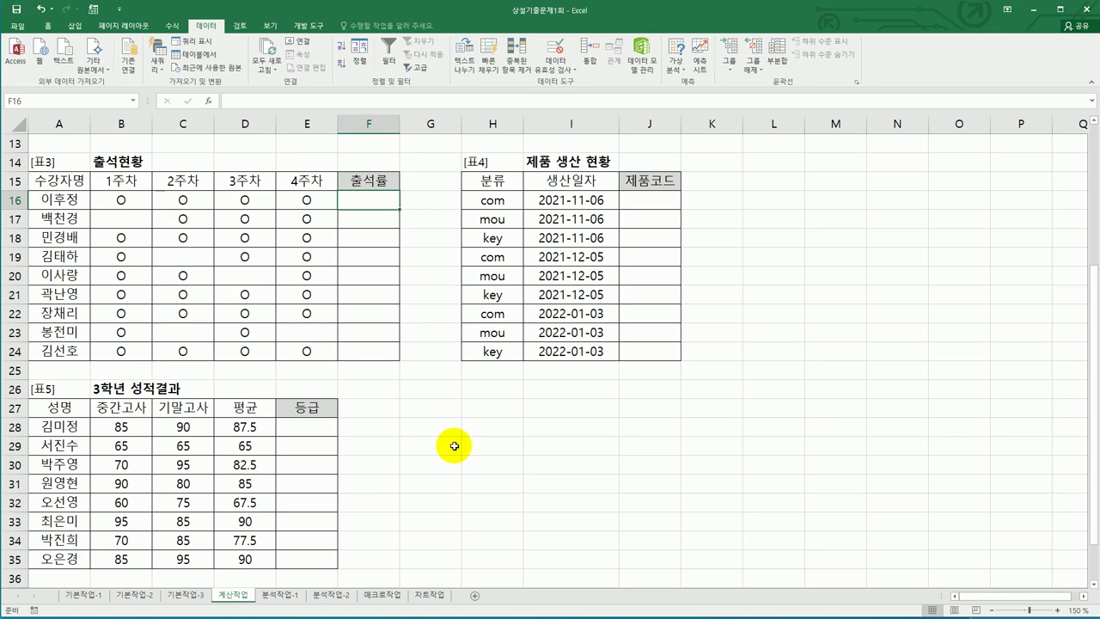
text(=)
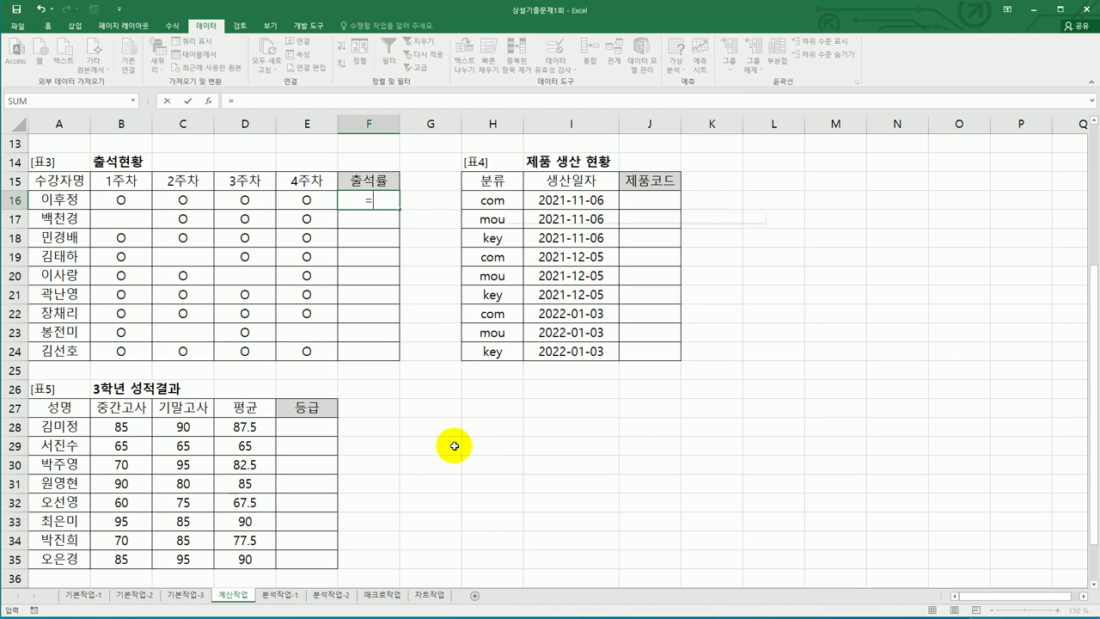
text(cou)
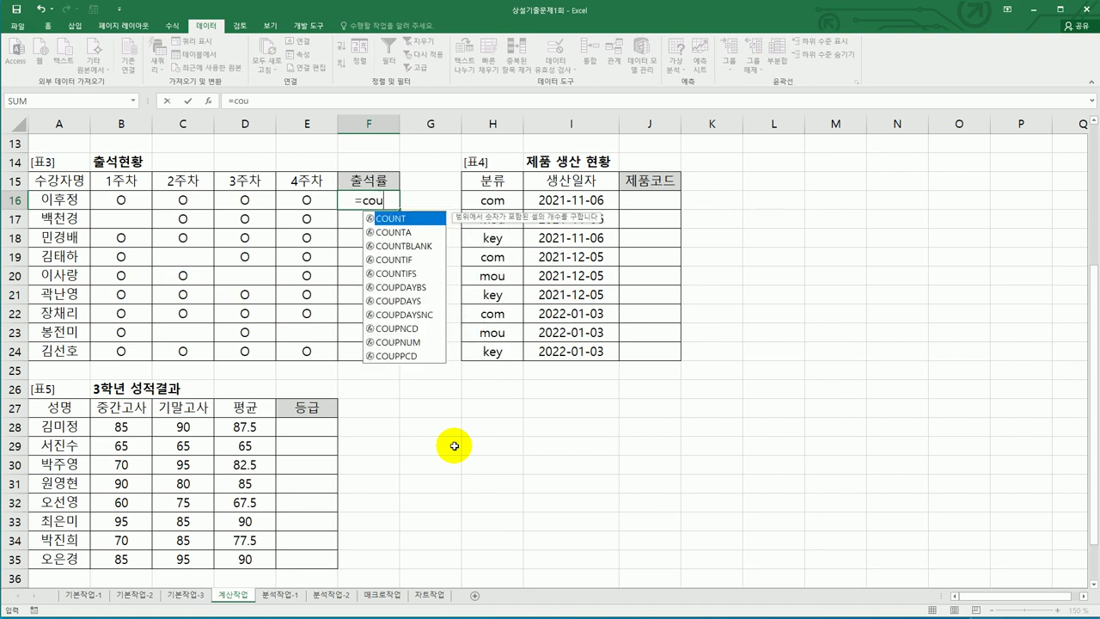
key(Down)
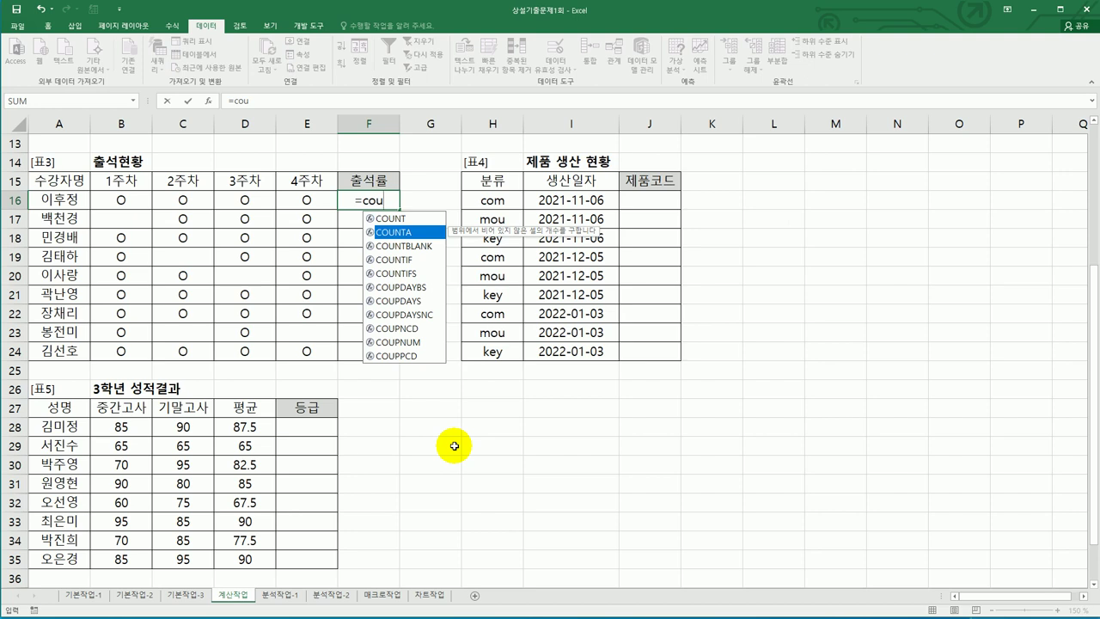
key(Tab)
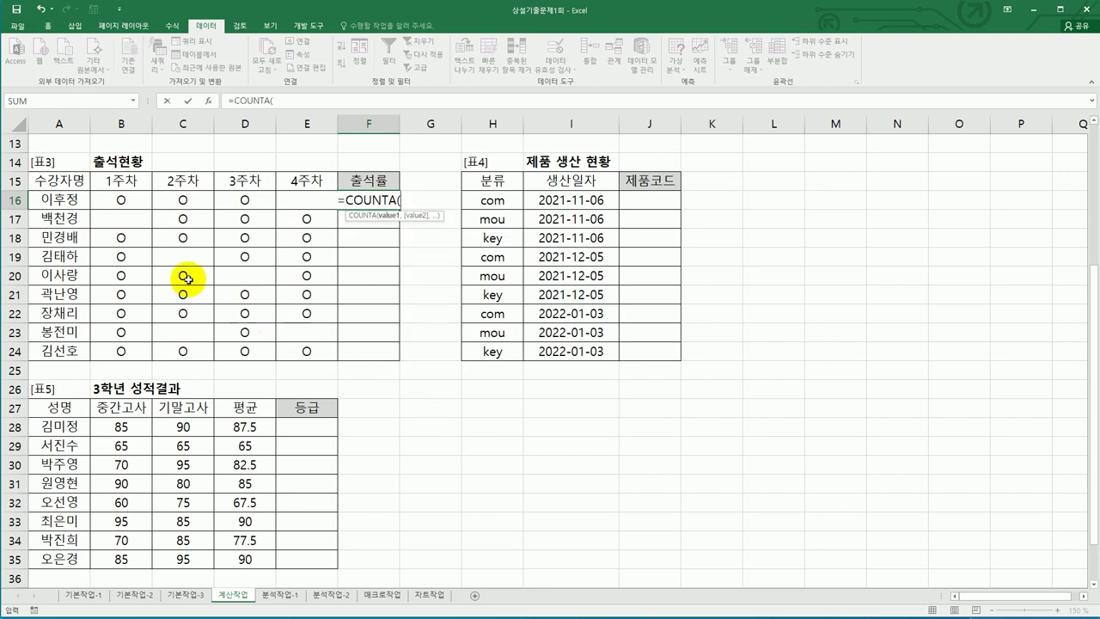
drag(119, 200, 303, 202)
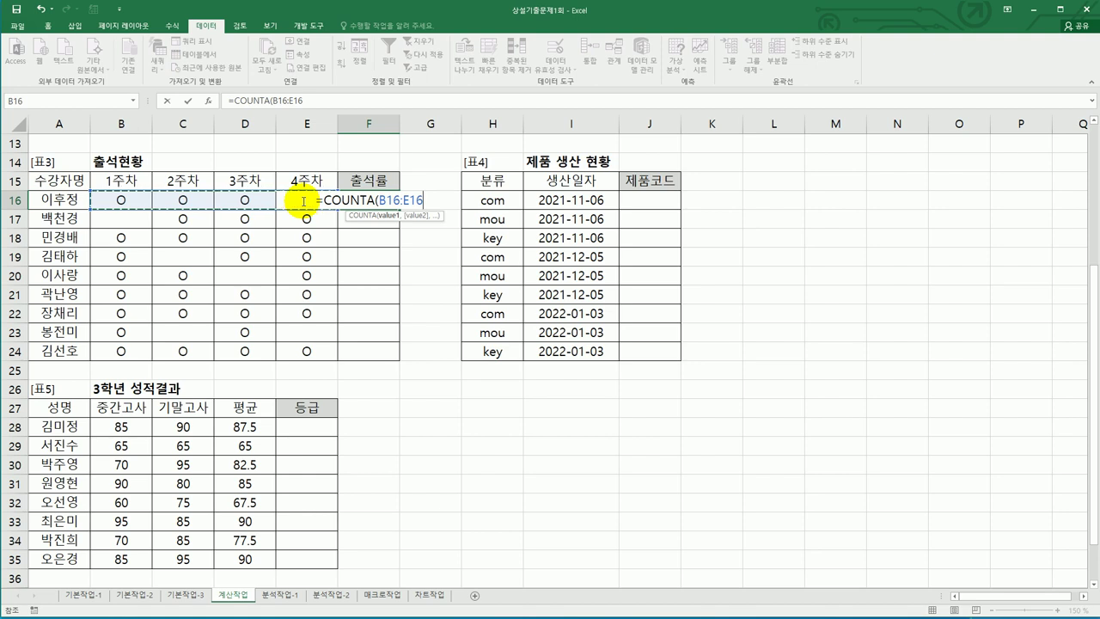
text())
key(Return)
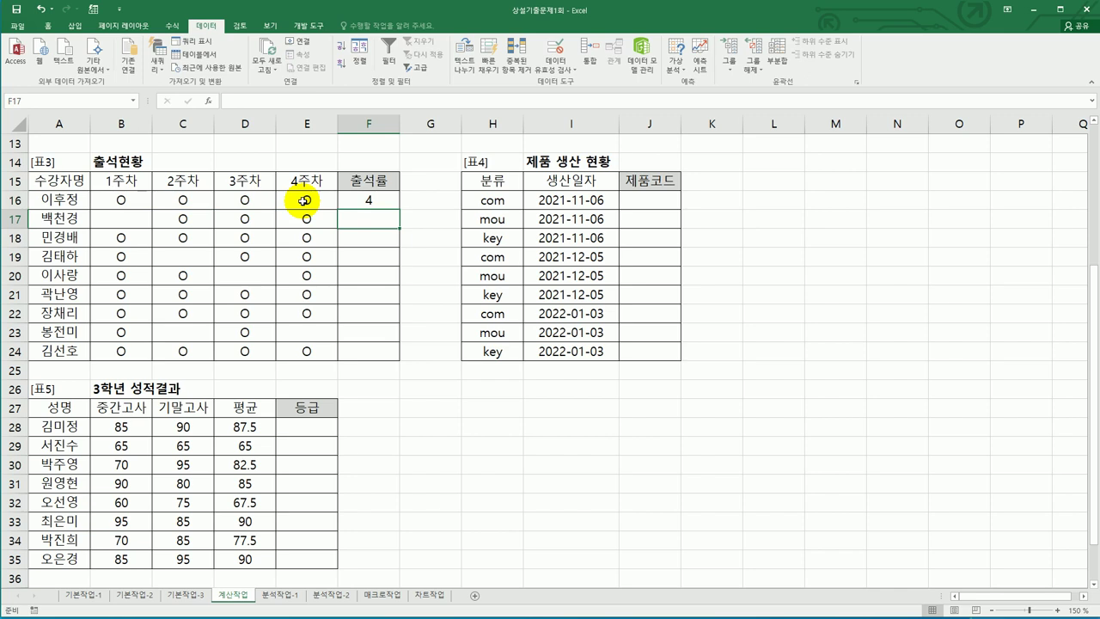
click(369, 201)
drag(402, 211, 395, 367)
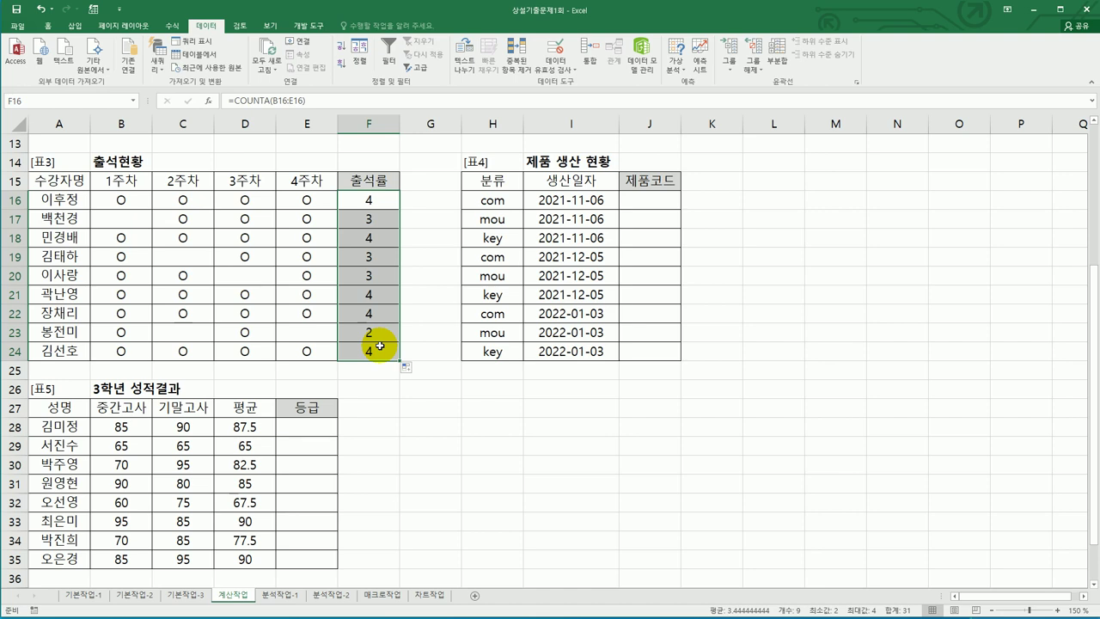
Step: Wrap the COUNTA formula in F16 in a CHOOSE function, using COUNTA(B16:E16) as its index number
click(368, 201)
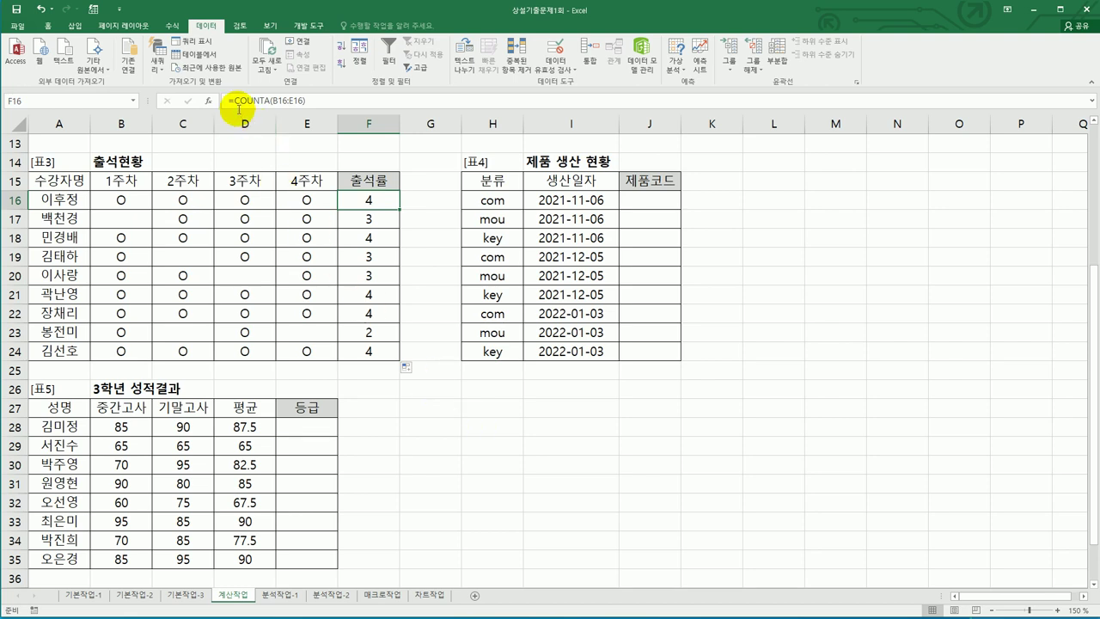
double_click(362, 207)
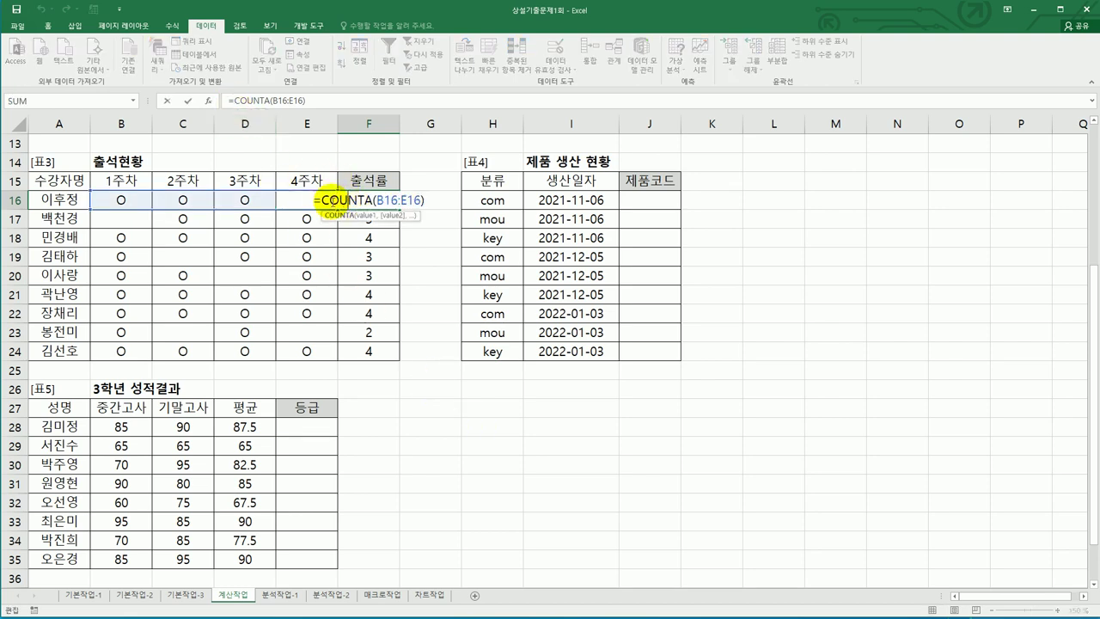
click(321, 199)
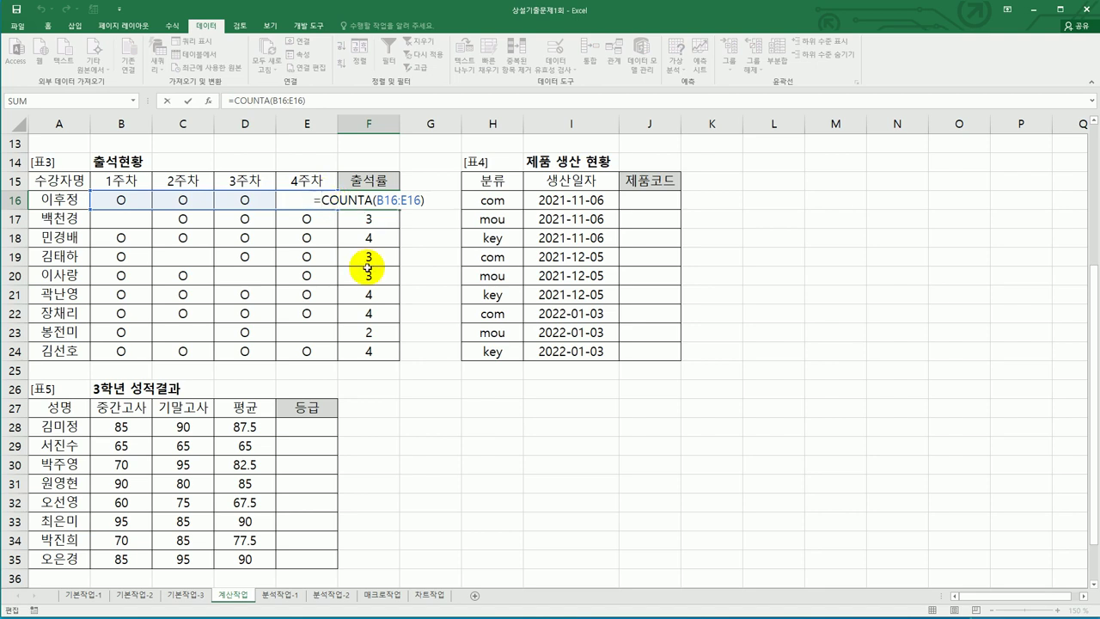
text(cho)
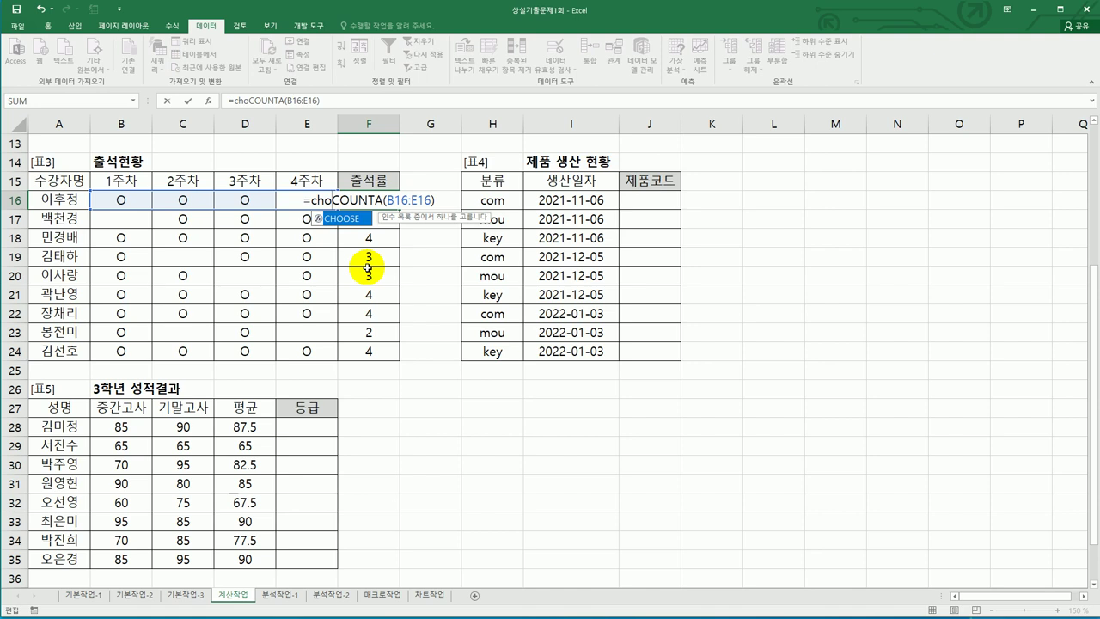
double_click(344, 218)
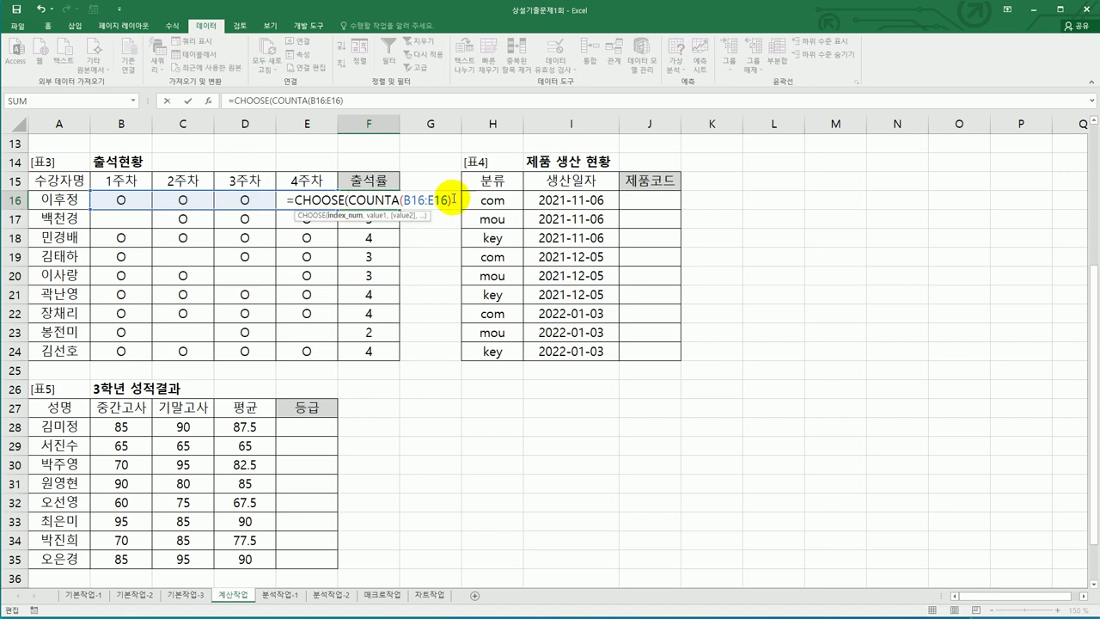
text(,)
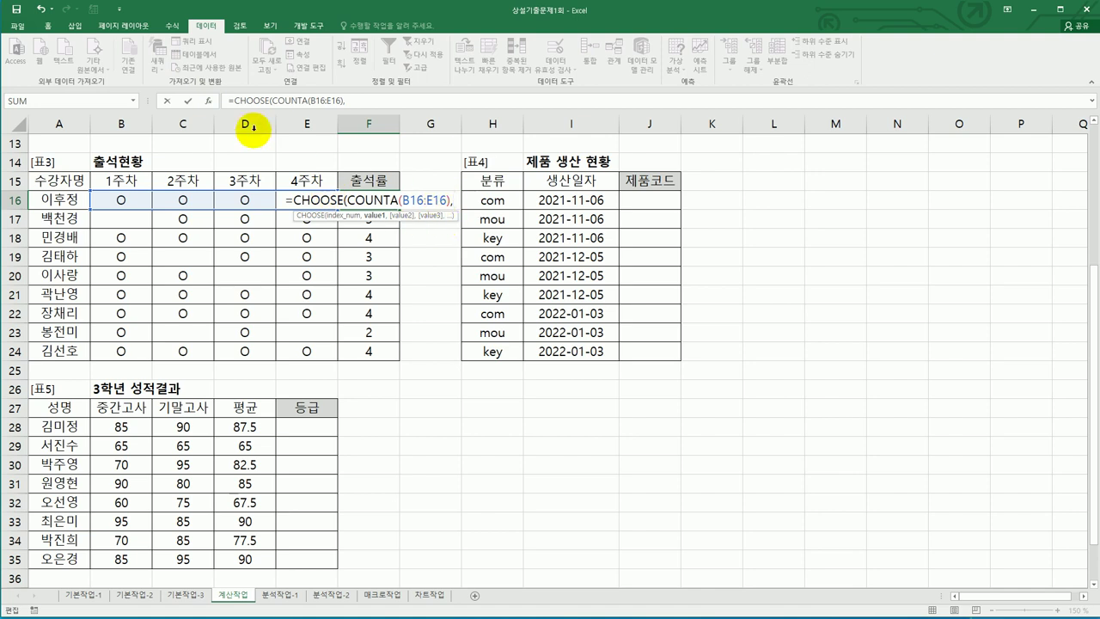
Step: In the function arguments for F16's CHOOSE, set Value1 to Value4 to 25%, 50%, 75% and 100%
click(208, 105)
drag(654, 249, 591, 212)
click(603, 253)
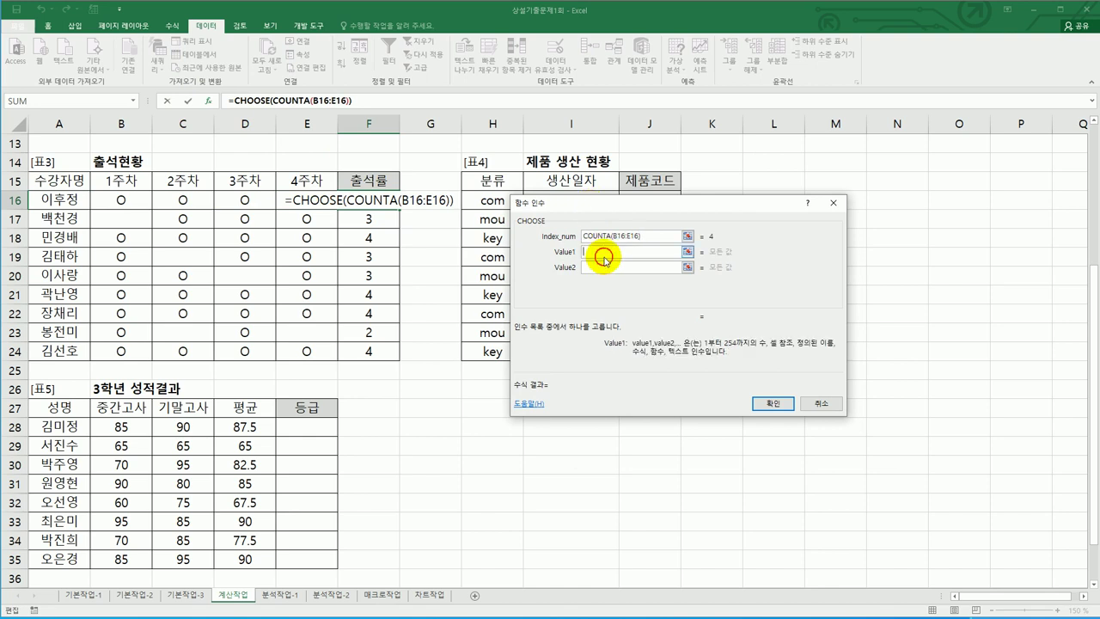
text(25%)
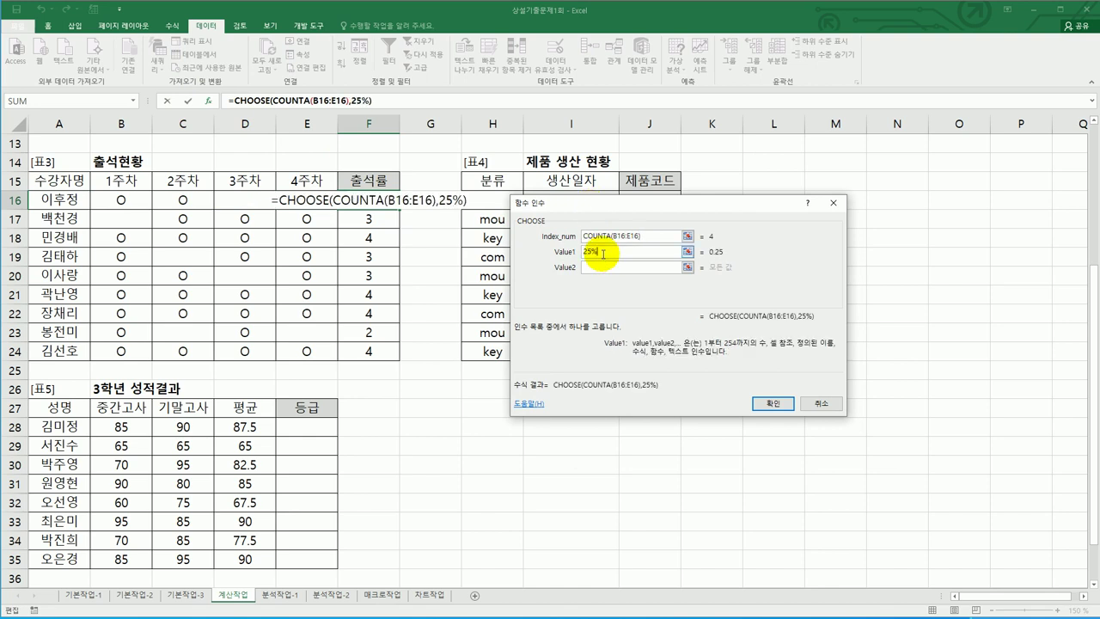
key(Tab)
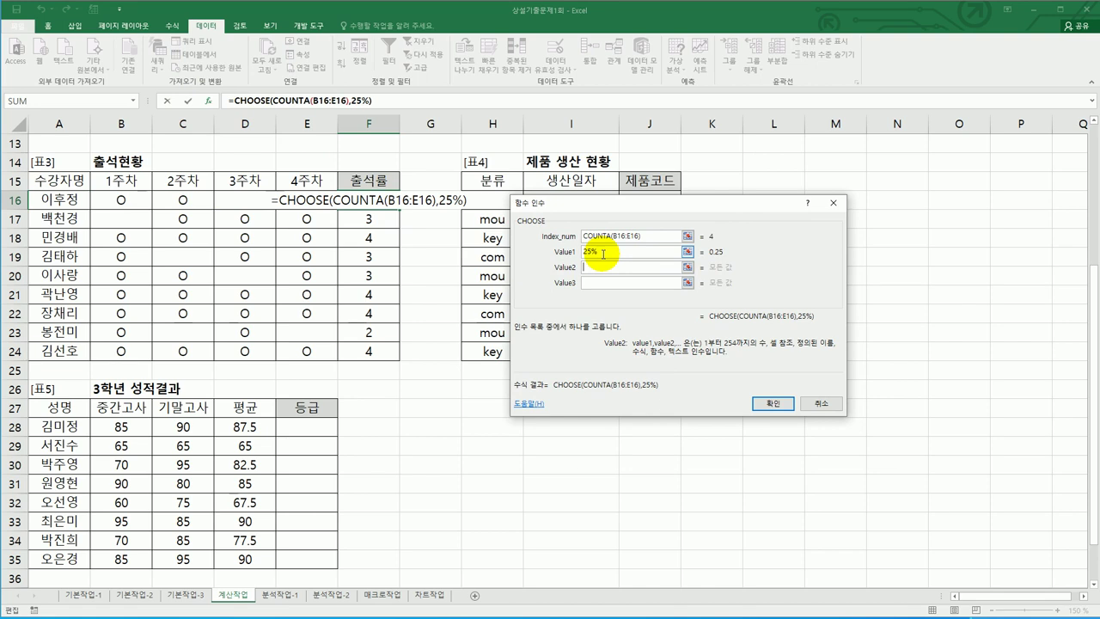
text(50%)
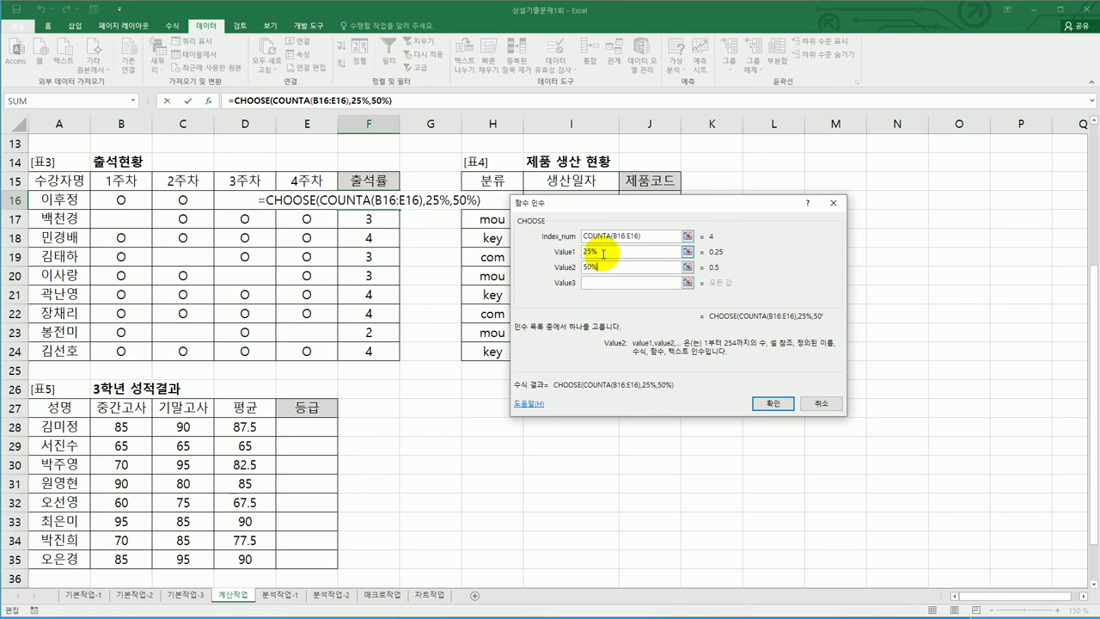
key(Tab)
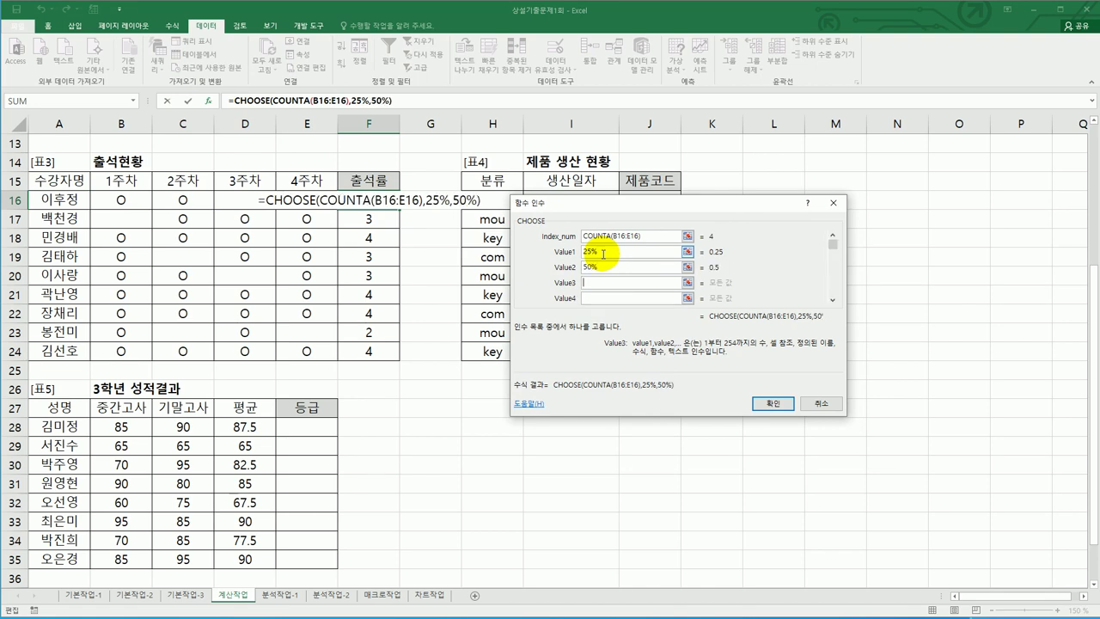
text(75%)
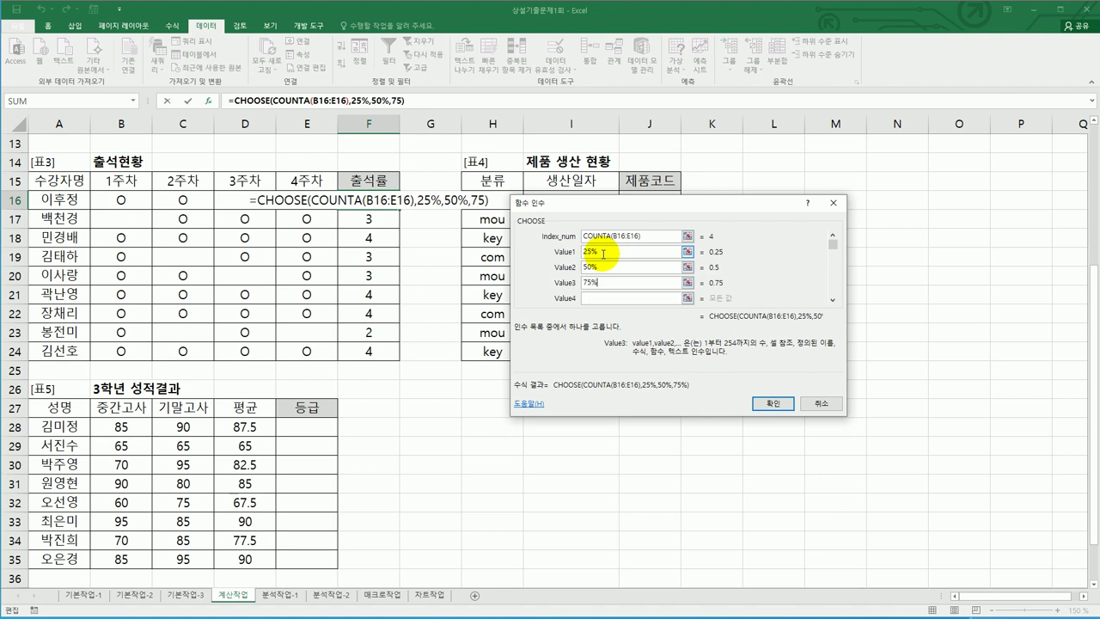
key(Tab)
text(100%)
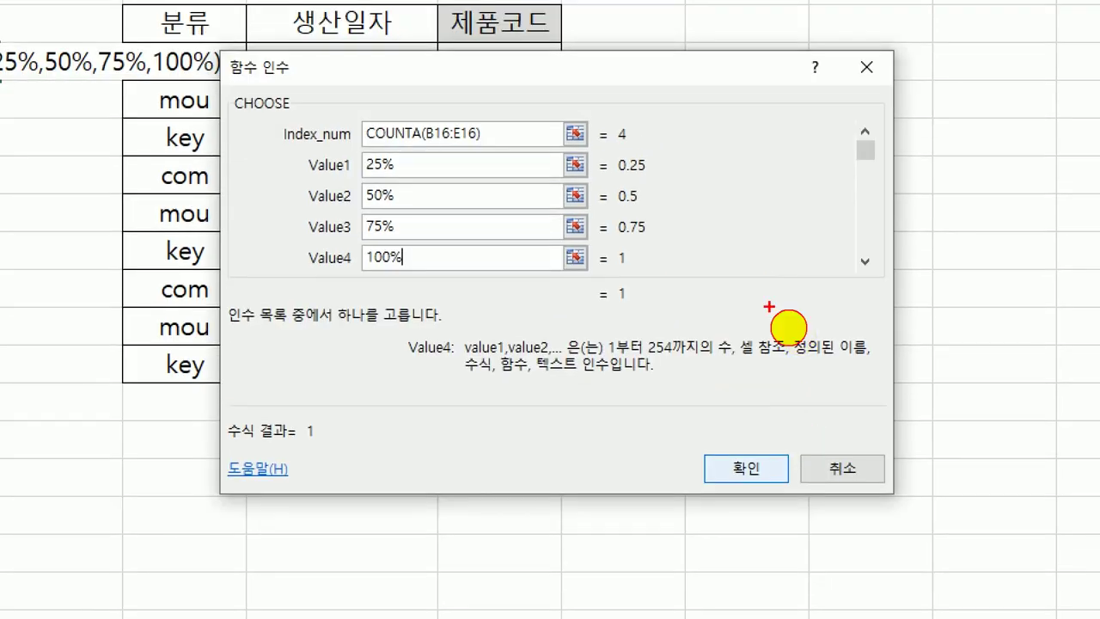
drag(607, 173, 675, 166)
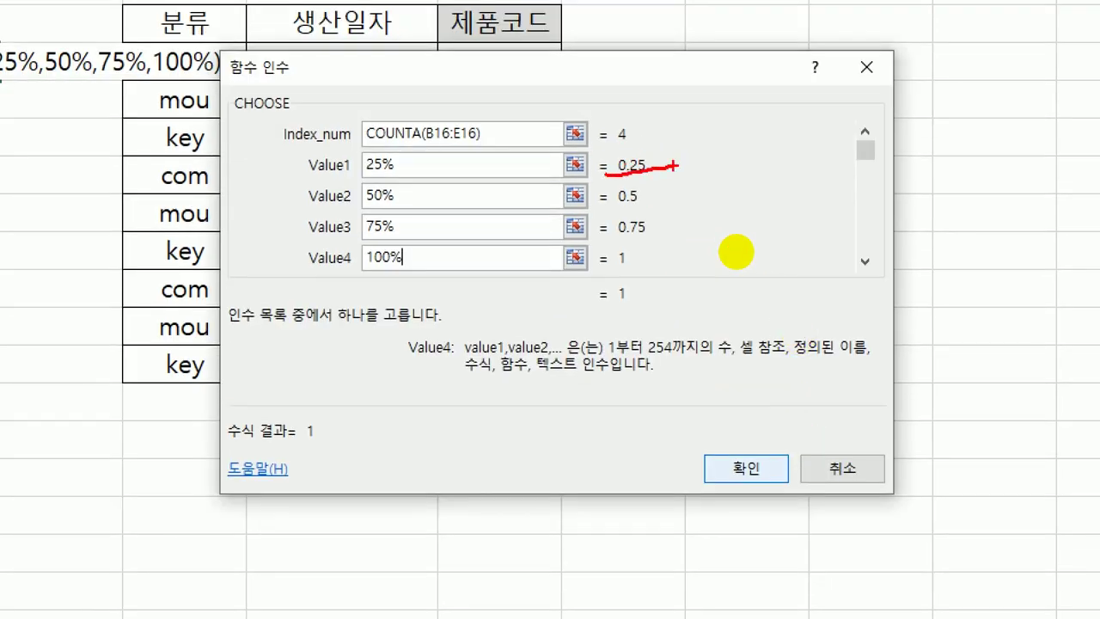
drag(608, 205, 662, 206)
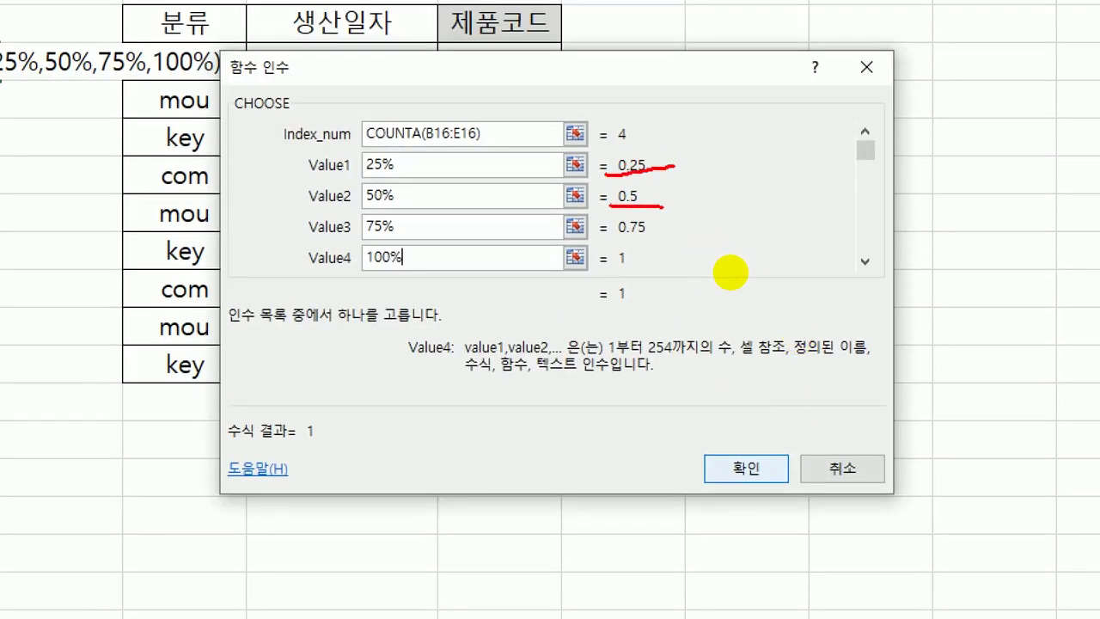
drag(605, 233, 682, 228)
drag(603, 274, 663, 271)
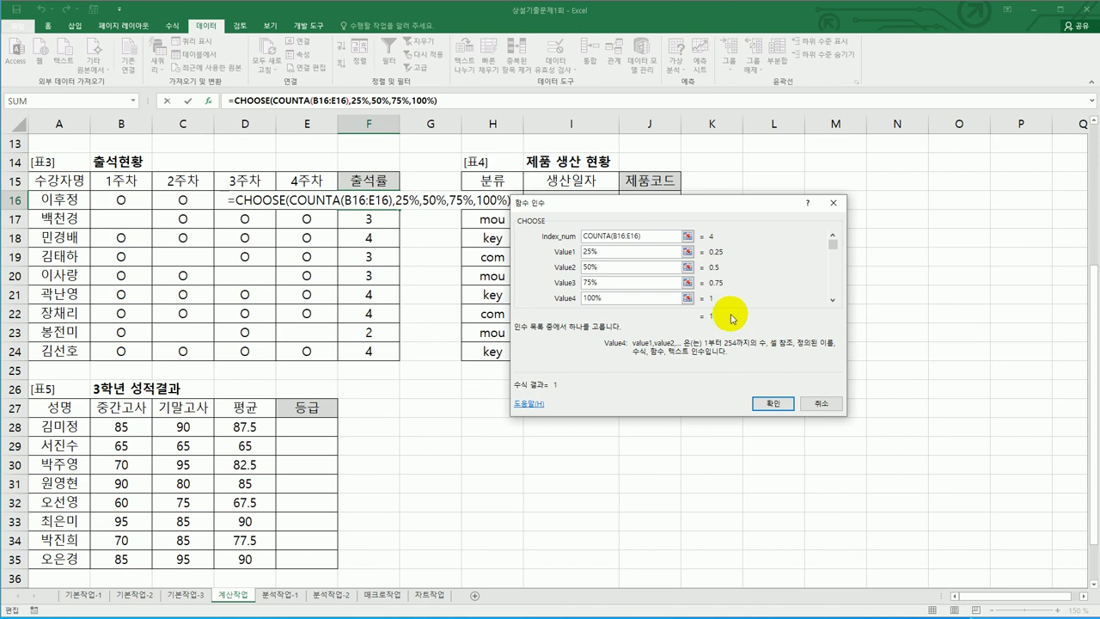
Step: Enclose CHOOSE's Value1 and Value2 in quotation marks, making them the text values "25%" and "50%"
click(588, 251)
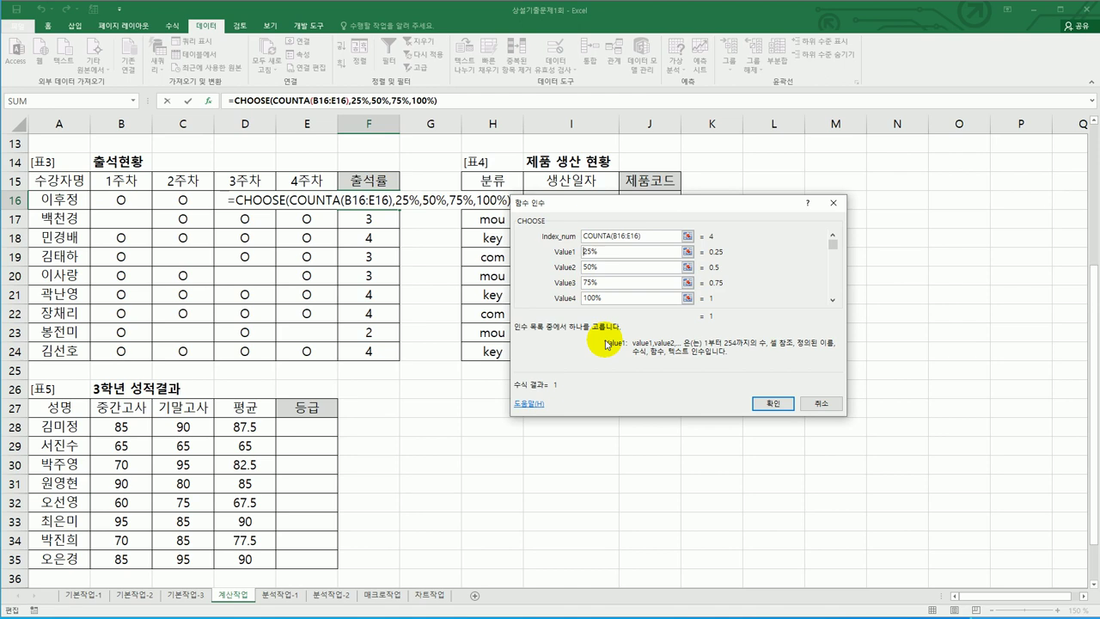
text("25%)
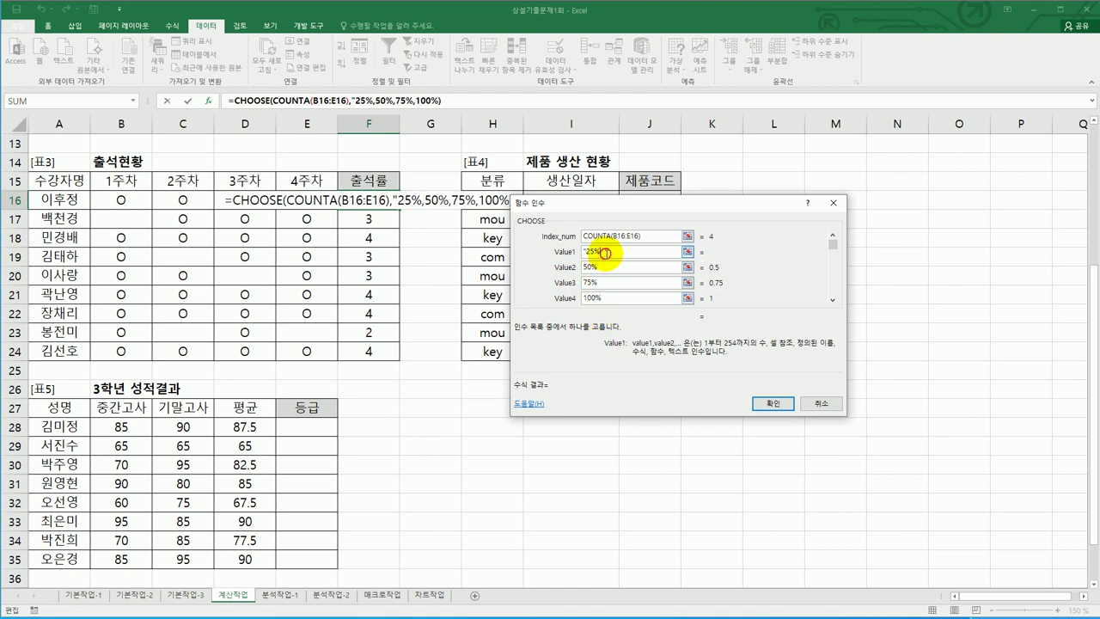
text(")
click(584, 267)
text("50%)
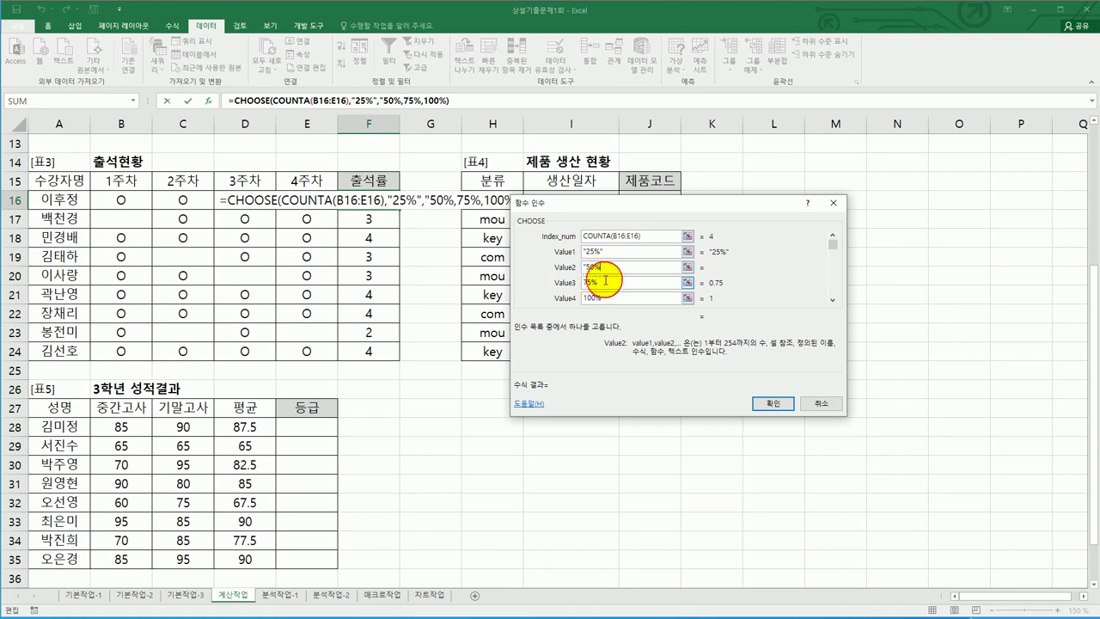
text(")
Step: Enclose CHOOSE's Value3 and Value4 in quotation marks as "75%" and "100%", and apply the finished formula to F16
click(585, 282)
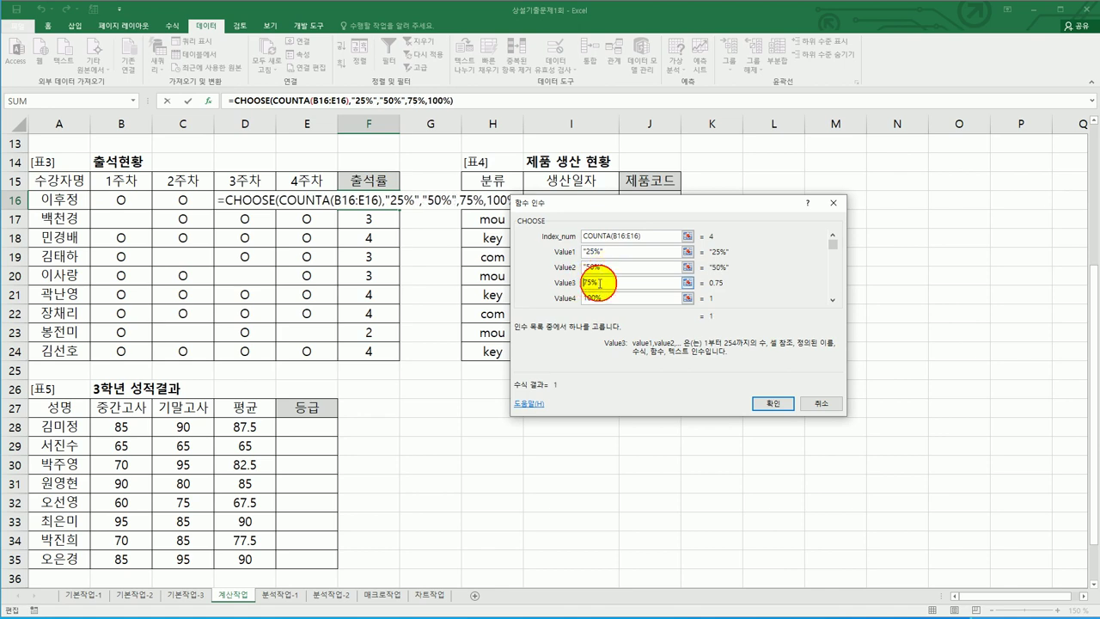
text(")
click(605, 281)
text(")
click(586, 297)
text(")
click(608, 297)
text("100%)
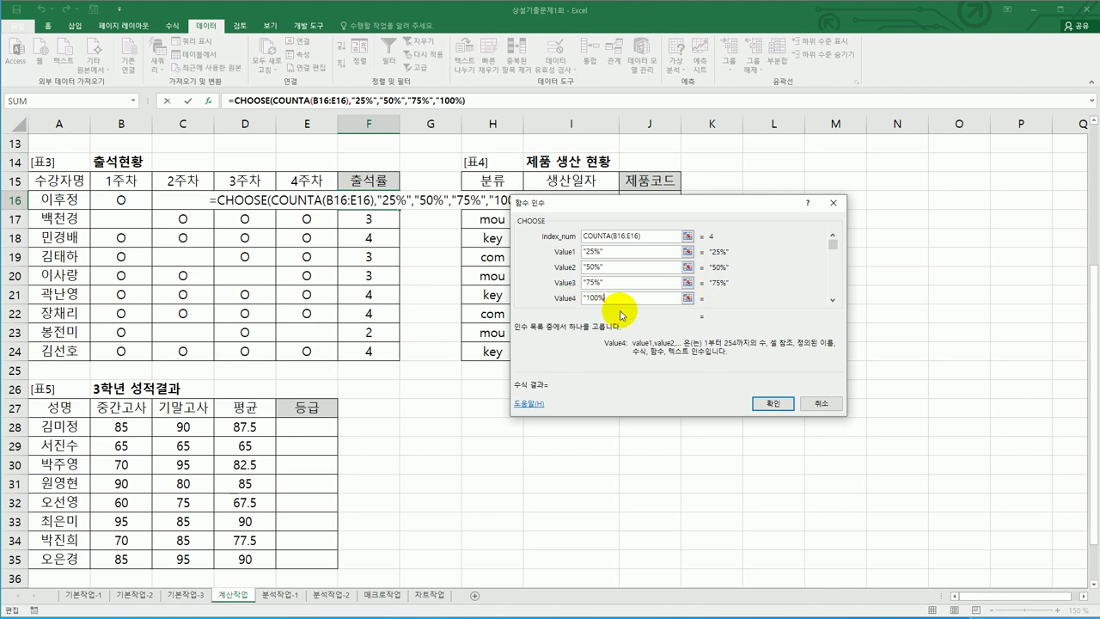
text(")
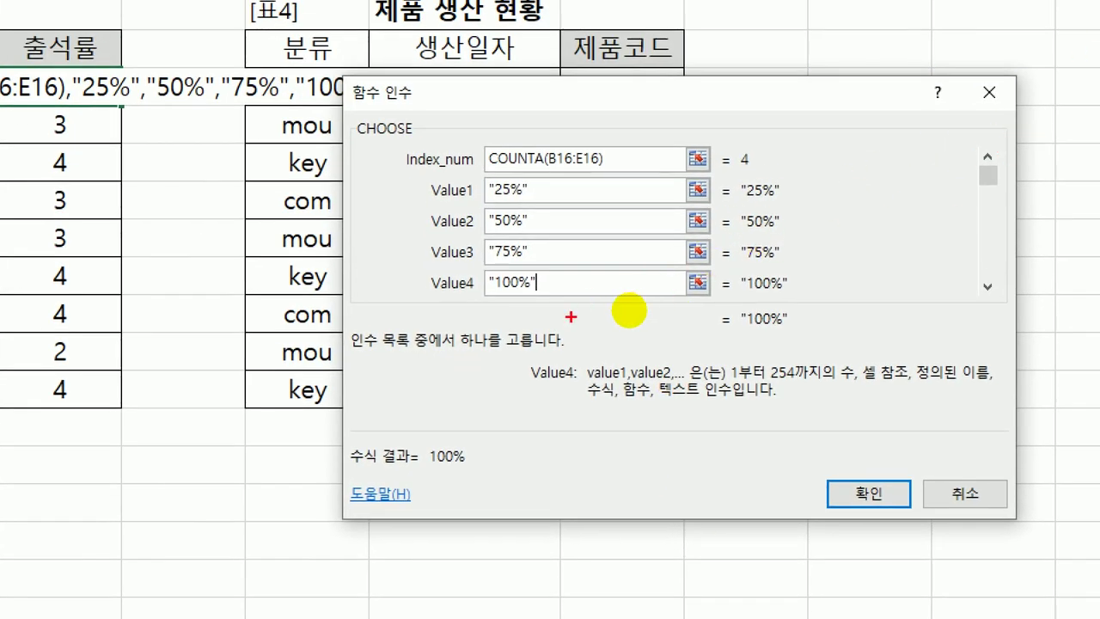
mouse_move(533, 328)
mouse_down()
mouse_move(436, 246)
mouse_move(558, 138)
mouse_move(581, 229)
mouse_move(526, 329)
mouse_up()
mouse_move(848, 464)
mouse_down()
mouse_move(865, 499)
mouse_move(907, 448)
mouse_up()
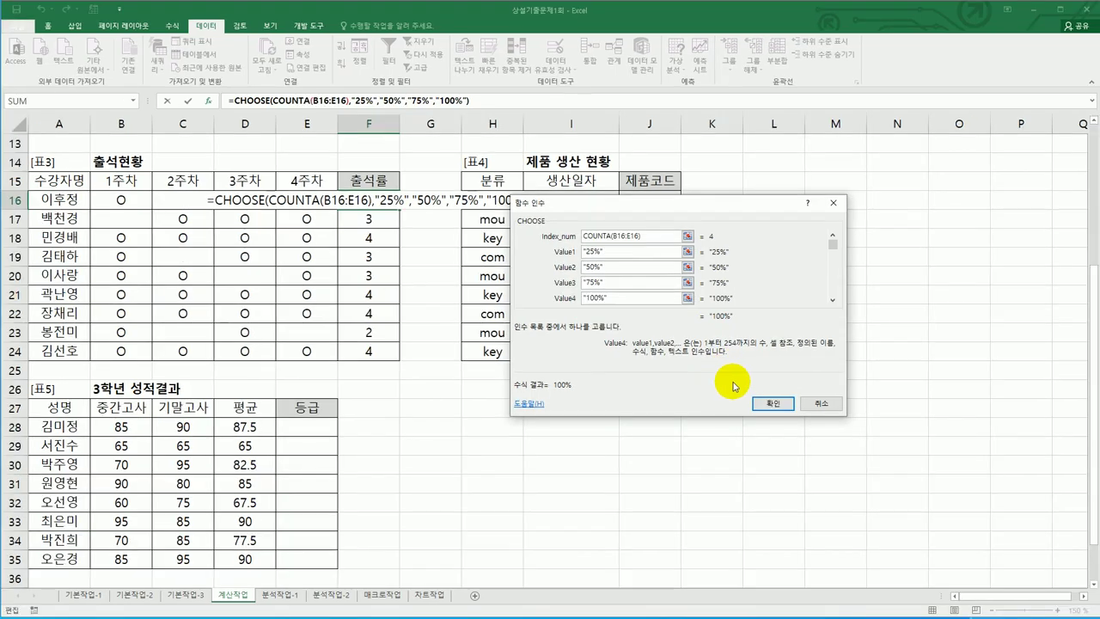
click(849, 490)
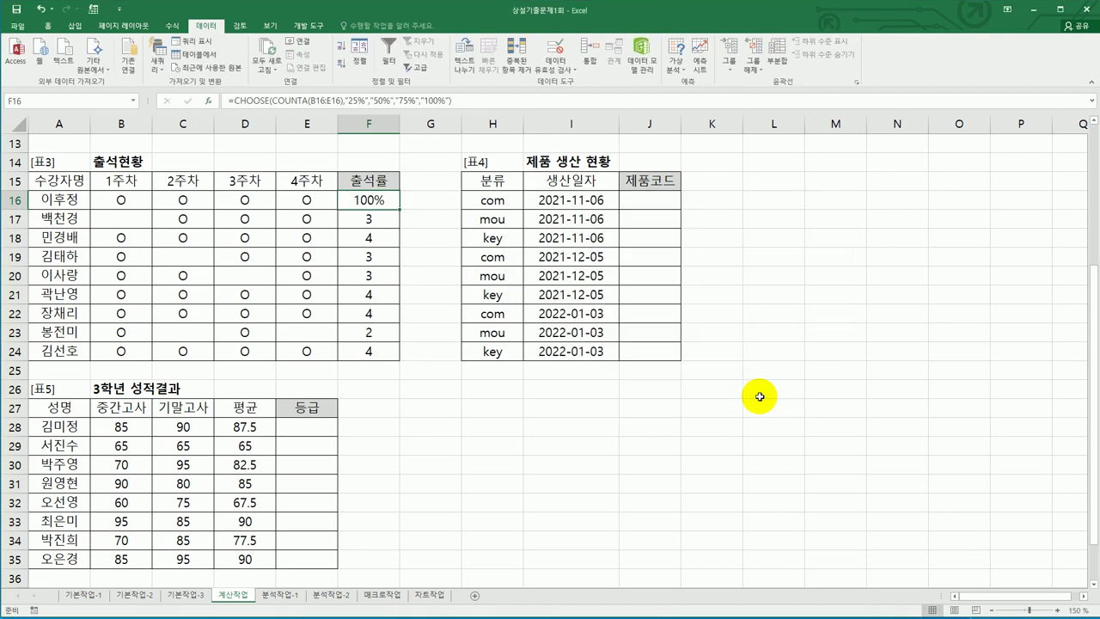
Step: Fill the attendance-rate formula from F16 down through F24 in 표3
drag(399, 210, 407, 365)
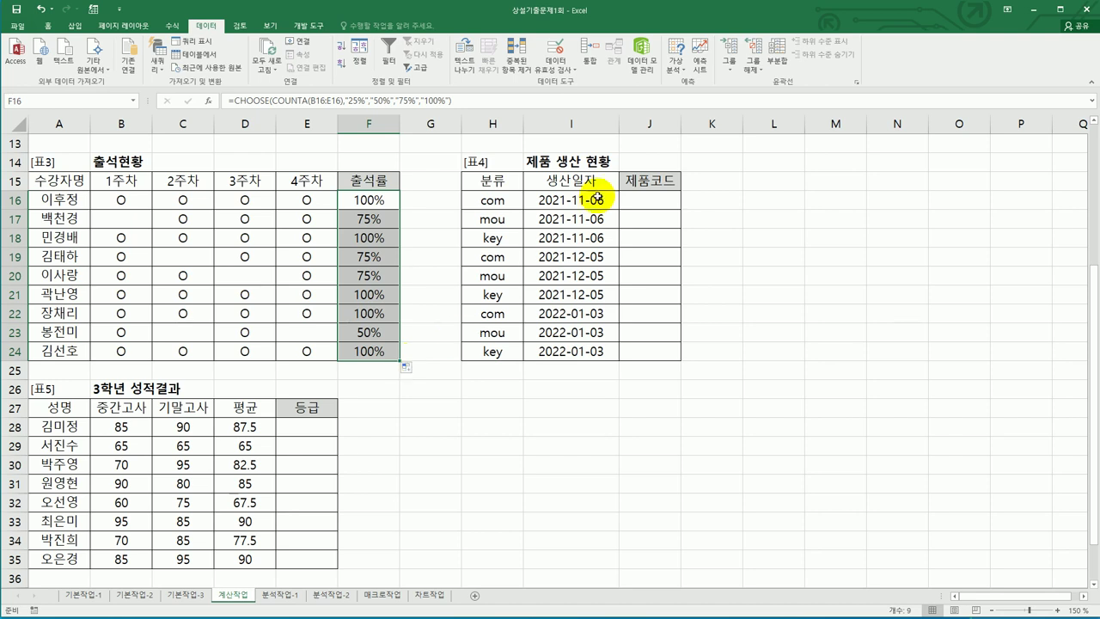
Step: Enter =UPPER(H16) in J16 of 표4's 제품코드 column and fill it down through J24
click(637, 198)
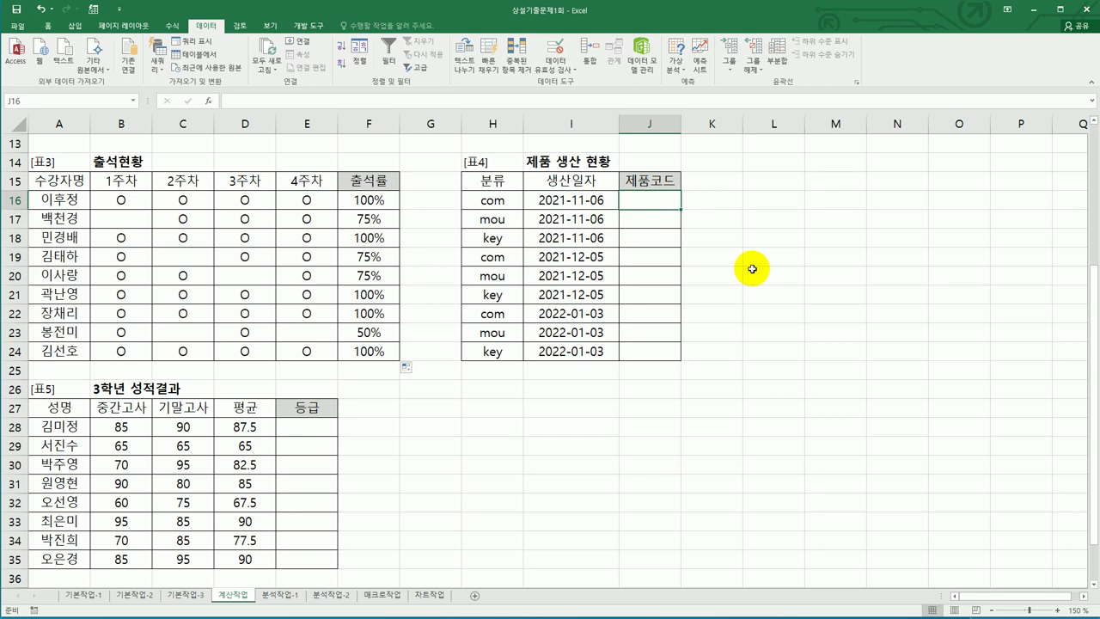
text(=up)
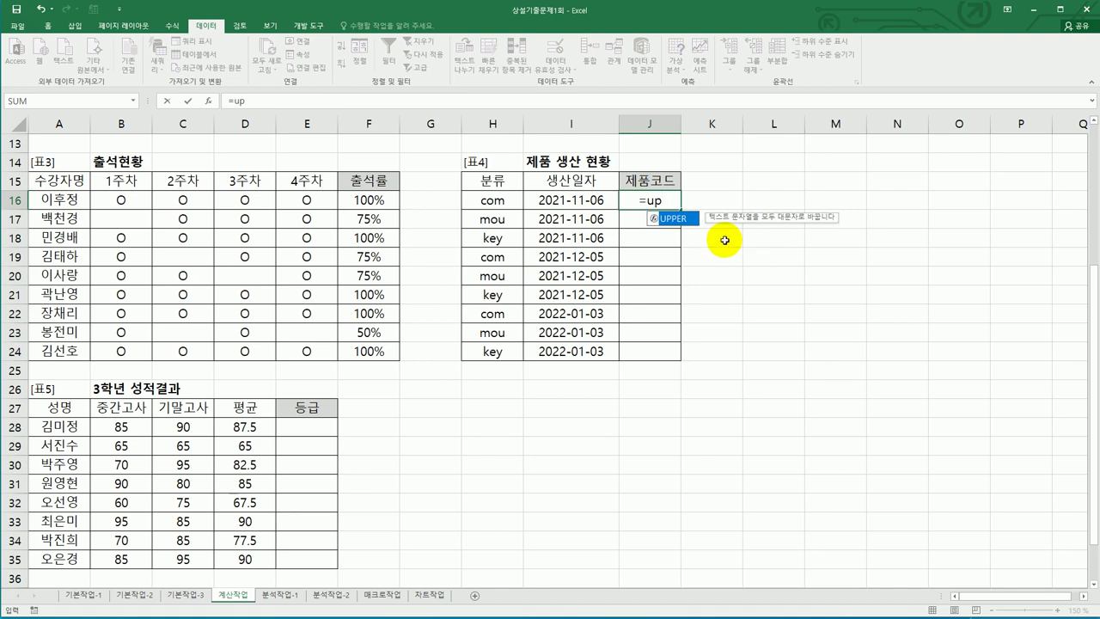
double_click(670, 218)
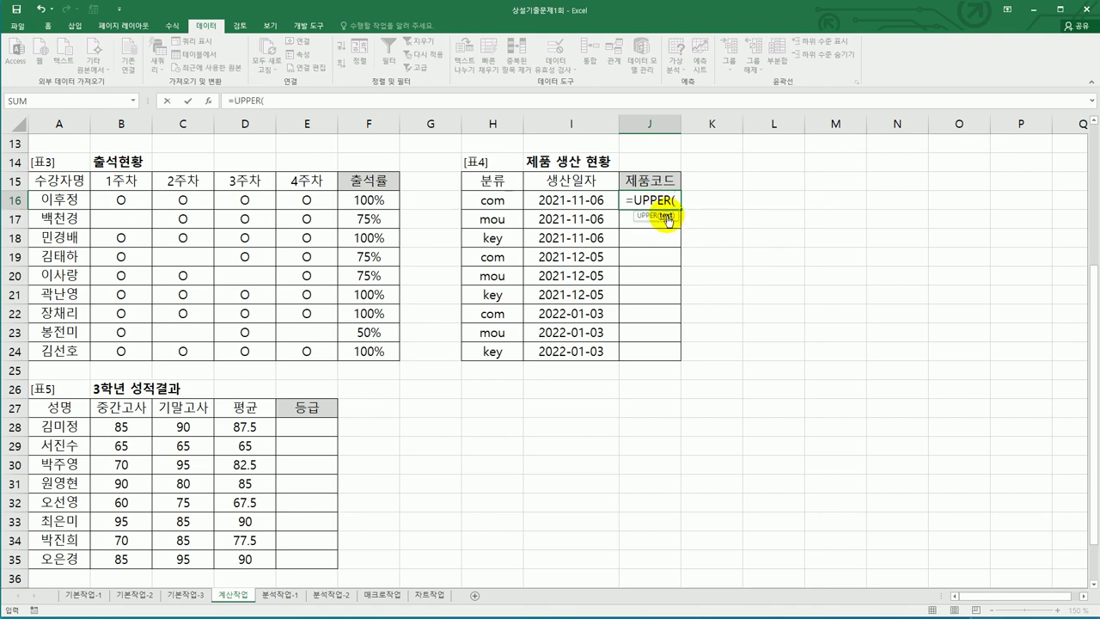
click(486, 200)
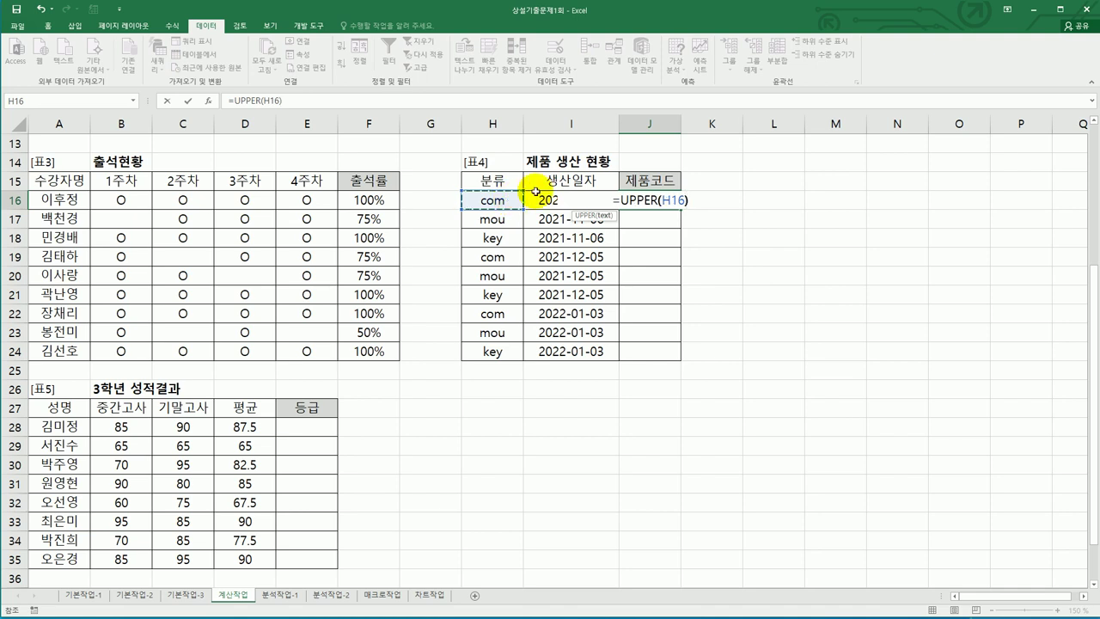
key(Return)
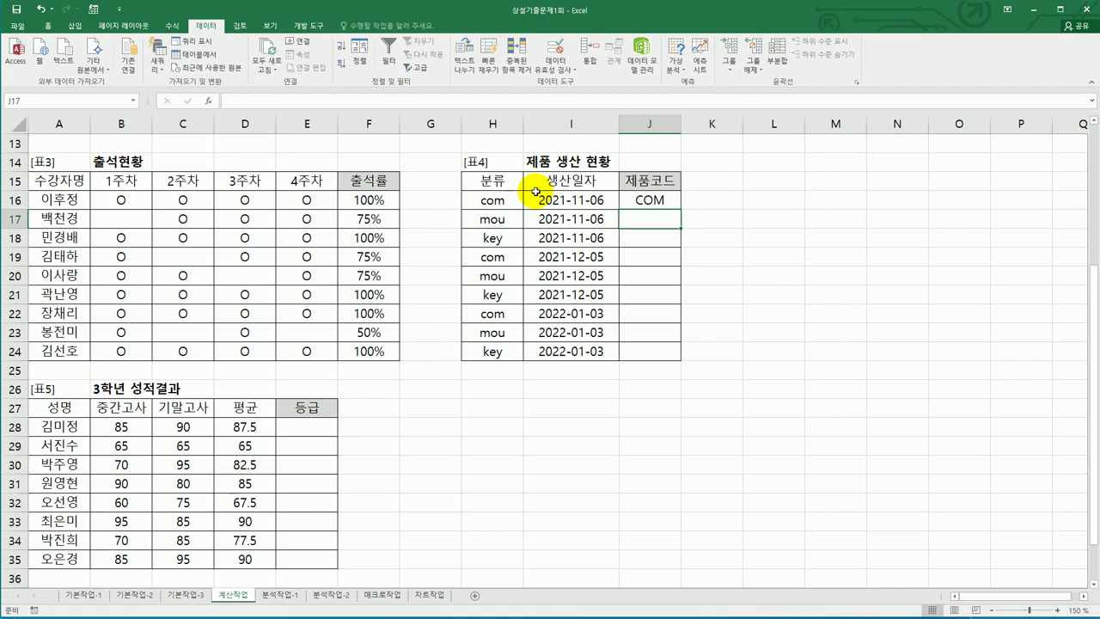
click(651, 201)
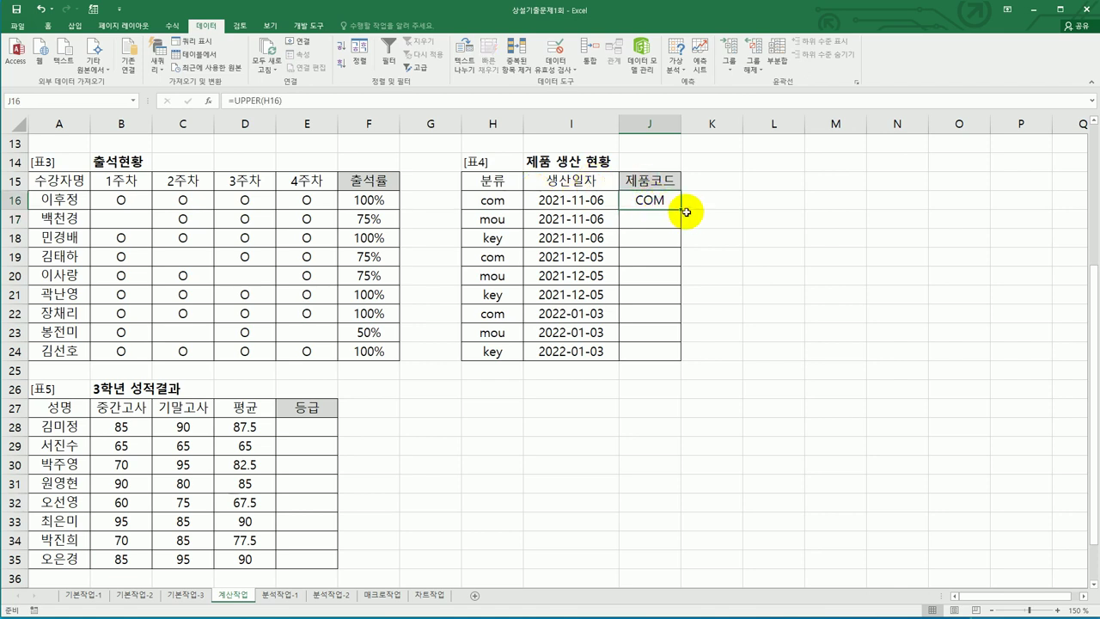
drag(686, 214, 684, 354)
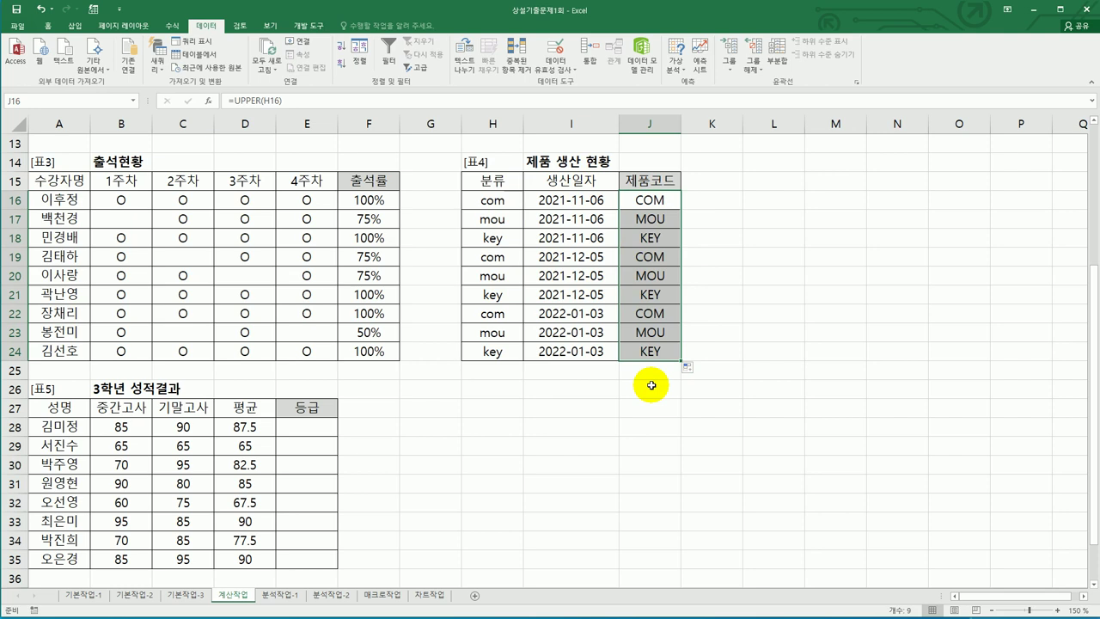
Step: Extend the UPPER formula in J16 with a joined hyphen by appending &"-"& after UPPER(H16)
click(647, 201)
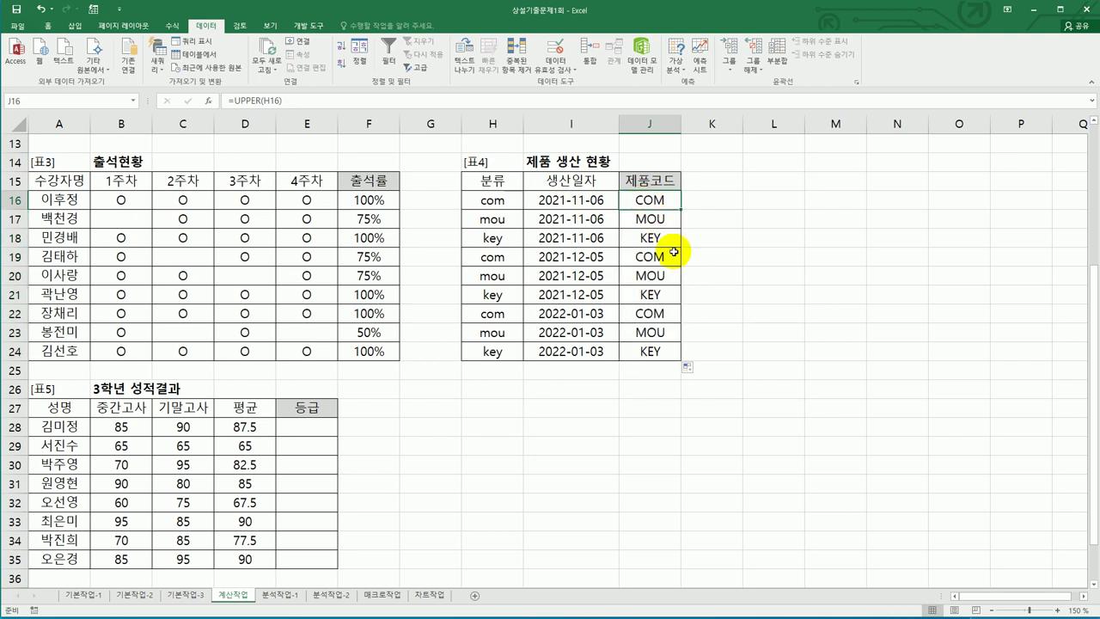
double_click(670, 205)
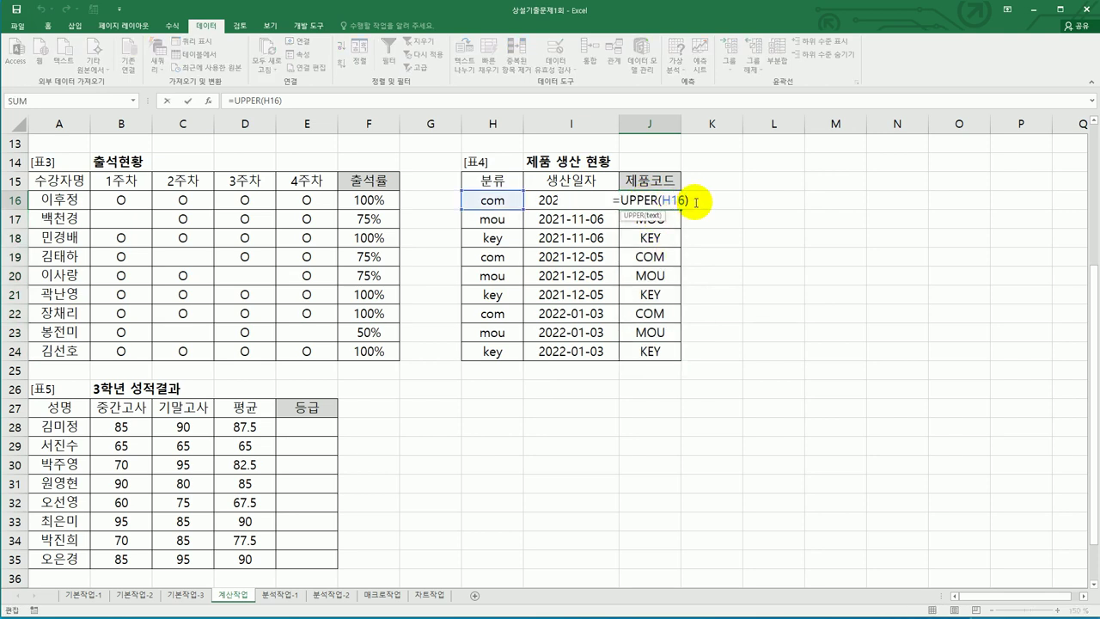
key(End)
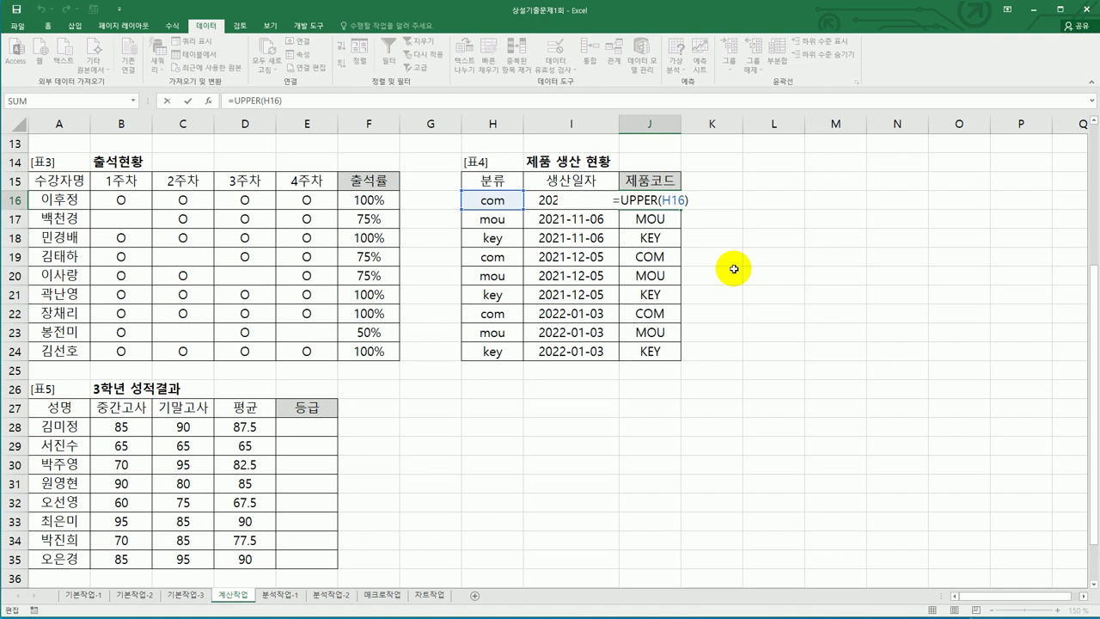
text(&)
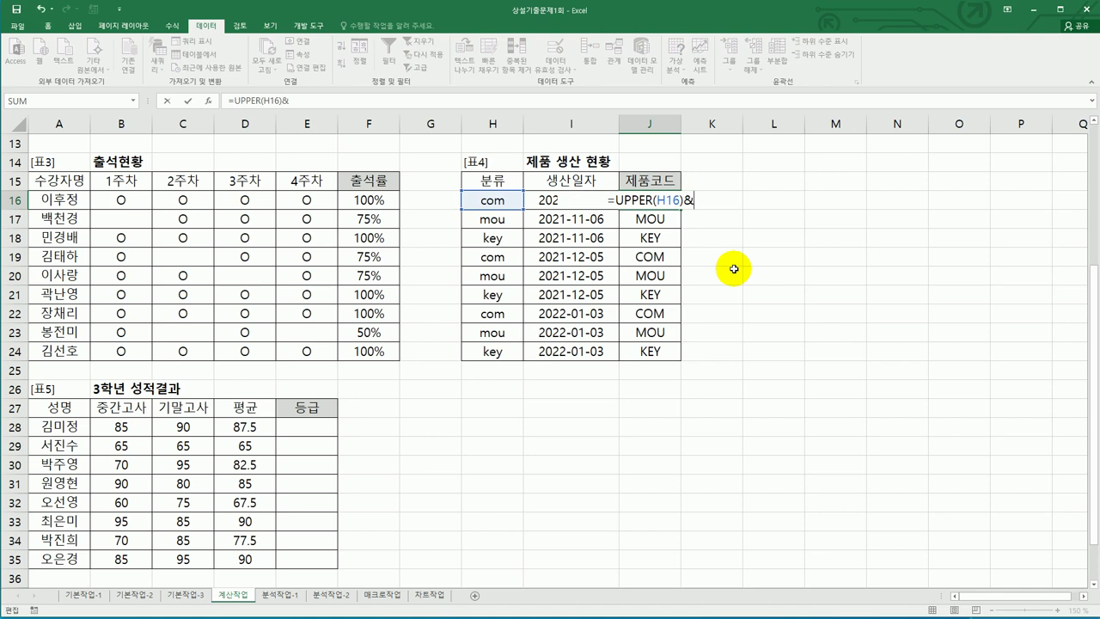
text("-)
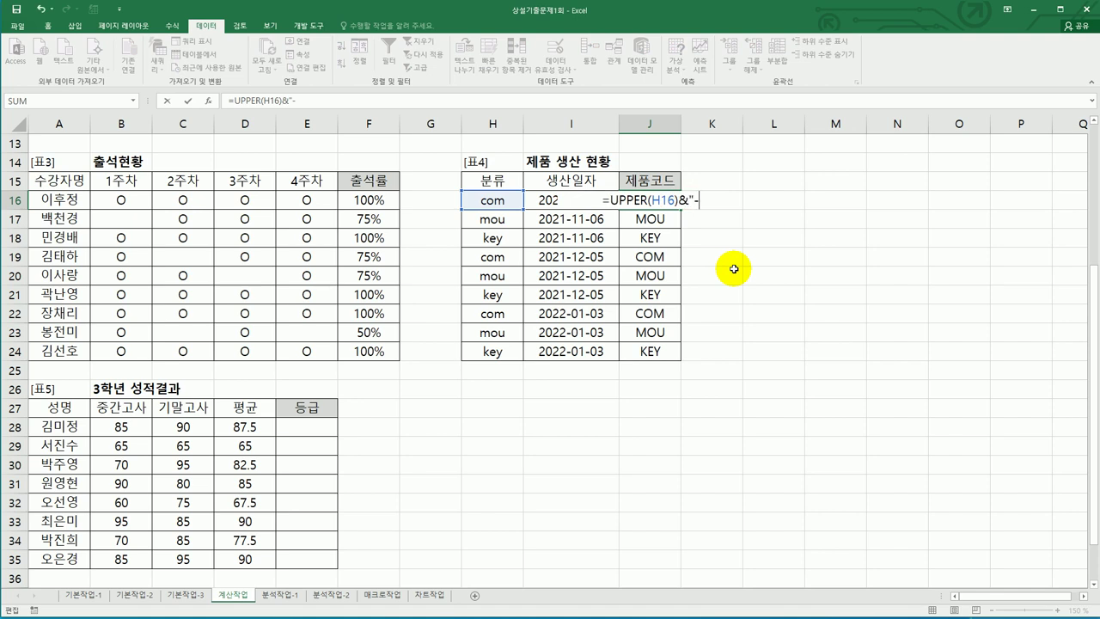
text("&)
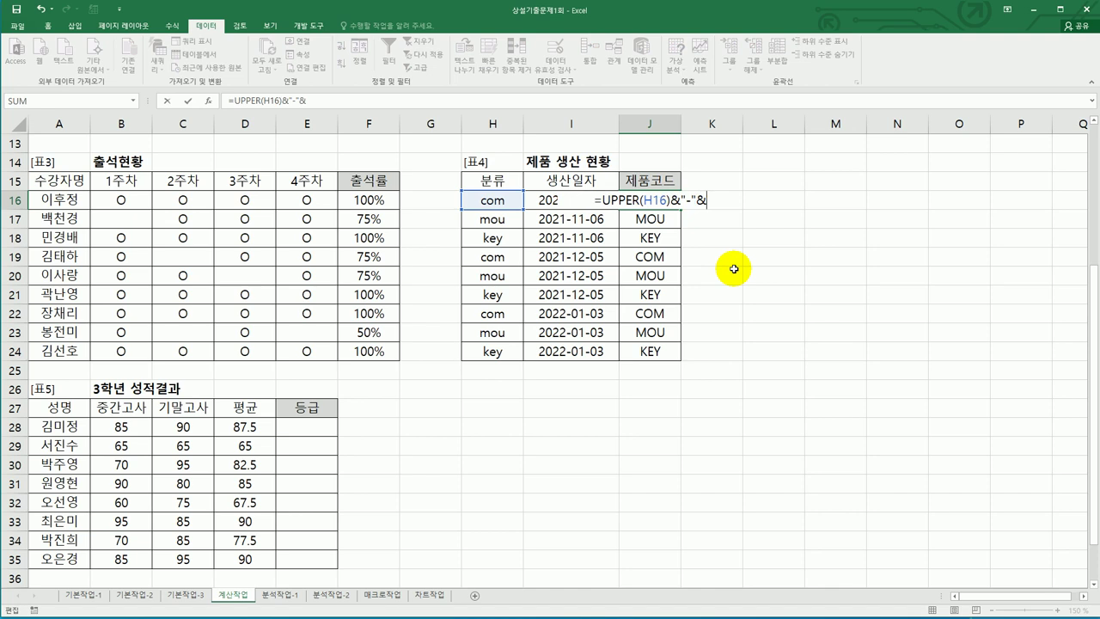
Step: Add MONTH(I16) to the end of J16's formula and apply it as =UPPER(H16)&"-"&MONTH(I16)
text(m)
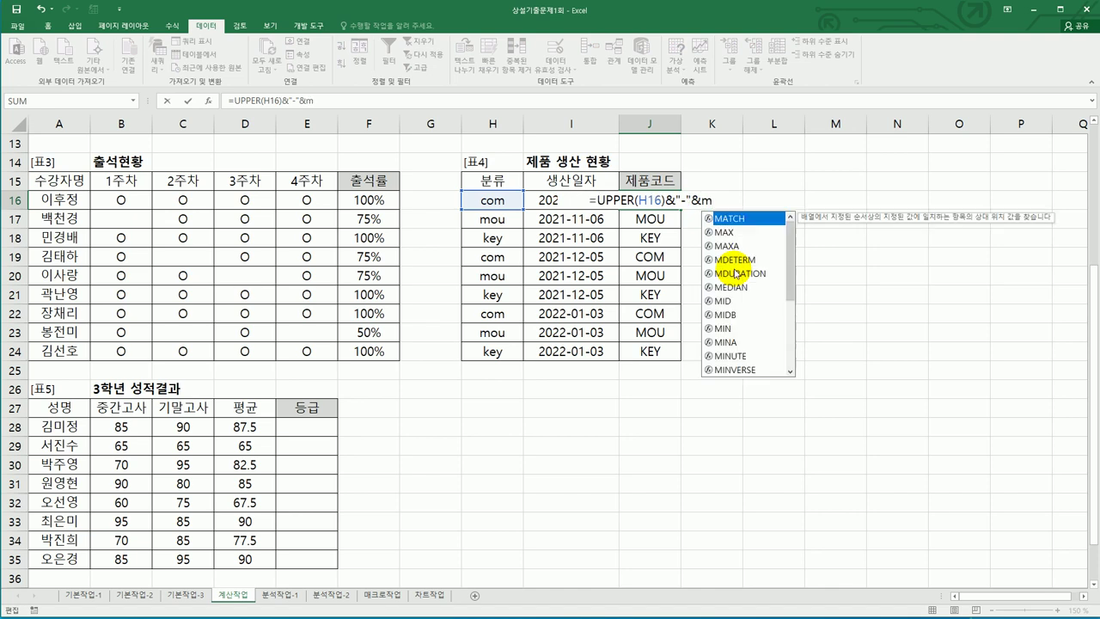
text(o)
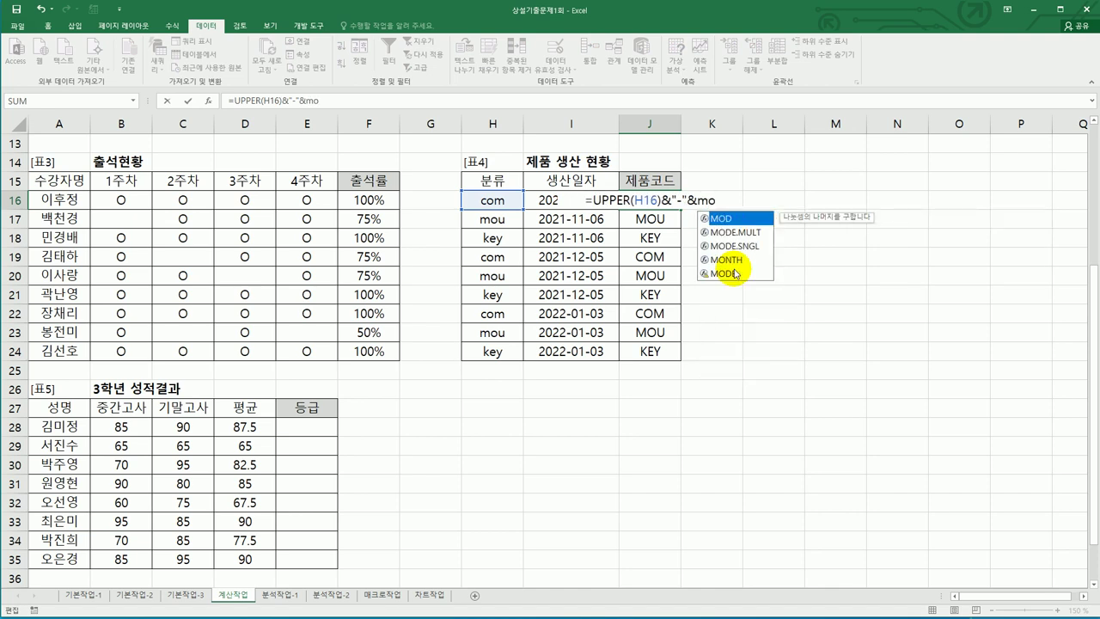
click(741, 259)
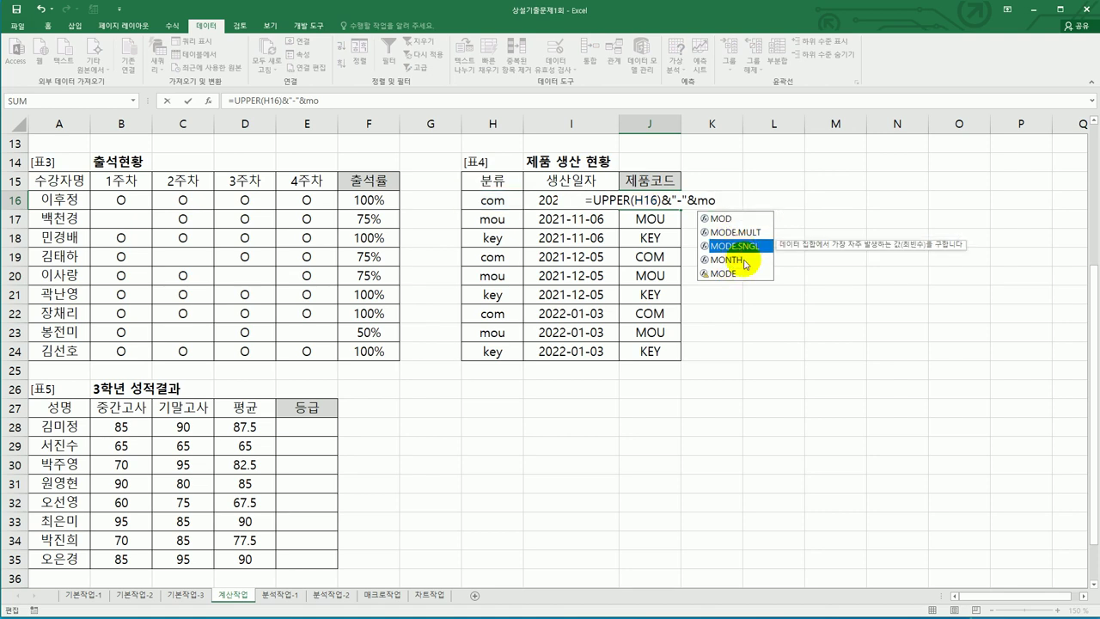
double_click(744, 260)
click(539, 200)
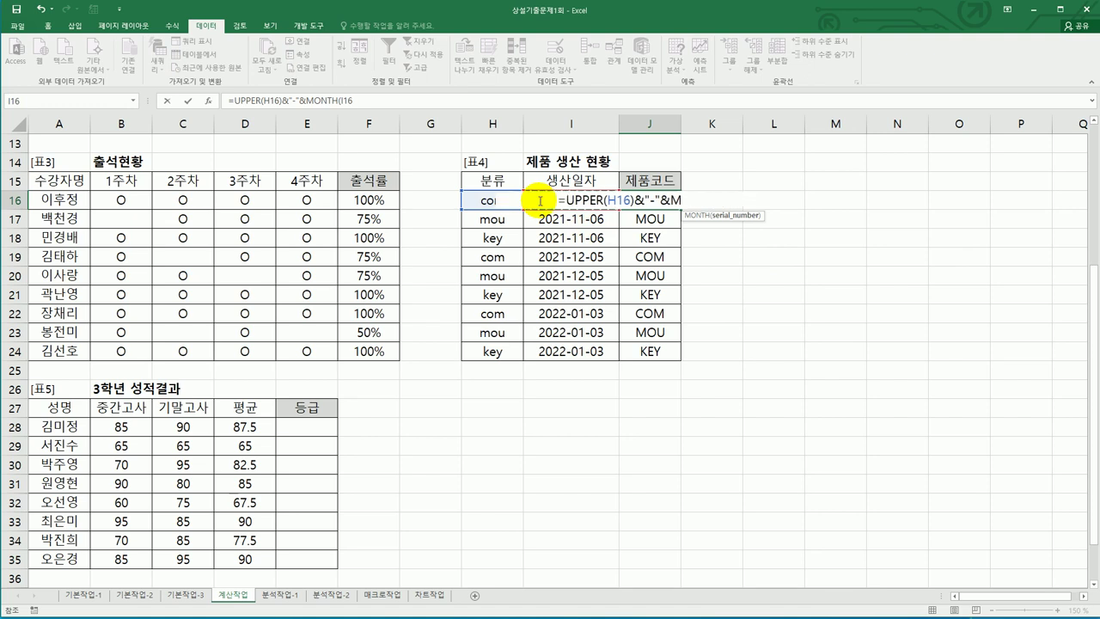
key(Return)
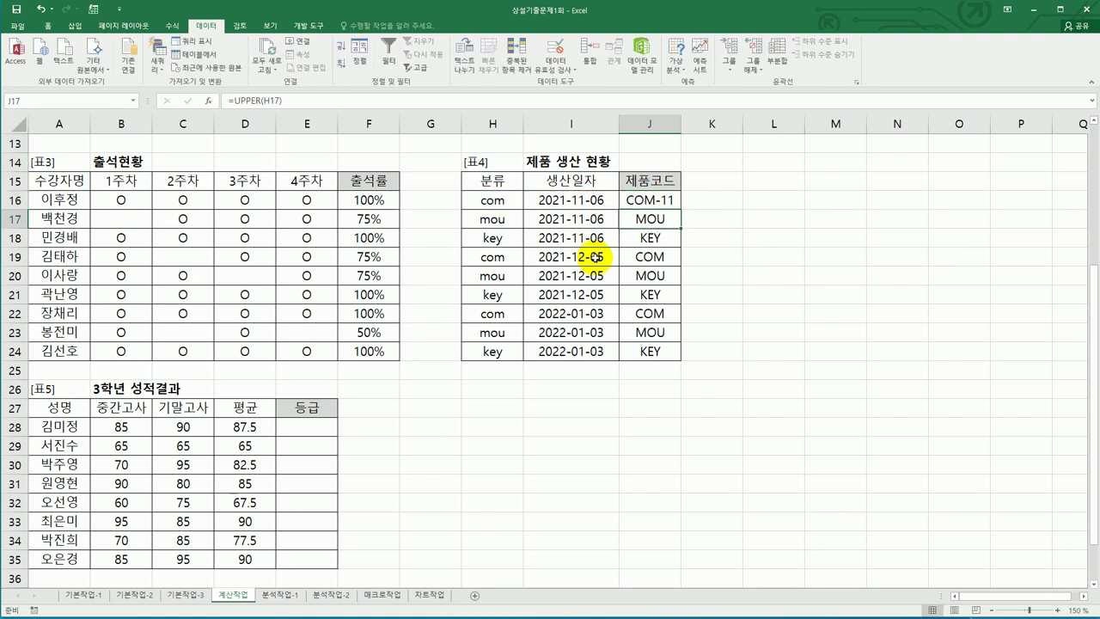
Step: Fill J16's product code formula down through J24 and check the copied formula in J24
click(664, 203)
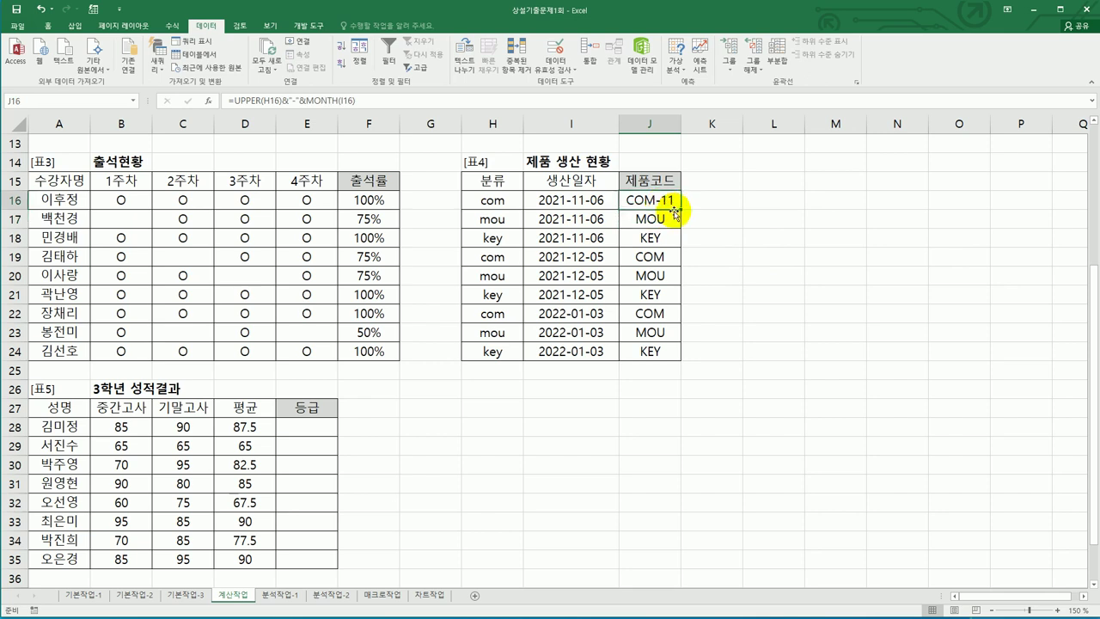
drag(680, 209, 667, 364)
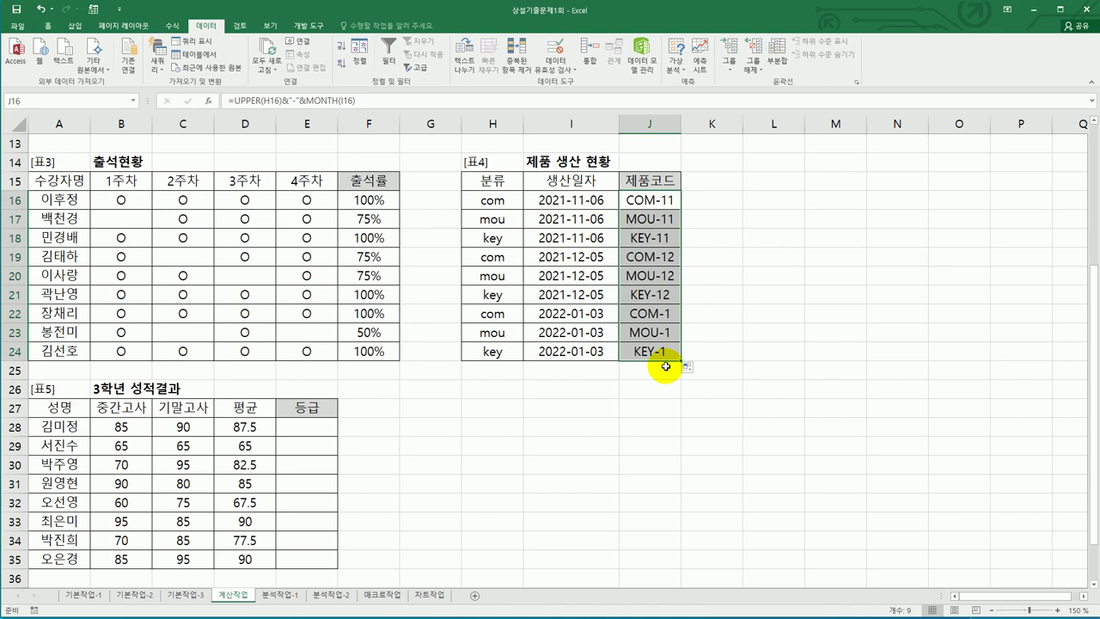
click(646, 352)
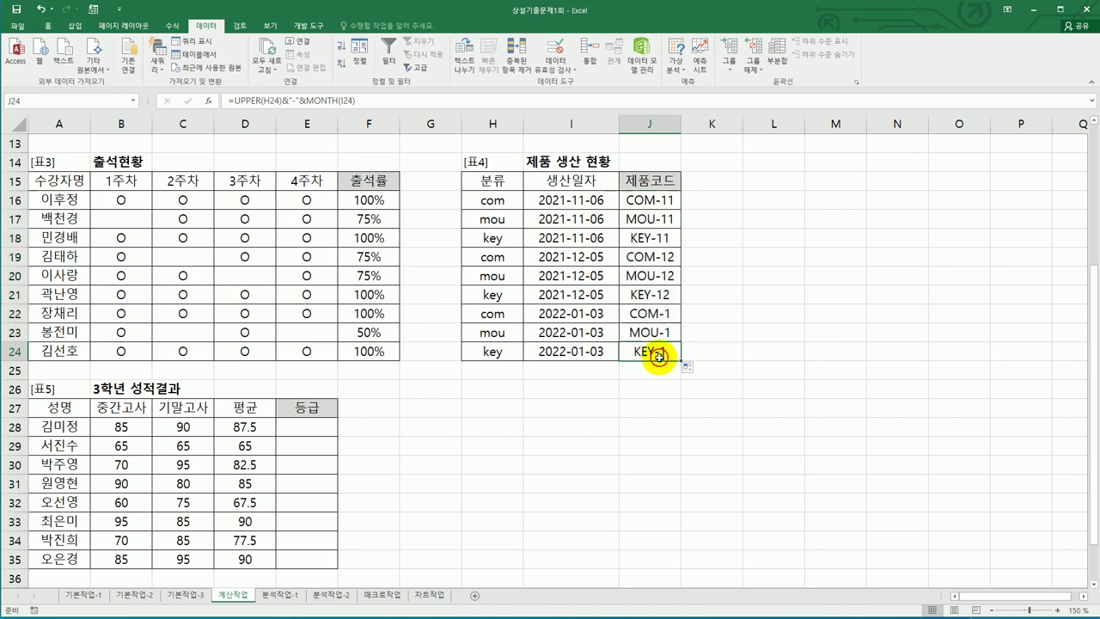
Step: Examine 표5's empty 등급 column, the 등급표 lookup range B38:E39 and the average in D28
click(319, 425)
scroll(319, 423, down, 2)
scroll(319, 422, down, 2)
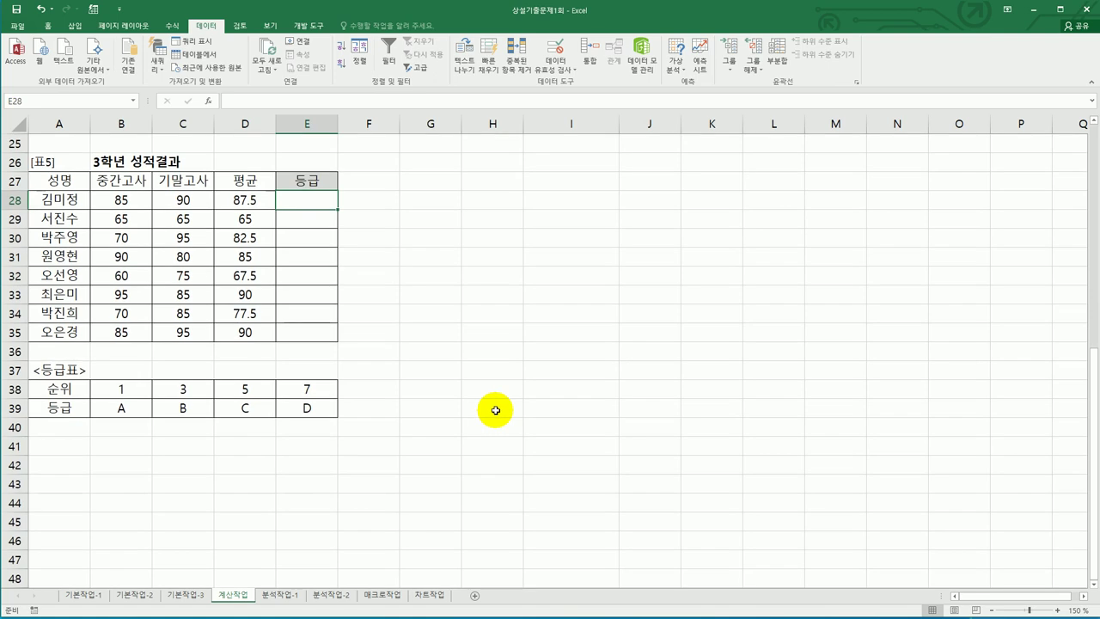
drag(120, 389, 295, 409)
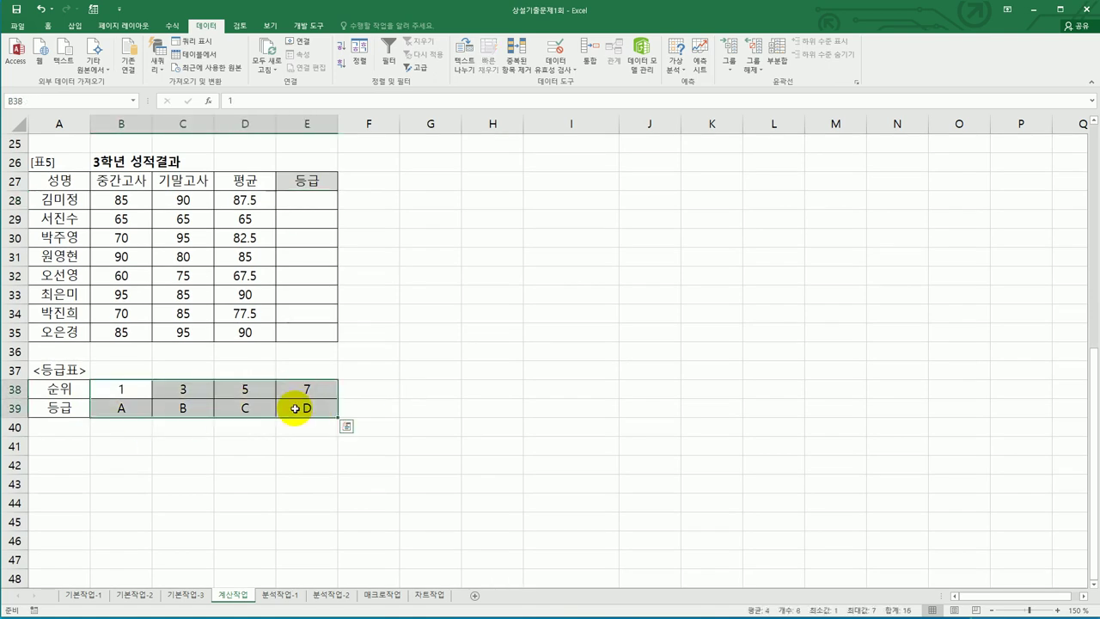
click(246, 202)
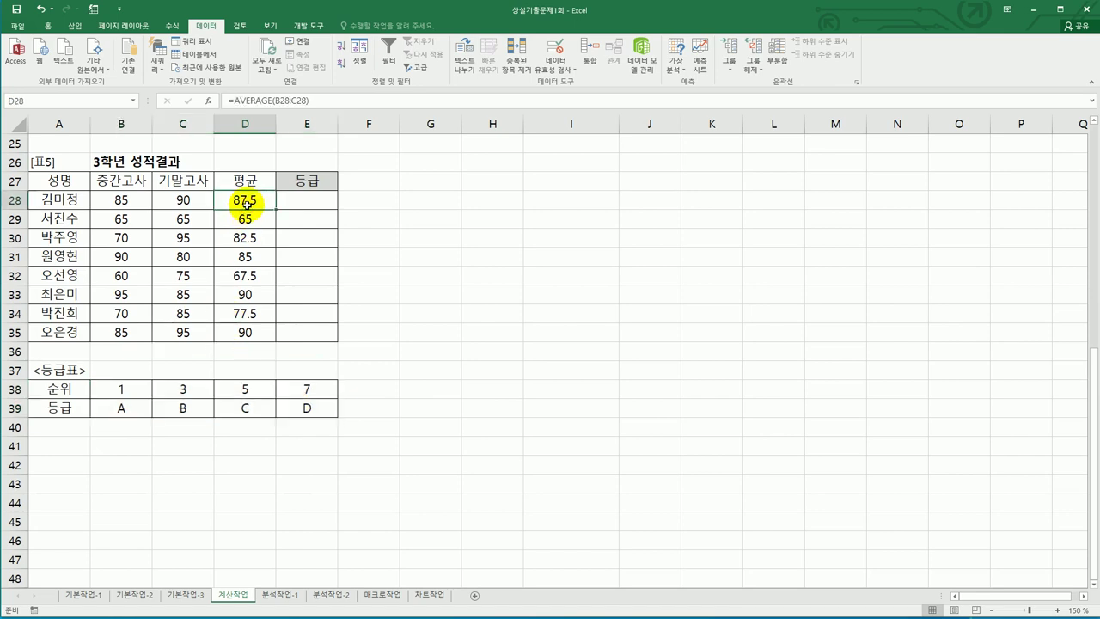
Step: Examine the average scores and the rank-to-grade pairs in the lookup table B38:E39
drag(138, 389, 292, 412)
click(301, 200)
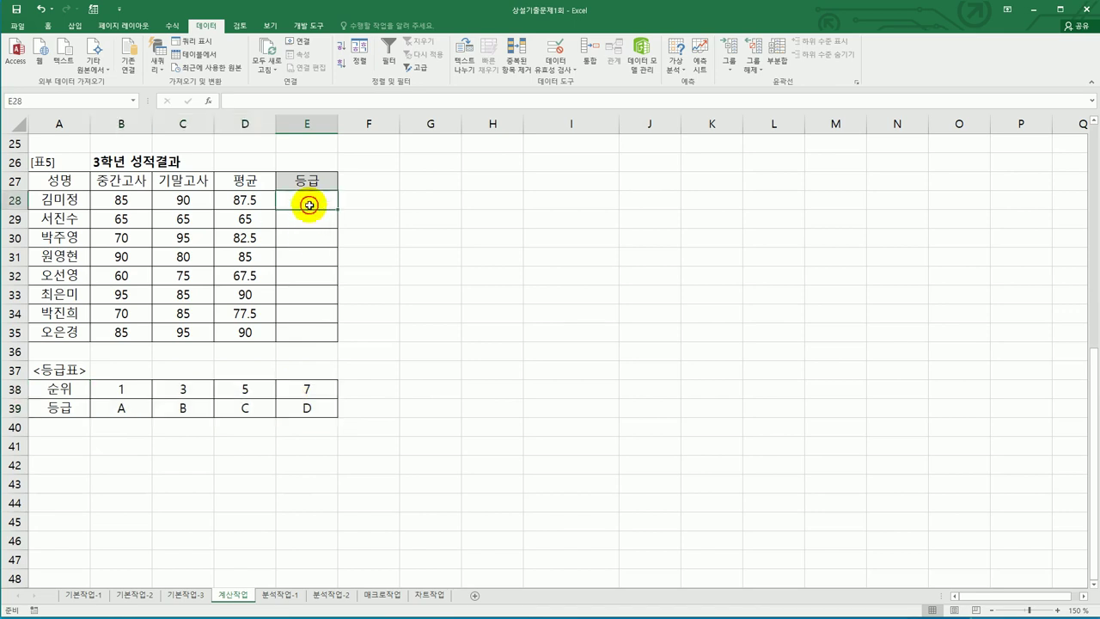
click(263, 203)
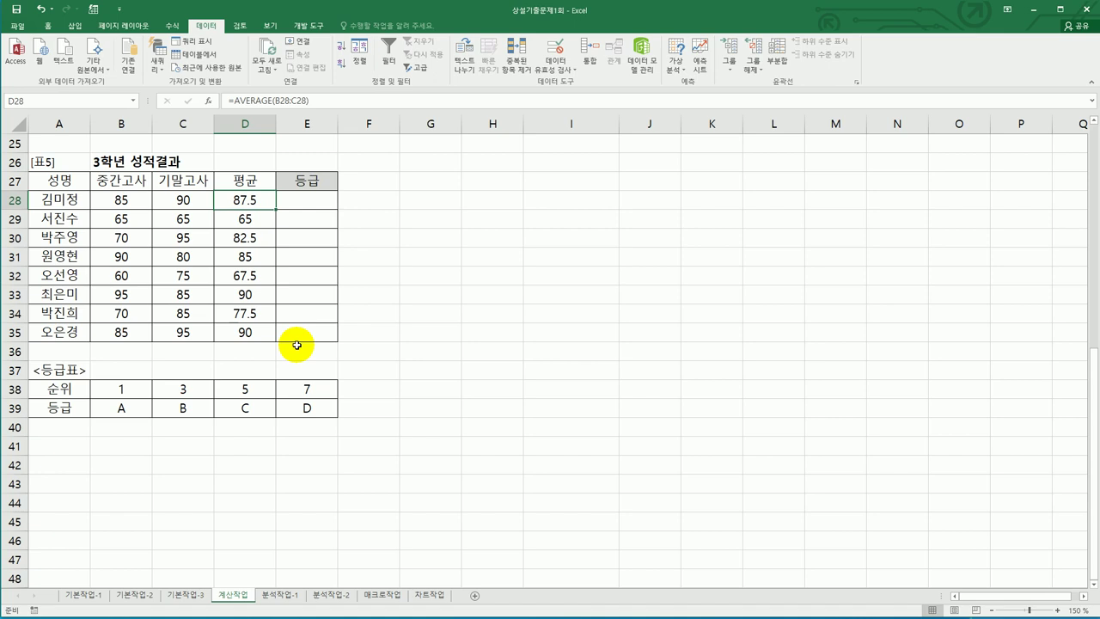
click(126, 389)
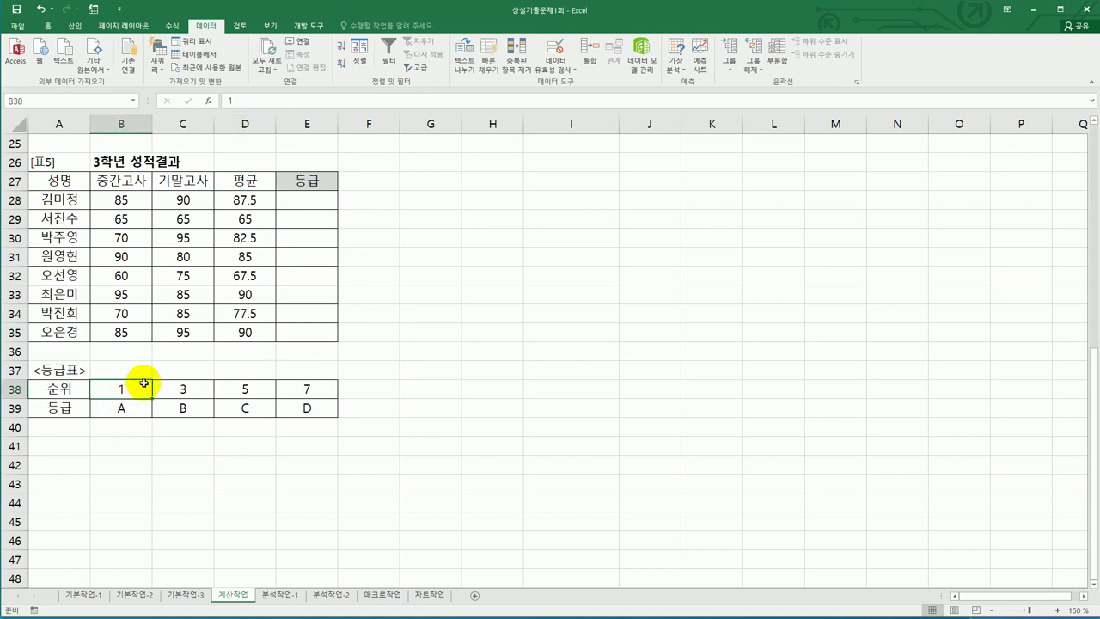
drag(170, 394, 207, 409)
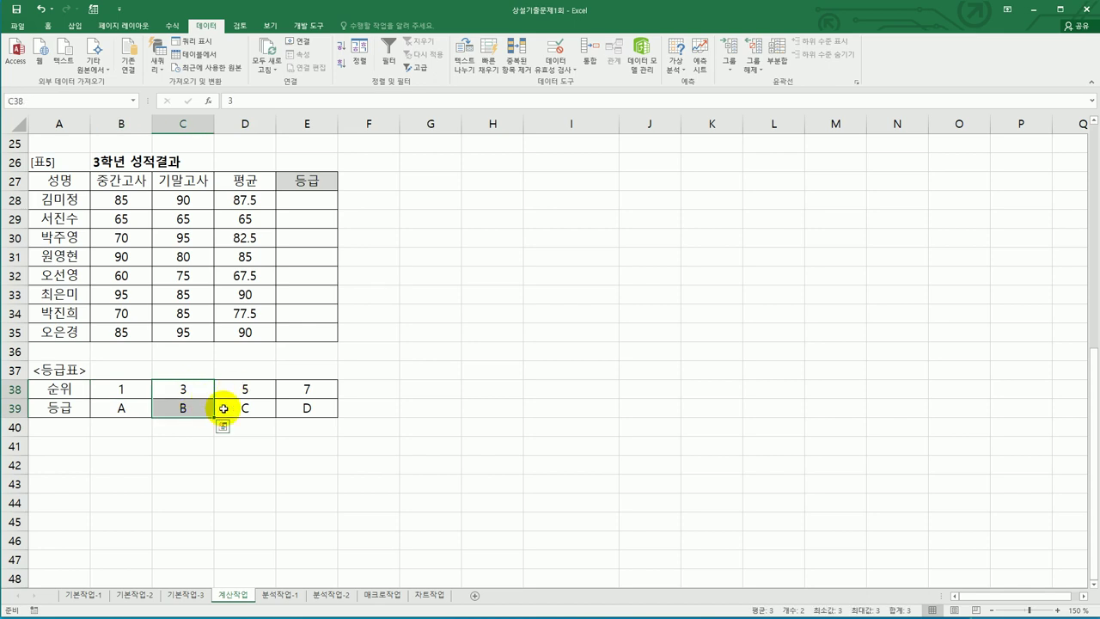
click(251, 392)
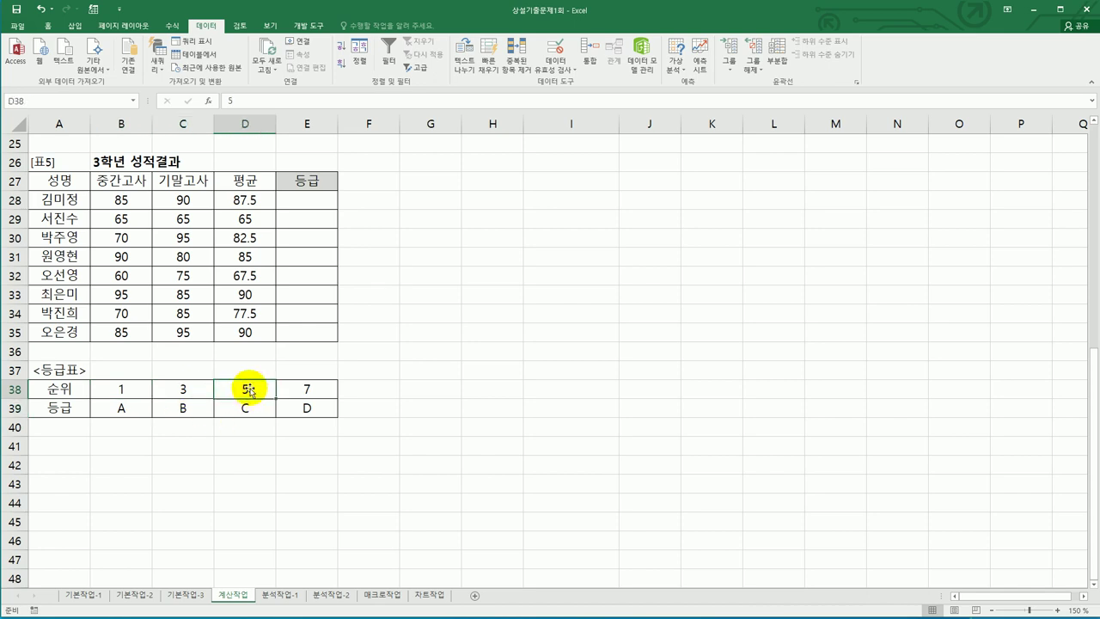
drag(246, 391, 246, 407)
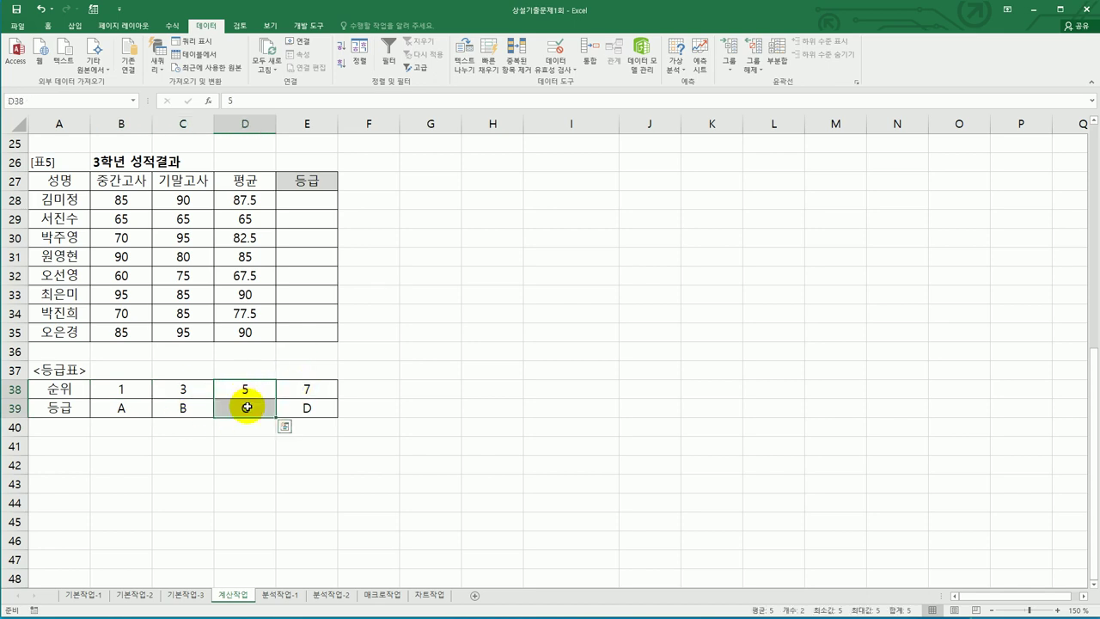
click(290, 388)
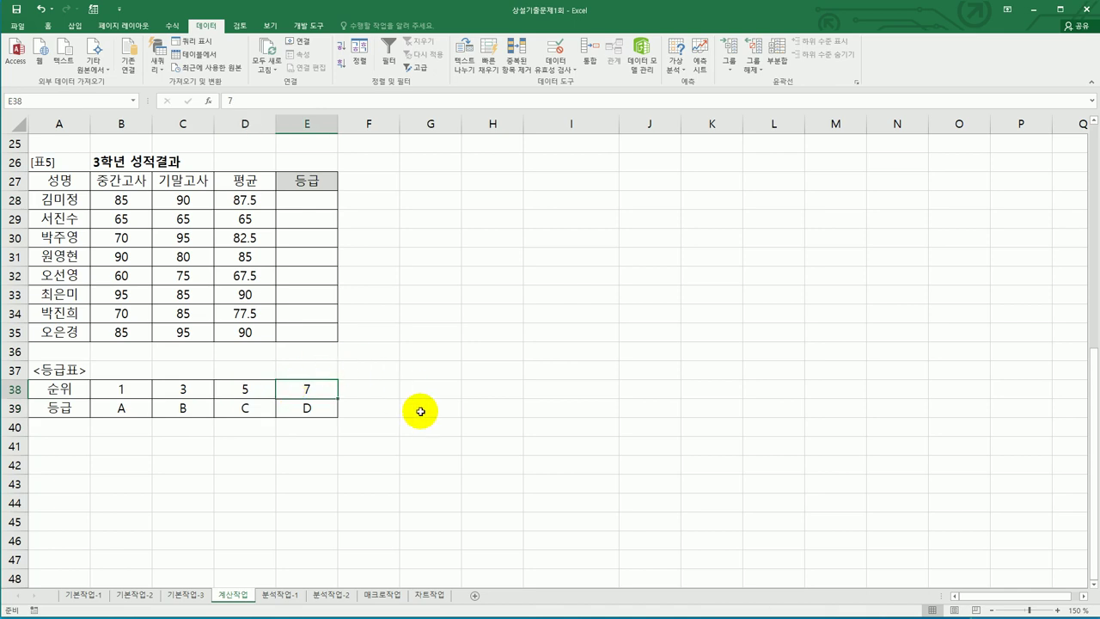
click(237, 198)
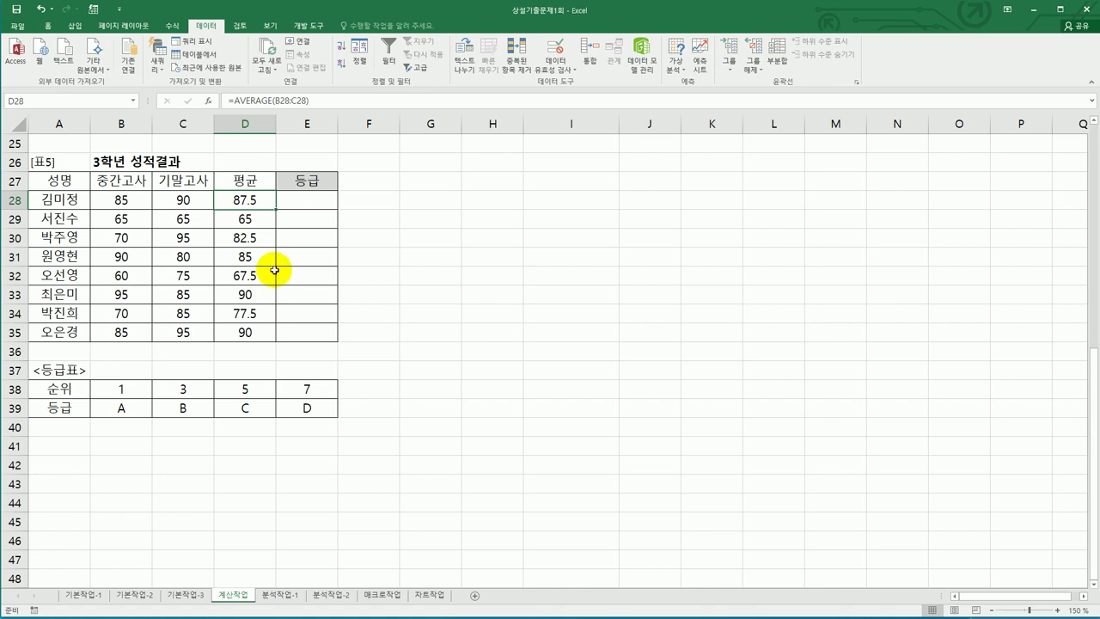
Step: Start a RANK.EQ formula in cell E28, the first cell of the 등급 column
click(304, 204)
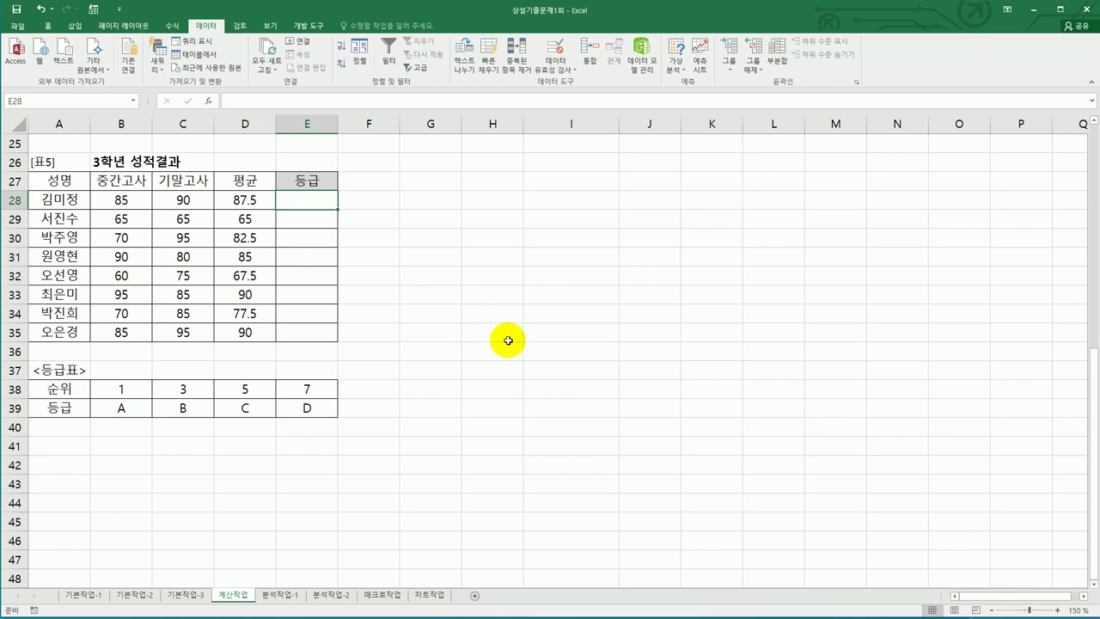
text(=r)
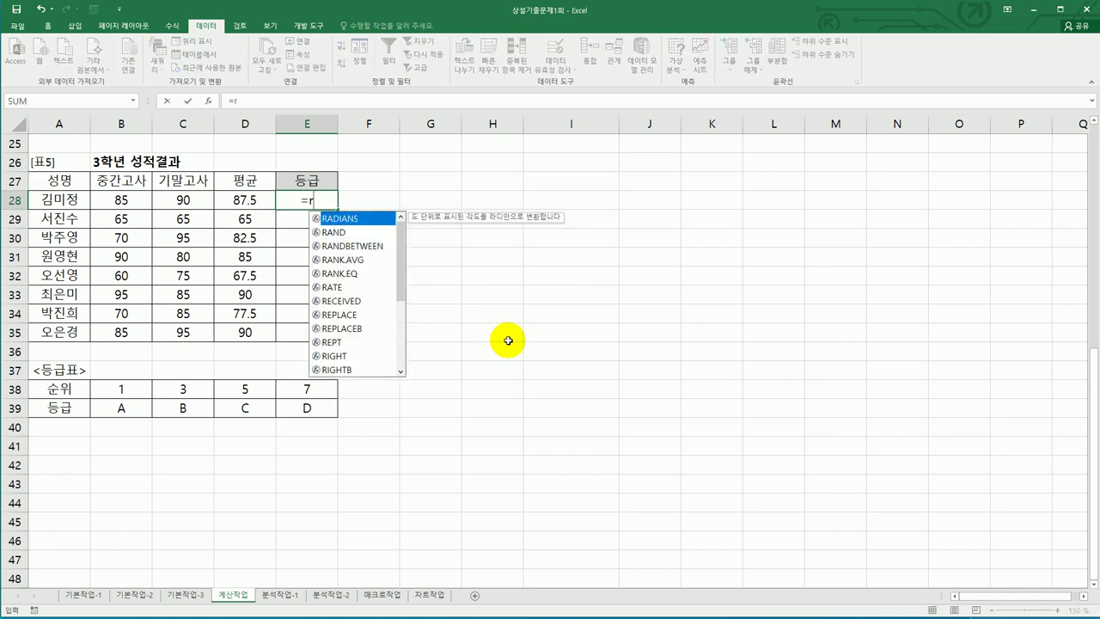
text(ank)
key(Down)
key(Down)
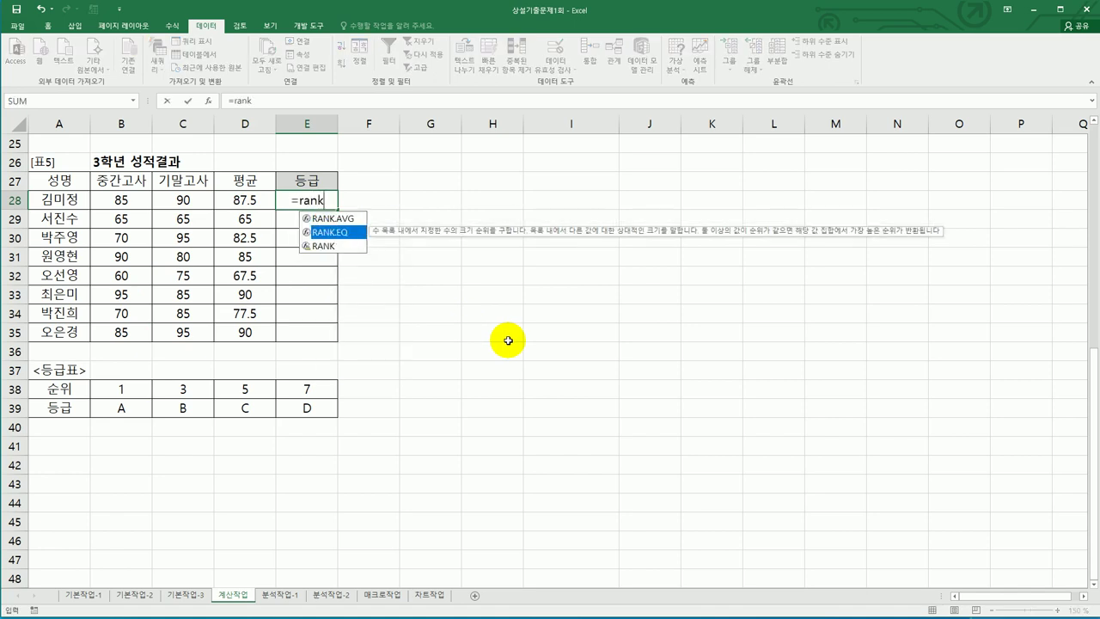
key(Up)
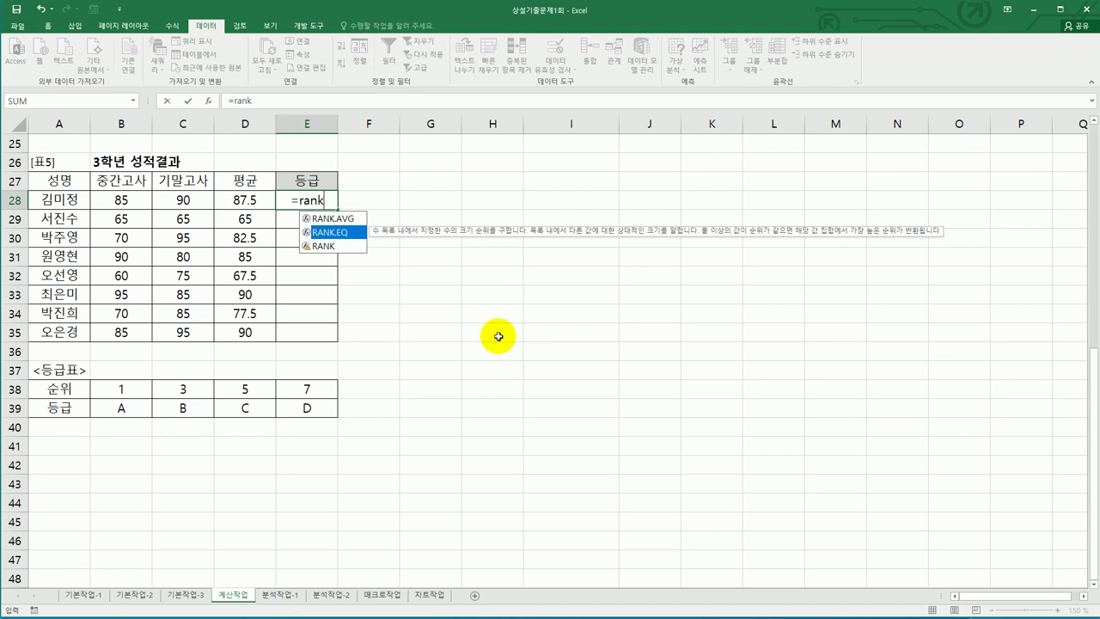
double_click(336, 239)
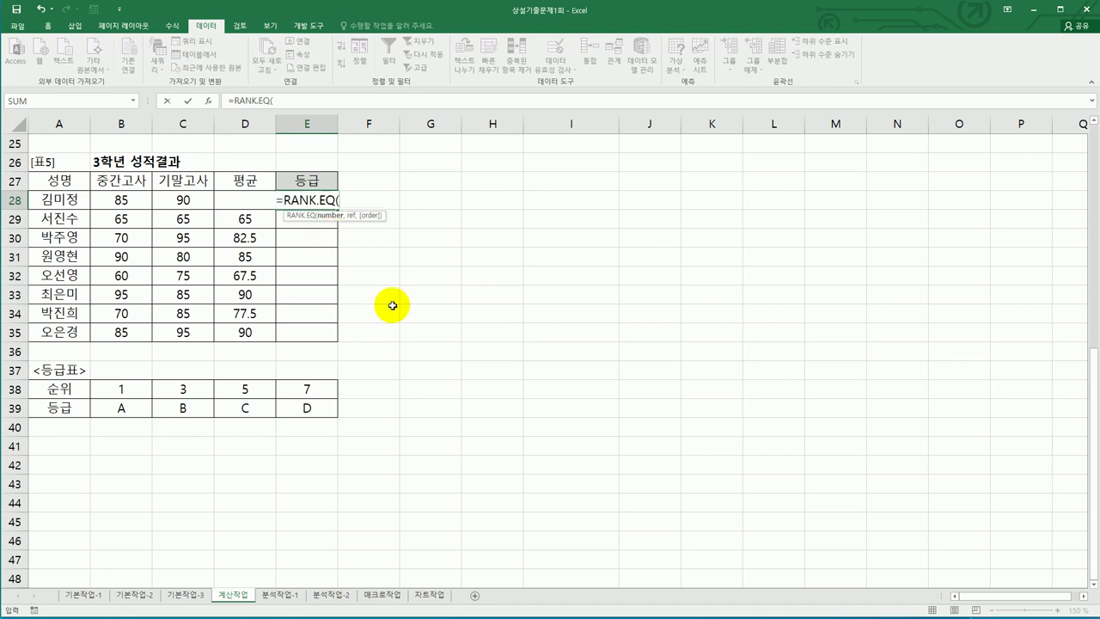
Step: Complete the RANK.EQ formula with D28 as the number, the absolute range $D$28:$D$35 and order 0
click(227, 200)
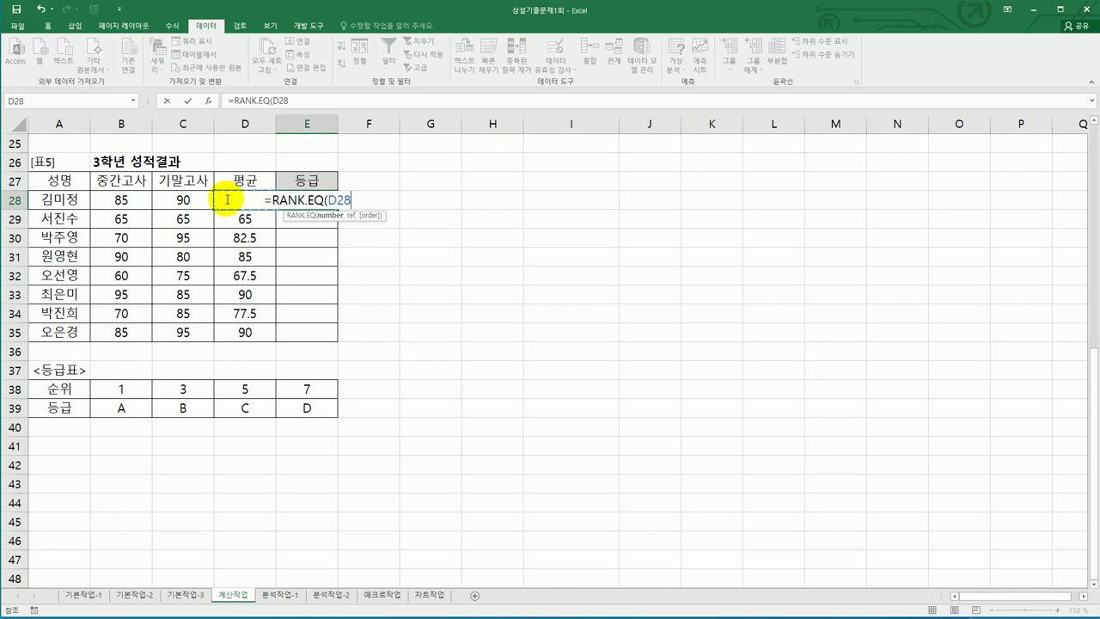
text(,)
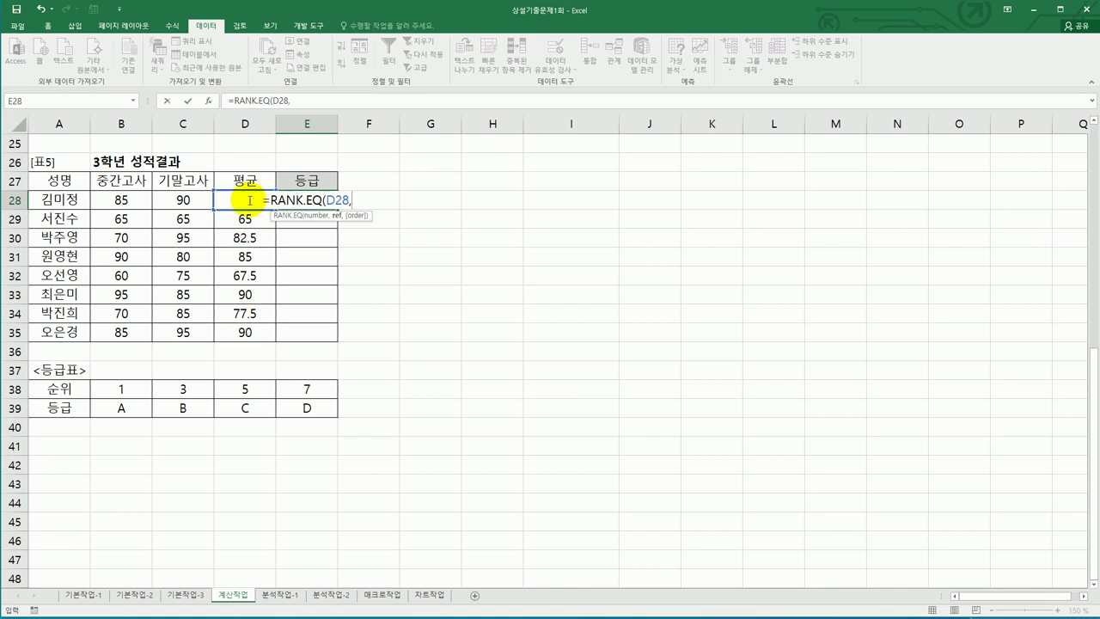
drag(262, 331, 245, 199)
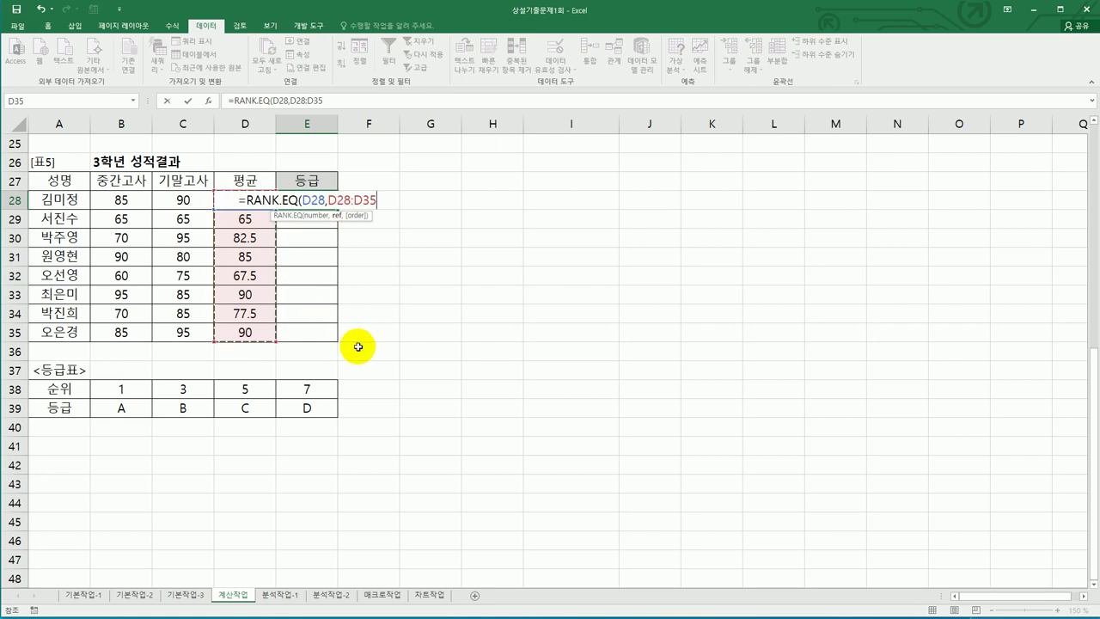
key(F4)
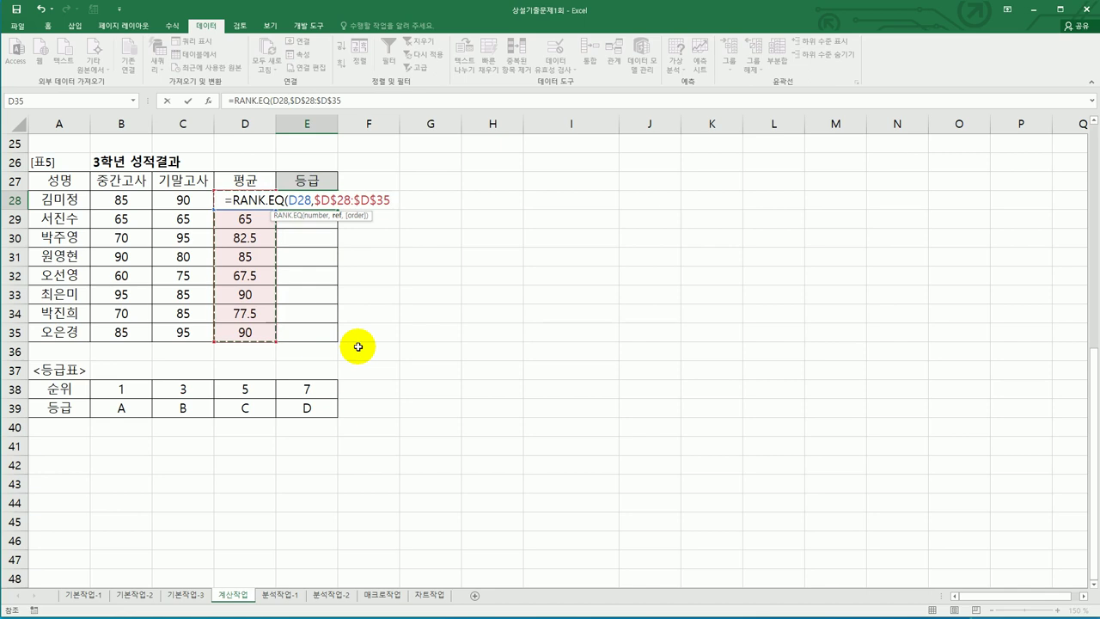
text(,)
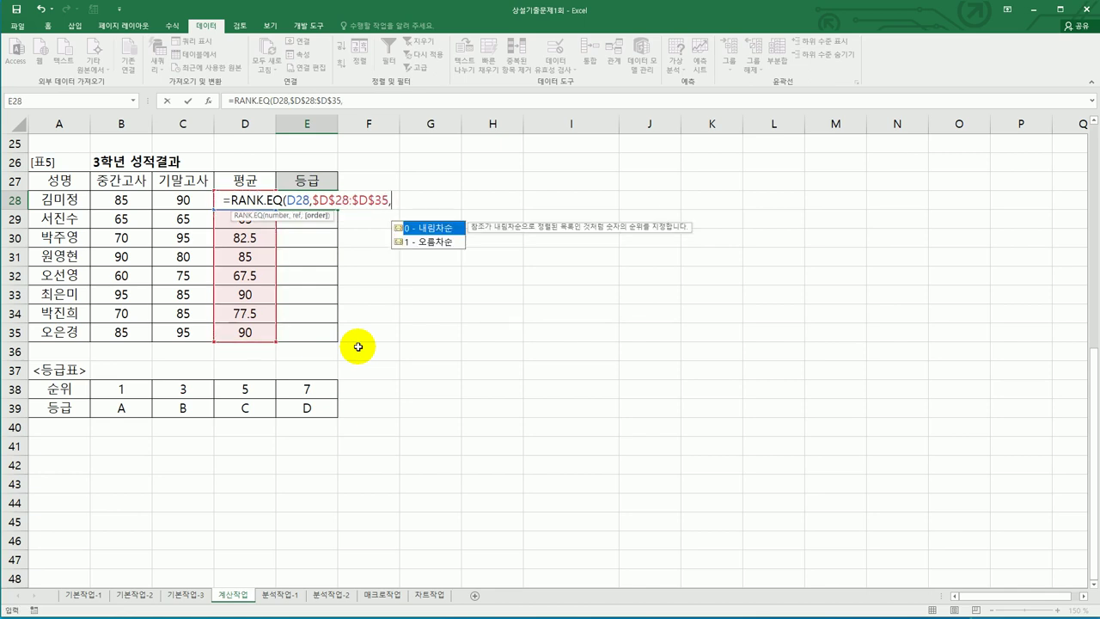
text(0)
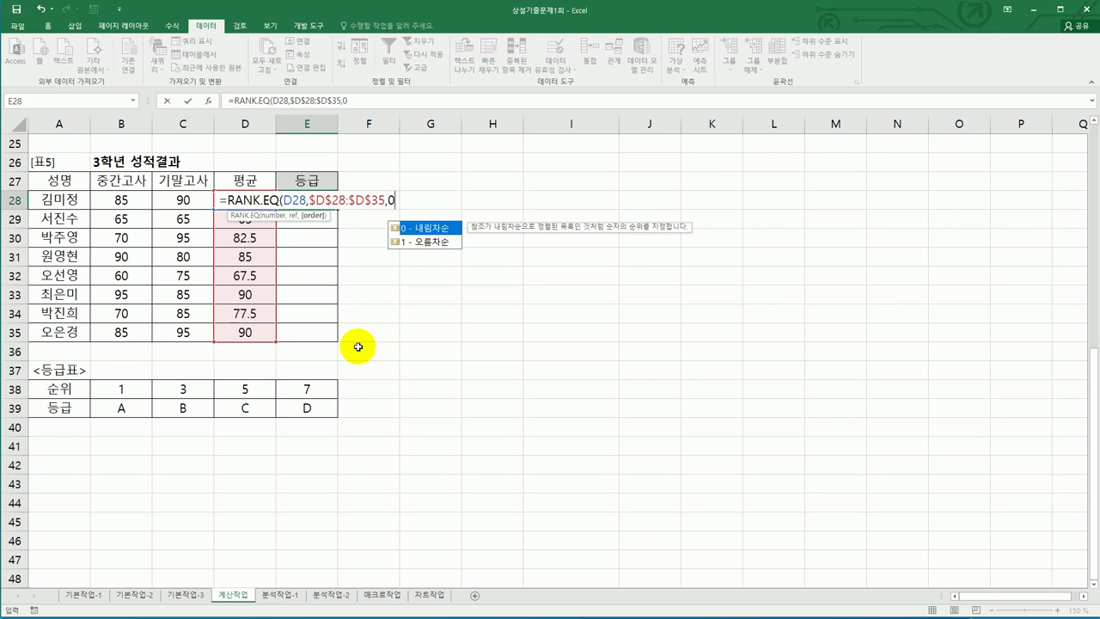
text())
key(Return)
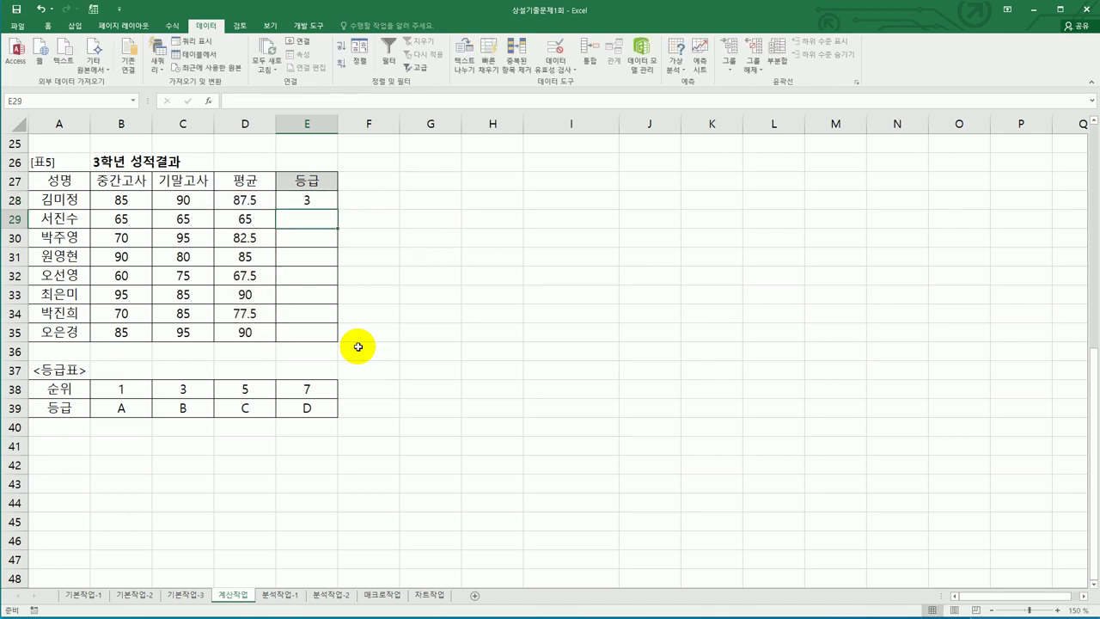
Step: Fill the rank formula from E28 down to E35 and compare the ranks with the grade table B38:E39
click(314, 205)
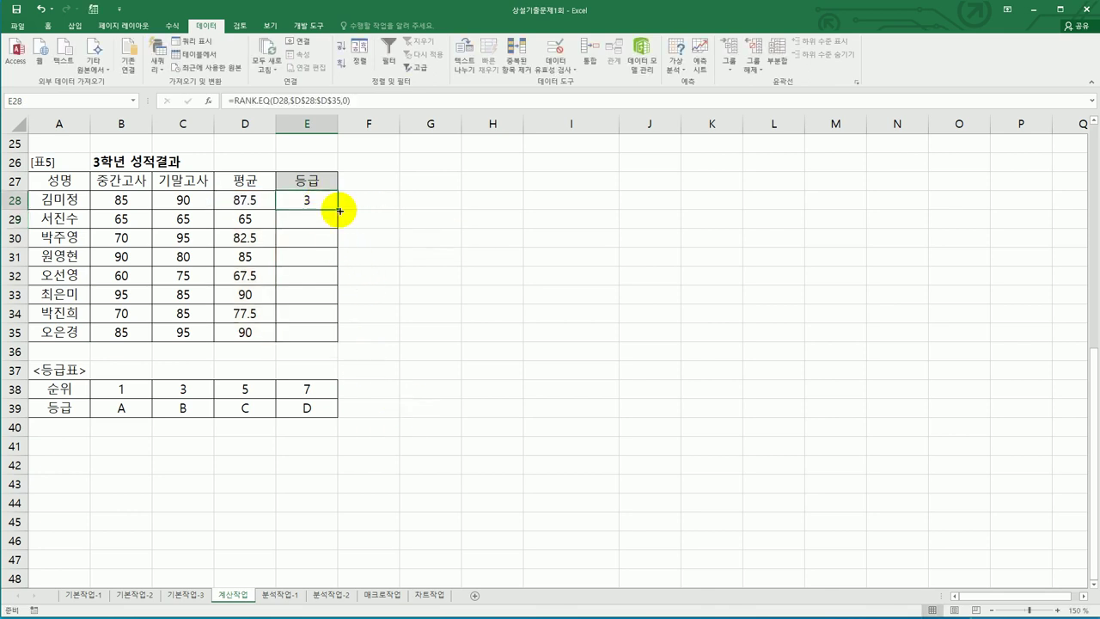
drag(339, 210, 331, 346)
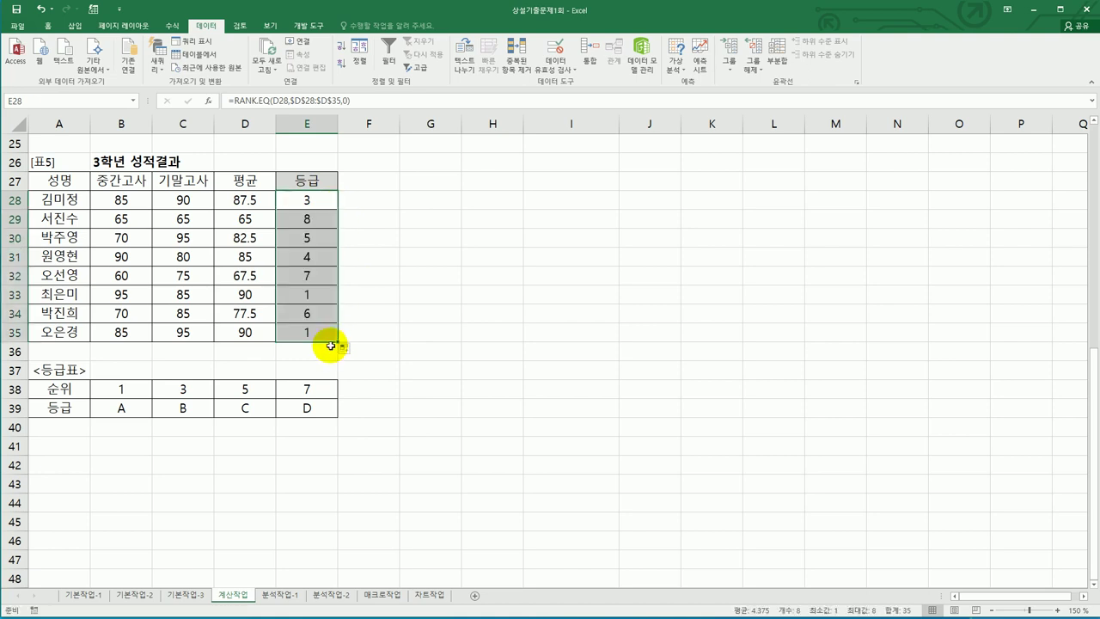
drag(123, 389, 284, 413)
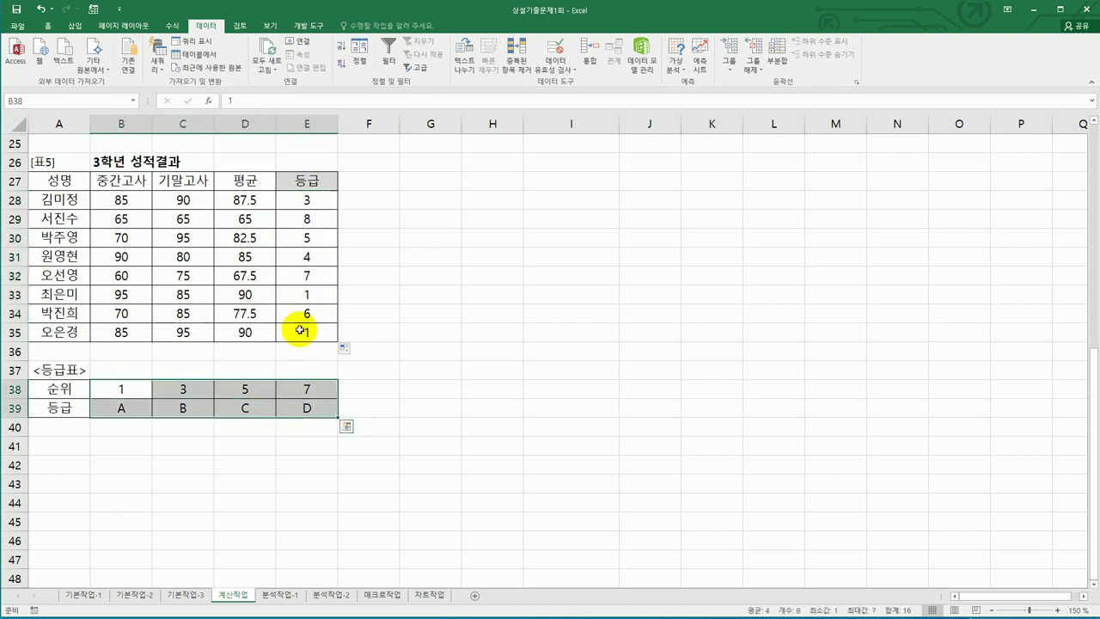
click(308, 199)
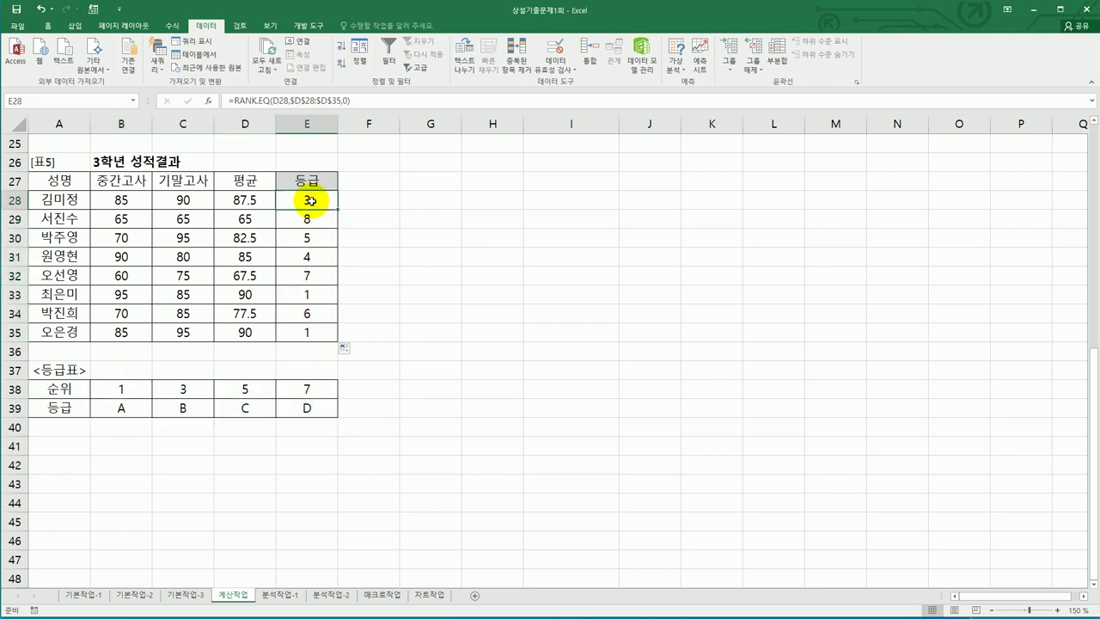
drag(123, 387, 297, 411)
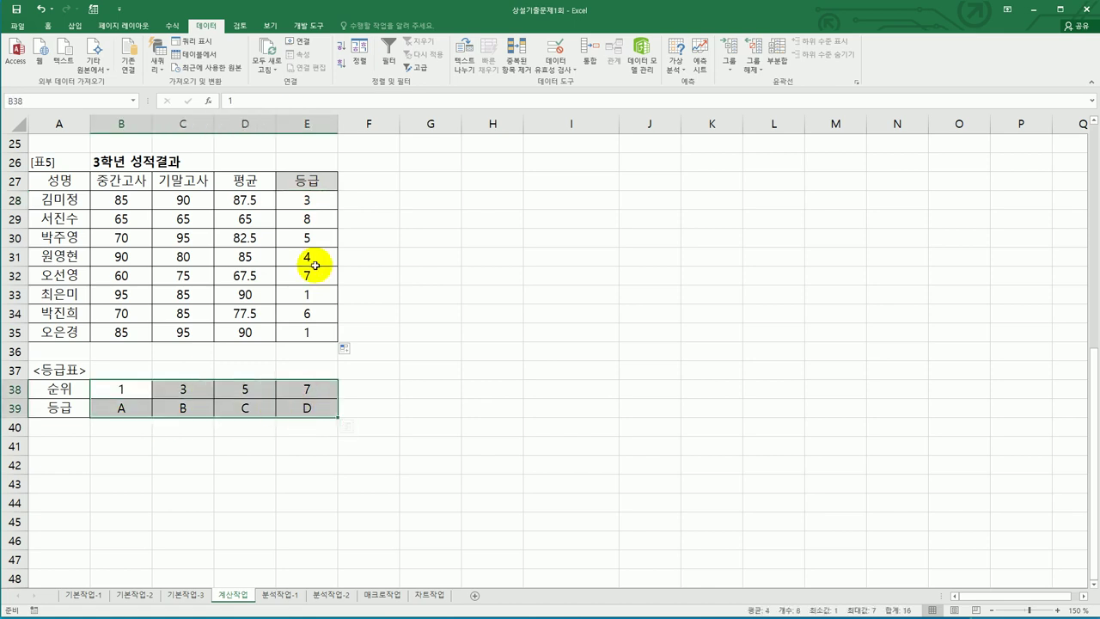
Step: Wrap the RANK.EQ formula in E28 in an HLOOKUP function so the rank serves as its lookup value
click(317, 202)
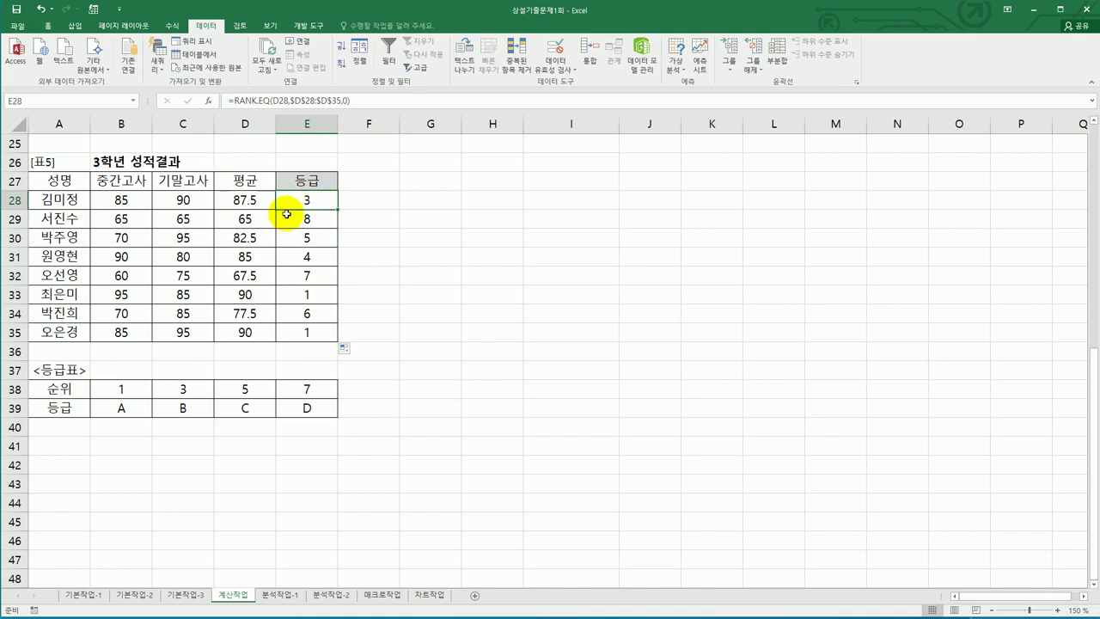
double_click(293, 201)
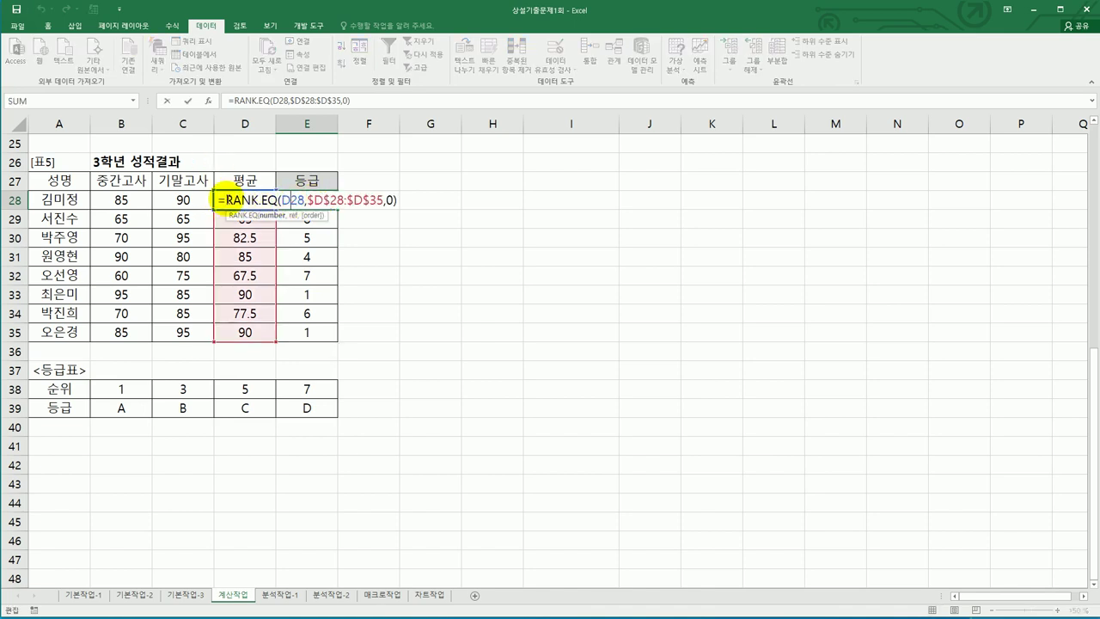
click(223, 200)
text(hl)
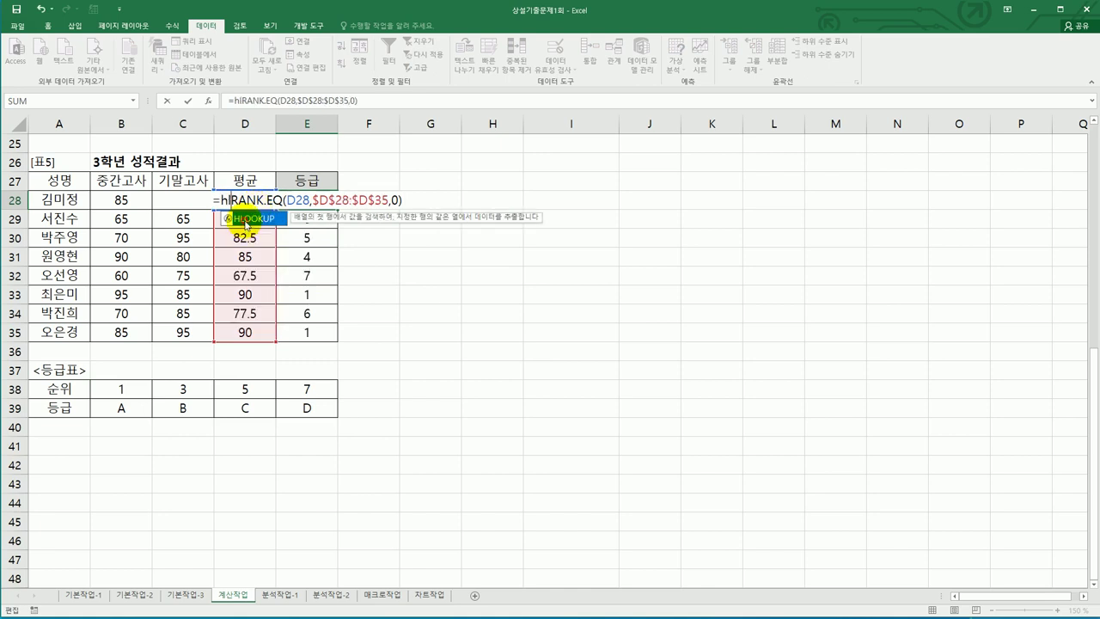
double_click(245, 222)
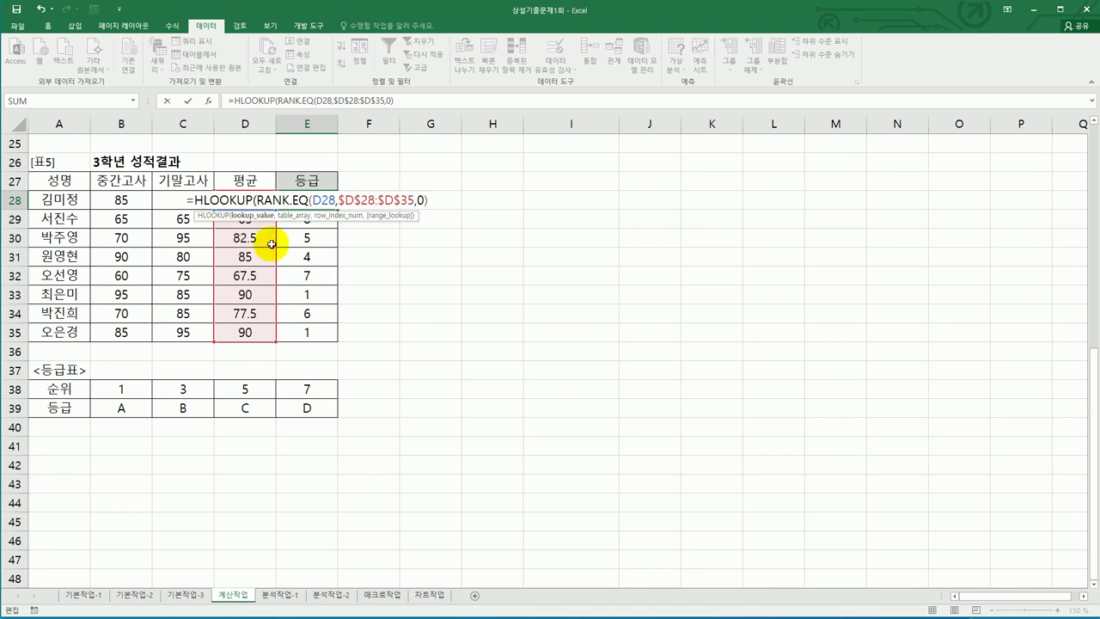
click(429, 200)
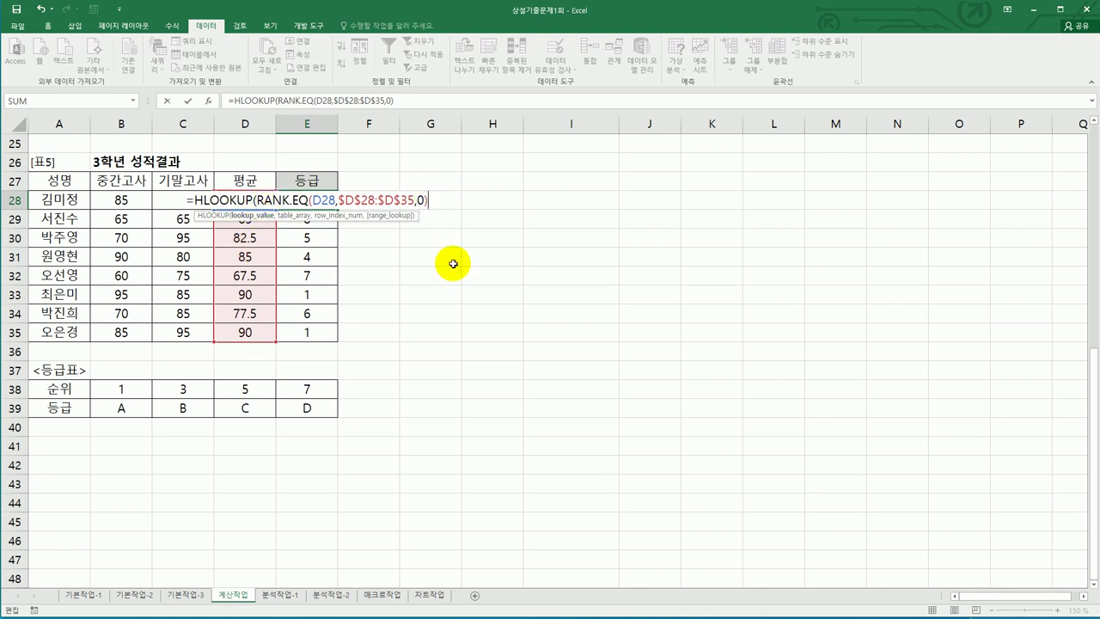
Step: Set the HLOOKUP table array in E28 to the grade table's absolute range $B$38:$E$39, excluding its label column
text(,)
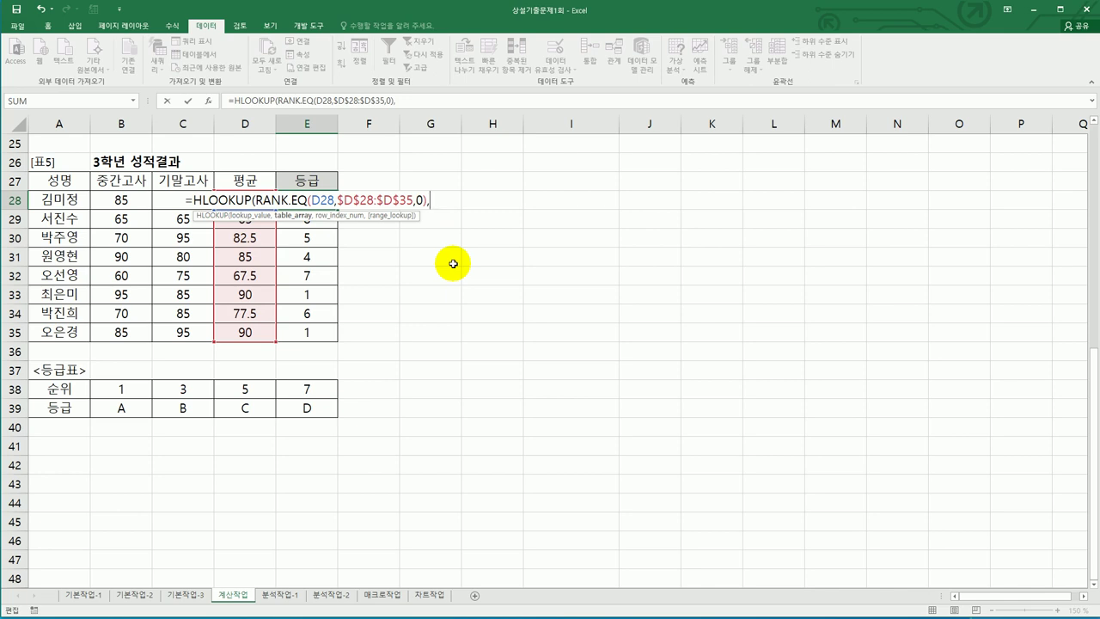
drag(142, 387, 292, 404)
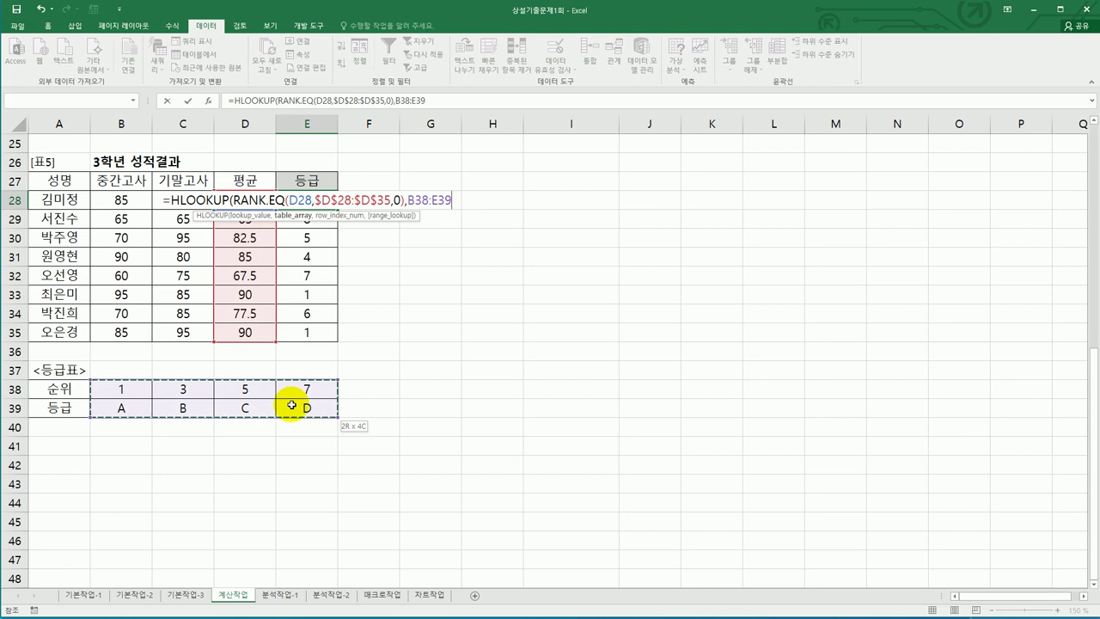
drag(50, 389, 55, 405)
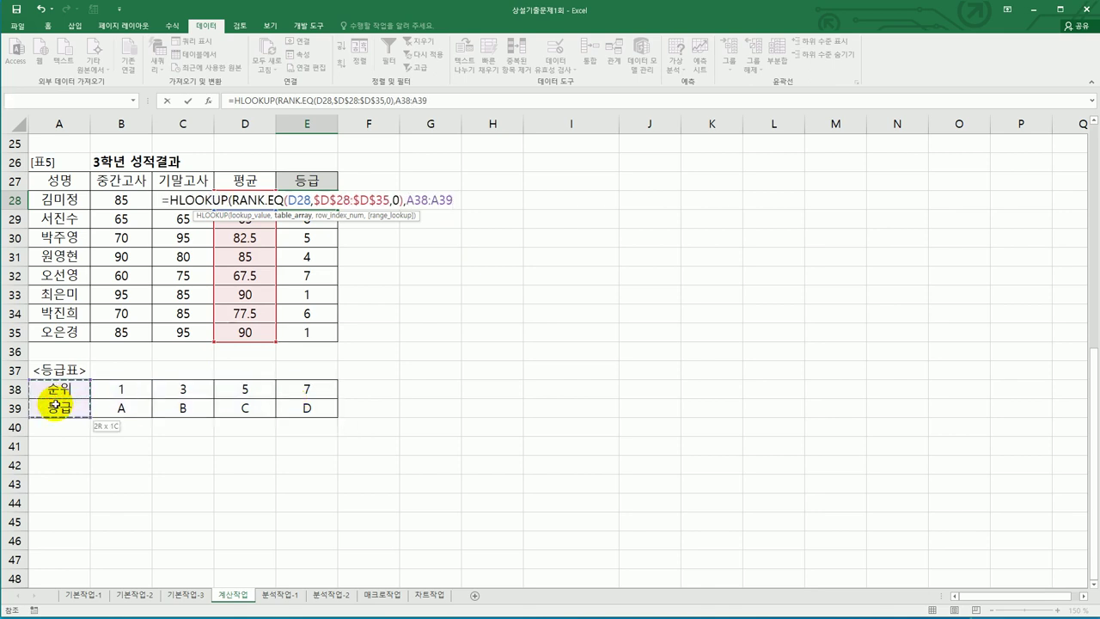
drag(53, 387, 289, 408)
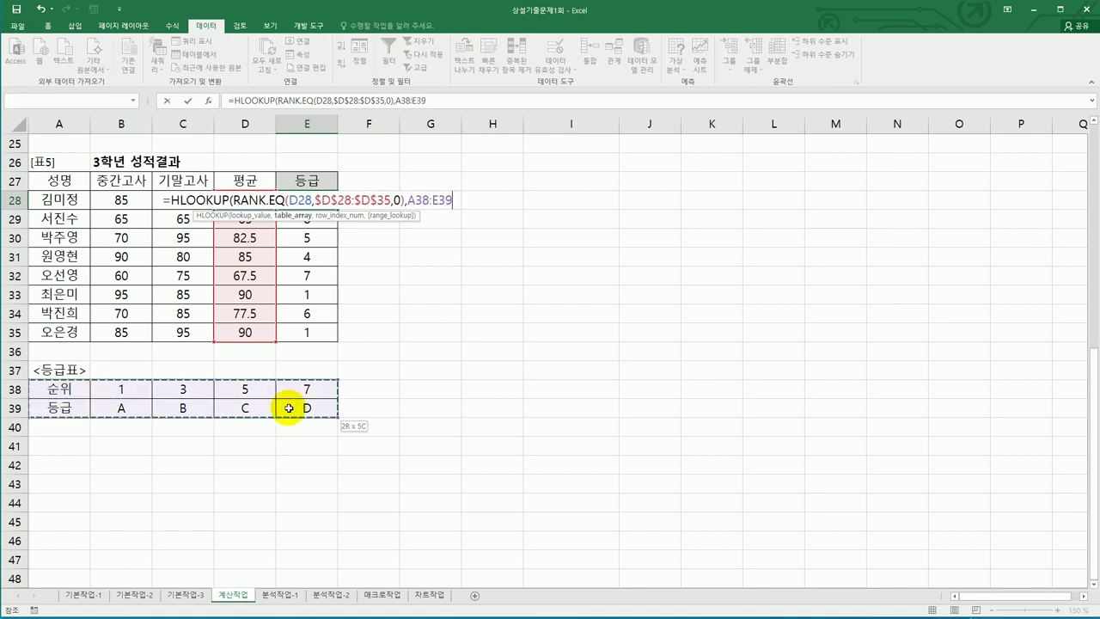
drag(93, 386, 321, 412)
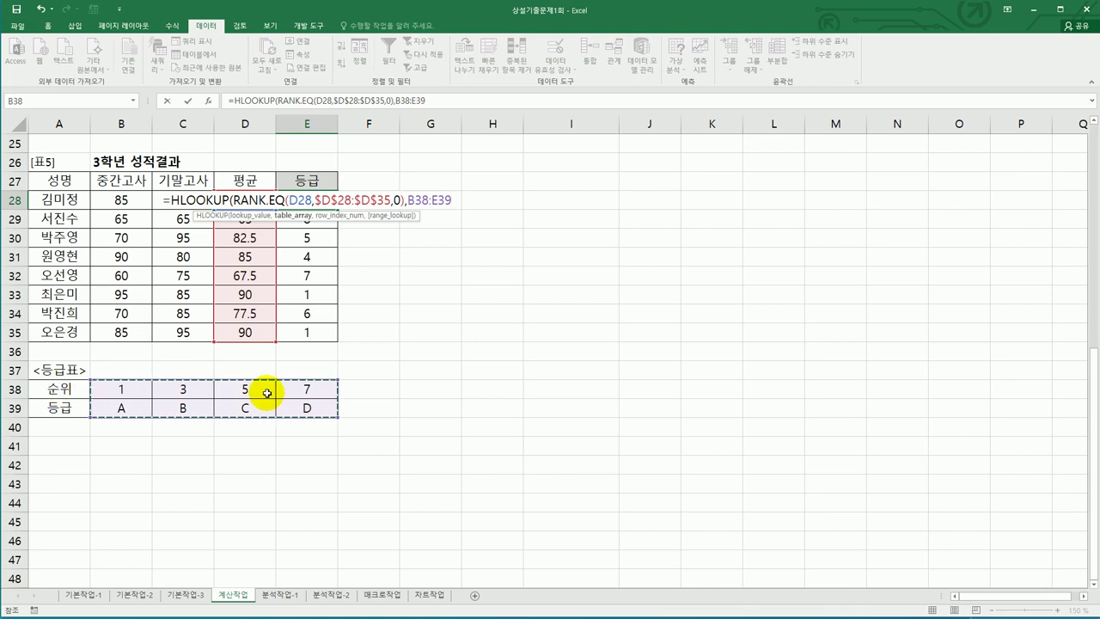
drag(51, 388, 283, 407)
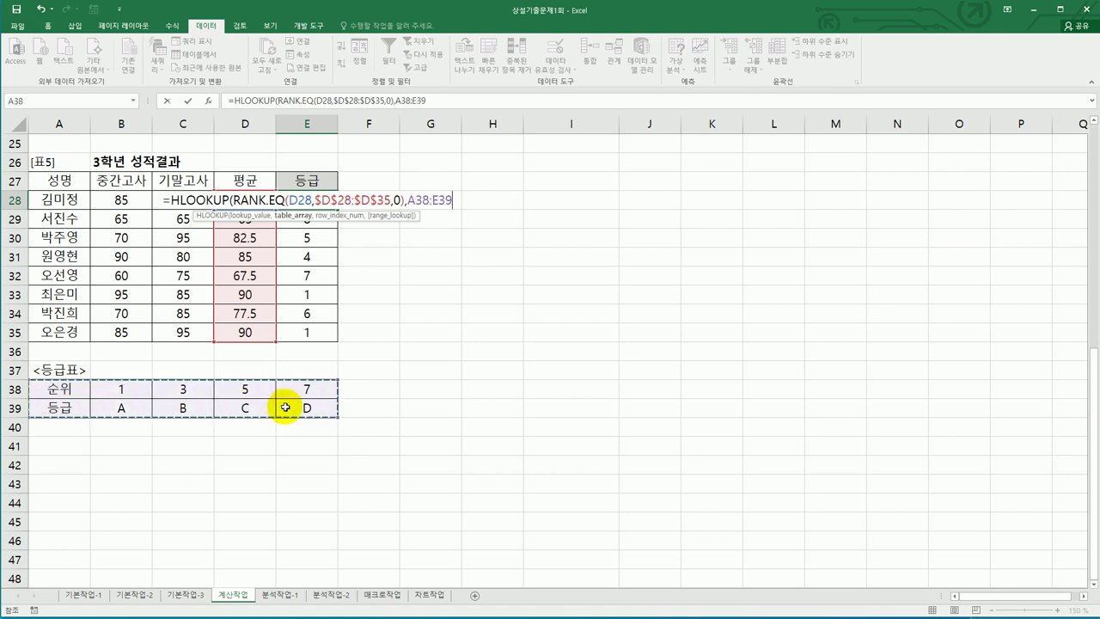
drag(121, 392, 288, 407)
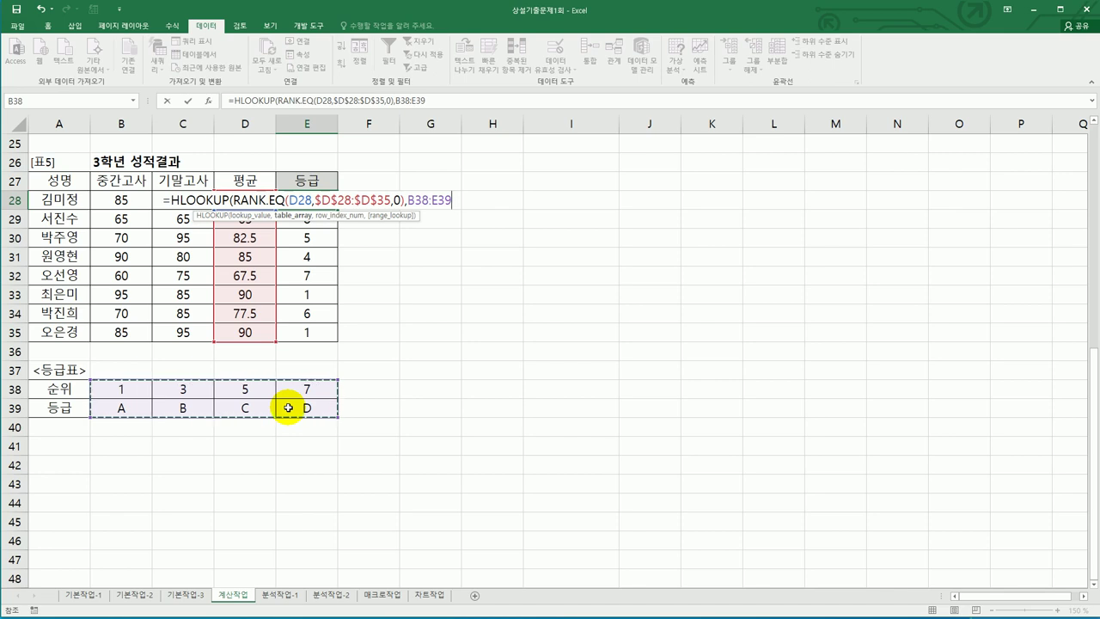
key(F4)
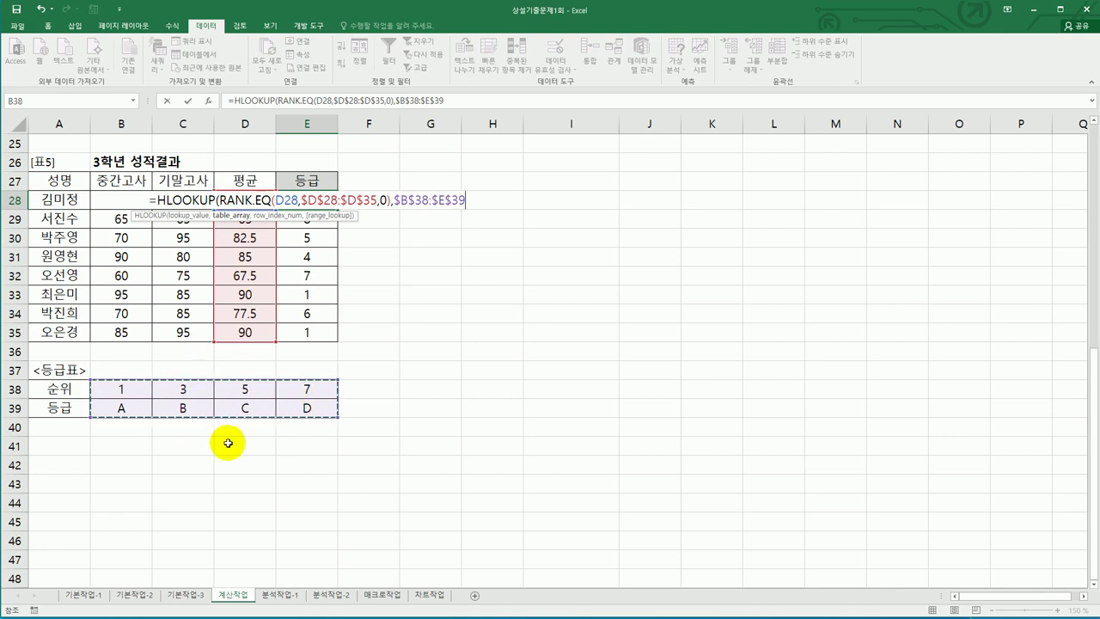
Step: Complete the HLOOKUP formula with row index 2 and approximate match TRUE, and fill it from E28 down to E35
text(,)
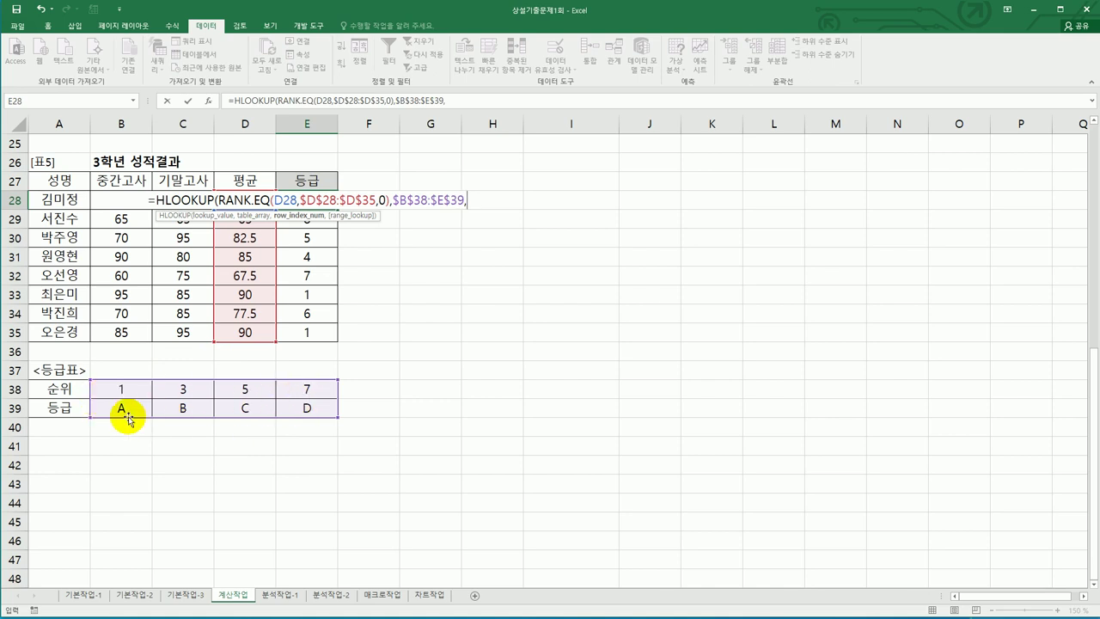
text(2)
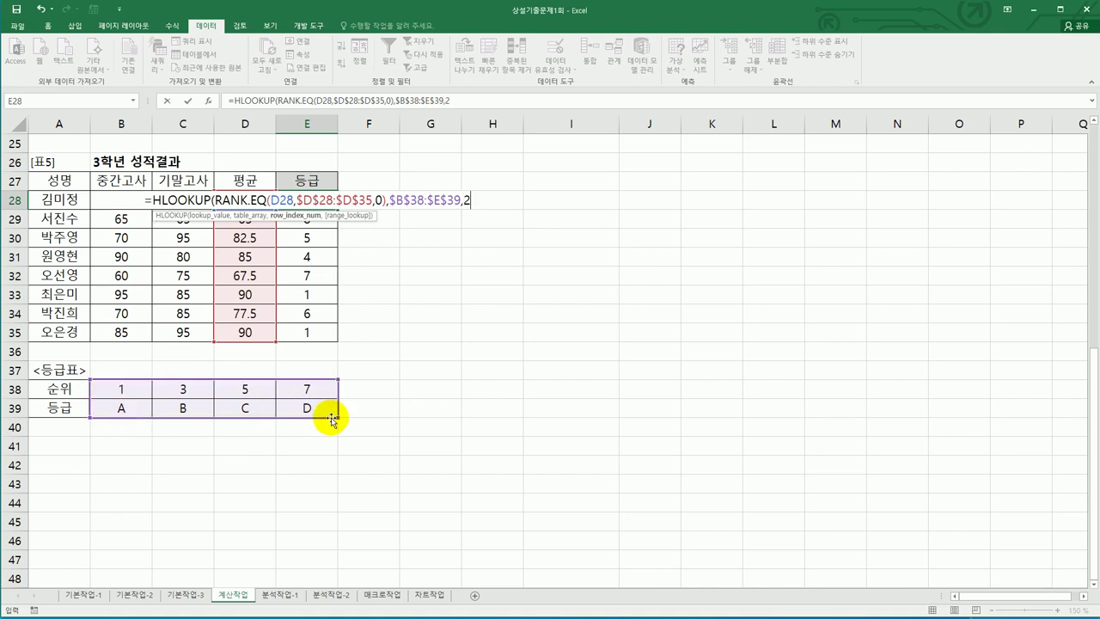
text(,)
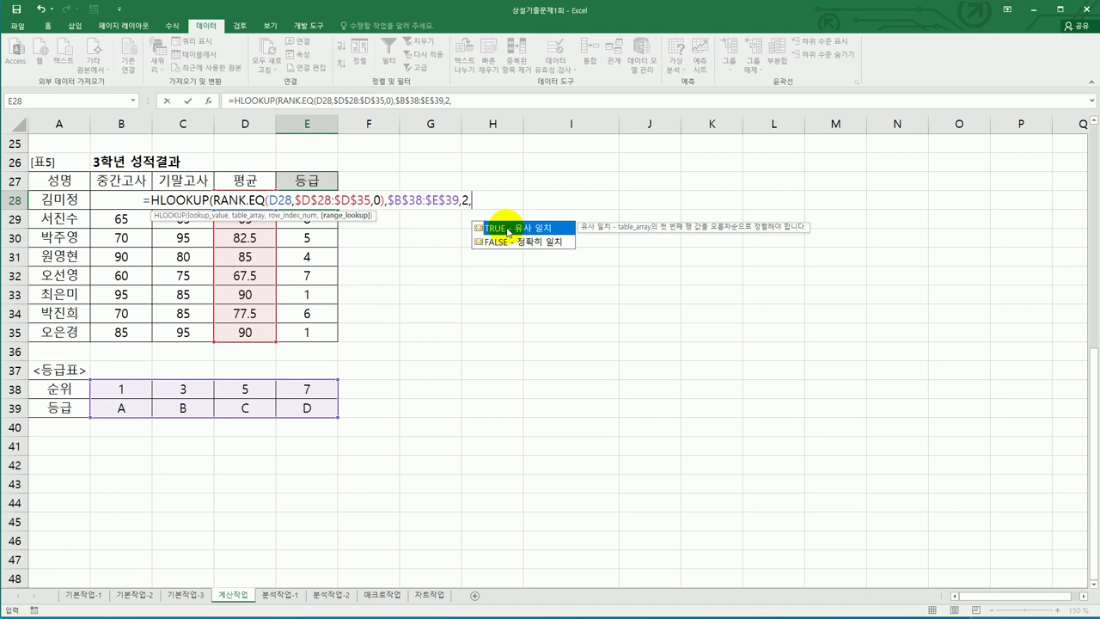
double_click(491, 227)
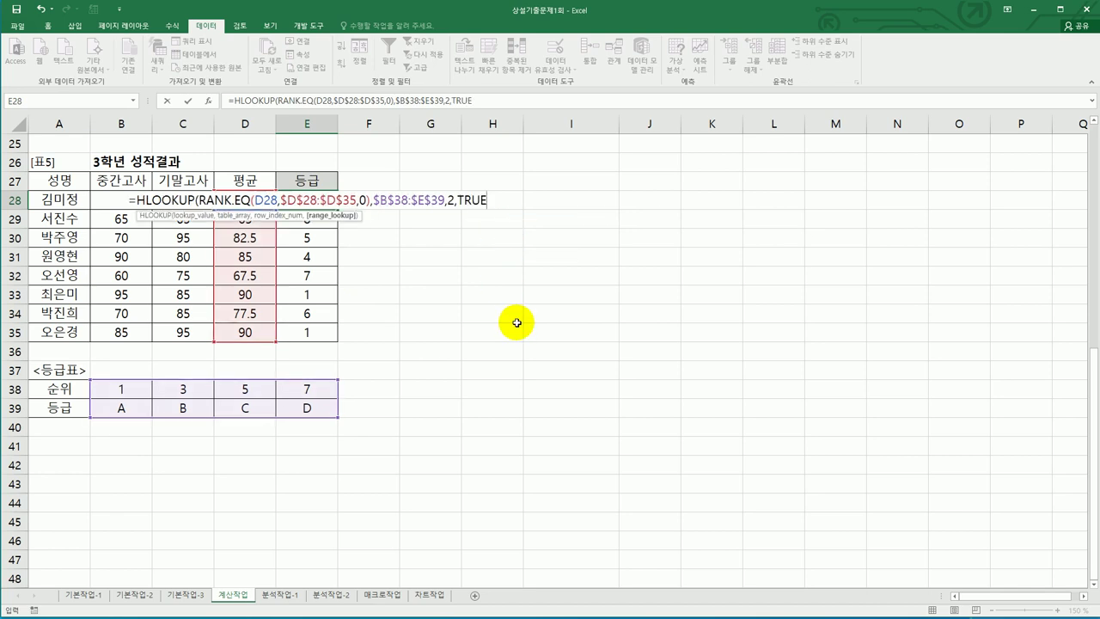
text())
key(Return)
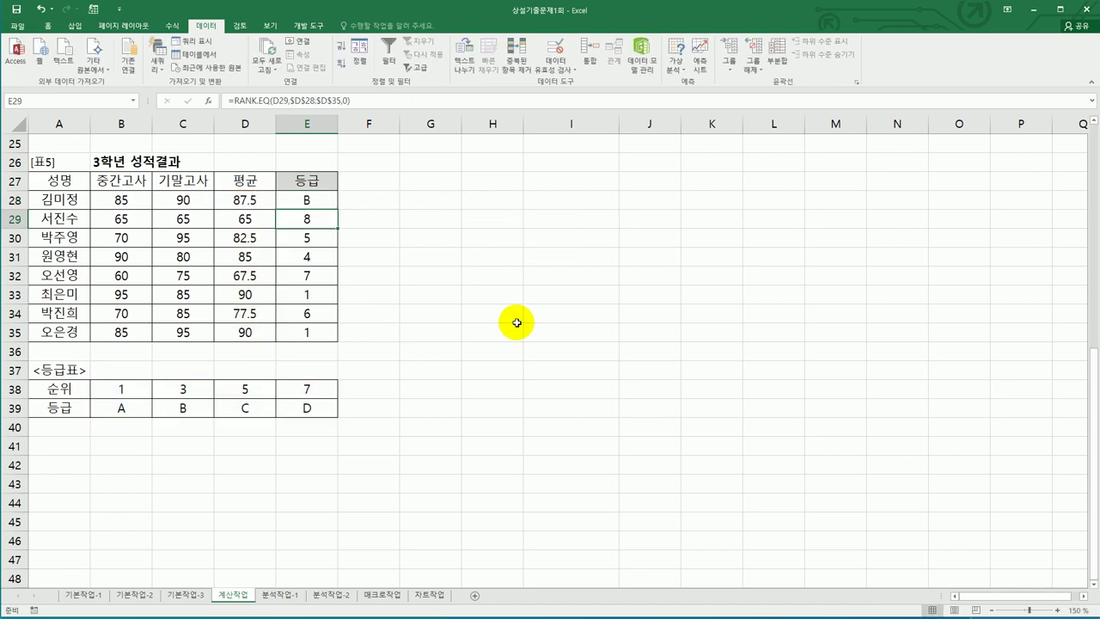
click(327, 202)
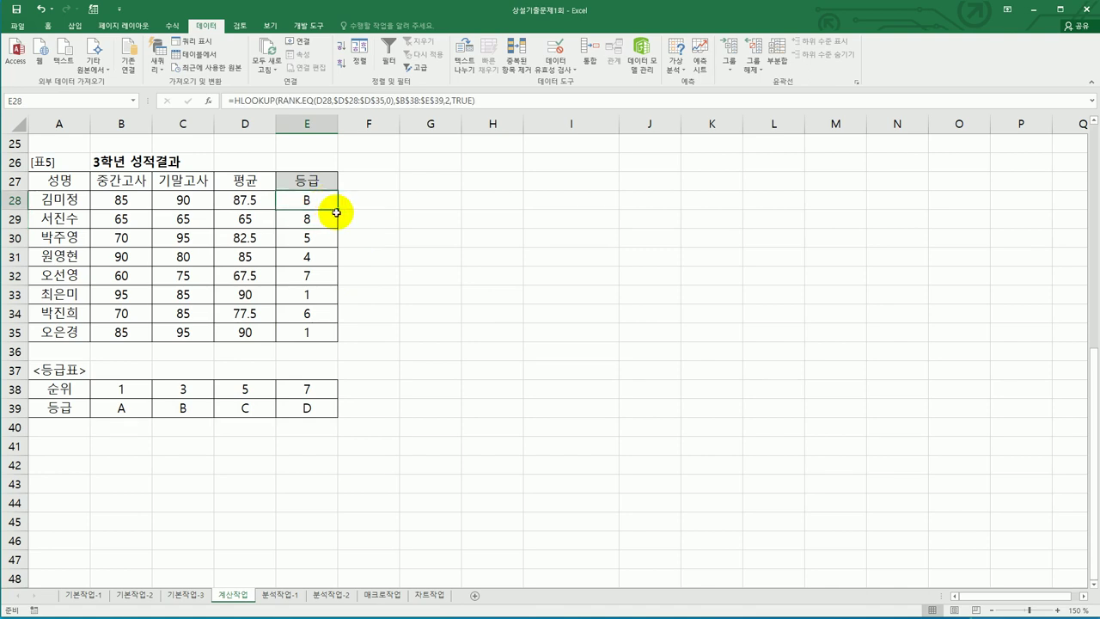
drag(338, 213, 341, 341)
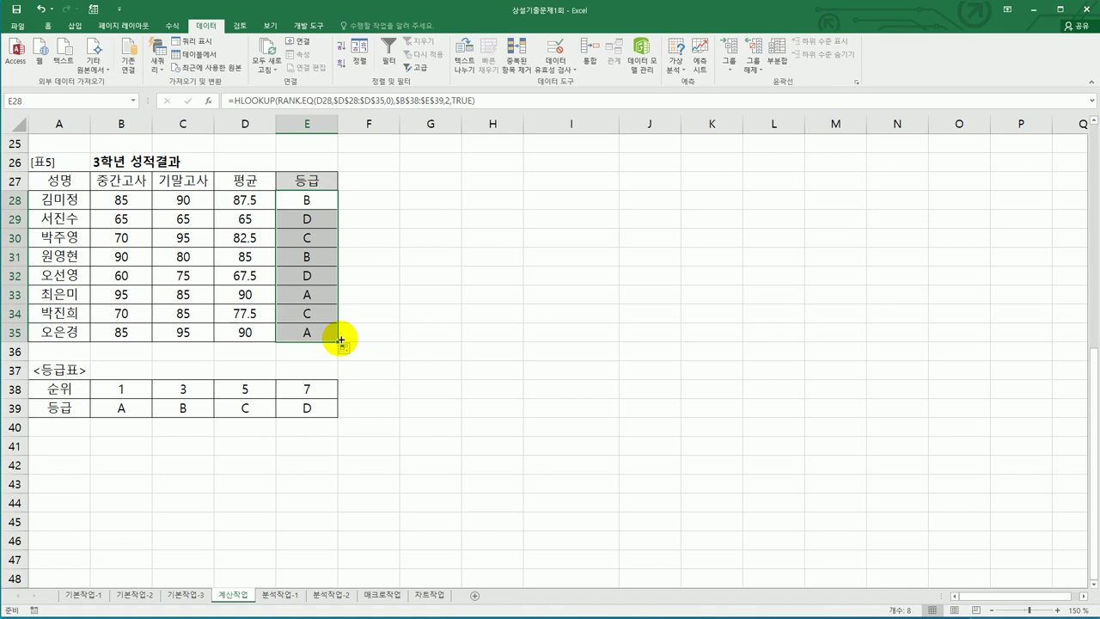
Step: Create a pivot table from A3:H15 on the 분석작업-1 sheet, placed in the existing worksheet at cell A20
click(295, 598)
click(368, 398)
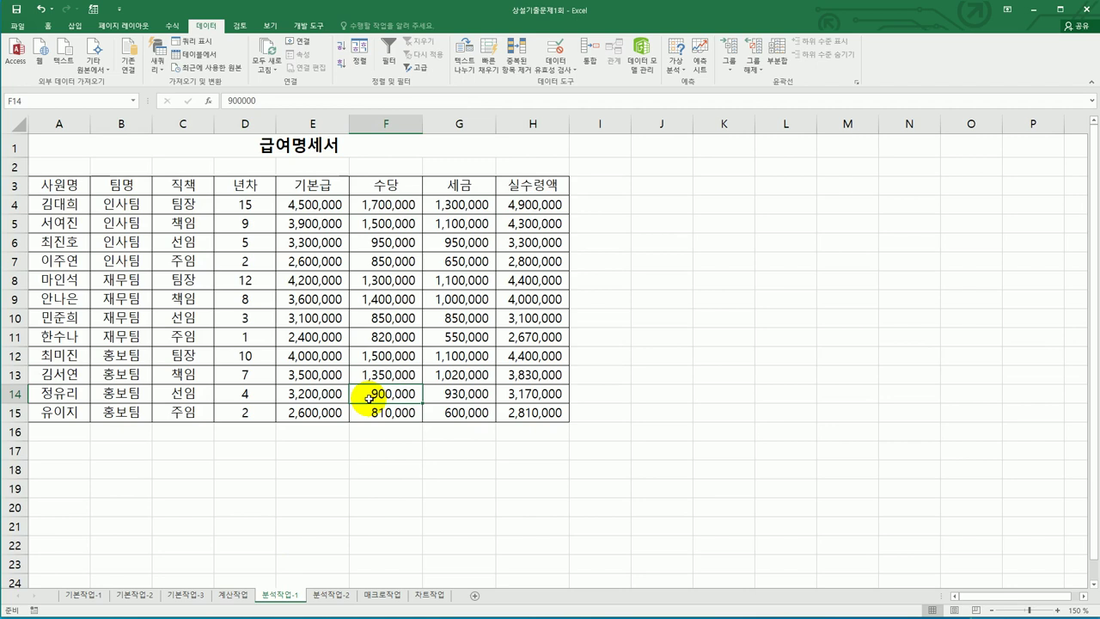
click(183, 293)
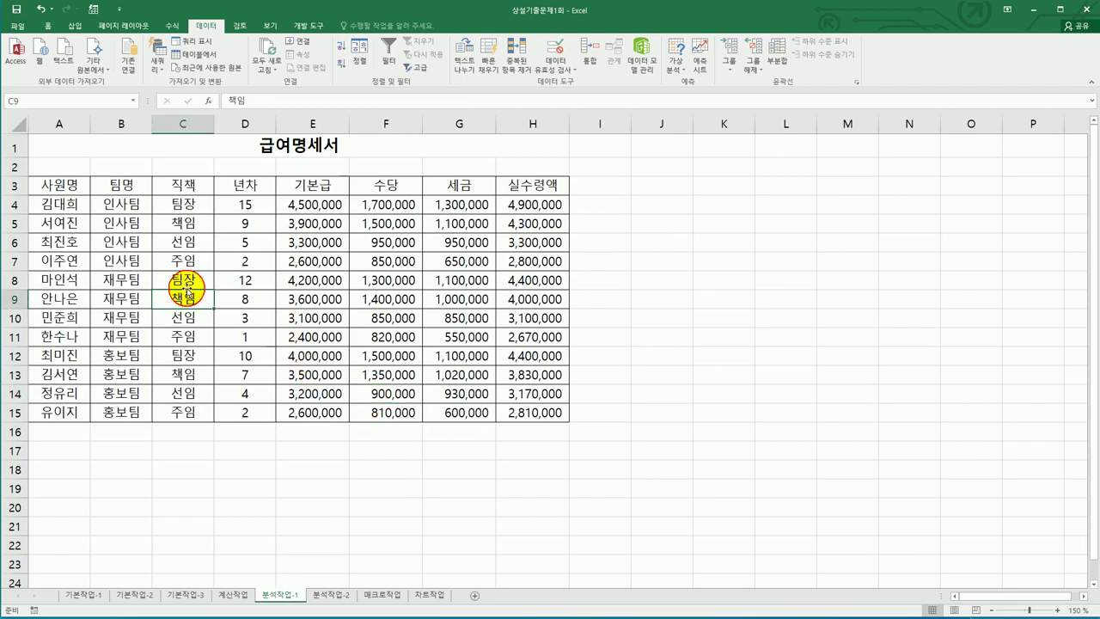
click(74, 26)
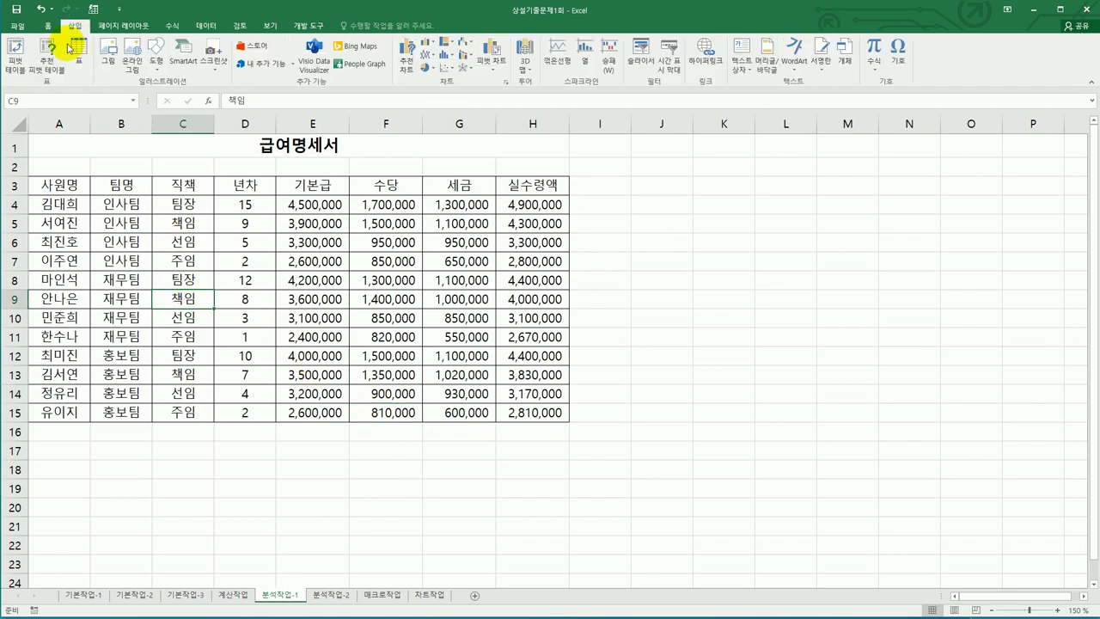
click(16, 59)
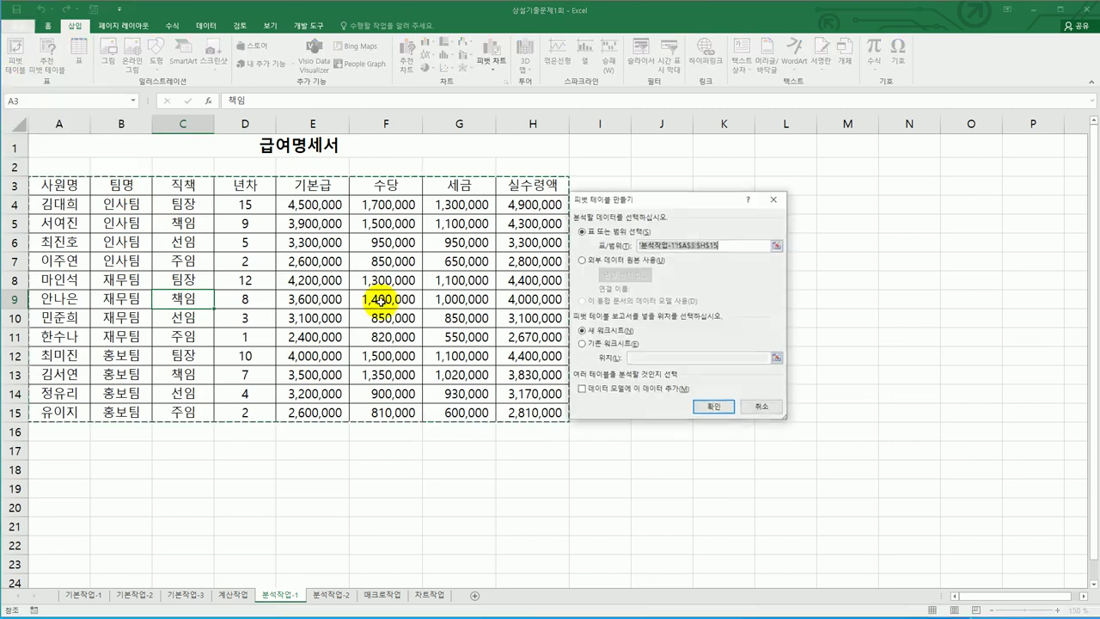
drag(663, 203, 733, 198)
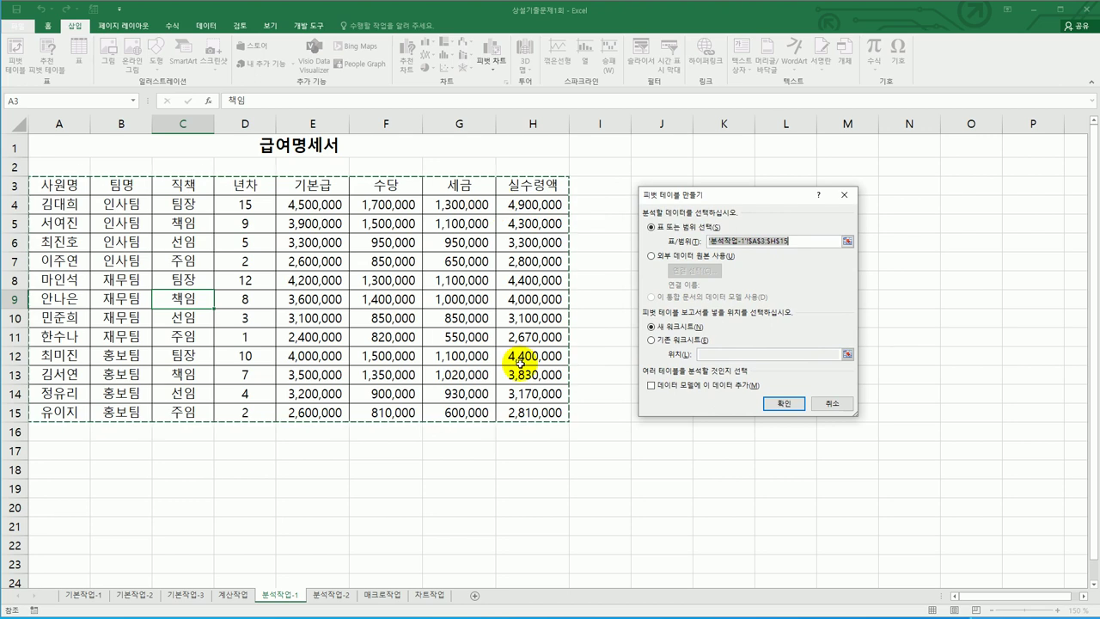
click(651, 340)
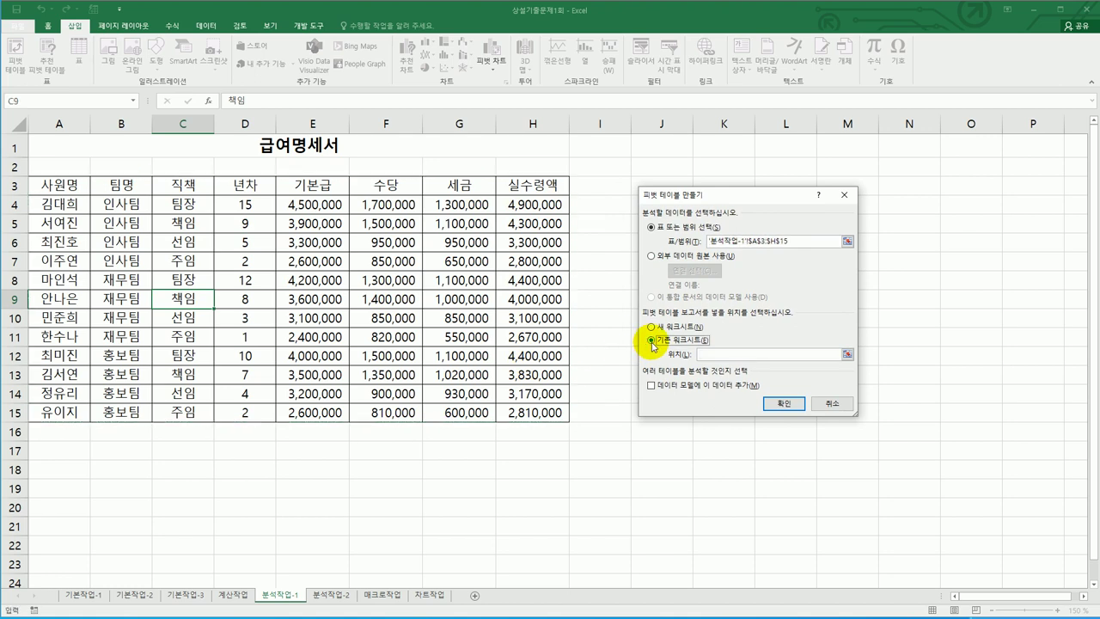
click(706, 355)
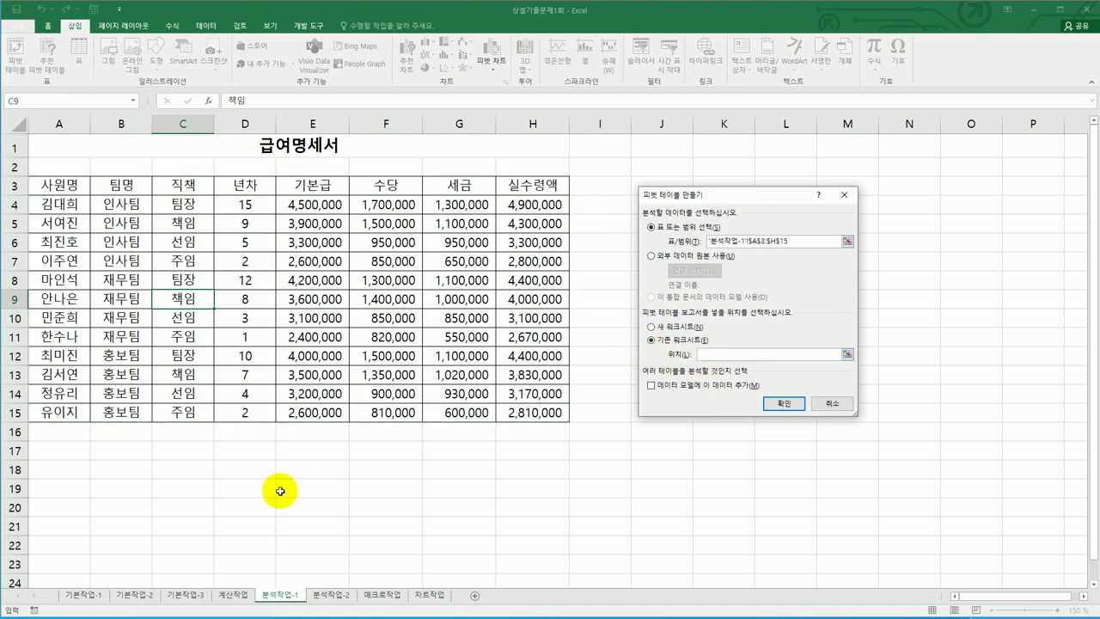
click(73, 508)
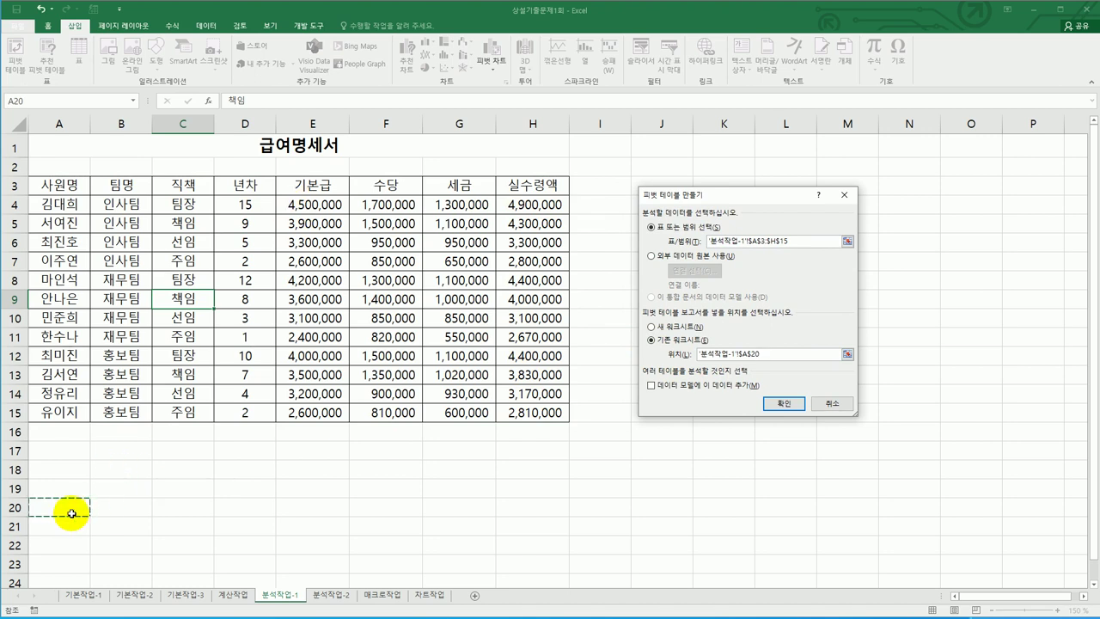
click(768, 403)
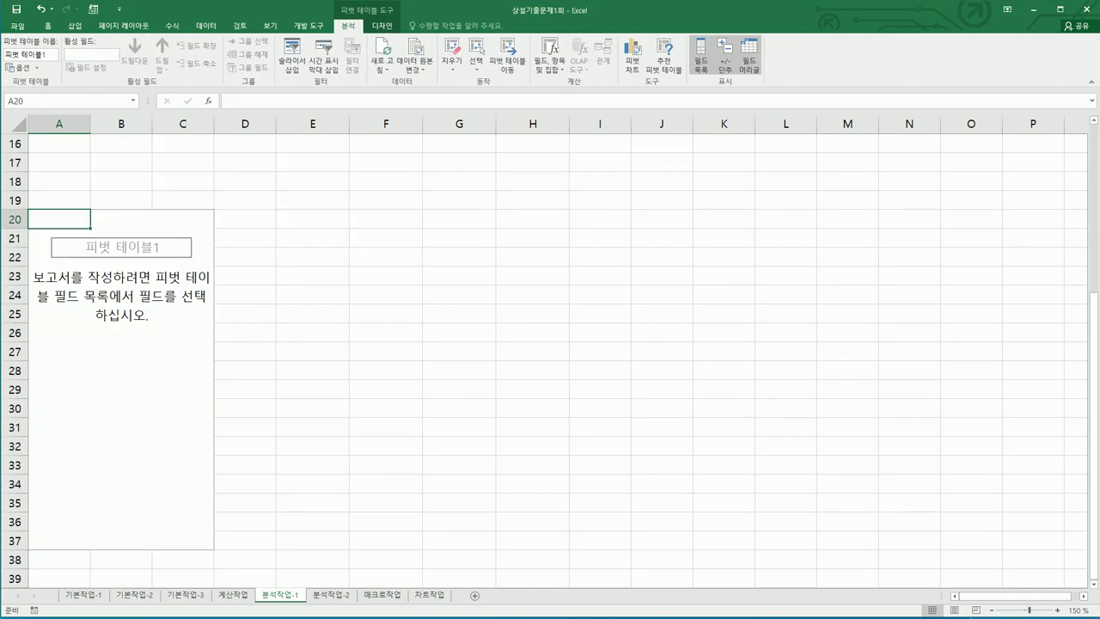
Step: Lay out the pivot table with 직책 as rows, 팀명 as columns and 실수령액 as values, keeping the field list clear of it
drag(713, 115, 695, 42)
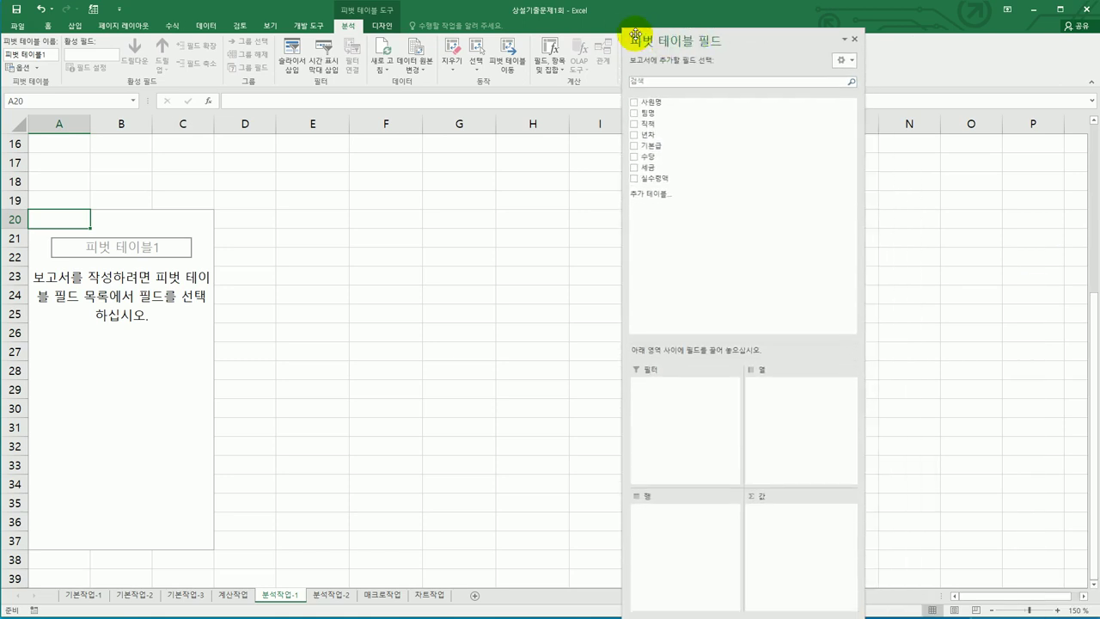
drag(624, 31, 658, 140)
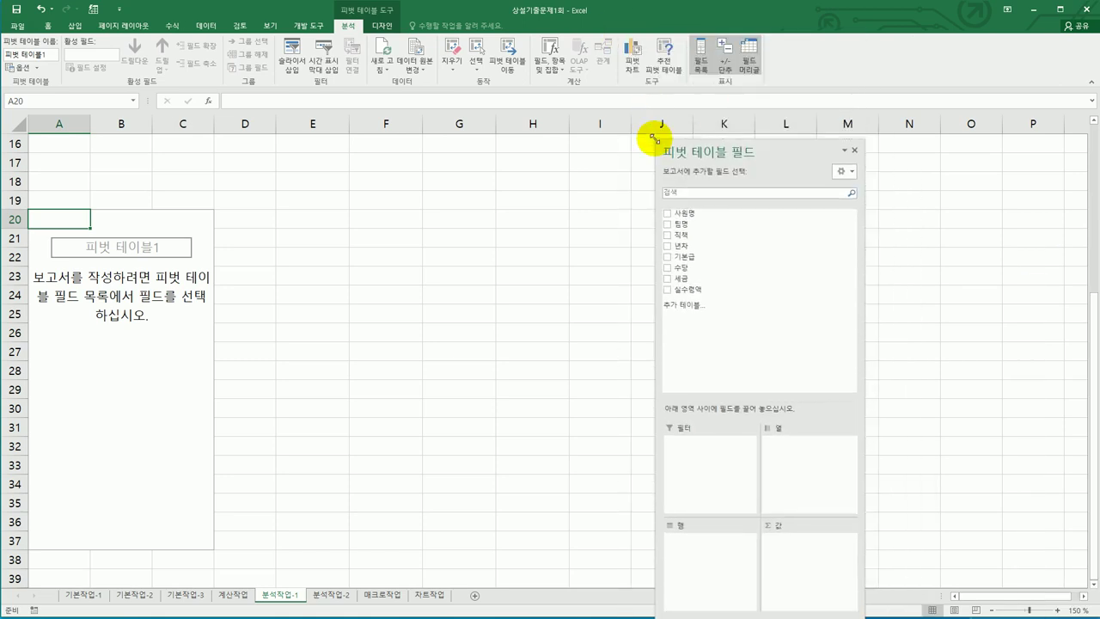
drag(744, 155, 367, 136)
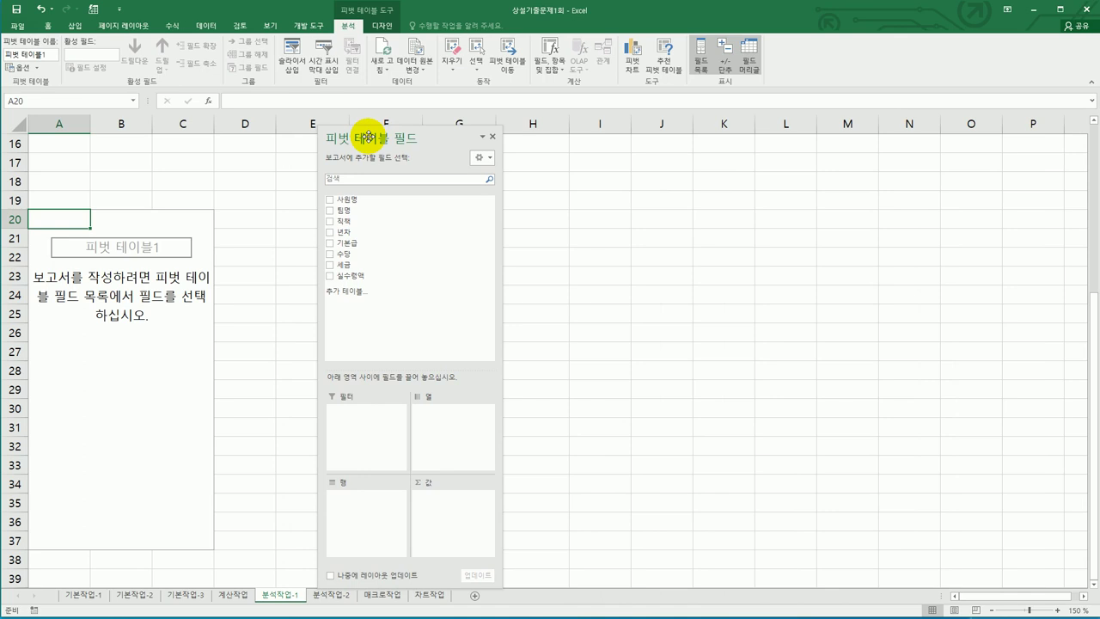
drag(369, 221, 376, 513)
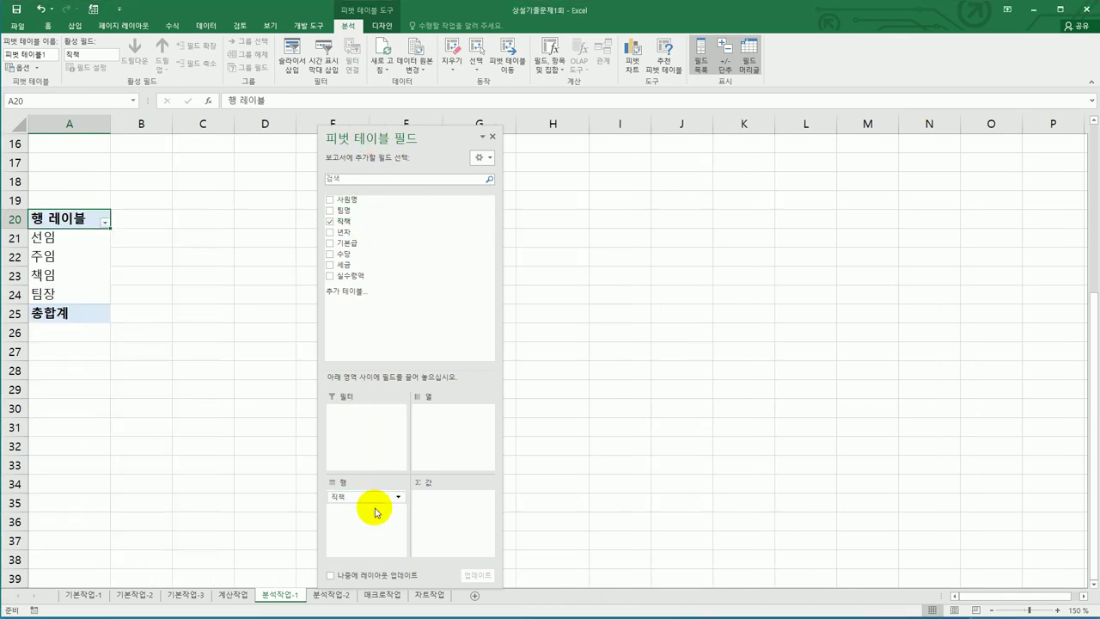
drag(348, 210, 443, 424)
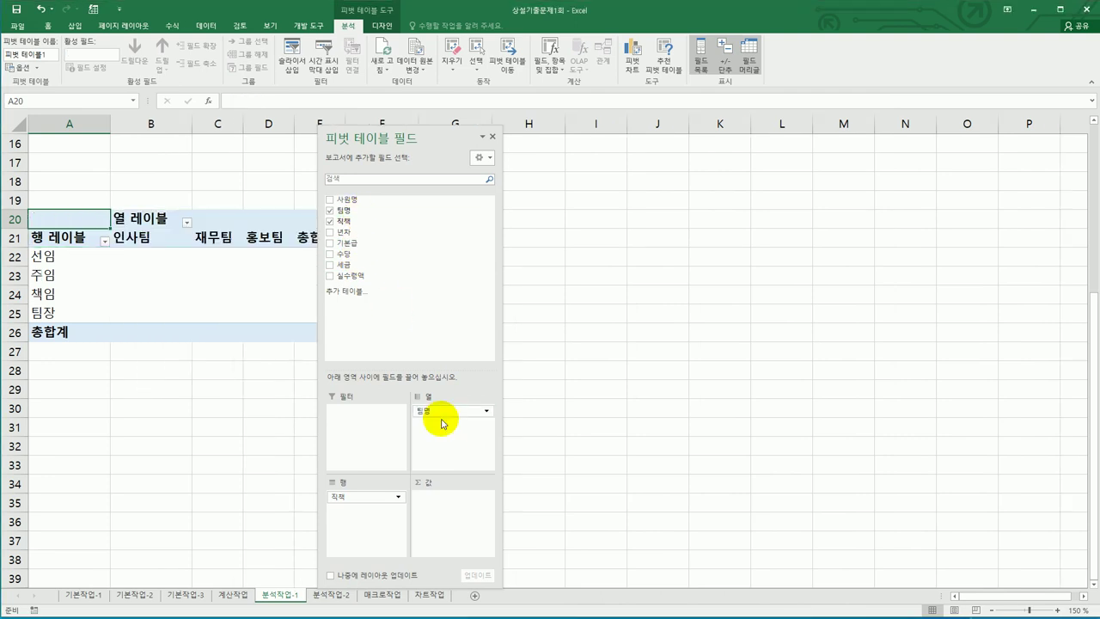
drag(359, 276, 456, 529)
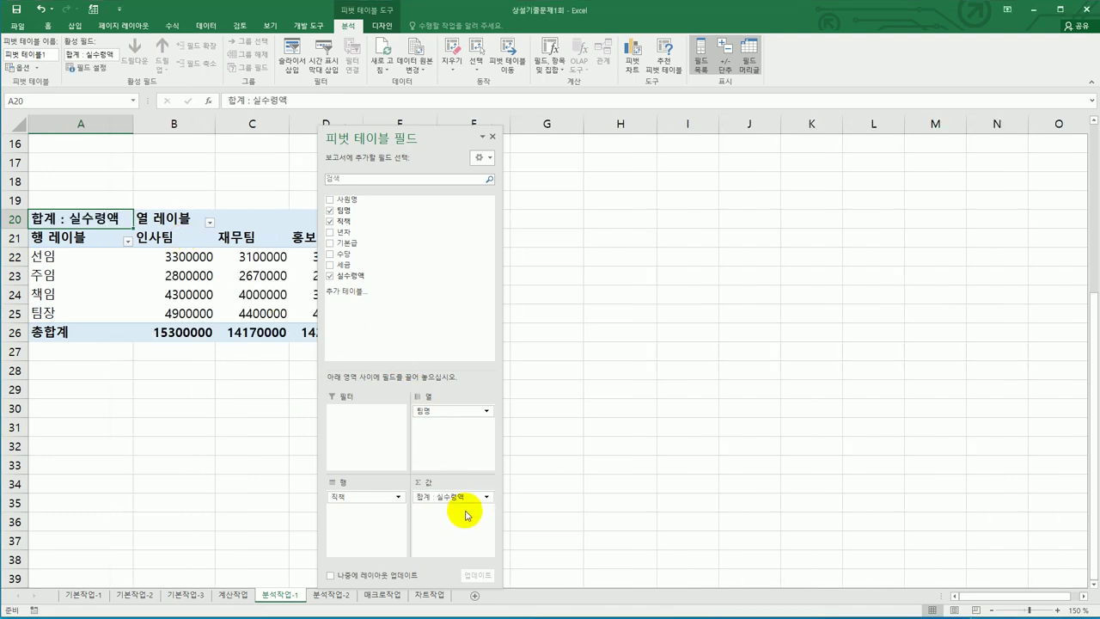
drag(414, 139, 650, 85)
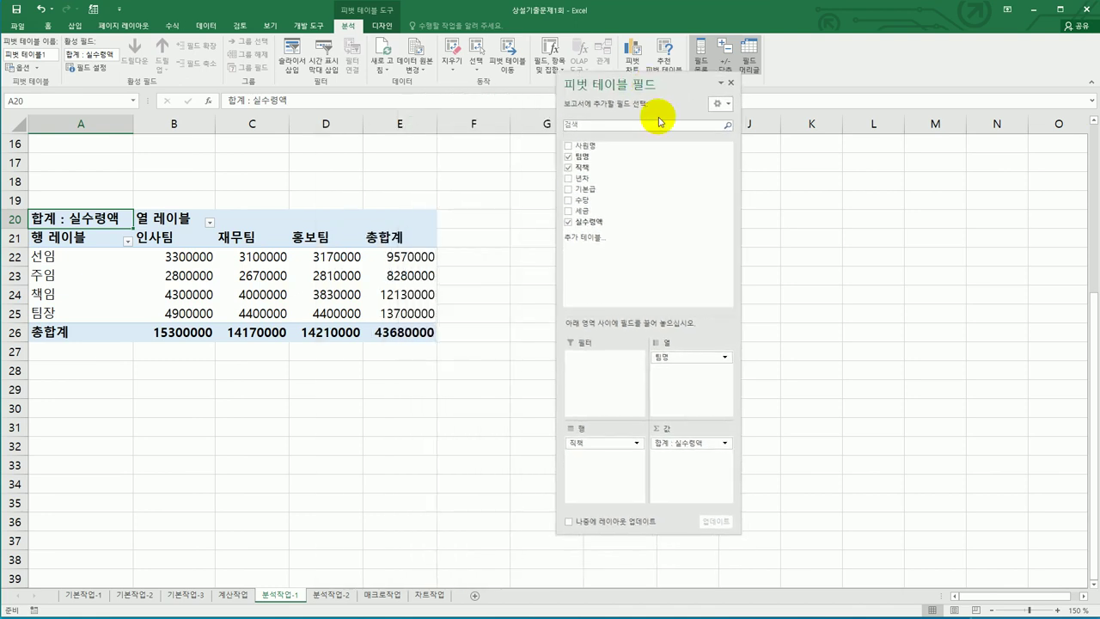
click(724, 444)
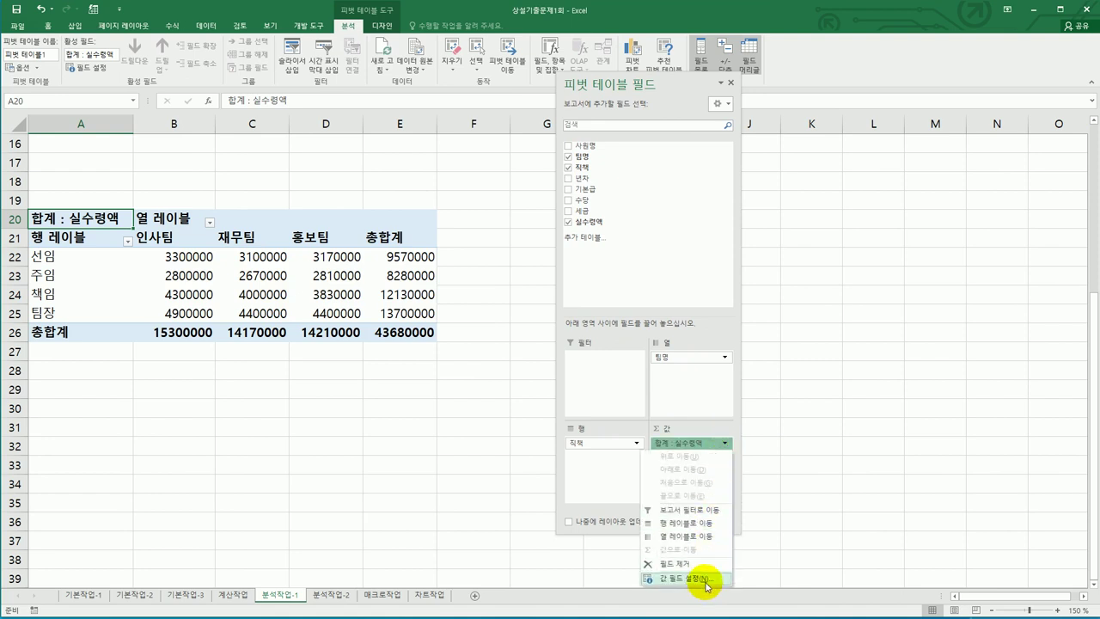
click(698, 580)
click(672, 332)
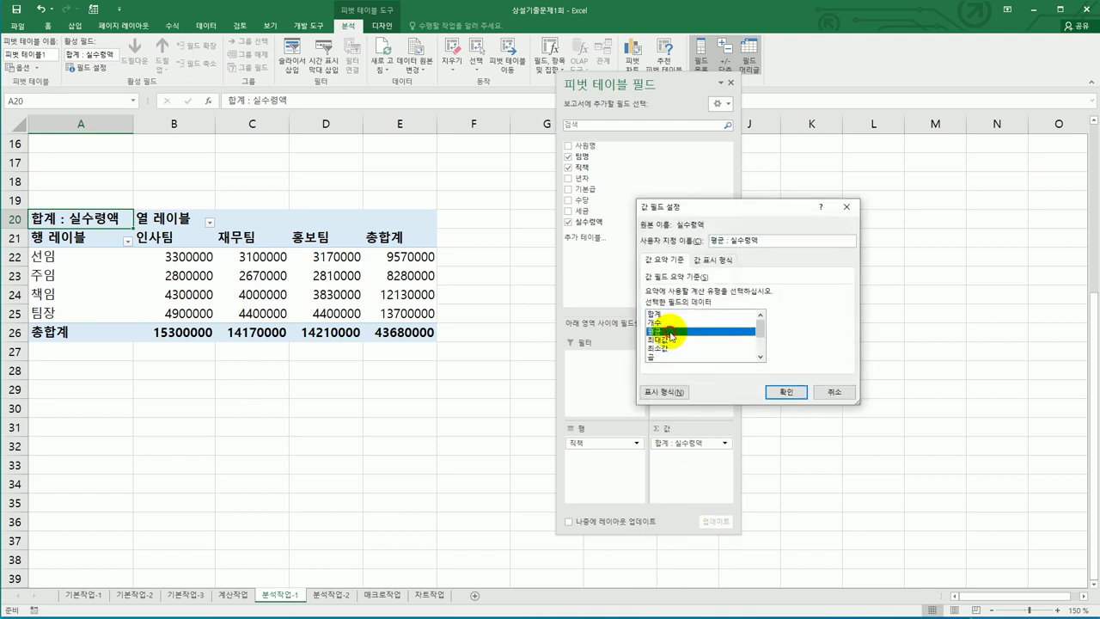
click(840, 394)
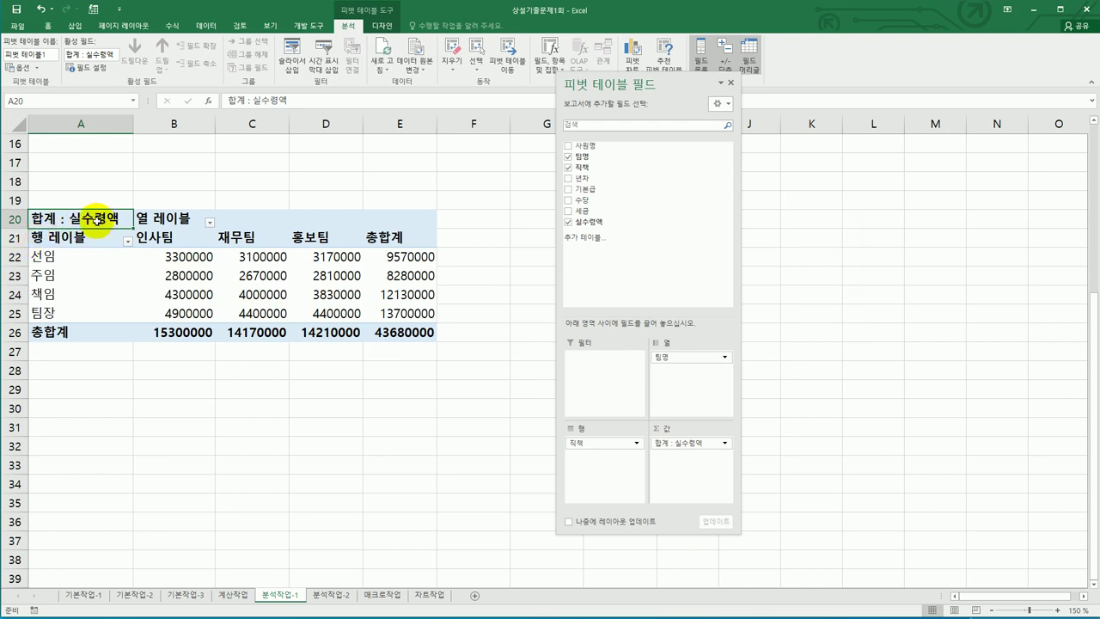
right_click(99, 223)
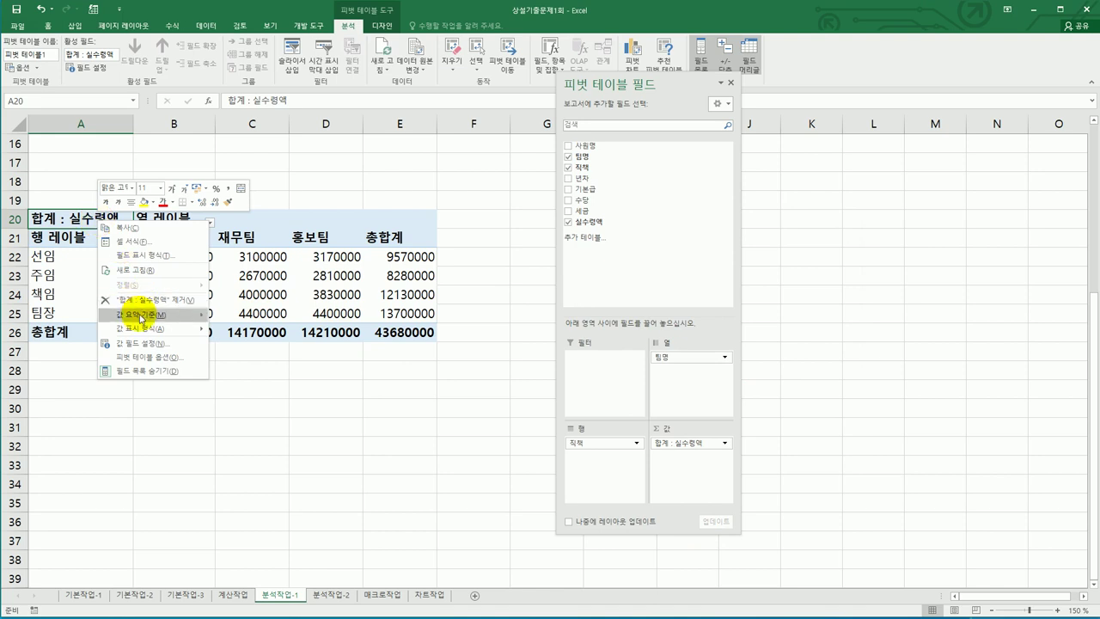
mouse_move(147, 317)
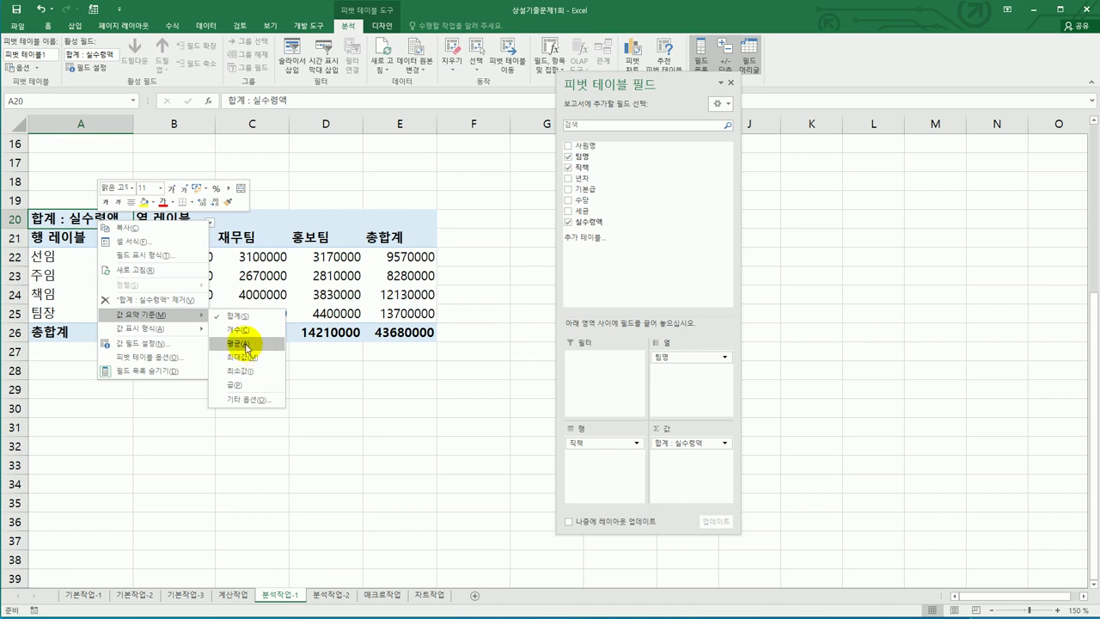
right_click(79, 222)
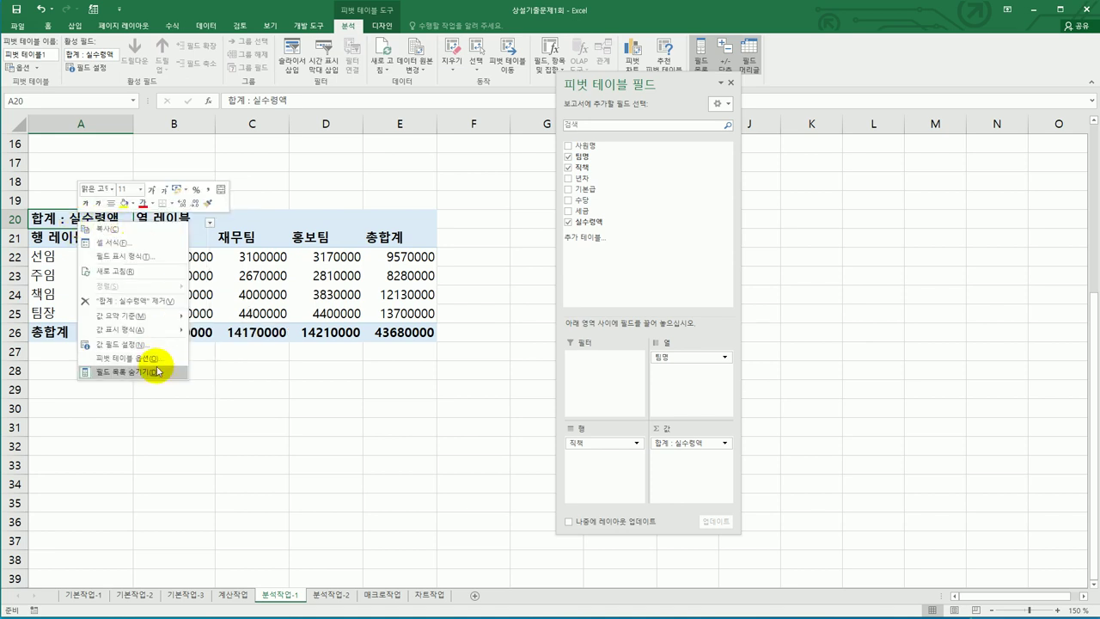
click(152, 346)
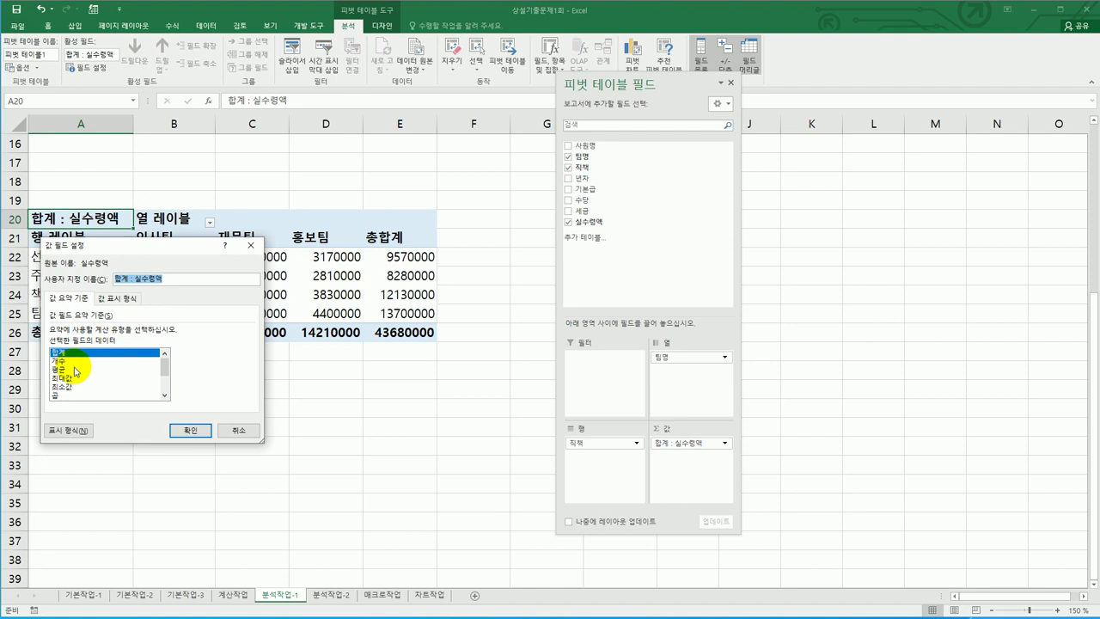
click(69, 369)
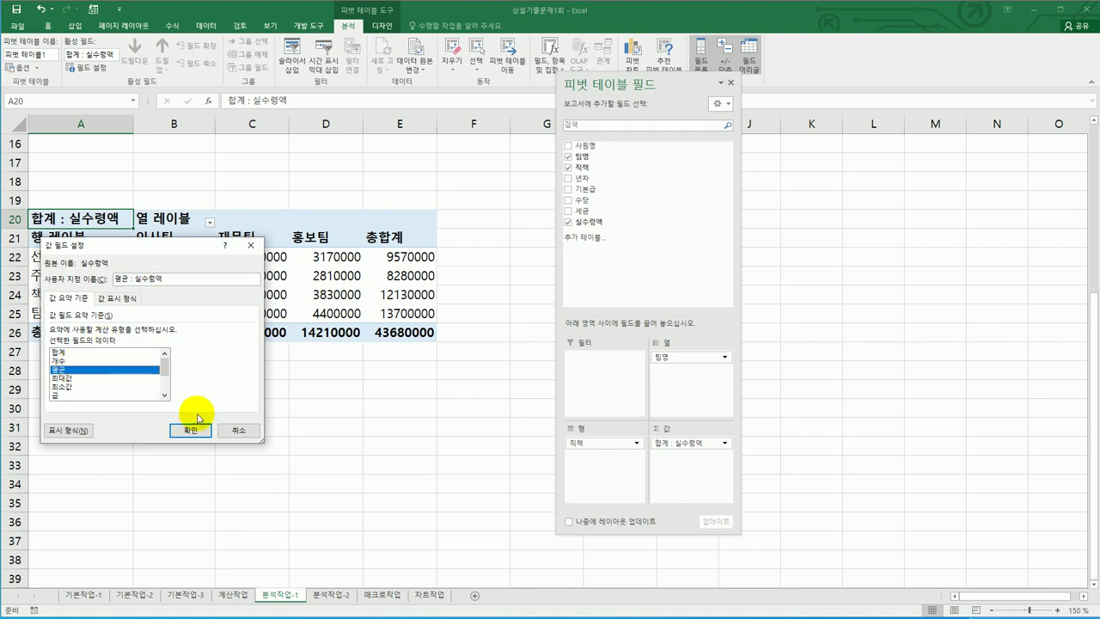
click(246, 433)
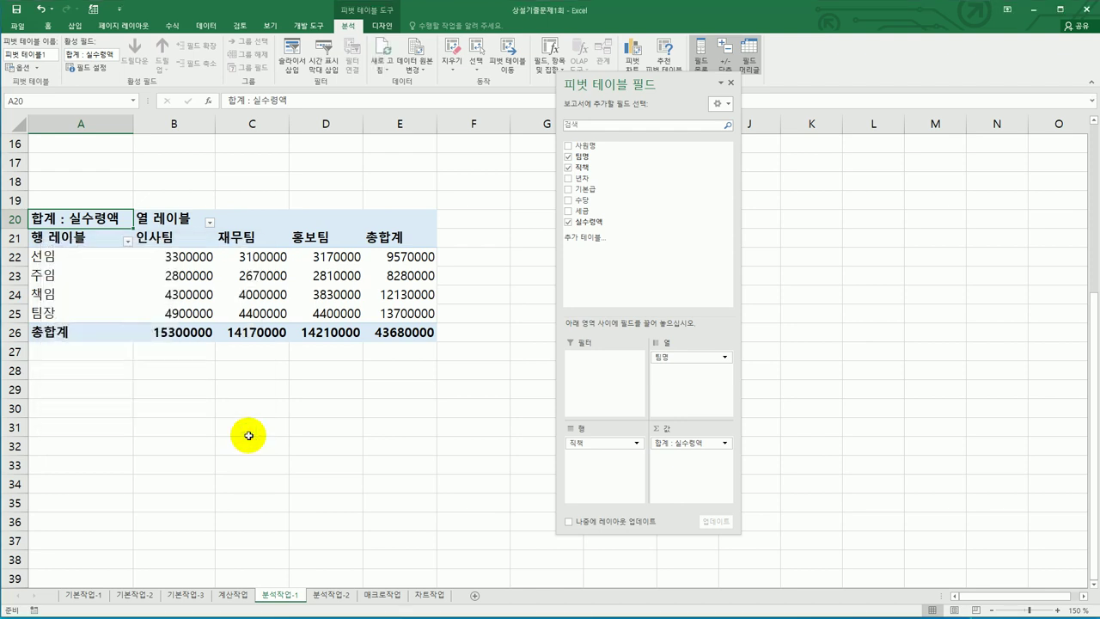
Step: Change the summary function of the pivot table's 실수령액 values to 평균 (average)
right_click(95, 217)
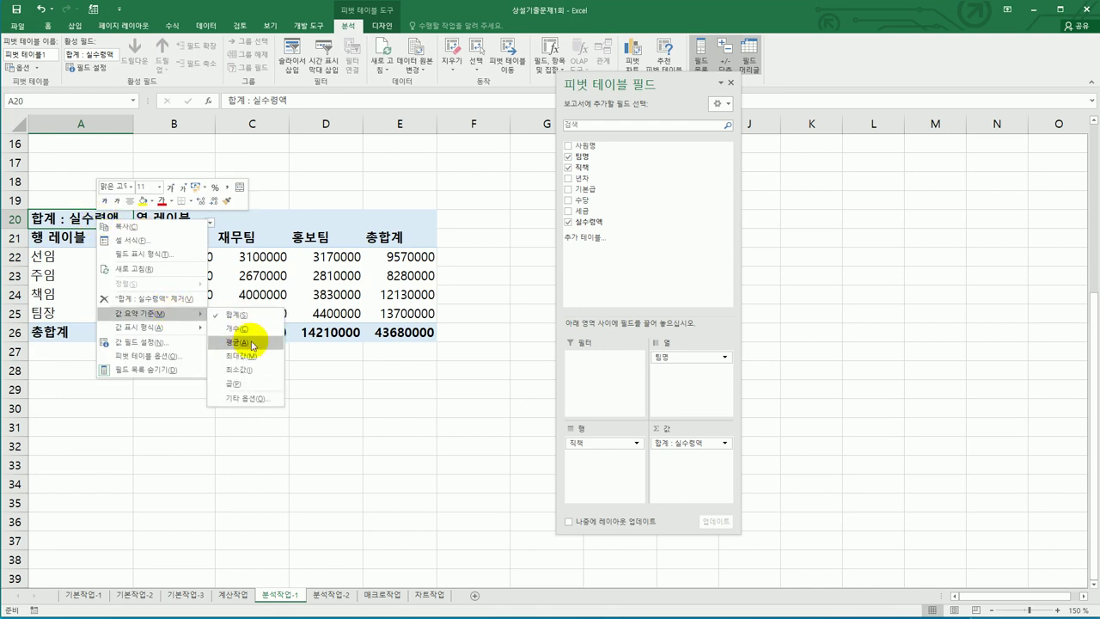
click(252, 343)
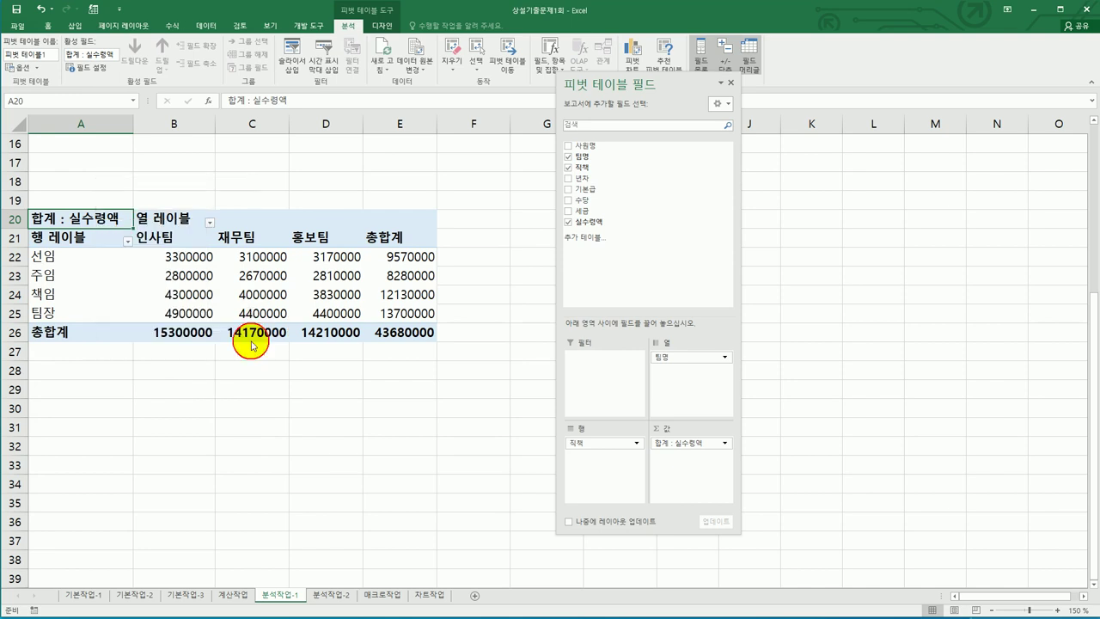
click(454, 450)
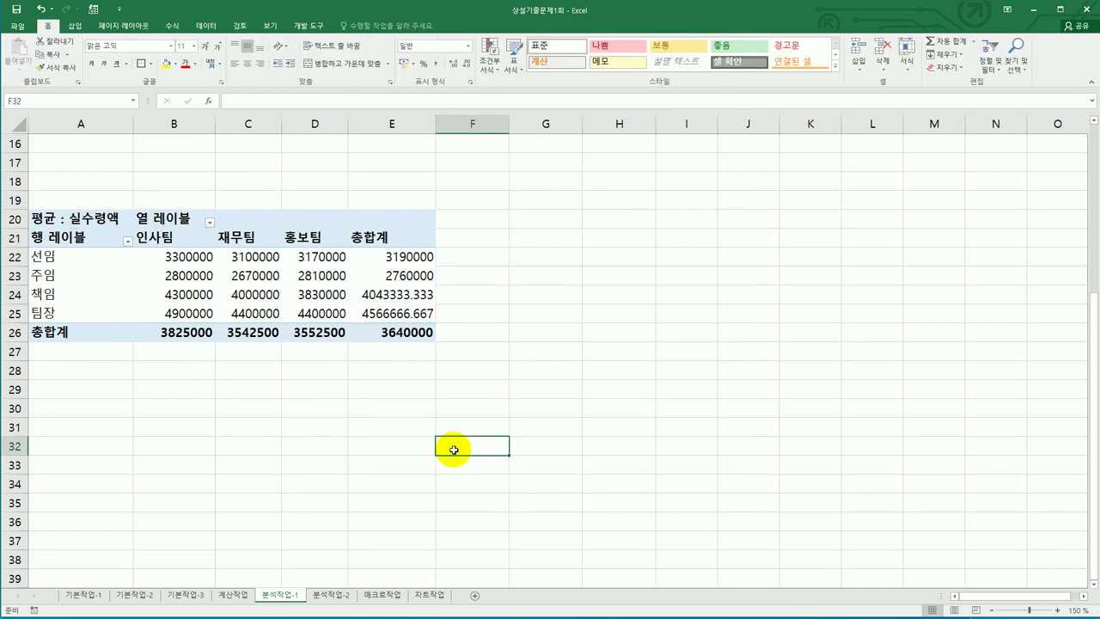
Step: Set the pivot table to show grand totals for rows only (행의 총합계만 설정)
click(307, 323)
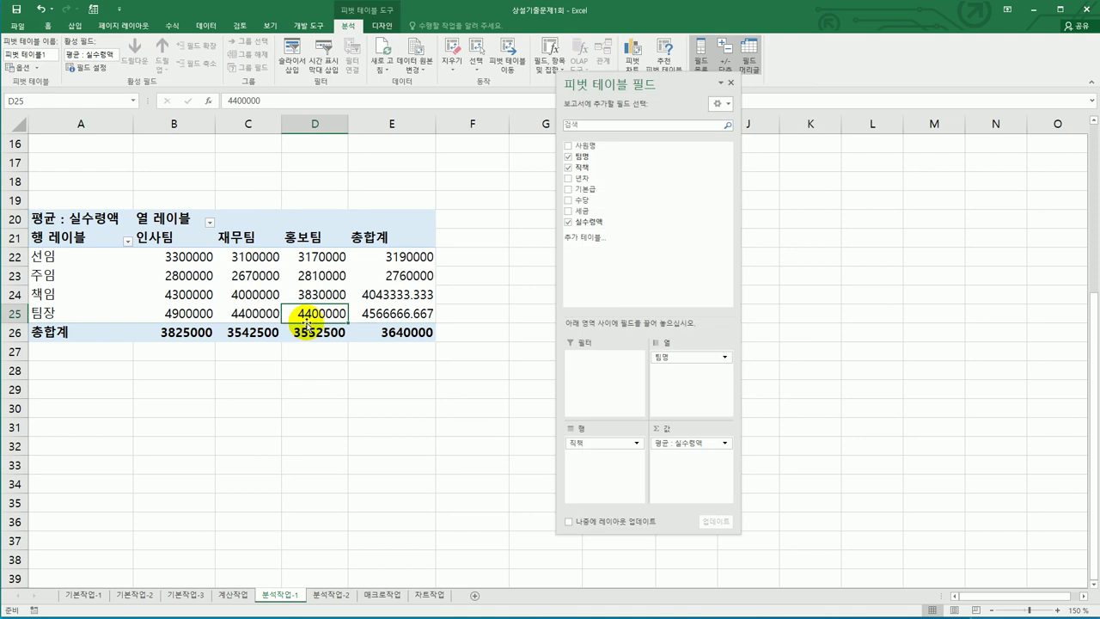
click(382, 26)
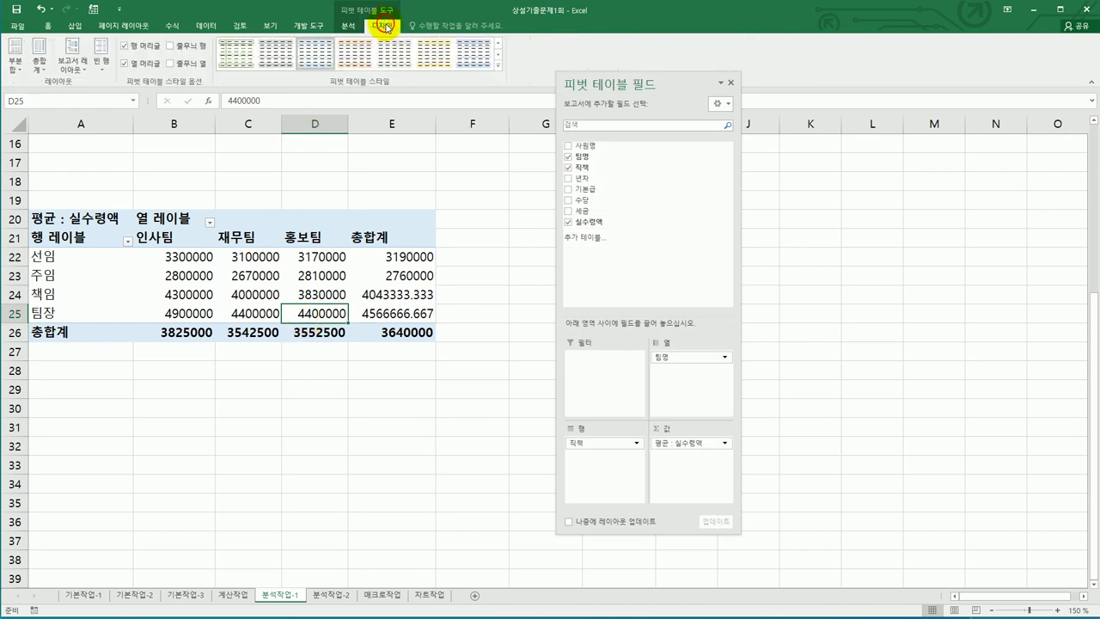
click(40, 67)
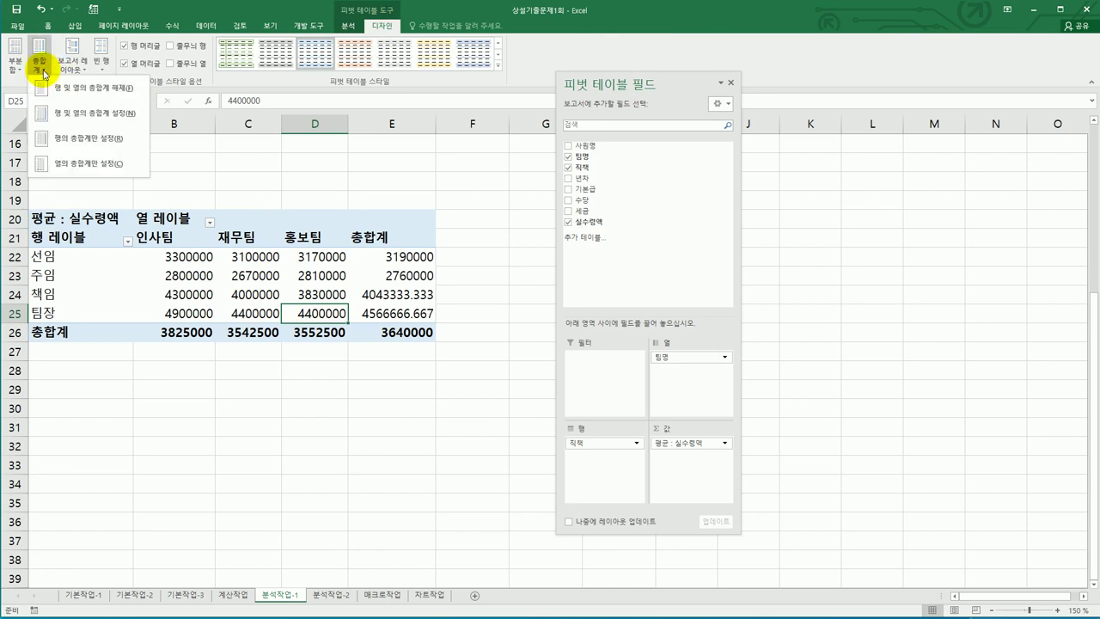
click(73, 148)
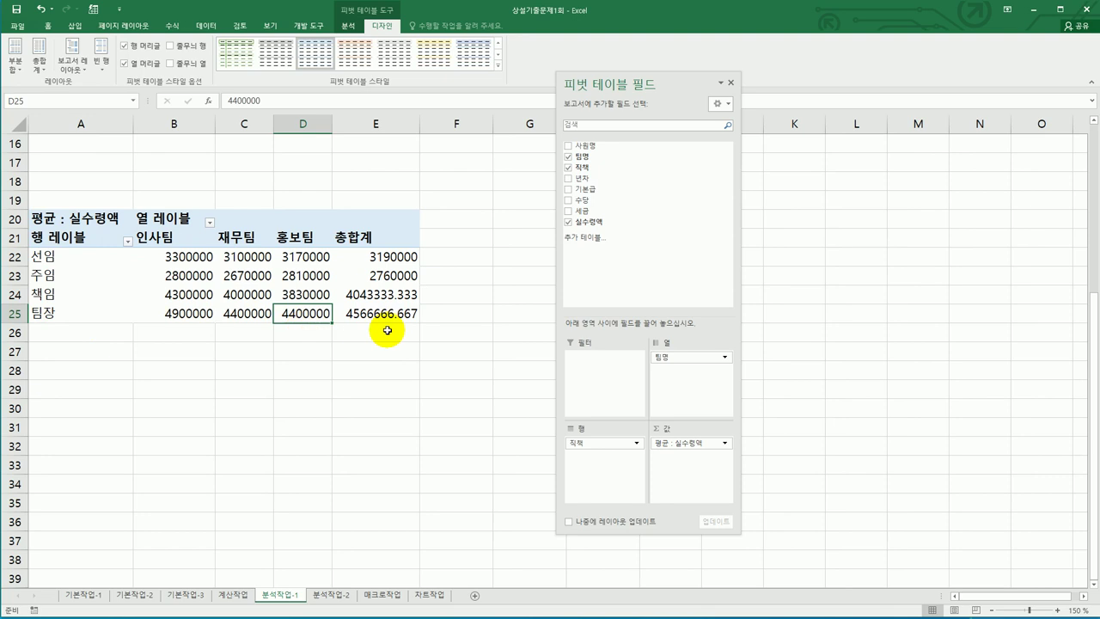
Step: Examine the row and column grand total settings under 요약 및 필터 in the pivot table options
right_click(284, 256)
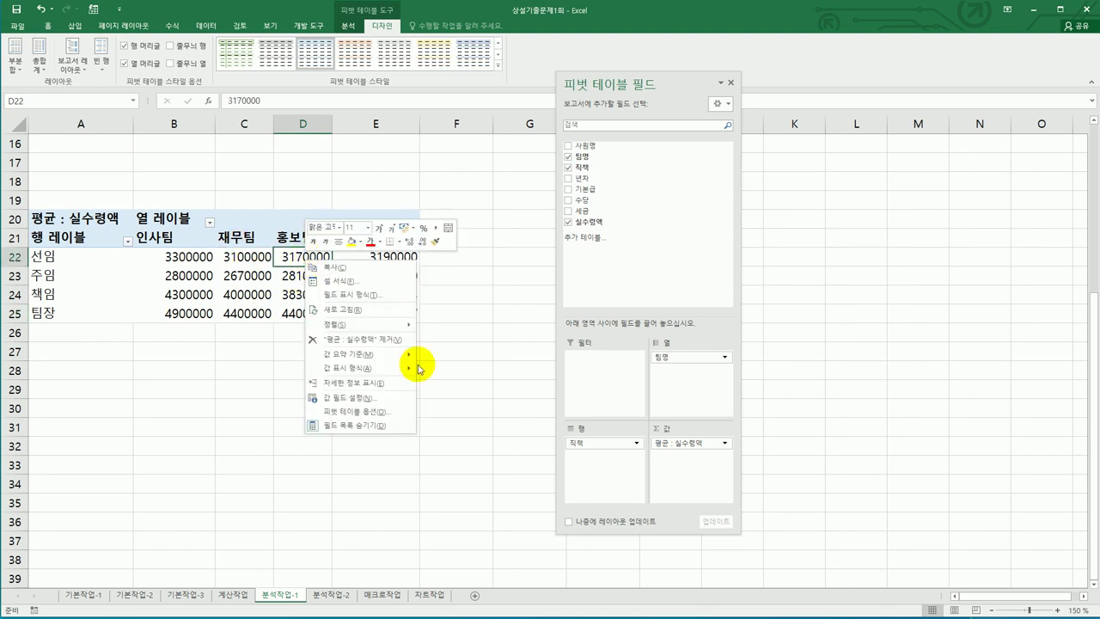
click(407, 421)
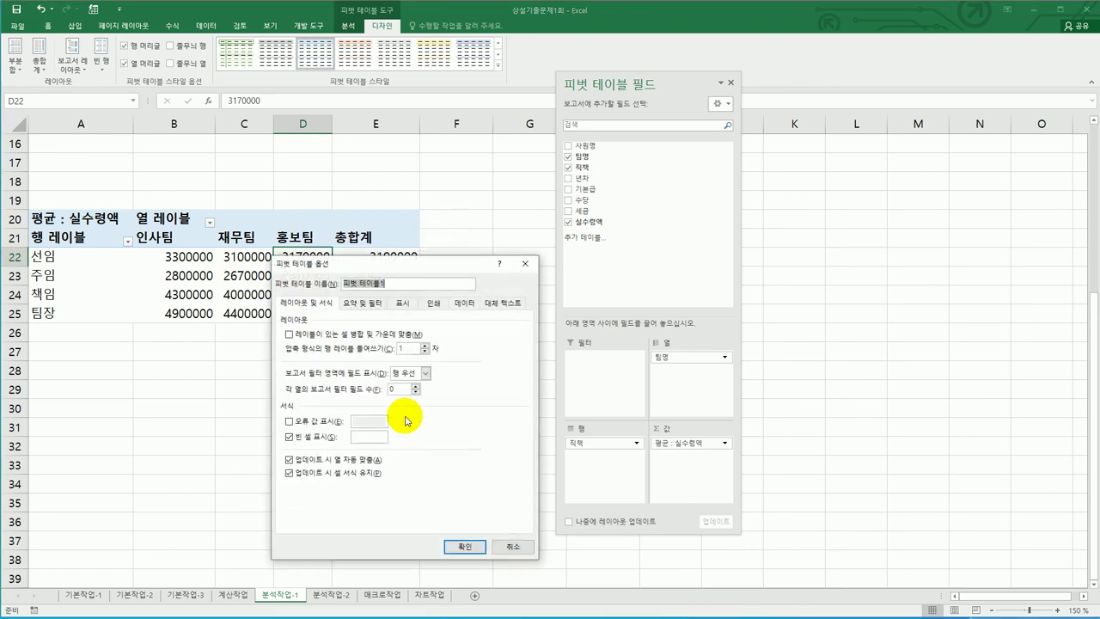
drag(383, 268, 613, 198)
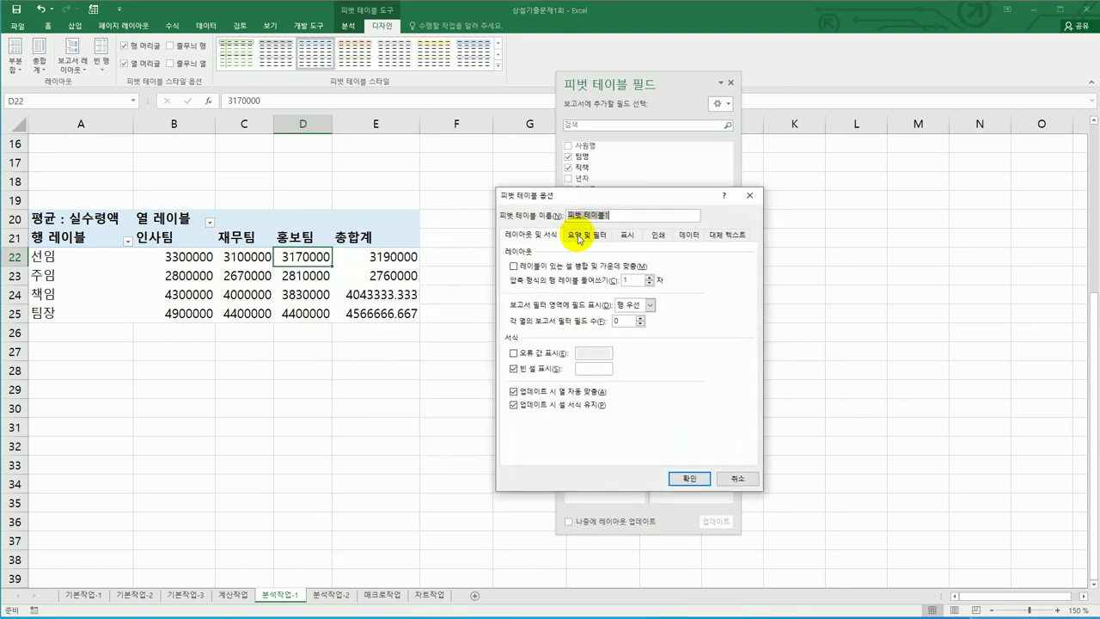
click(580, 236)
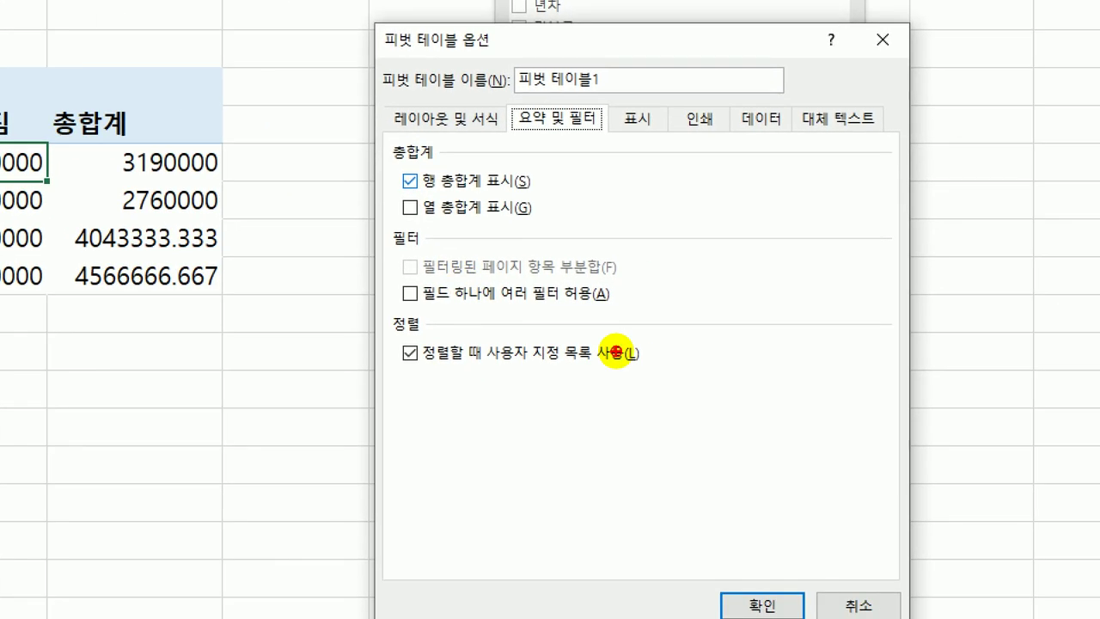
mouse_move(546, 96)
mouse_down()
mouse_move(557, 117)
mouse_move(583, 95)
mouse_up()
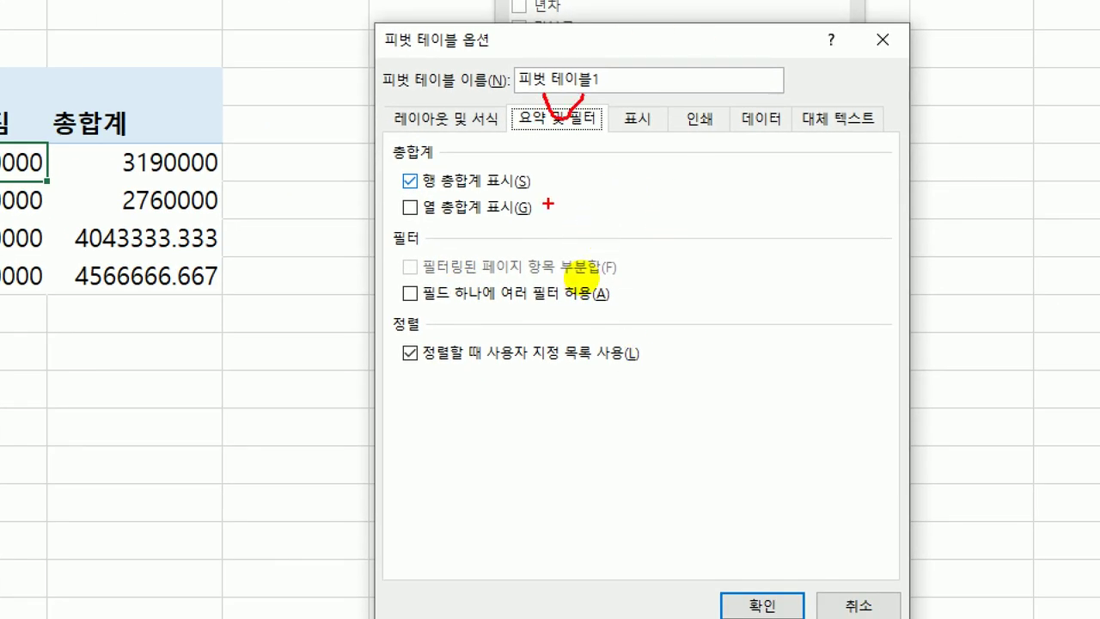
drag(414, 197, 538, 204)
drag(533, 163, 537, 211)
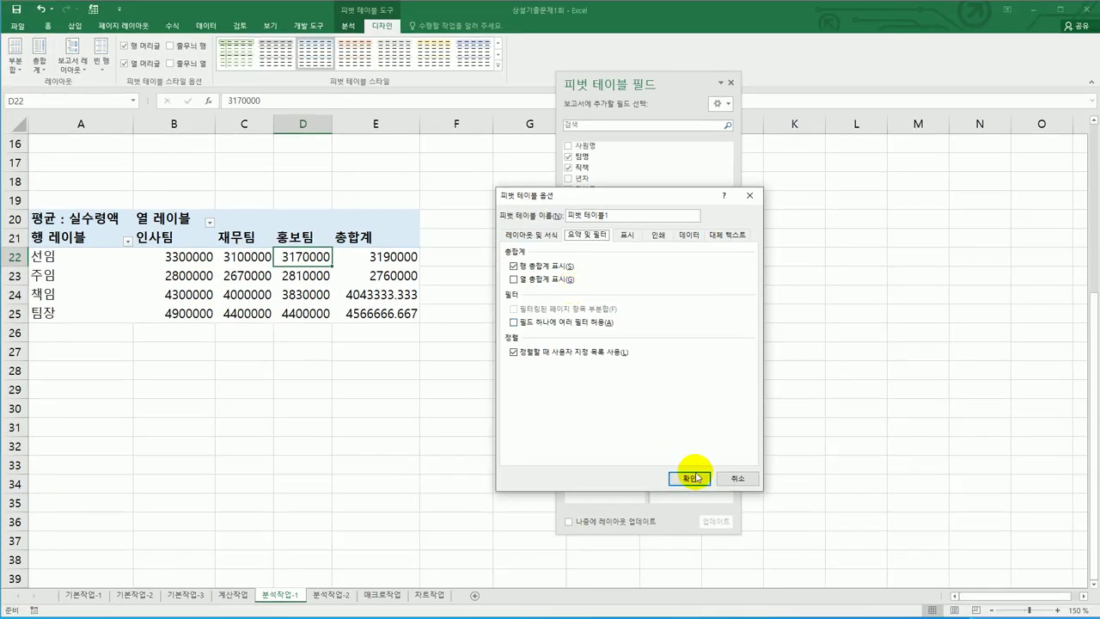
click(698, 478)
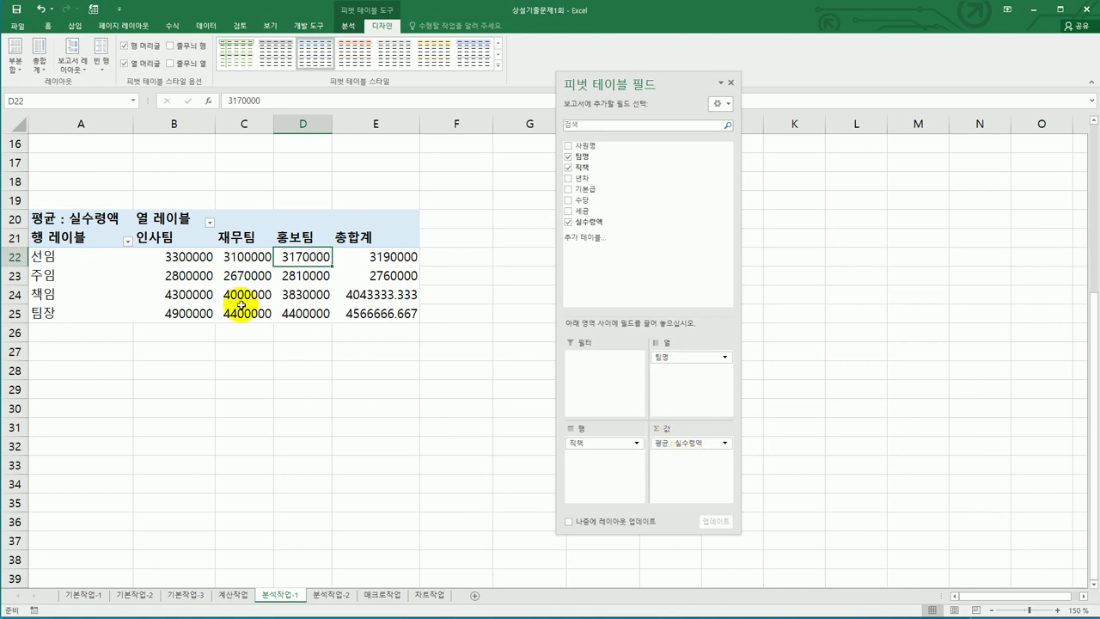
Step: Format the pivot table's 평균 : 실수령액 values as 숫자 with 0 decimal places and the 1000 separator through the value field settings
click(87, 217)
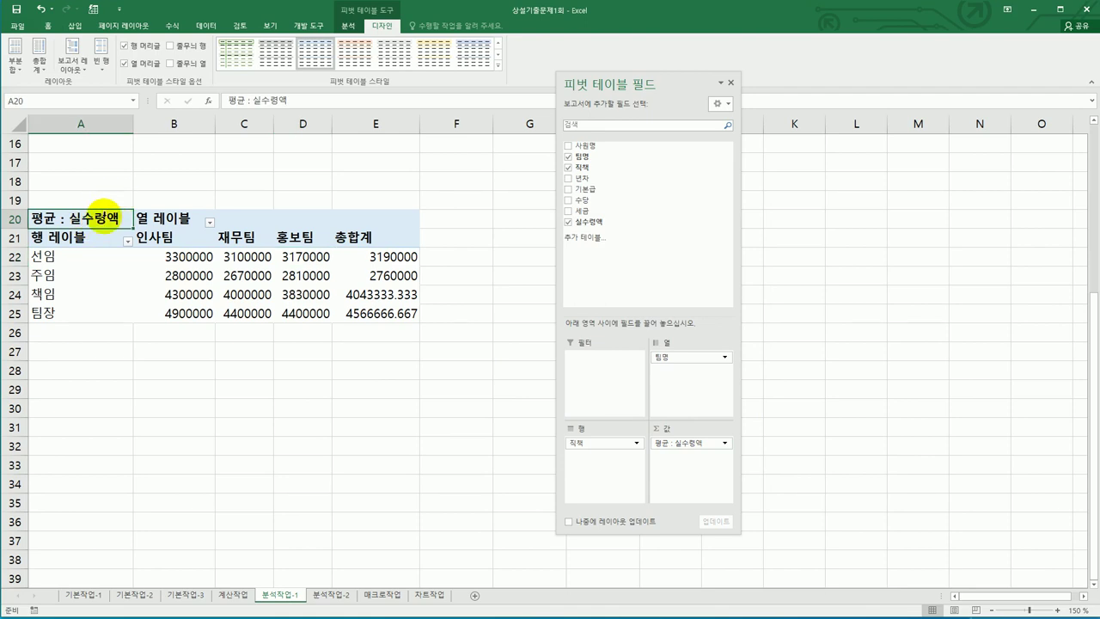
right_click(101, 217)
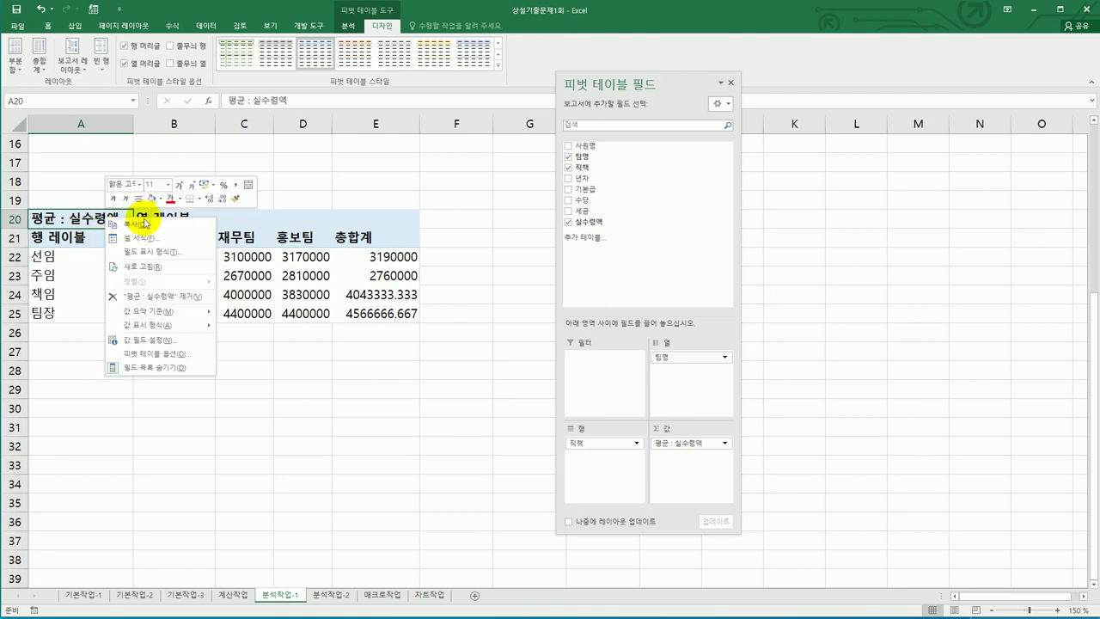
click(177, 341)
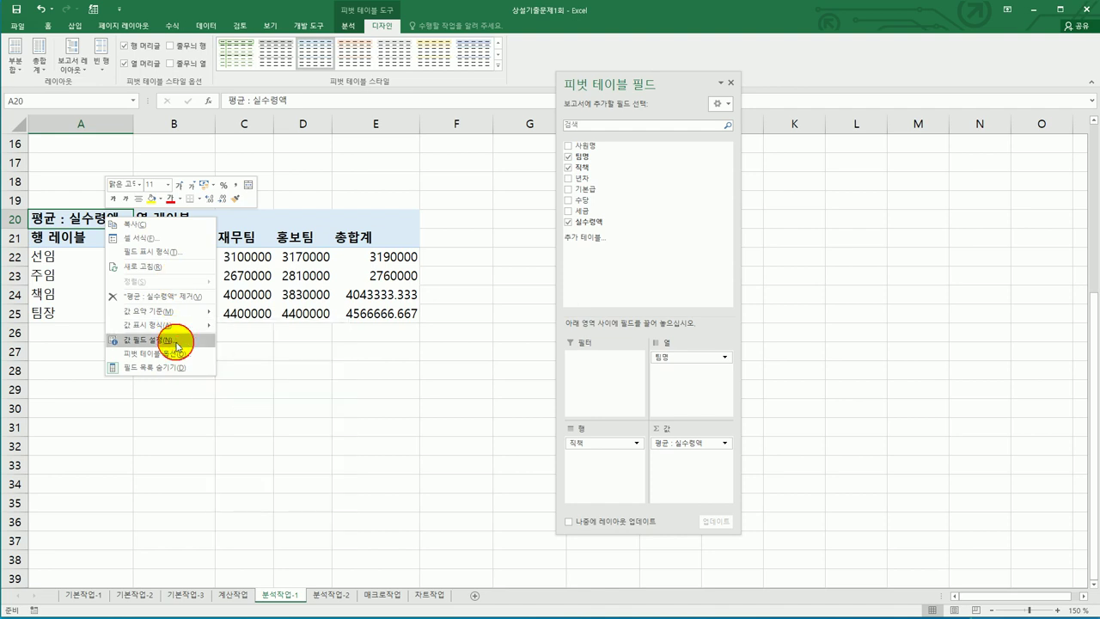
drag(172, 248, 585, 190)
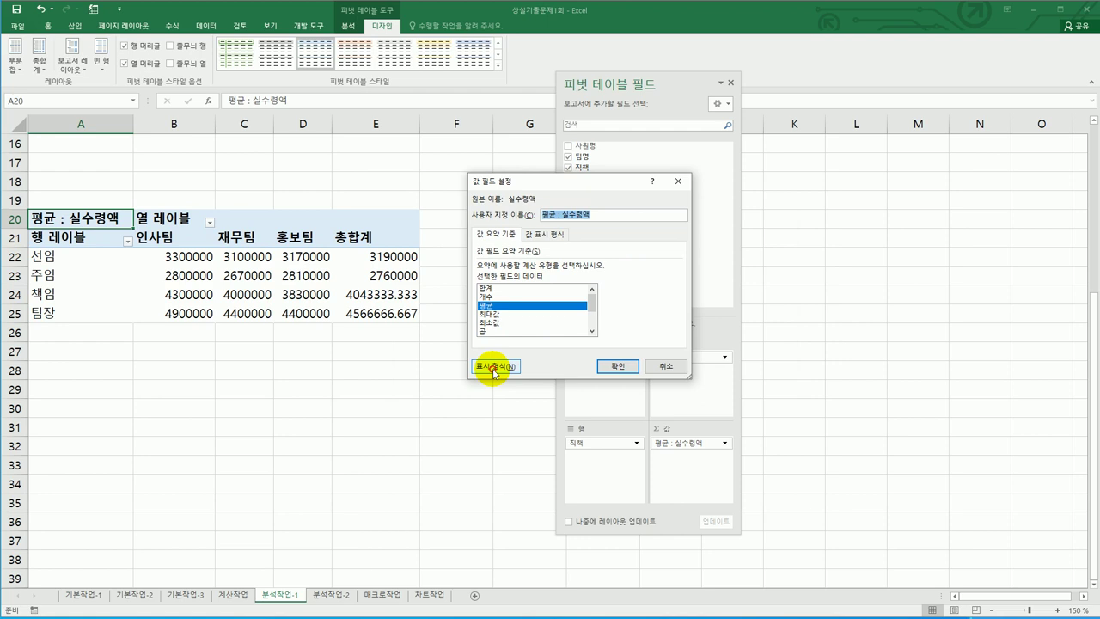
click(494, 367)
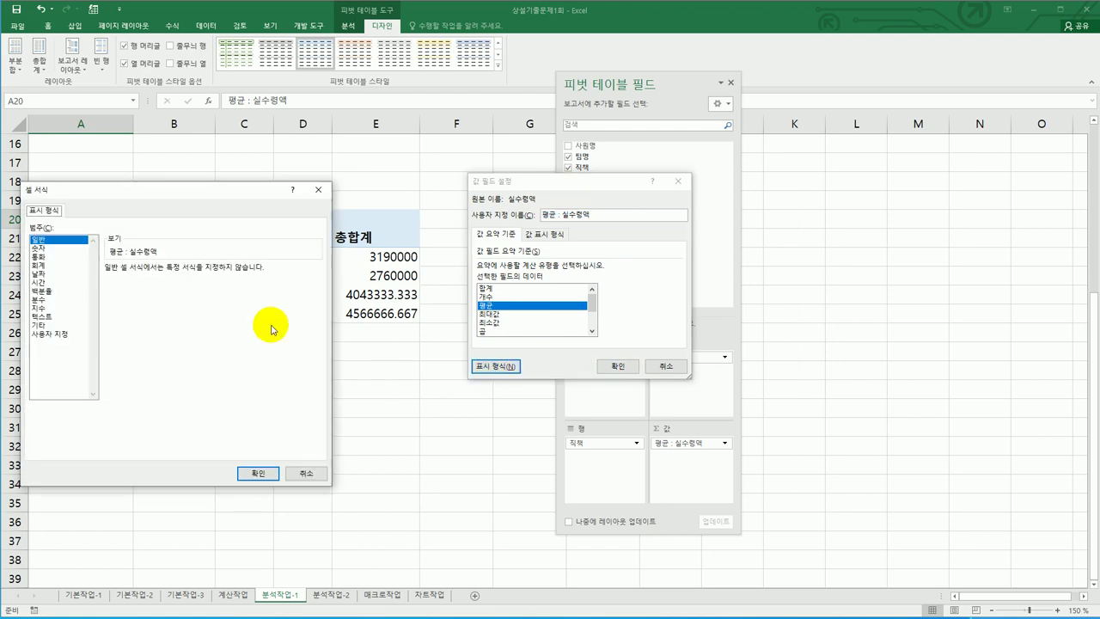
click(56, 248)
drag(155, 191, 449, 165)
click(443, 264)
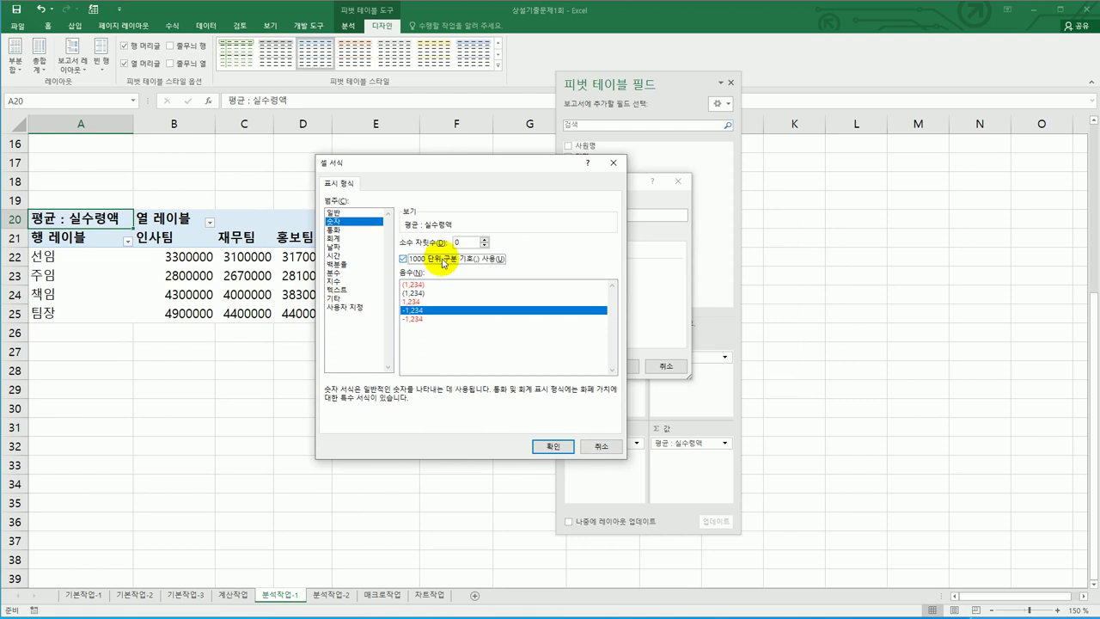
click(548, 447)
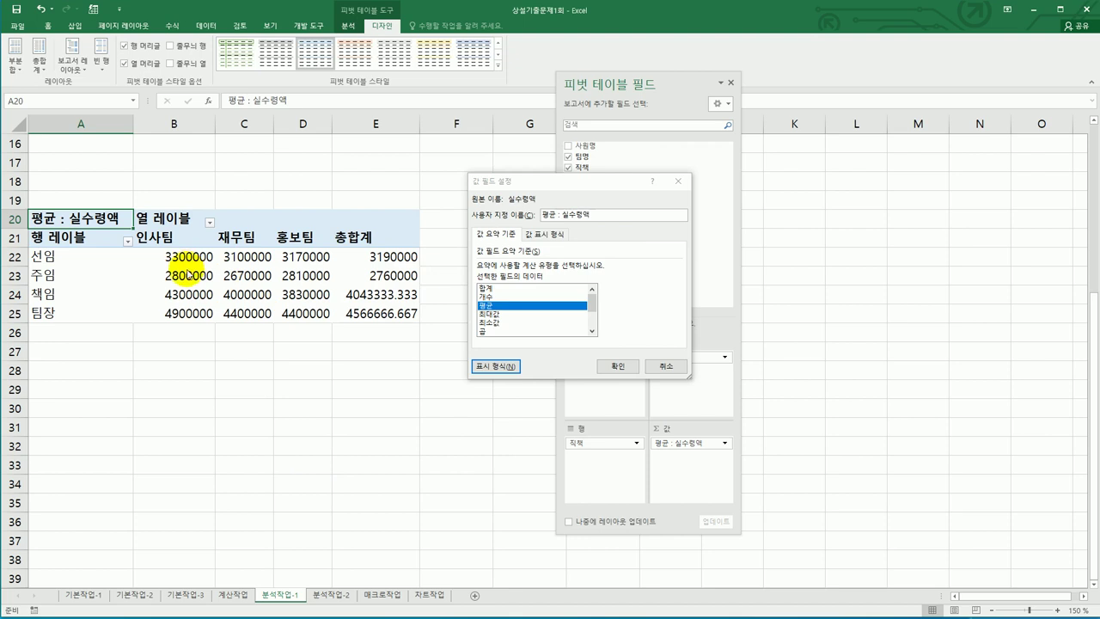
click(616, 369)
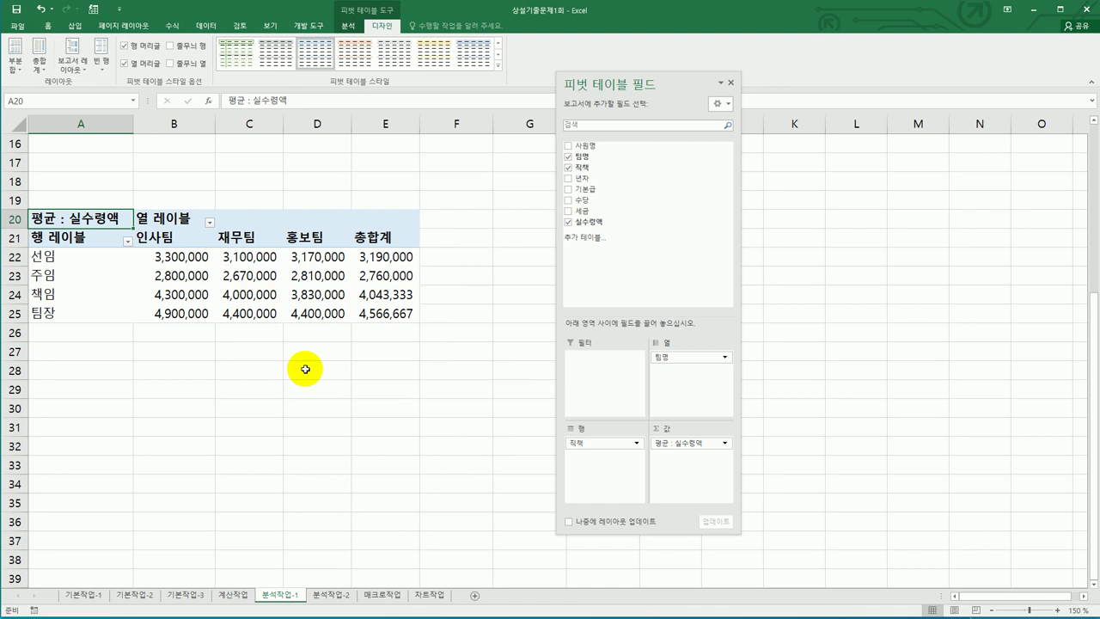
click(306, 369)
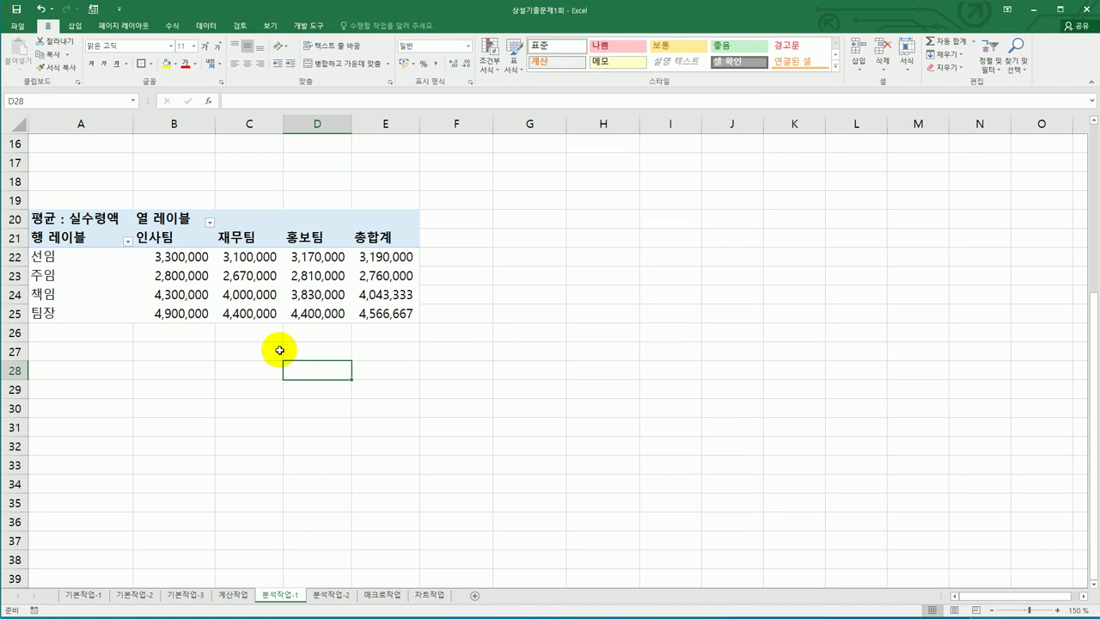
Step: Filter the pivot table's column labels (팀명) to show only 인사팀 and 재무팀
click(166, 228)
click(232, 238)
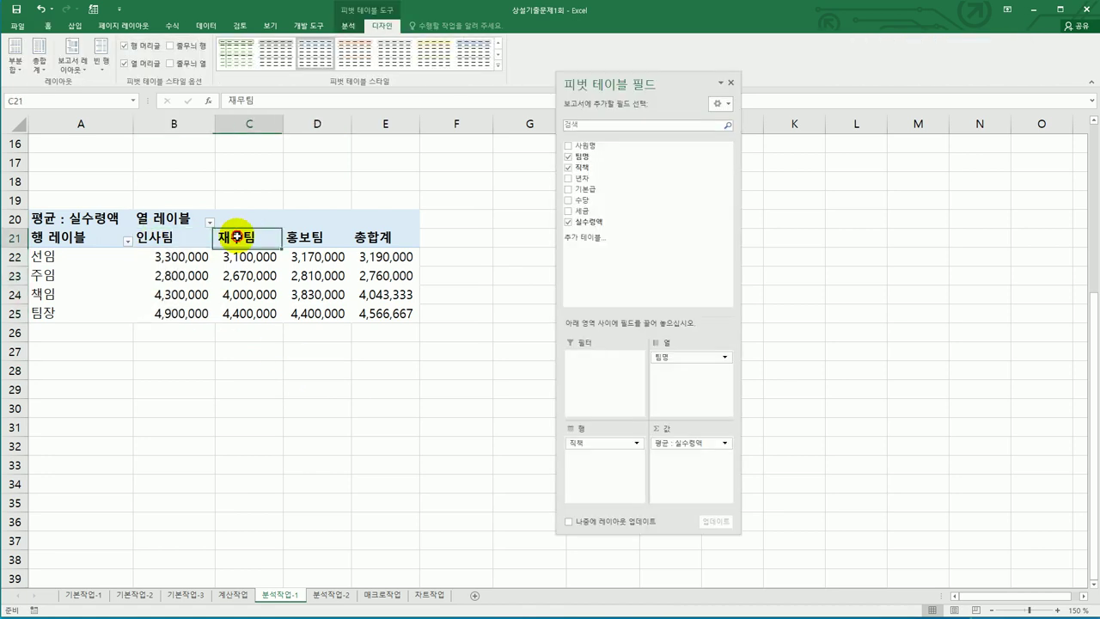
click(303, 238)
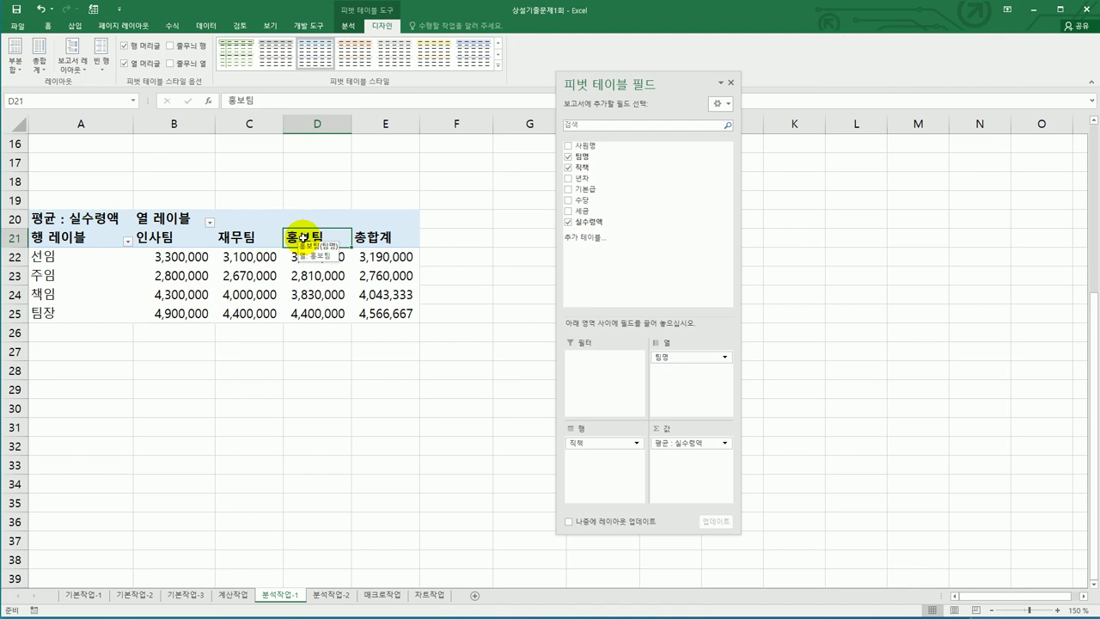
click(209, 223)
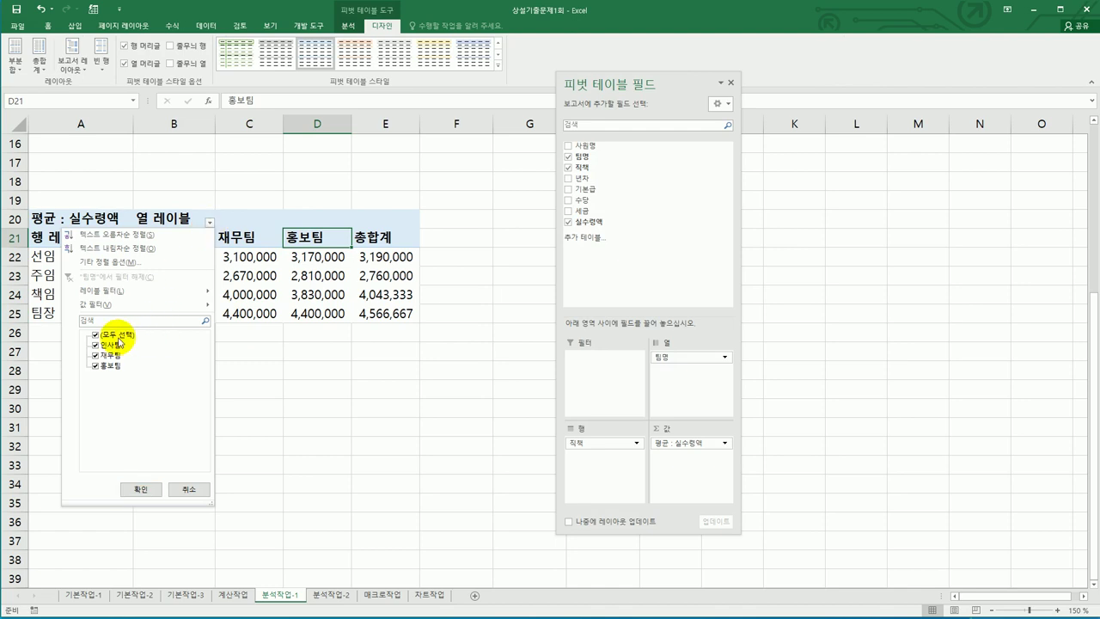
click(119, 341)
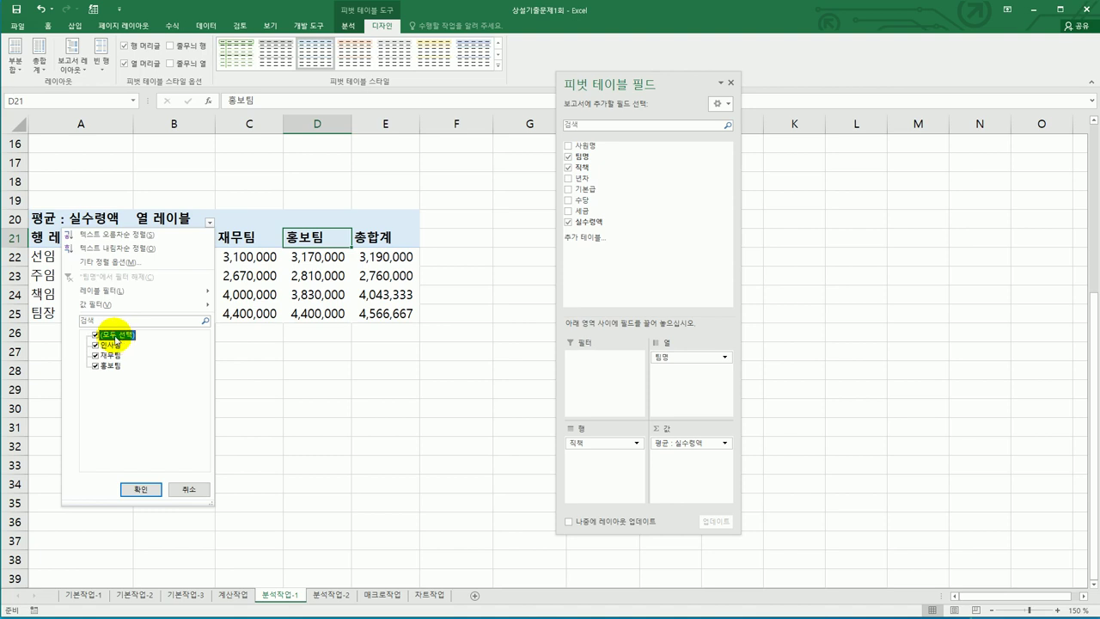
click(94, 334)
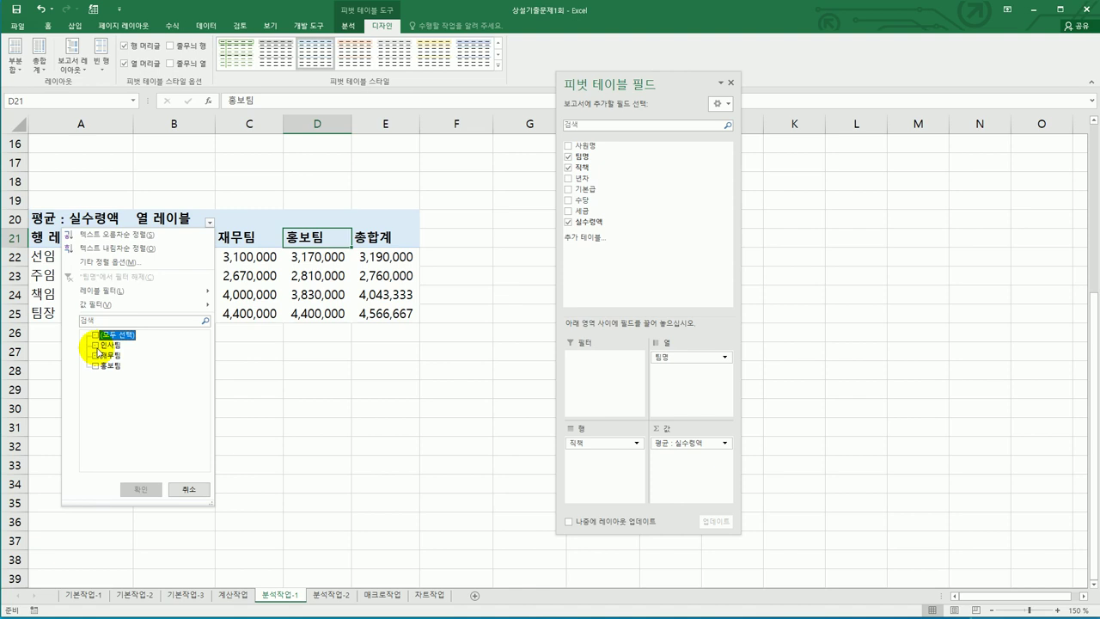
click(96, 347)
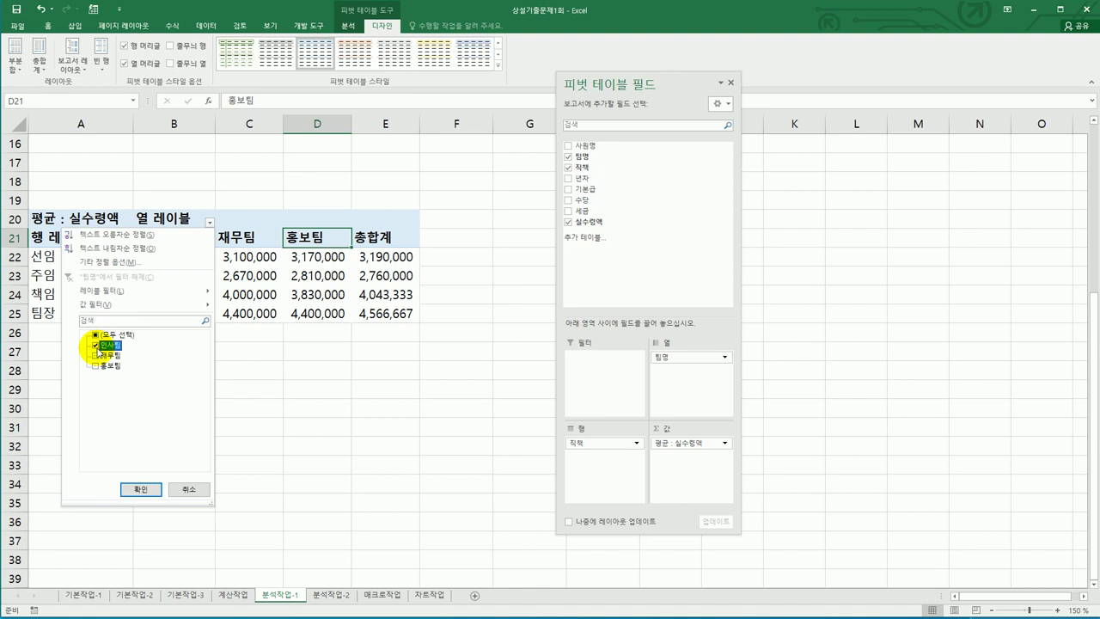
click(95, 356)
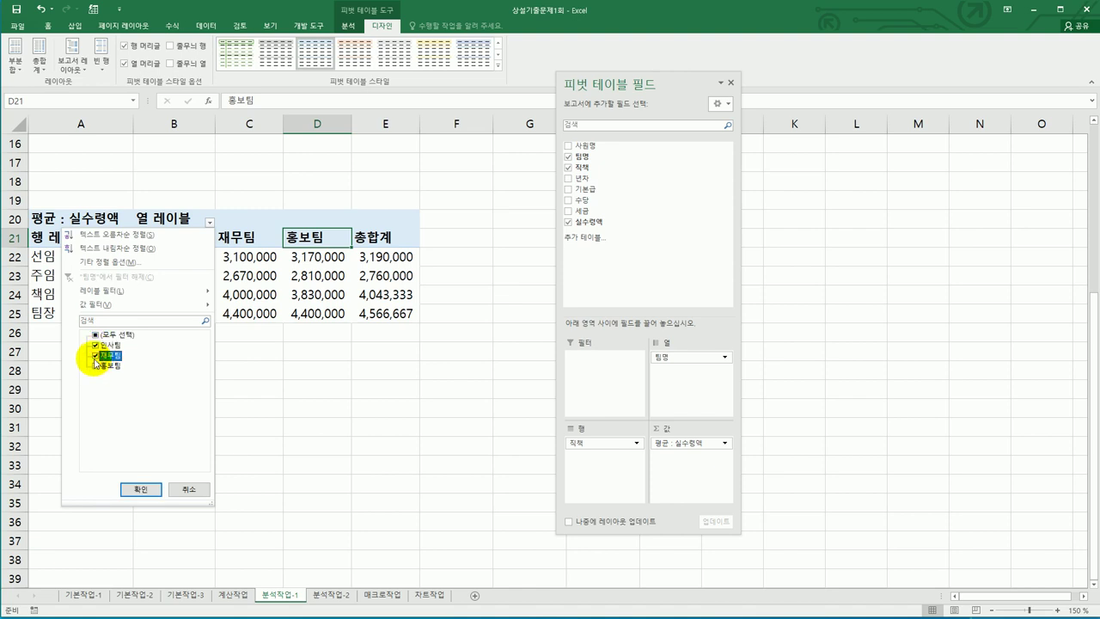
click(153, 490)
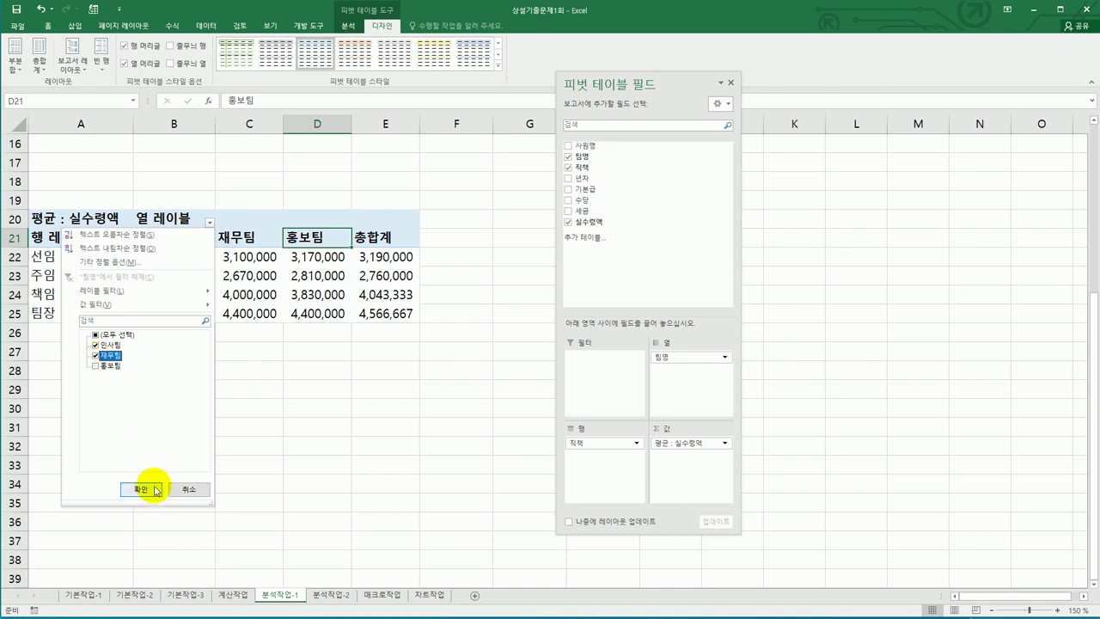
click(412, 452)
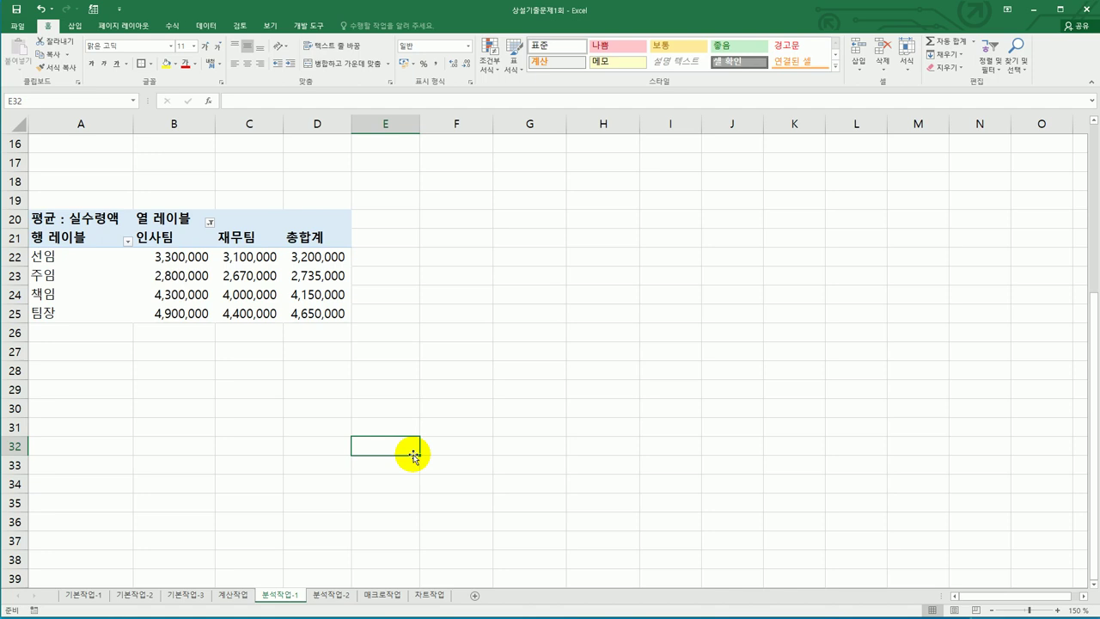
Step: Switch to the 분석작업-2 sheet and examine the 기간(년) values in D4:D10
click(331, 595)
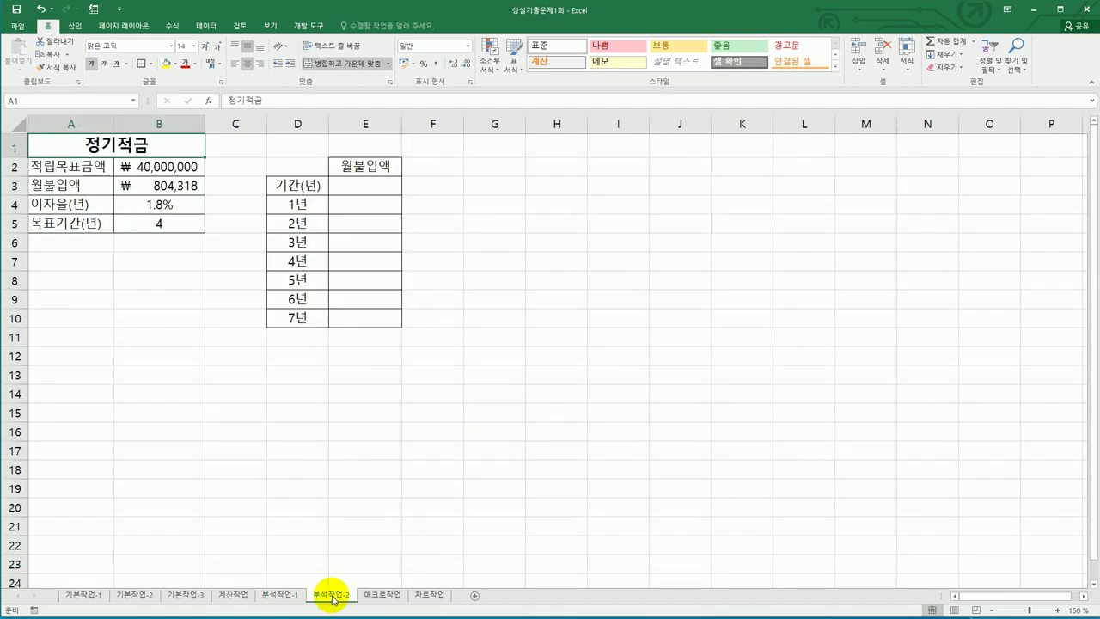
click(480, 451)
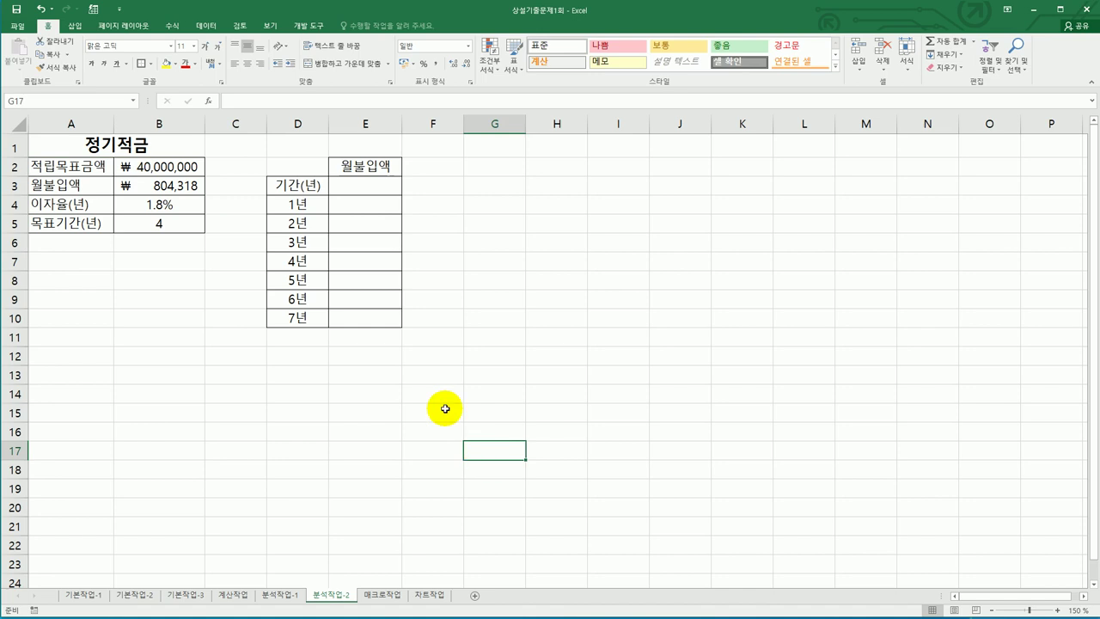
drag(303, 204, 301, 319)
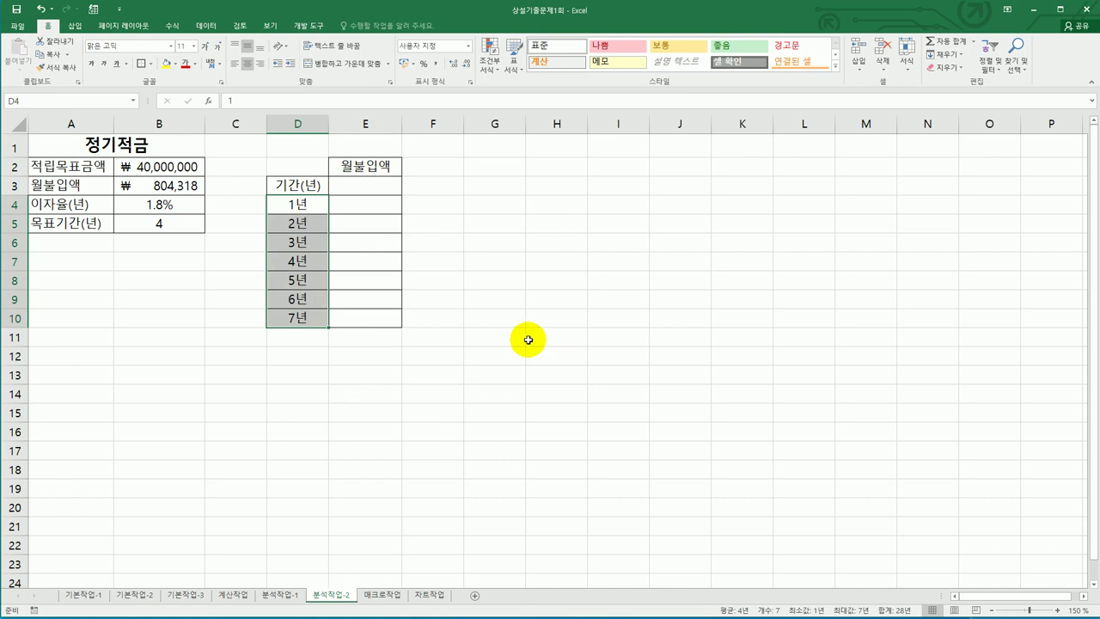
drag(300, 206, 300, 320)
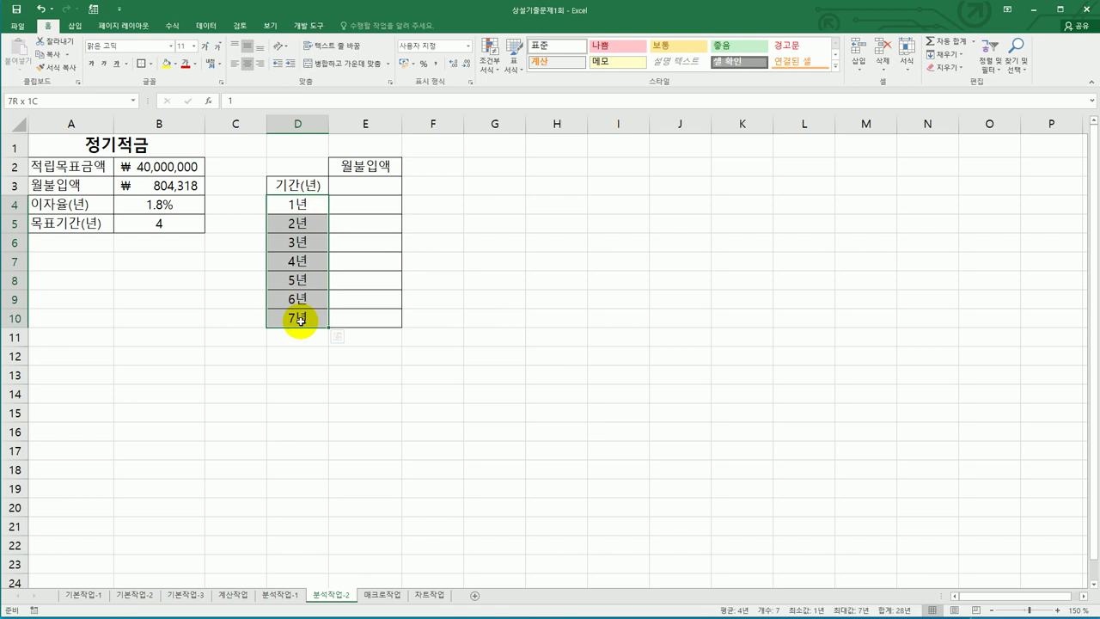
drag(300, 320, 300, 320)
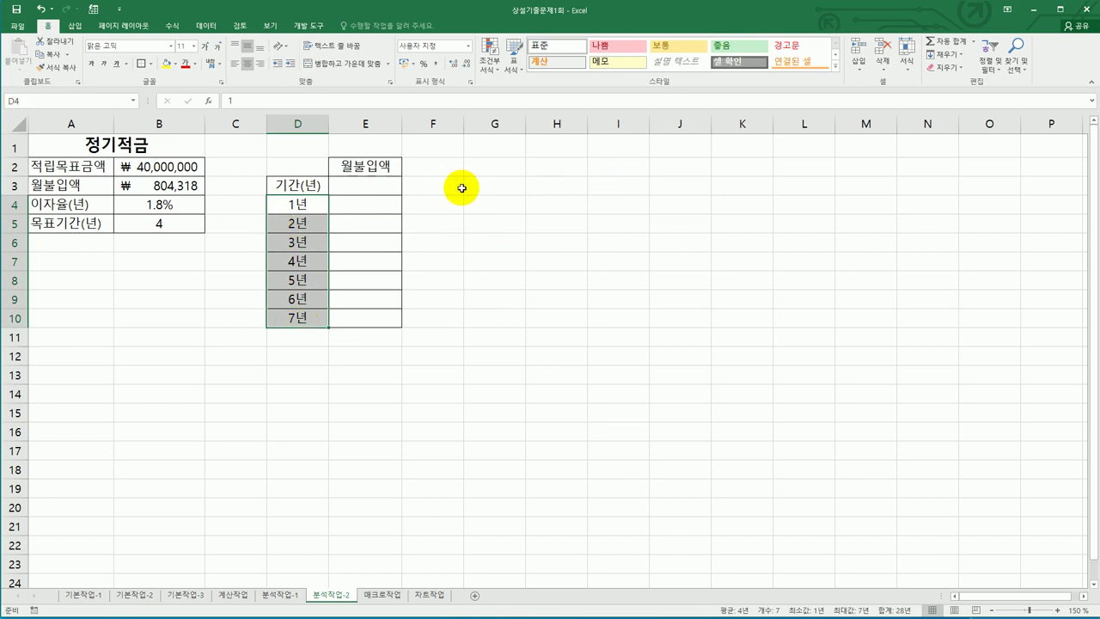
Step: Examine the 월불입액 formula in B3 and its input cells, 이자율(년) in B4 and 목표기간(년) in B5
click(361, 184)
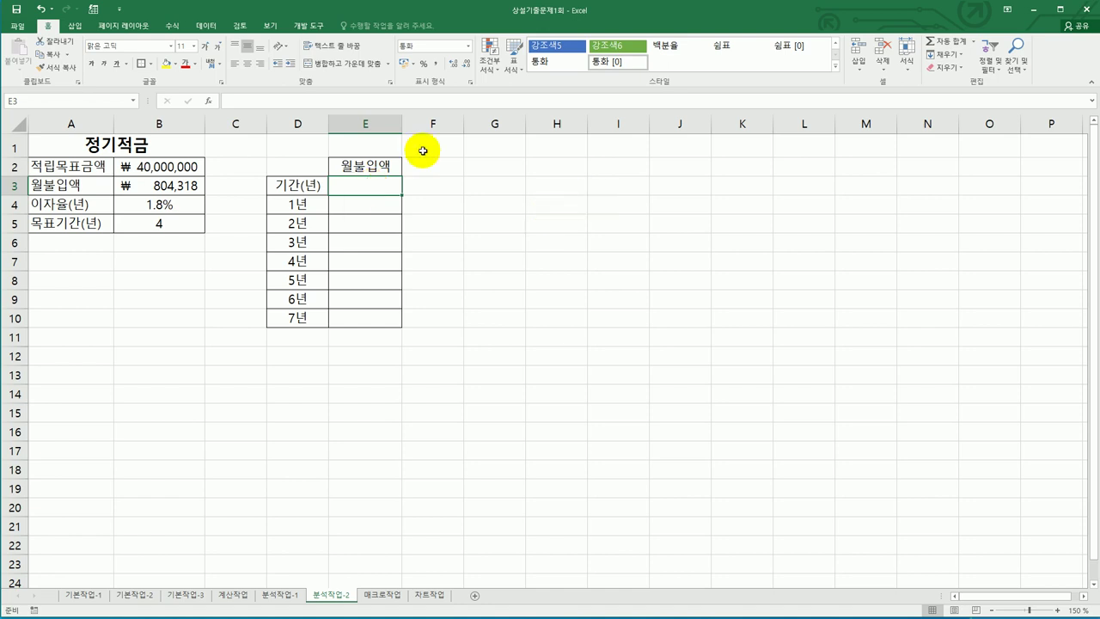
click(147, 180)
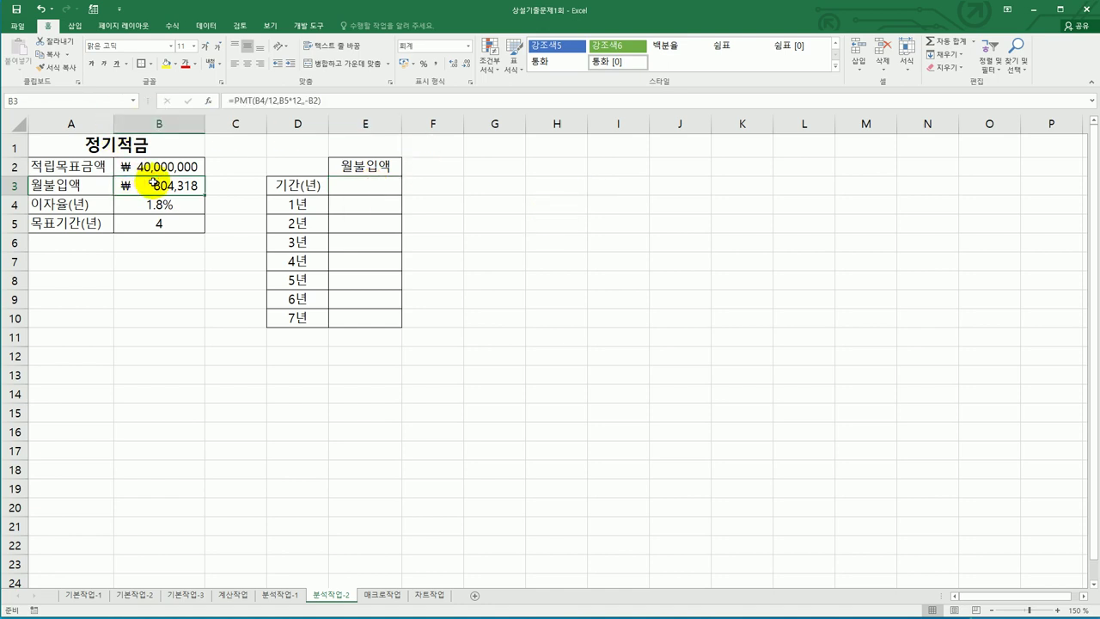
click(160, 201)
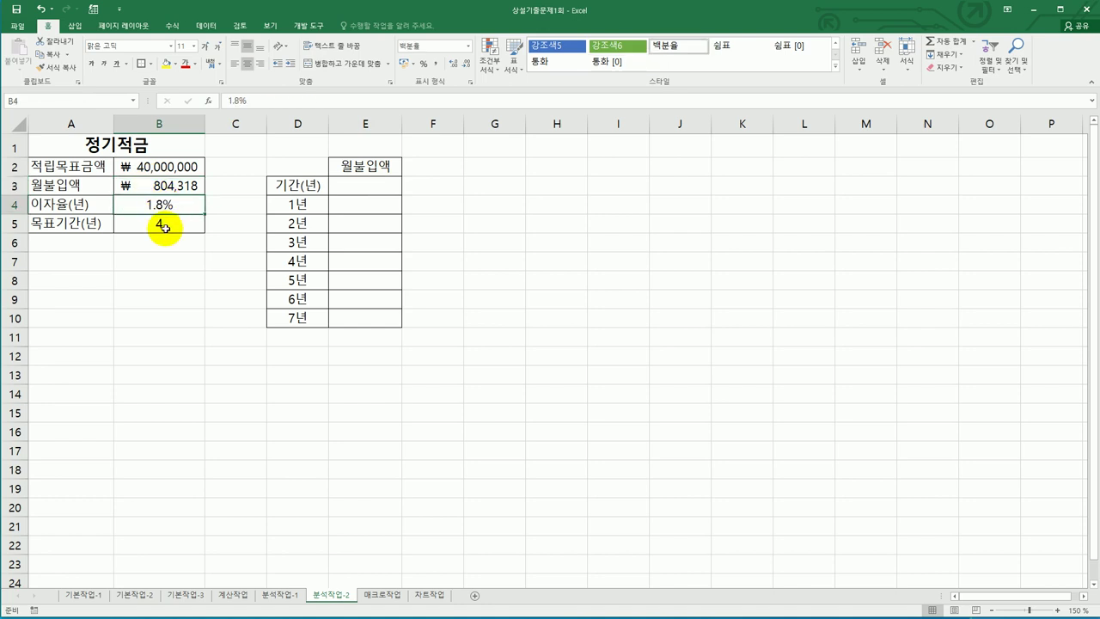
click(164, 225)
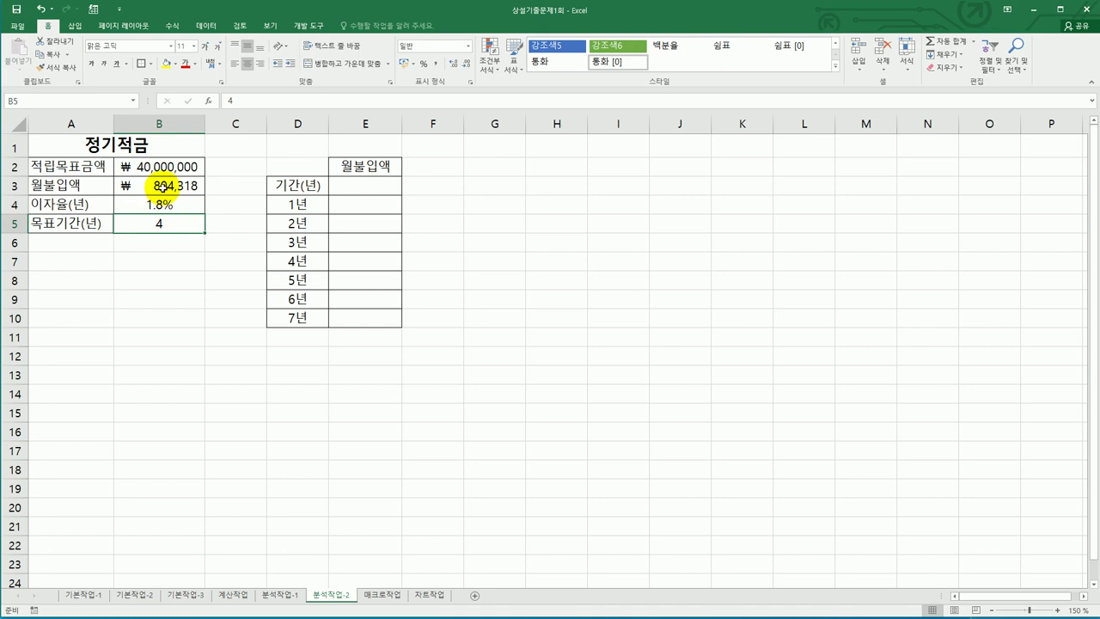
click(163, 186)
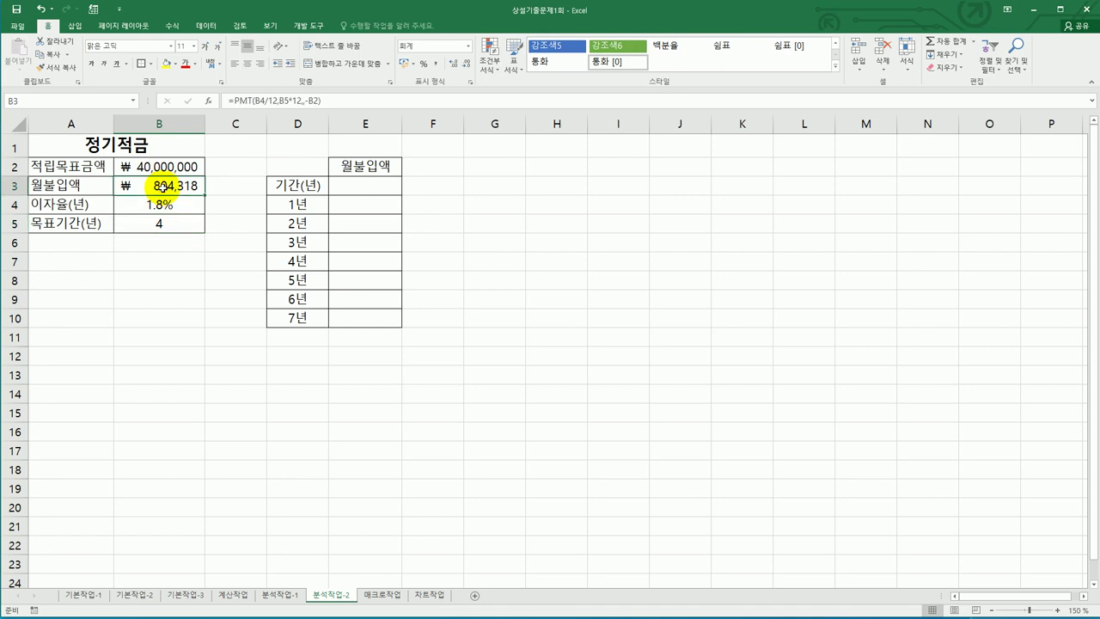
click(161, 204)
click(159, 223)
click(159, 180)
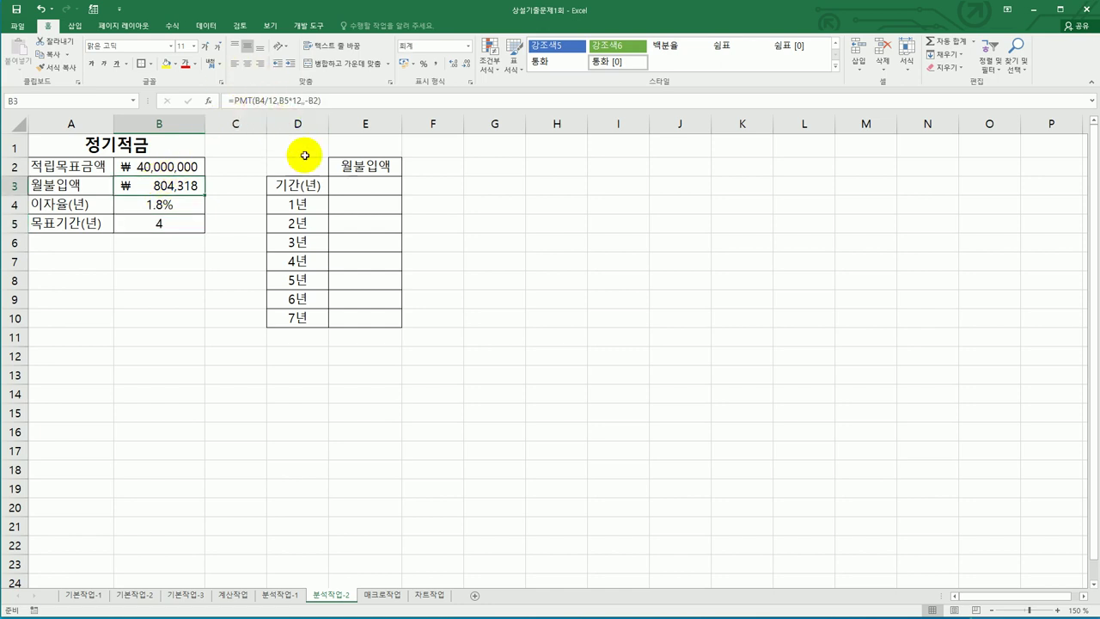
click(355, 187)
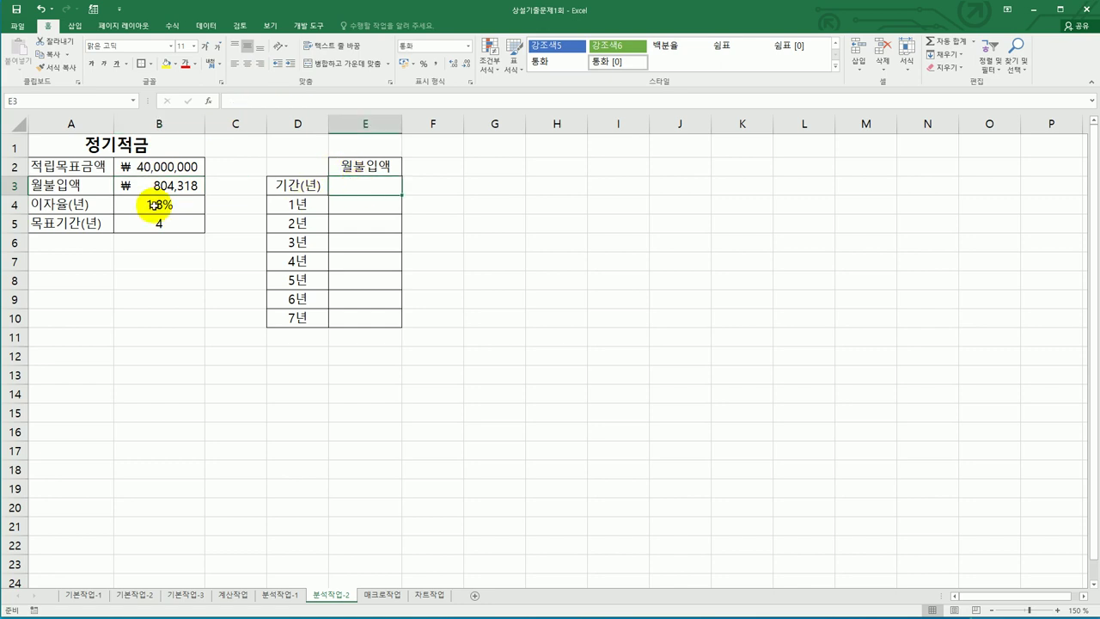
click(163, 185)
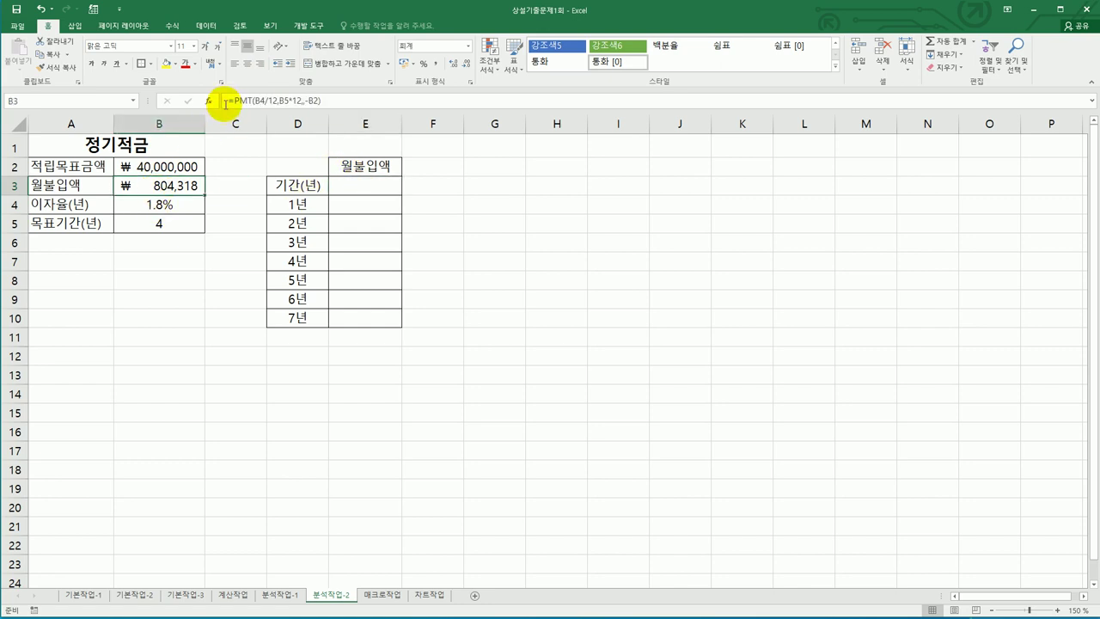
Step: Copy the text of the PMT formula =PMT(B4/12,B5*12,,-B2) from cell B3 into cell E3
double_click(158, 185)
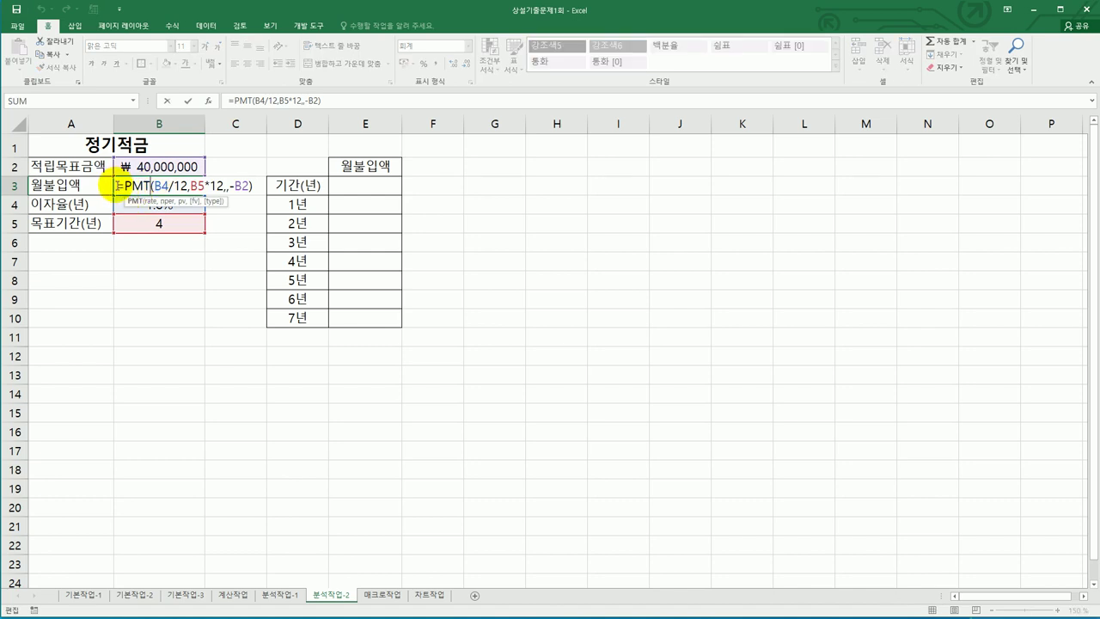
drag(114, 186, 258, 179)
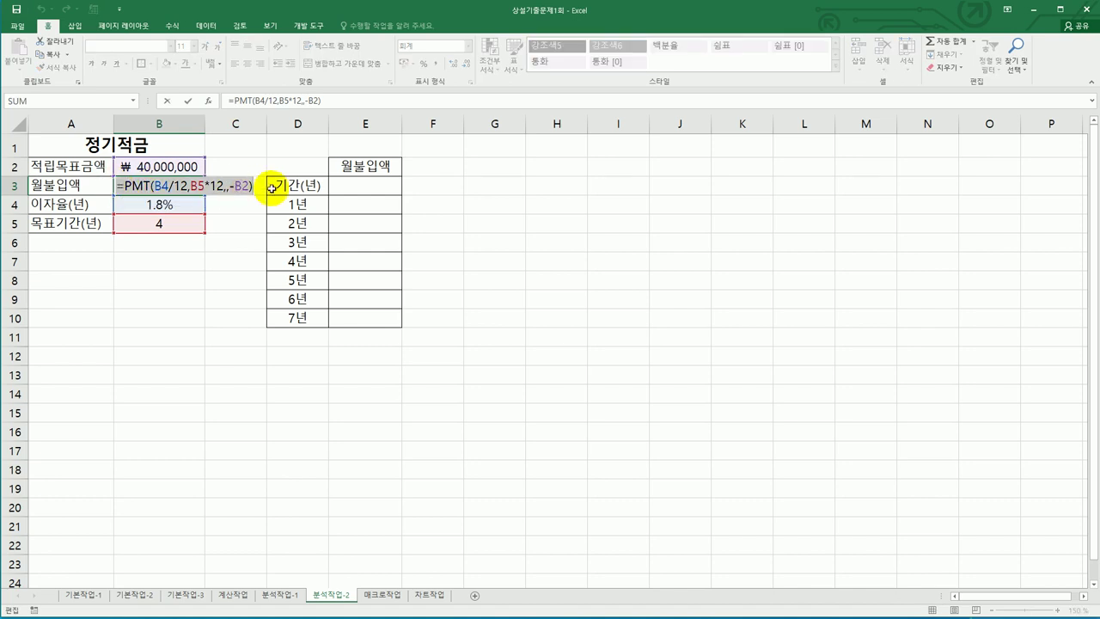
key(ctrl+c)
key(Escape)
click(359, 188)
key(ctrl+v)
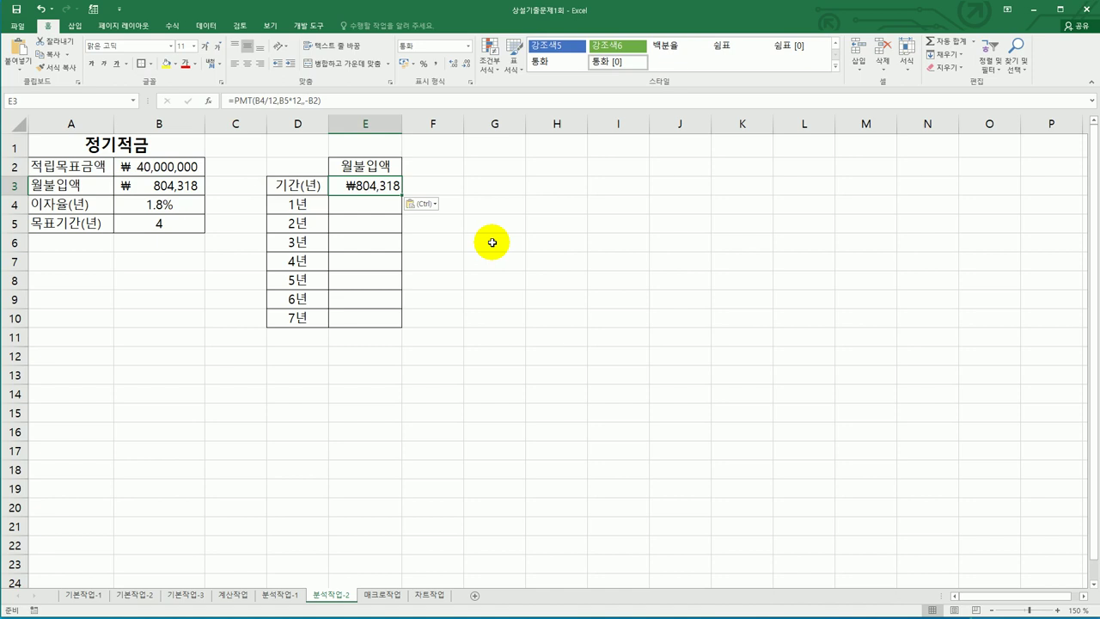
Step: Replace the formula in cell E3 with the reference =B3 to the 월불입액 amount
key(F2)
key(shift+Home)
key(BackSpace)
text(=)
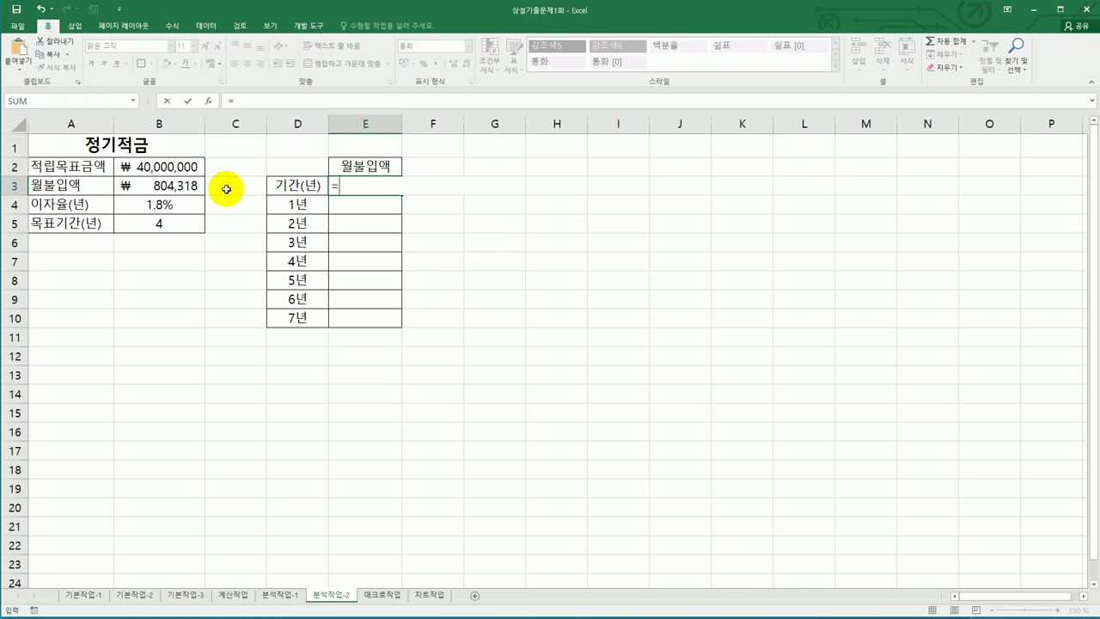
click(179, 189)
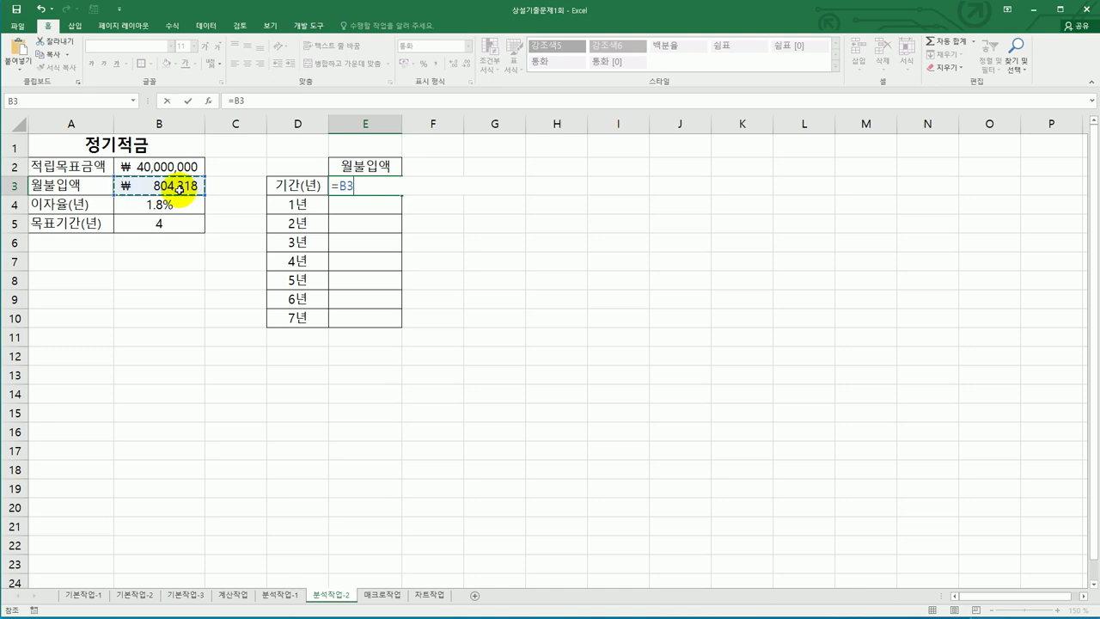
key(Return)
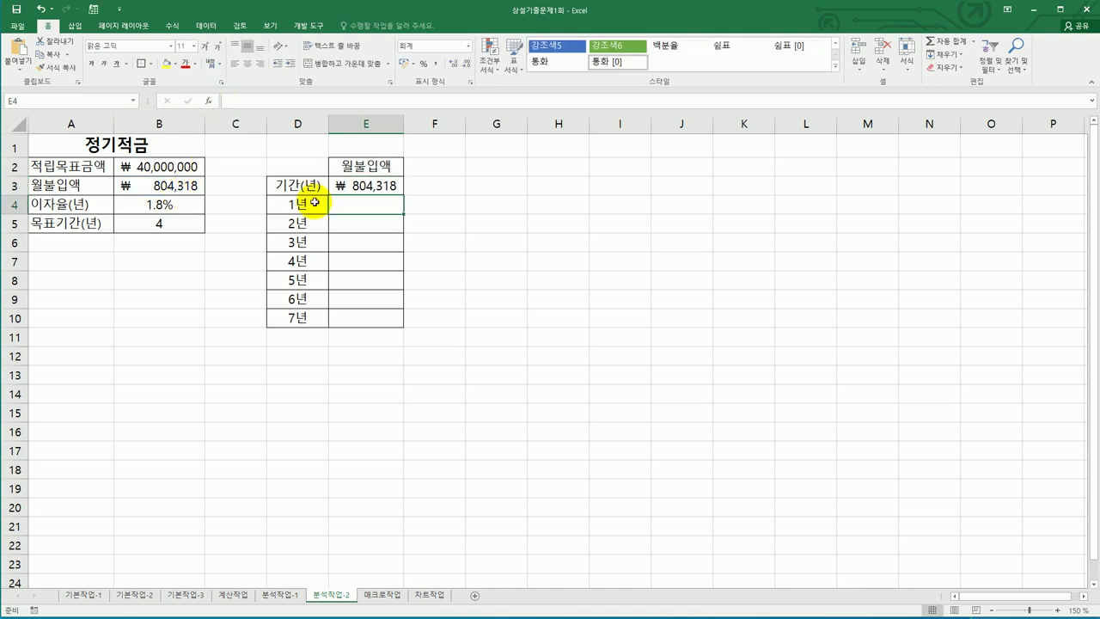
click(348, 186)
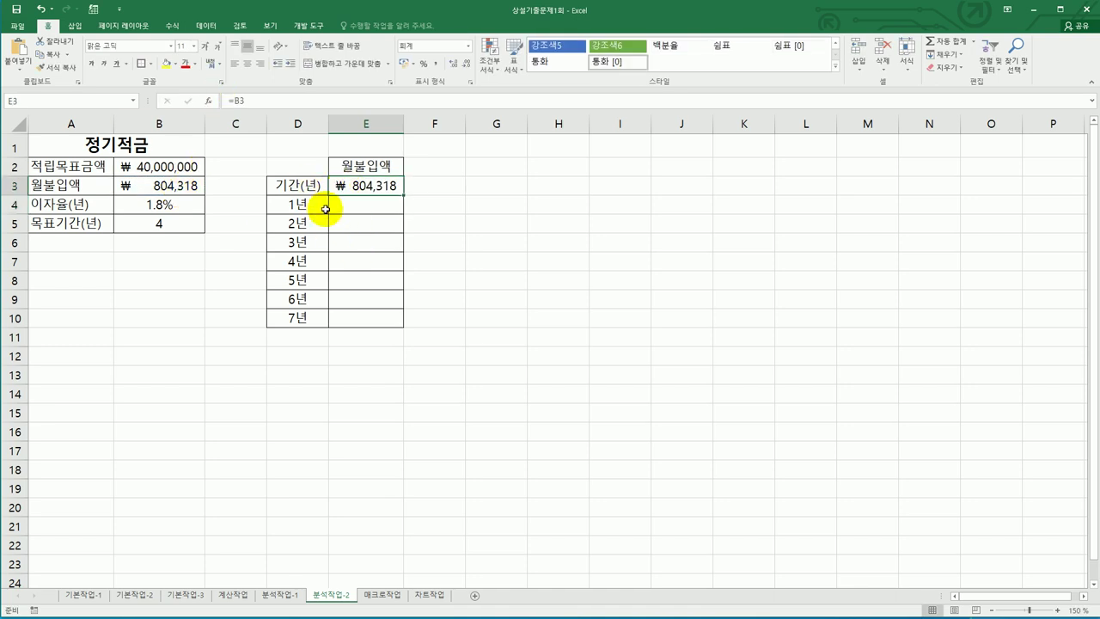
Step: Create a data table over D3:E10 with B5 as the column input cell, and autofit the width of column E
drag(308, 187, 344, 320)
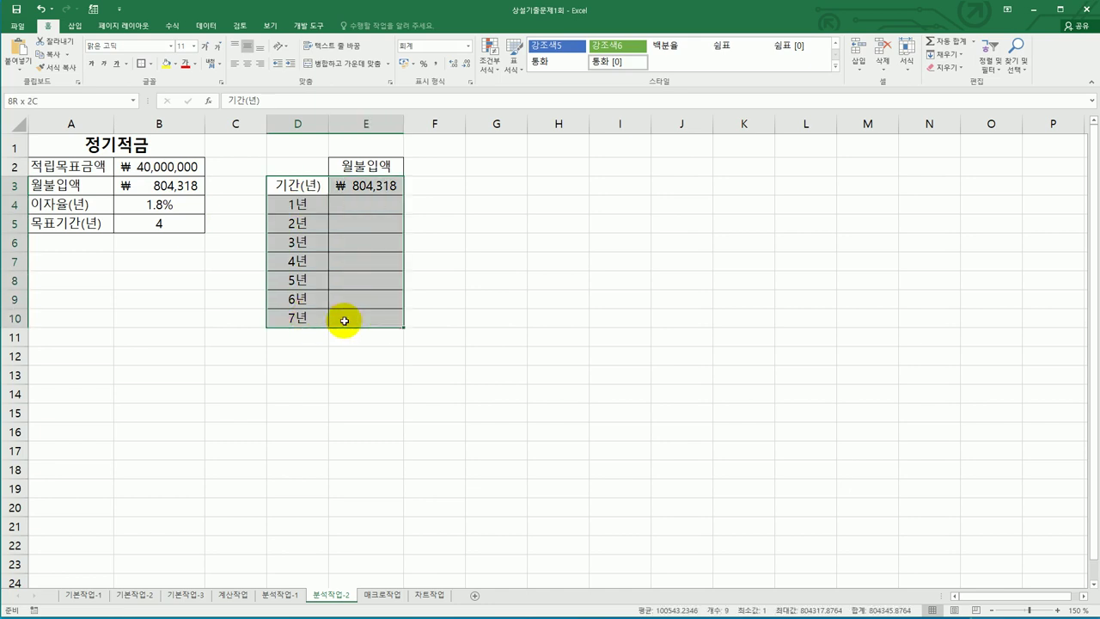
drag(344, 320, 344, 320)
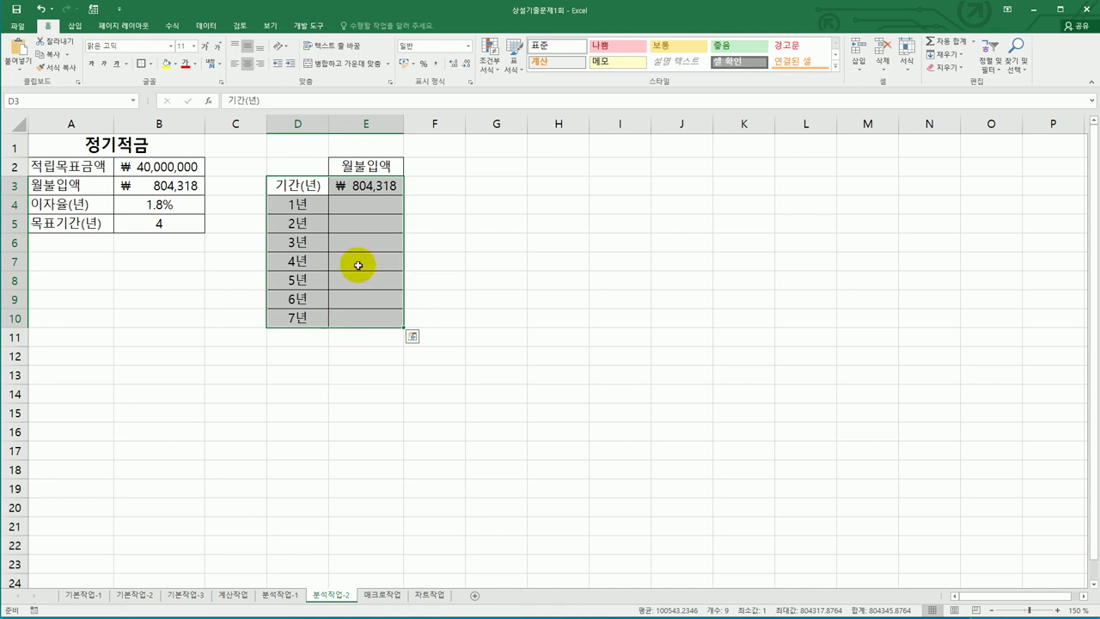
click(205, 28)
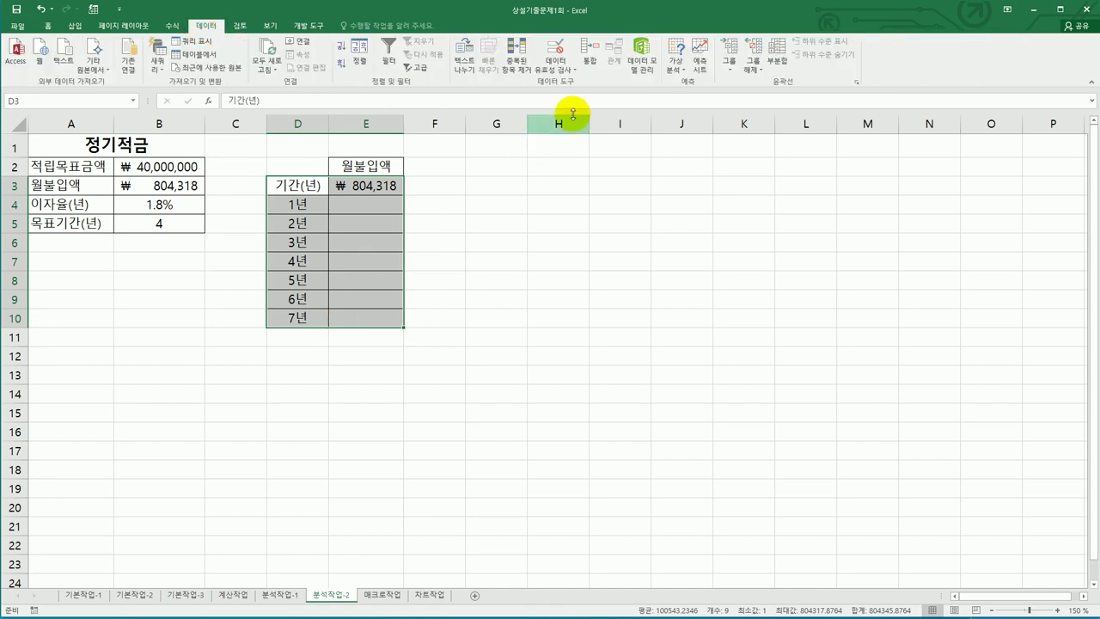
click(677, 69)
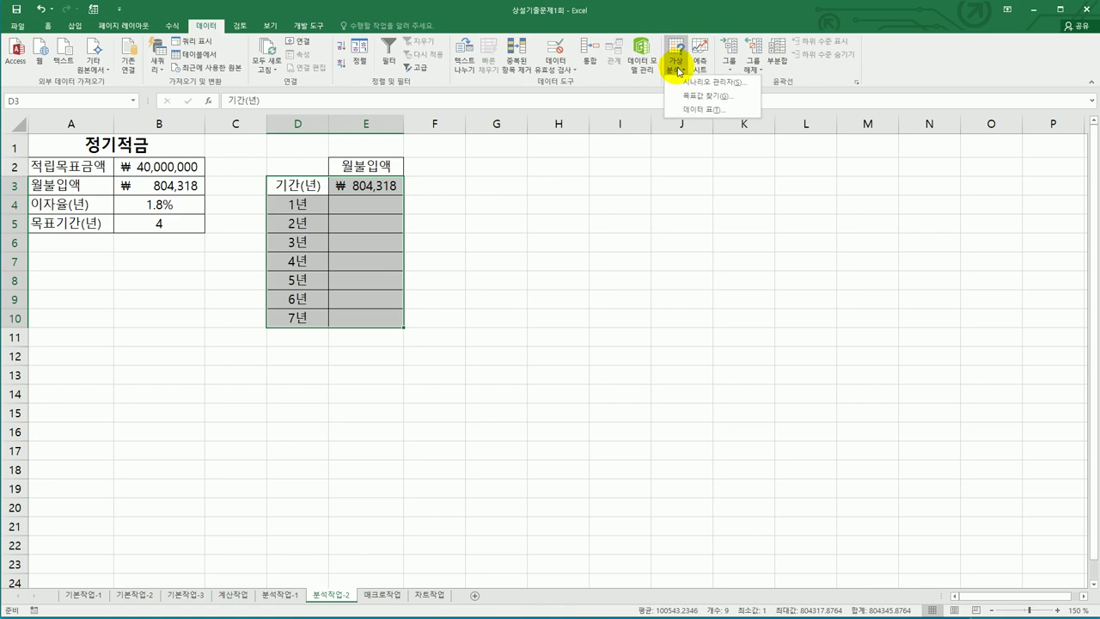
click(692, 116)
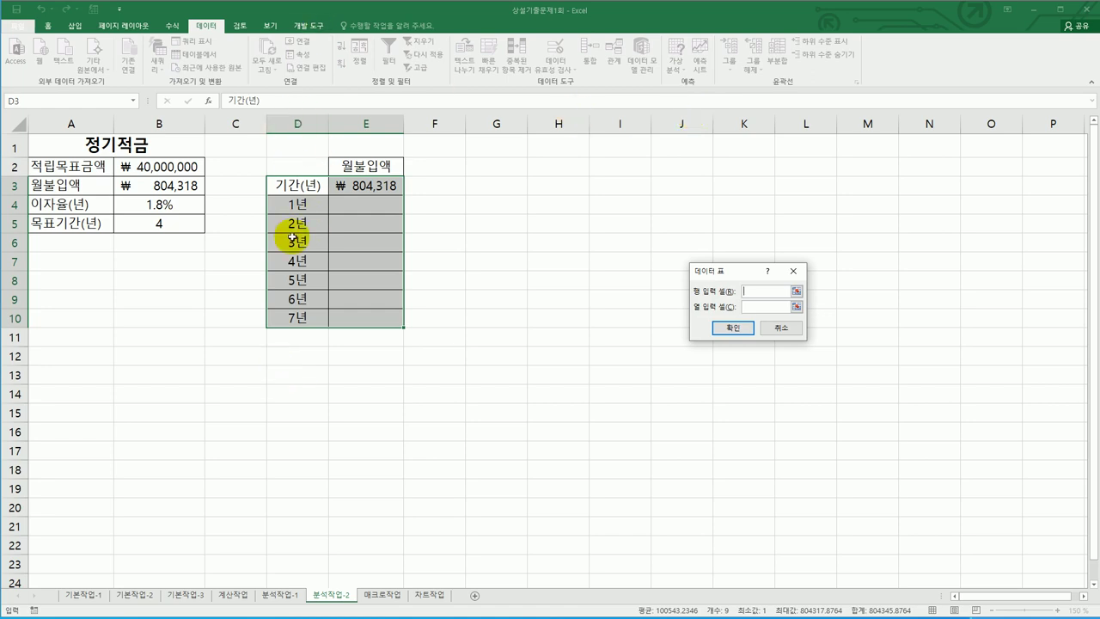
click(751, 307)
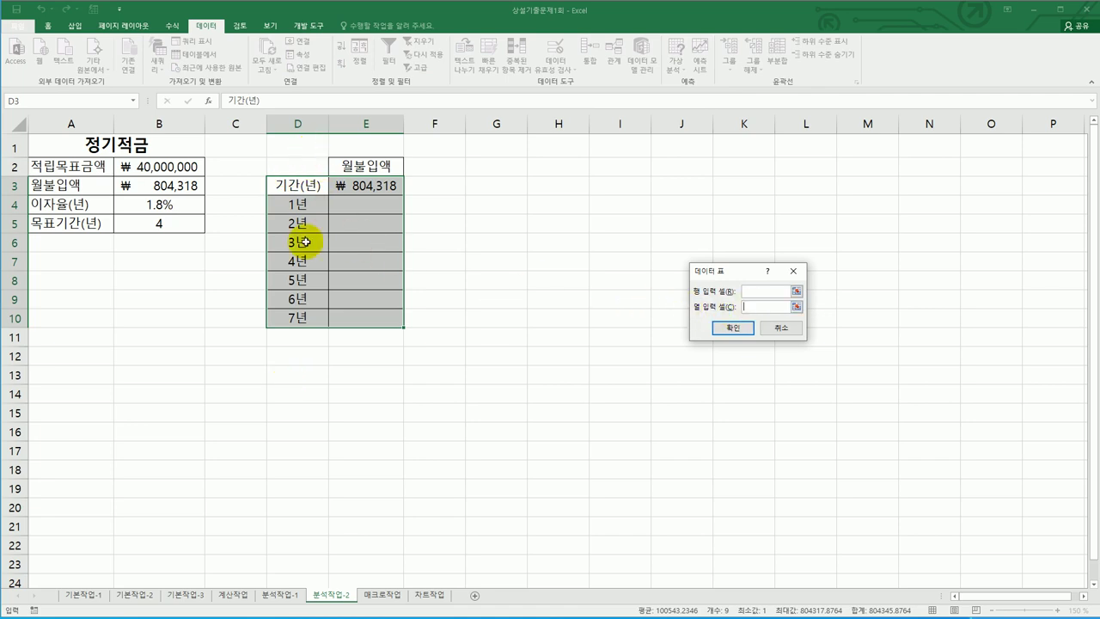
click(159, 225)
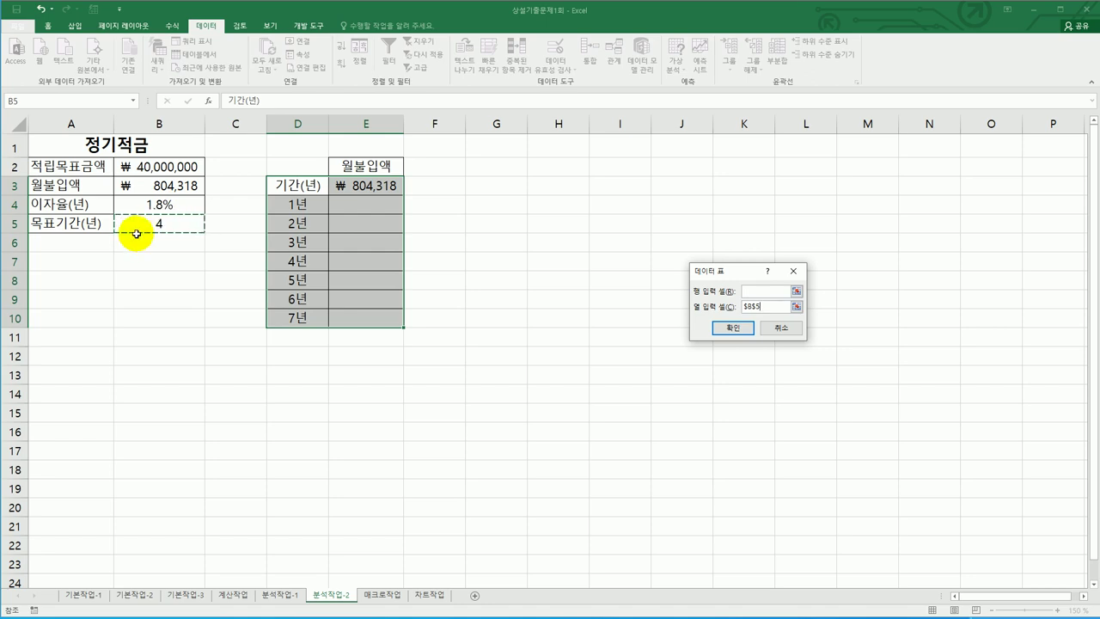
click(720, 329)
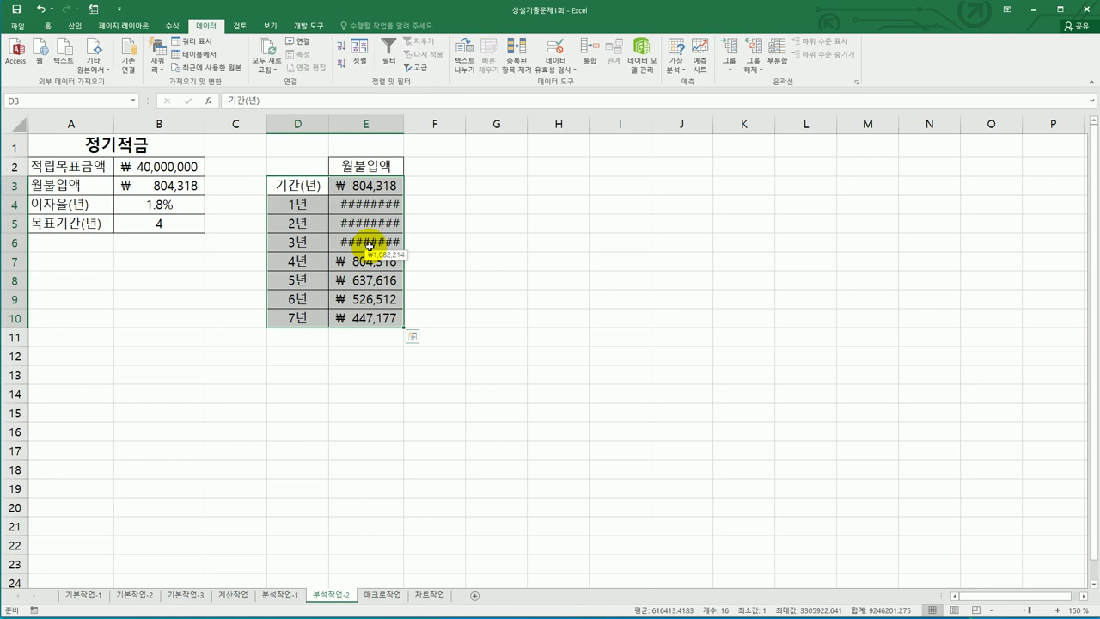
double_click(404, 122)
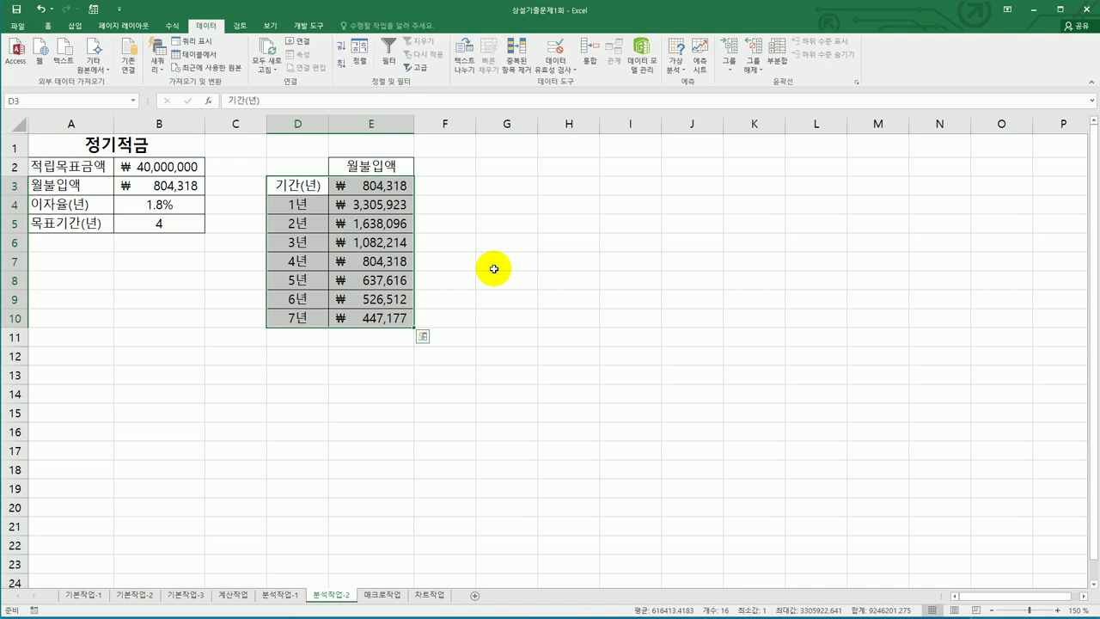
Step: Switch to the 매크로작업 sheet and insert a form control button covering B12:C13
click(396, 598)
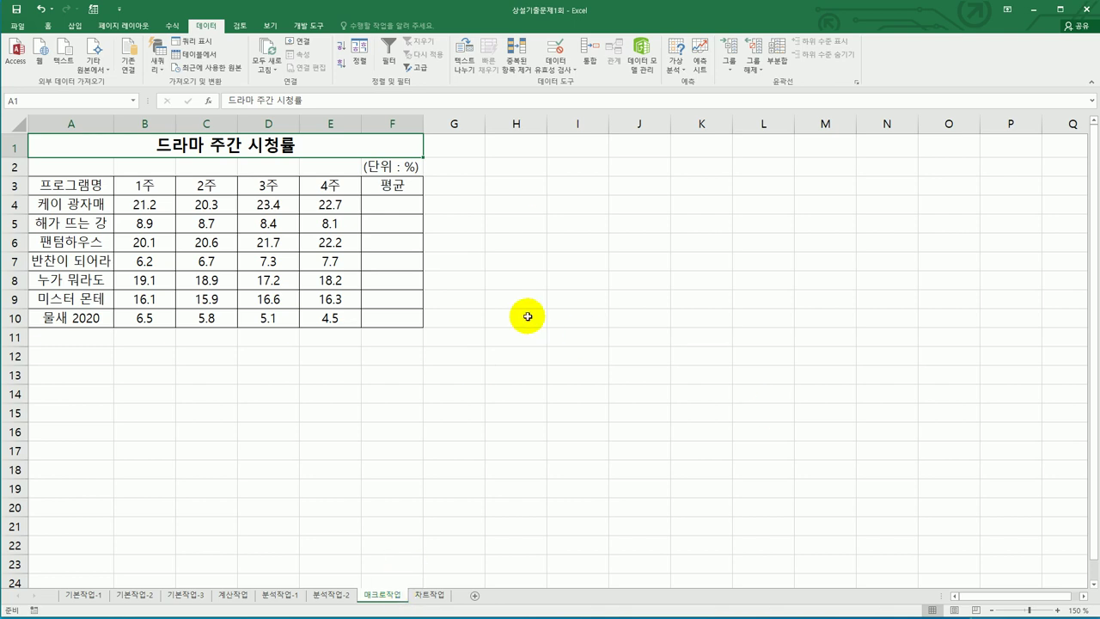
click(530, 263)
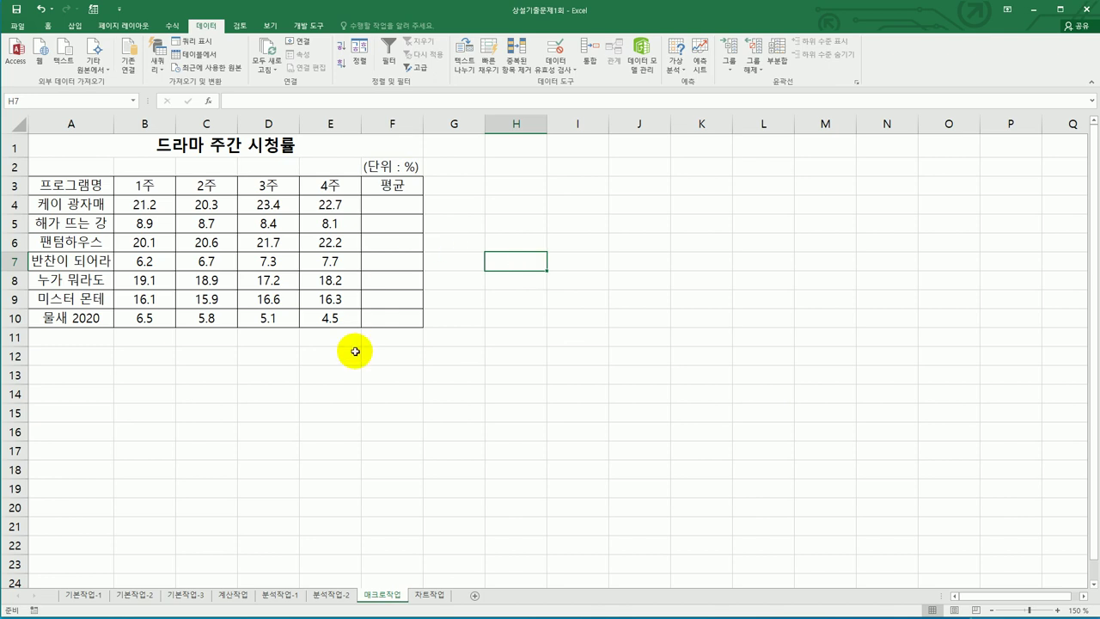
click(310, 27)
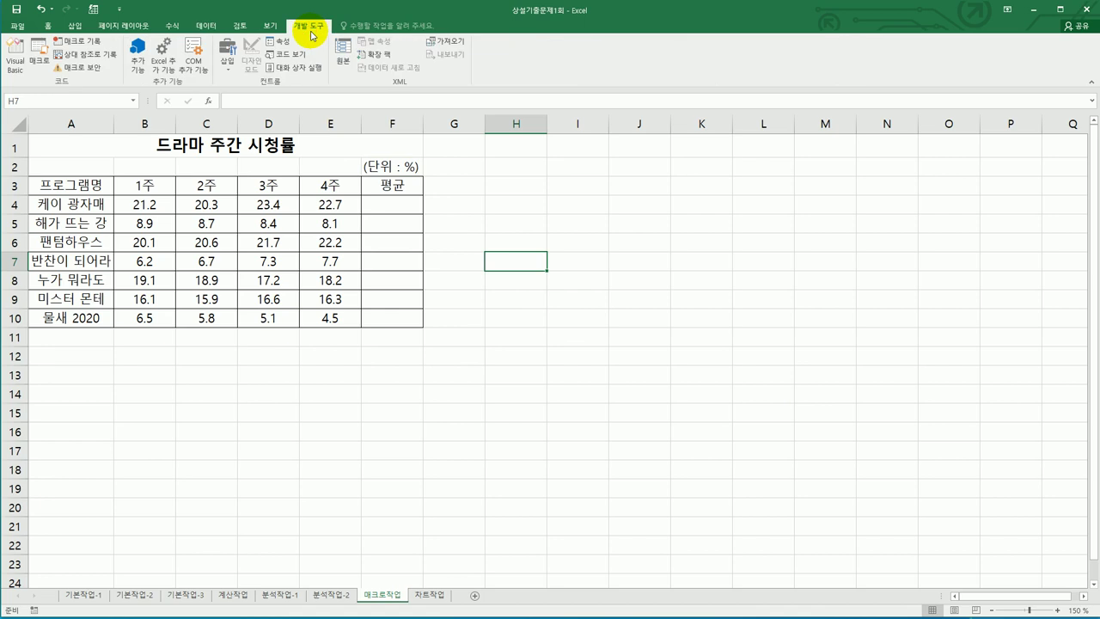
click(228, 69)
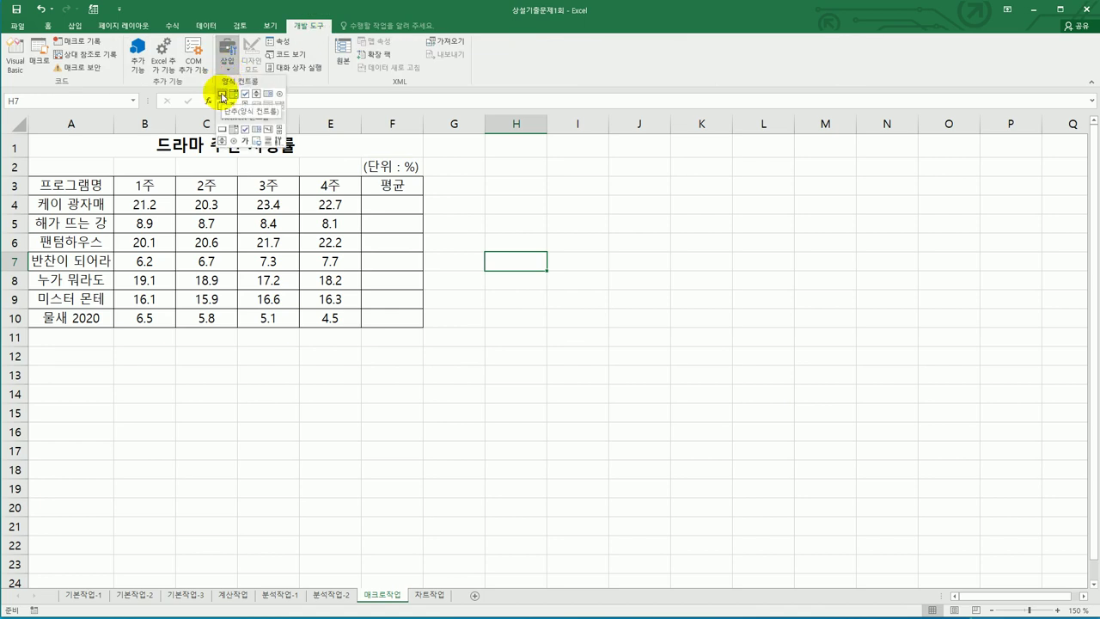
click(222, 96)
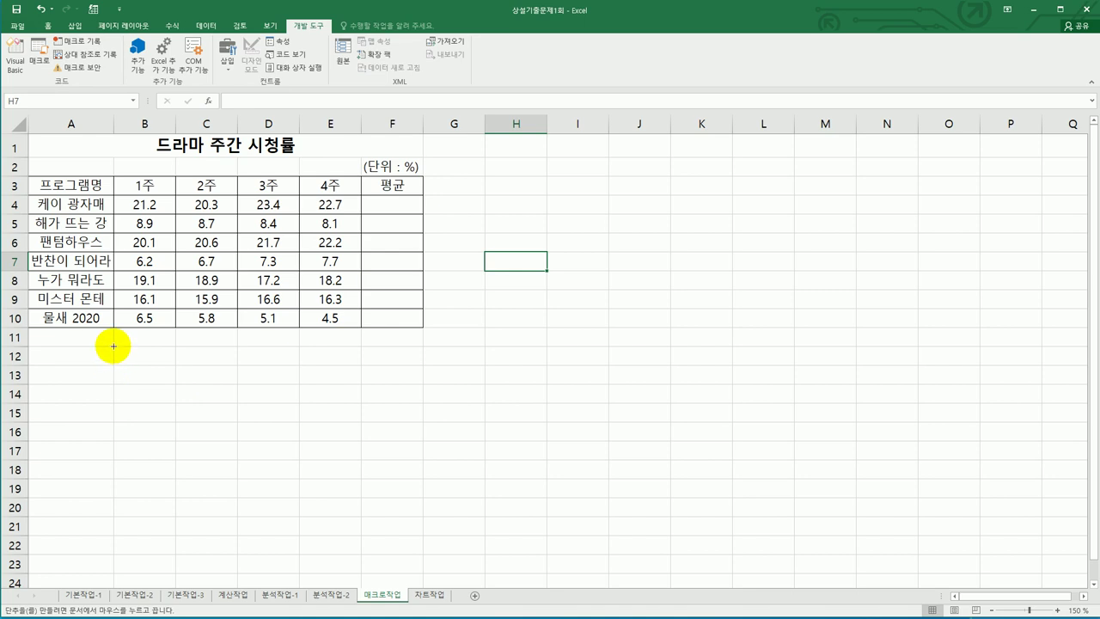
drag(113, 346, 213, 379)
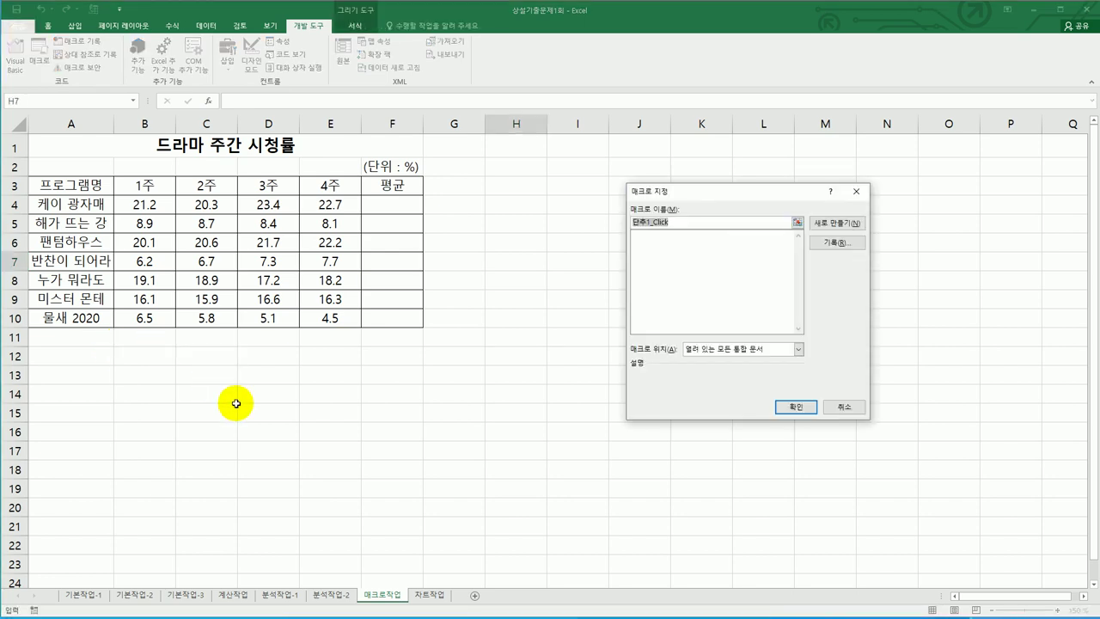
Step: Name the button's macro 평균 and start recording it, stored in the current workbook
drag(710, 199, 572, 215)
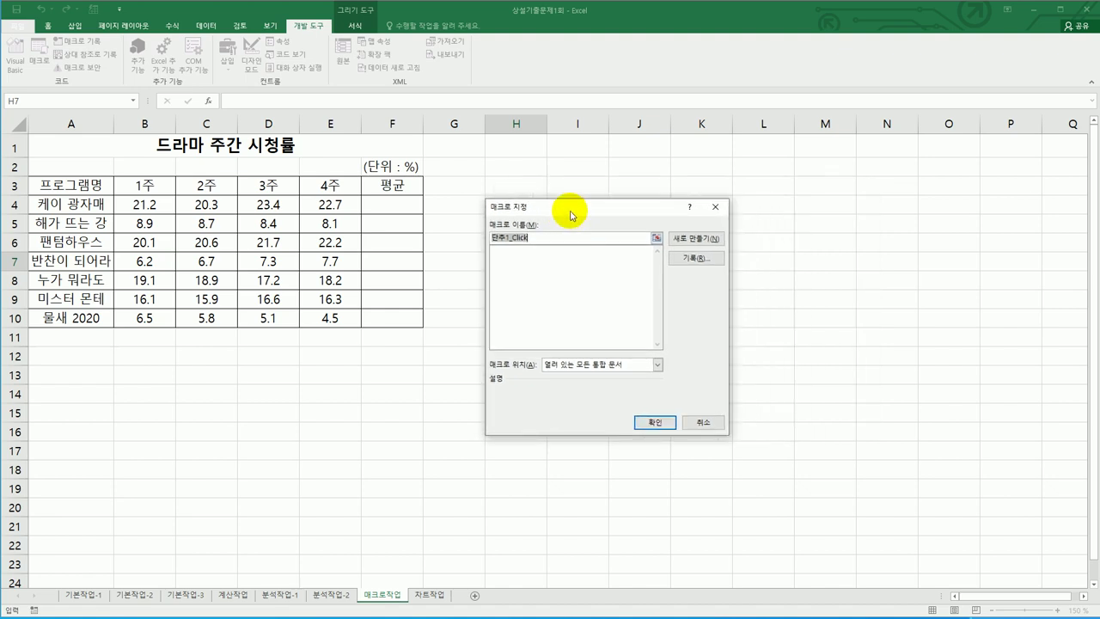
key(BackSpace)
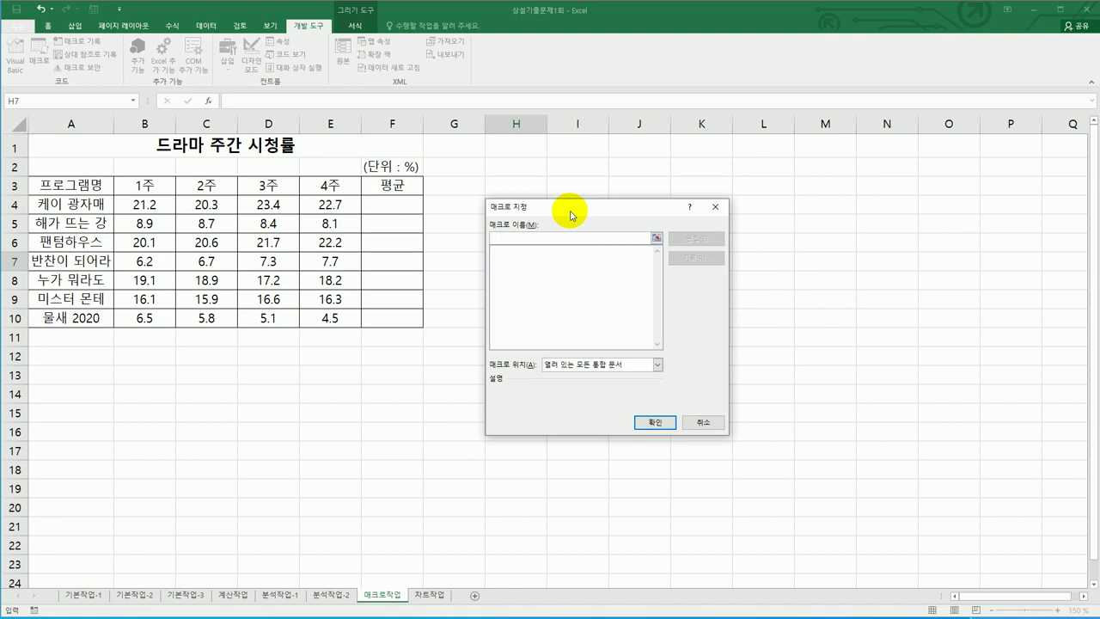
text(평균)
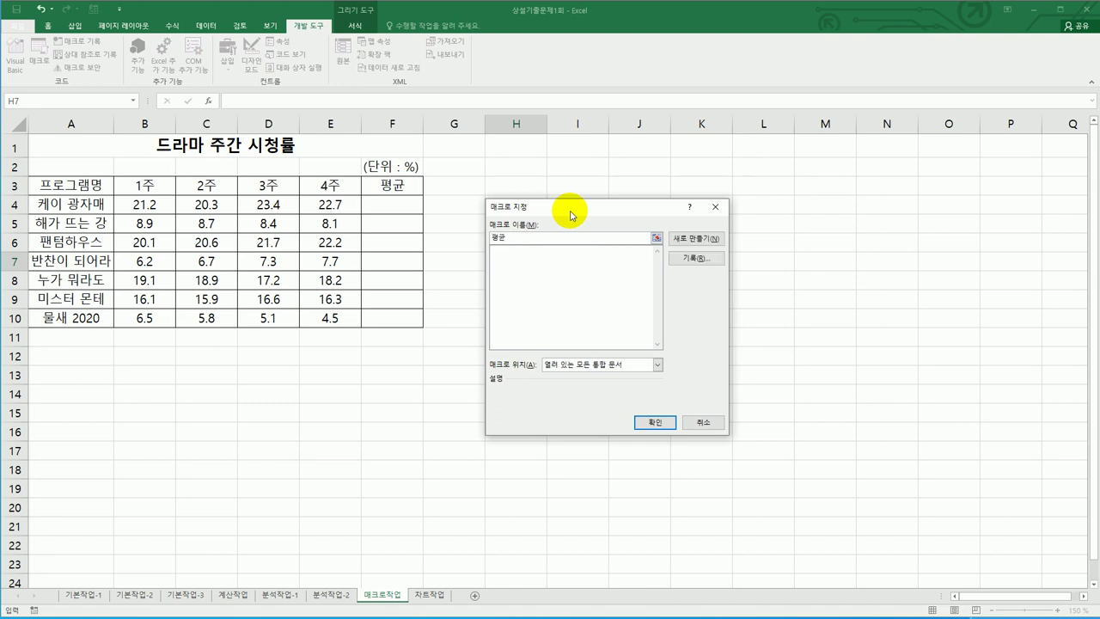
click(710, 262)
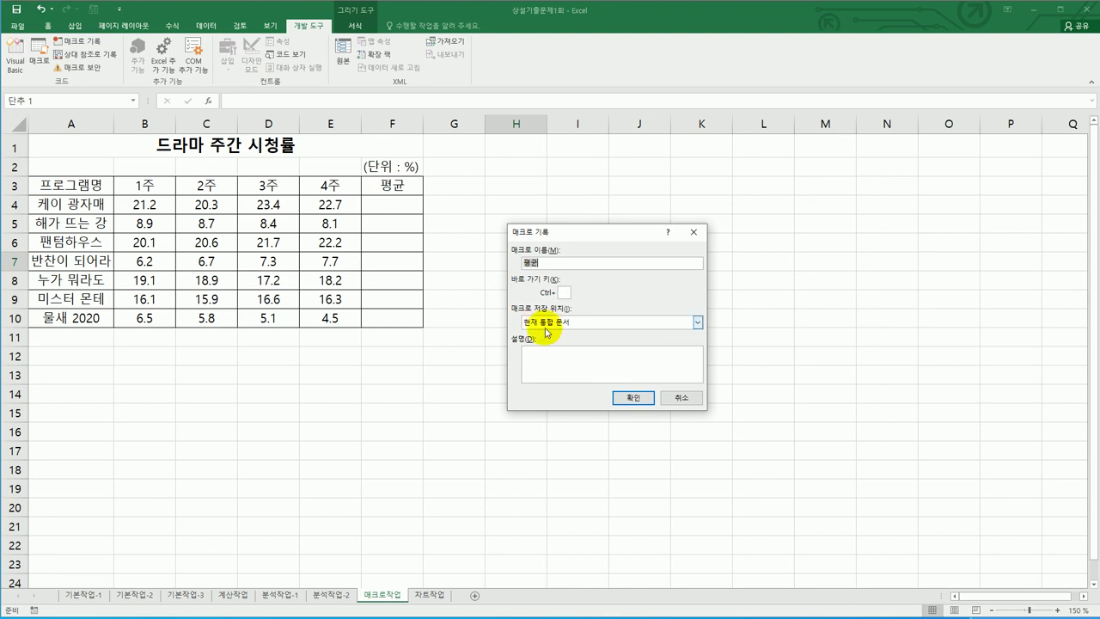
click(634, 399)
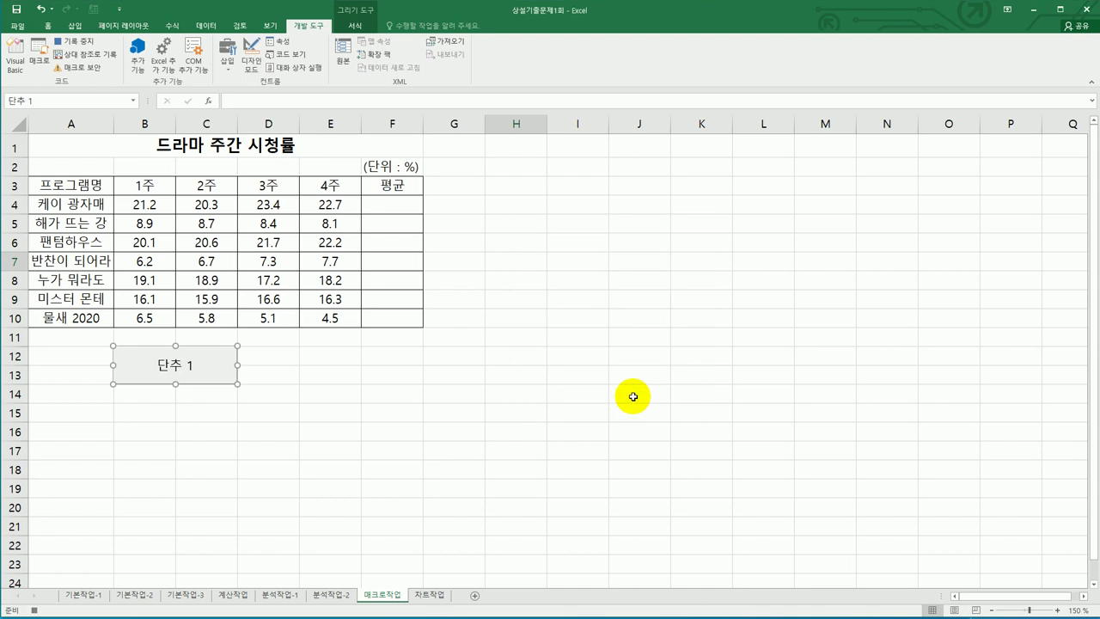
Step: Enter the formula =AVERAGE(B4:E4) in cell F4 to average the four weekly ratings
click(408, 208)
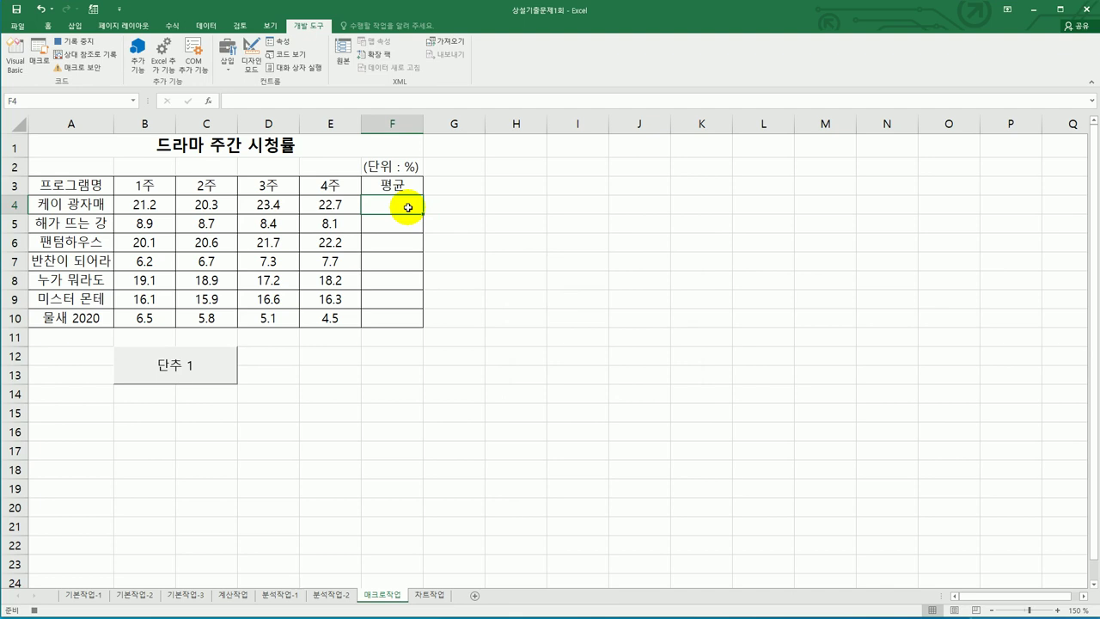
text(=ㅁ)
key(BackSpace)
text(av)
key(Down)
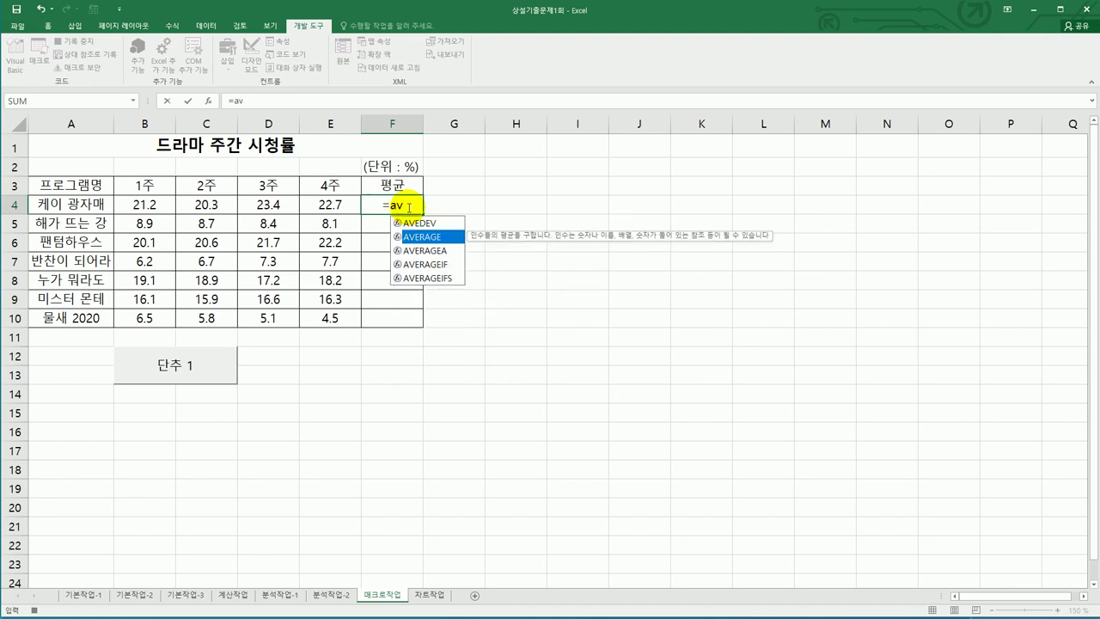
key(Tab)
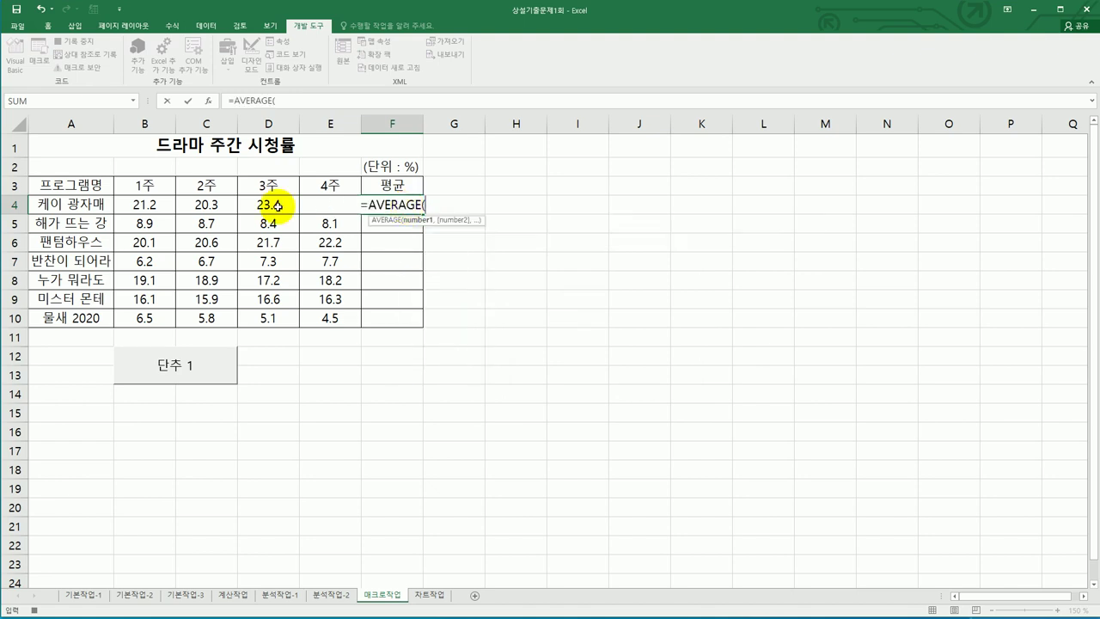
drag(143, 206, 330, 200)
text())
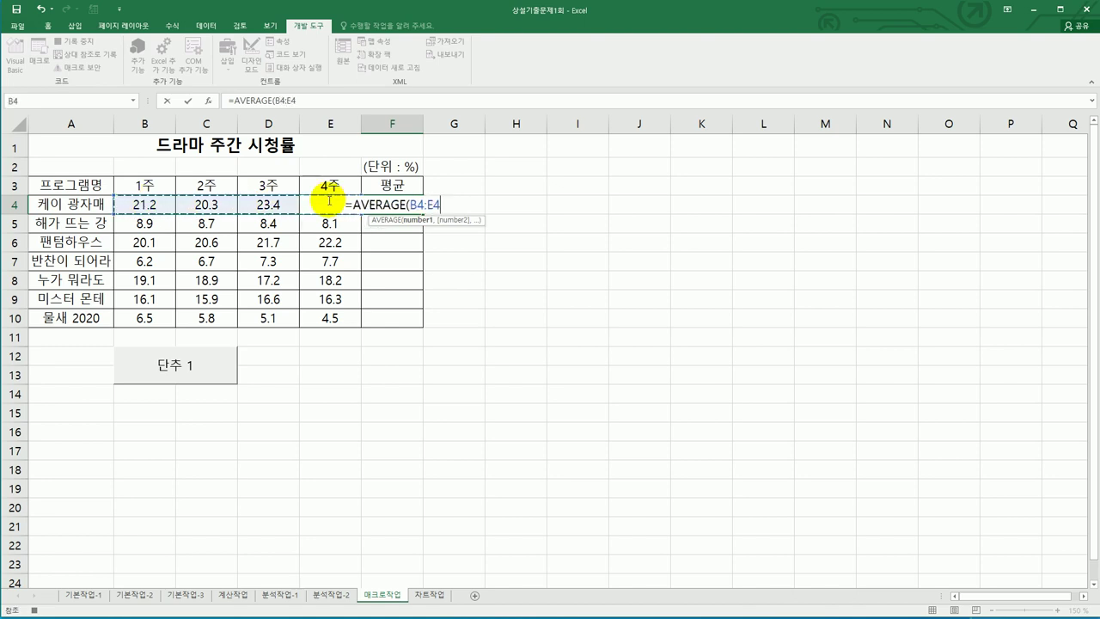
key(Return)
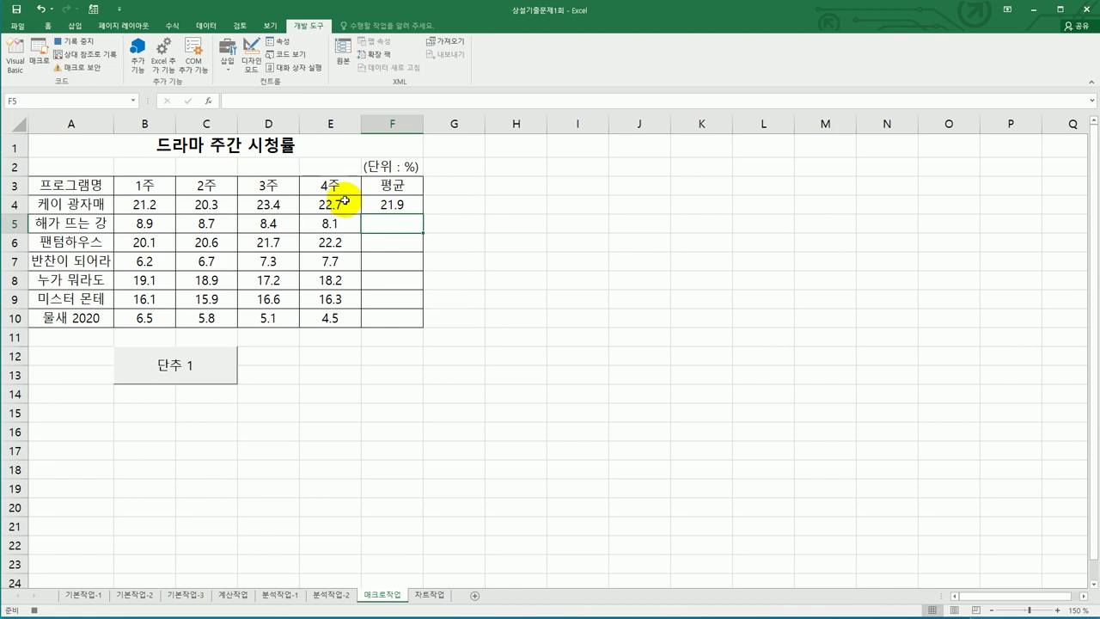
Step: Fill the average formula from F4 down to F10, leaving only F4 selected
click(387, 205)
drag(423, 213, 420, 318)
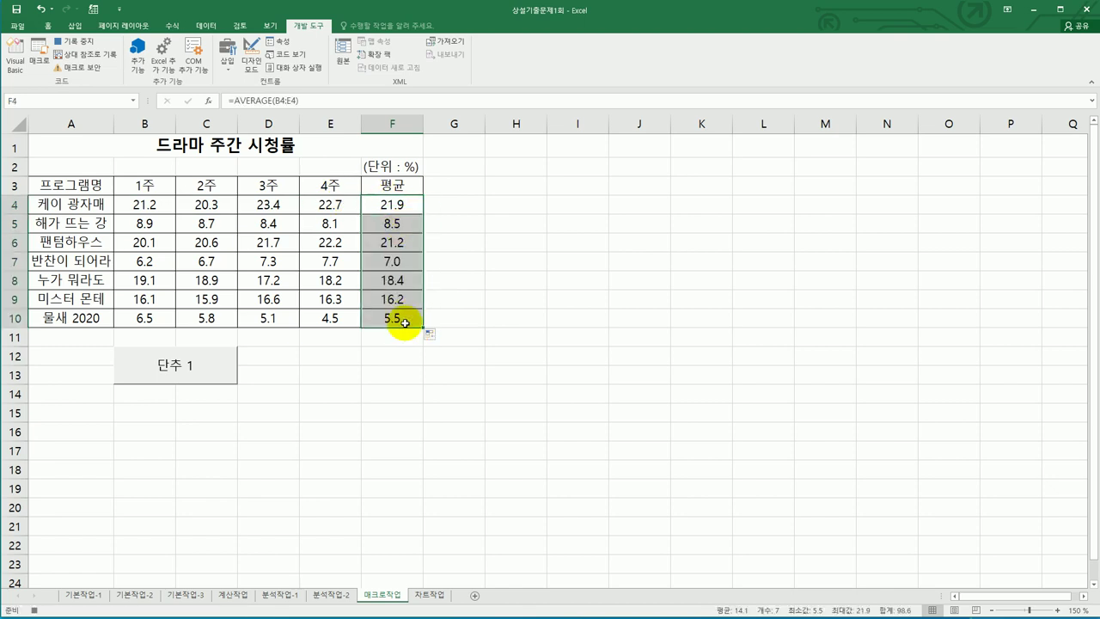
click(400, 203)
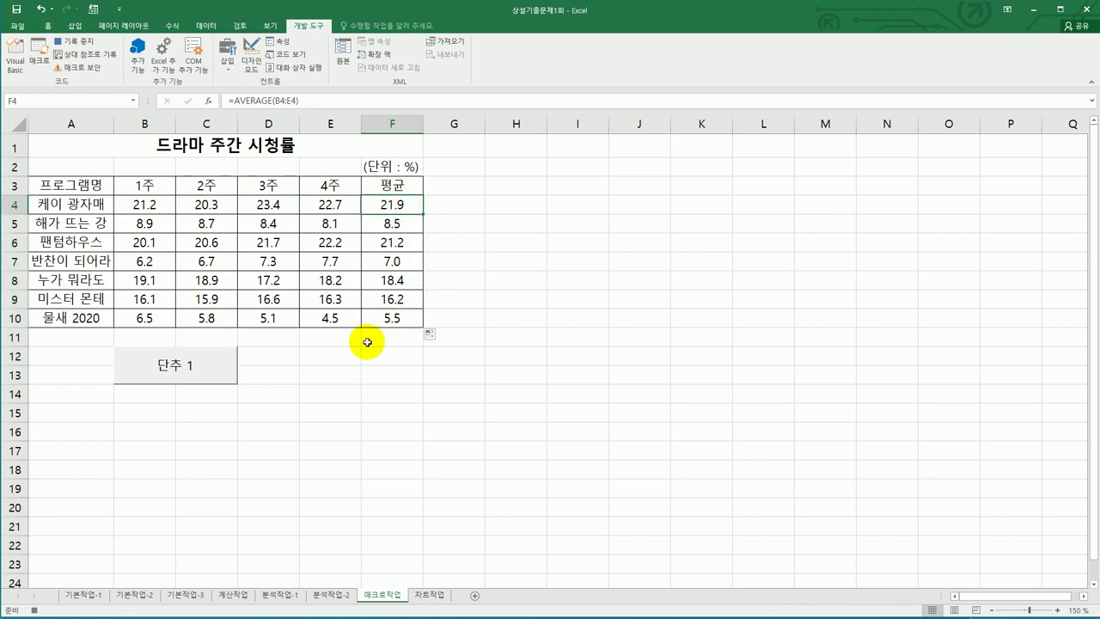
click(171, 25)
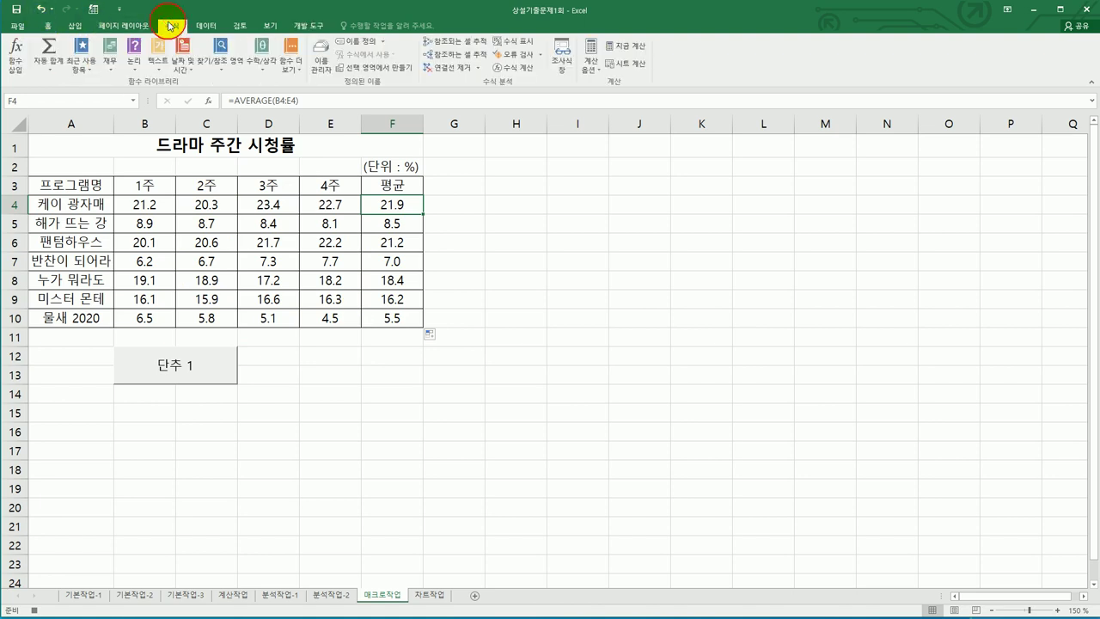
click(52, 67)
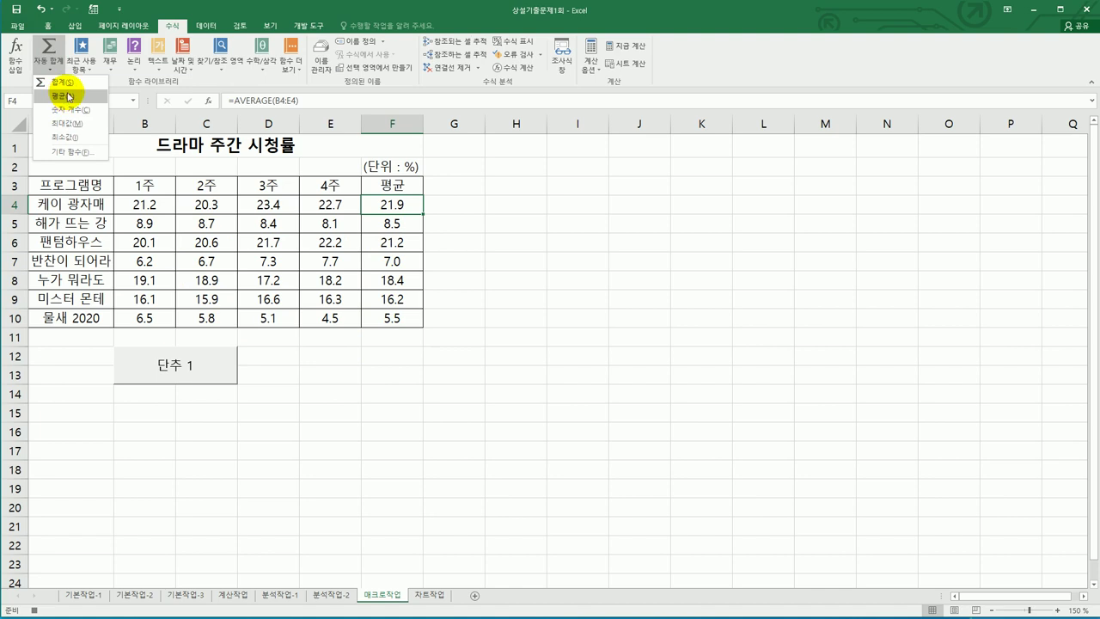
click(384, 205)
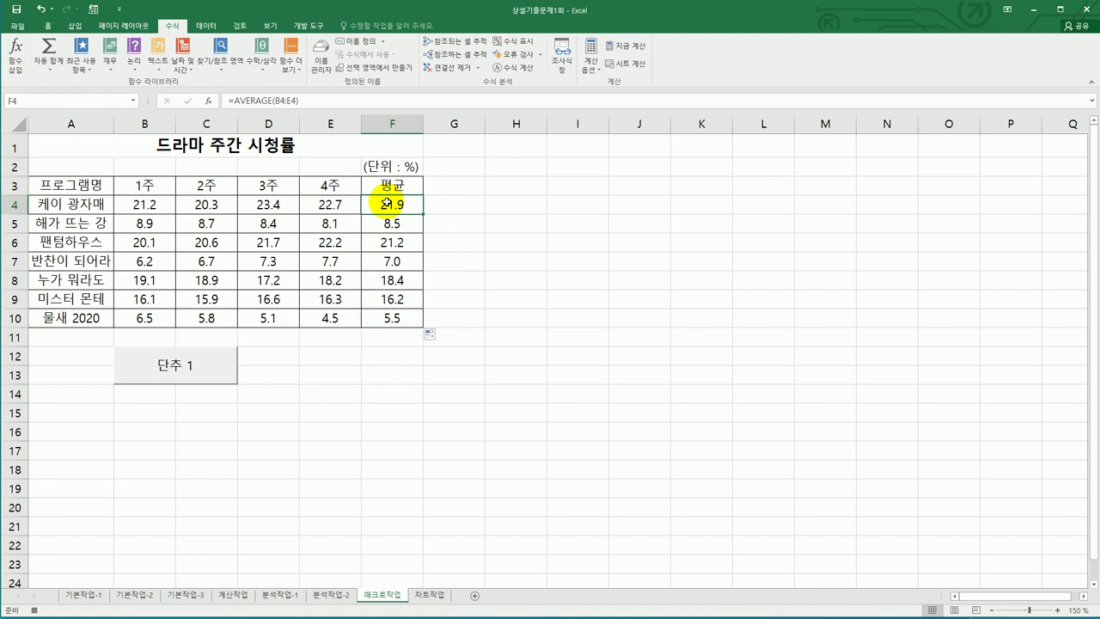
Step: Stop recording the 평균 macro
click(311, 26)
click(79, 41)
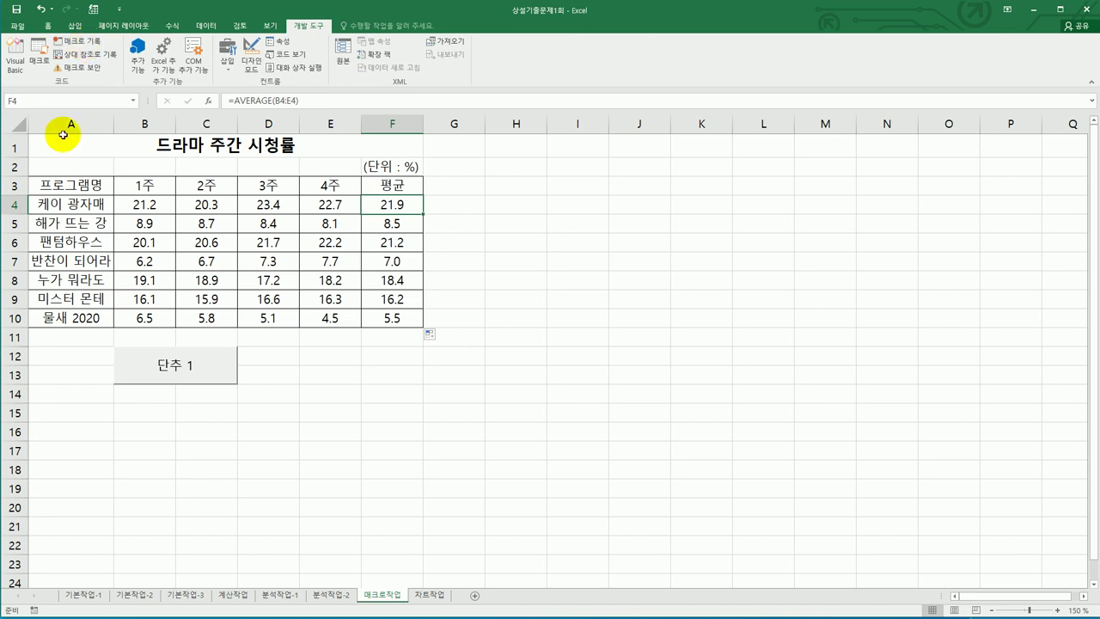
Step: Replace the form button's label text with 평균
right_click(207, 365)
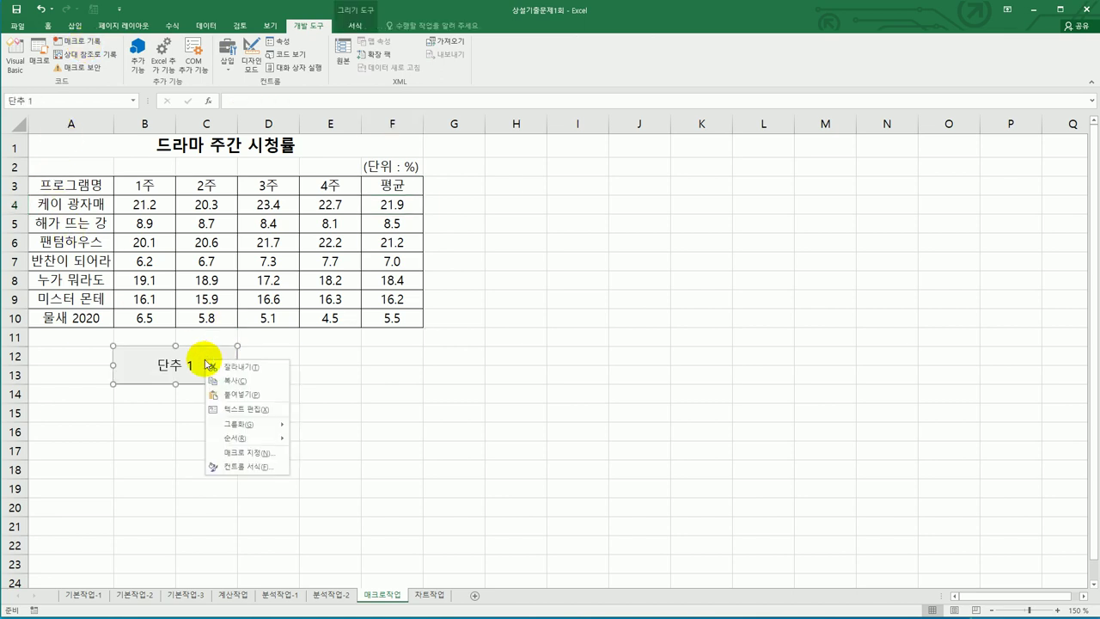
click(265, 410)
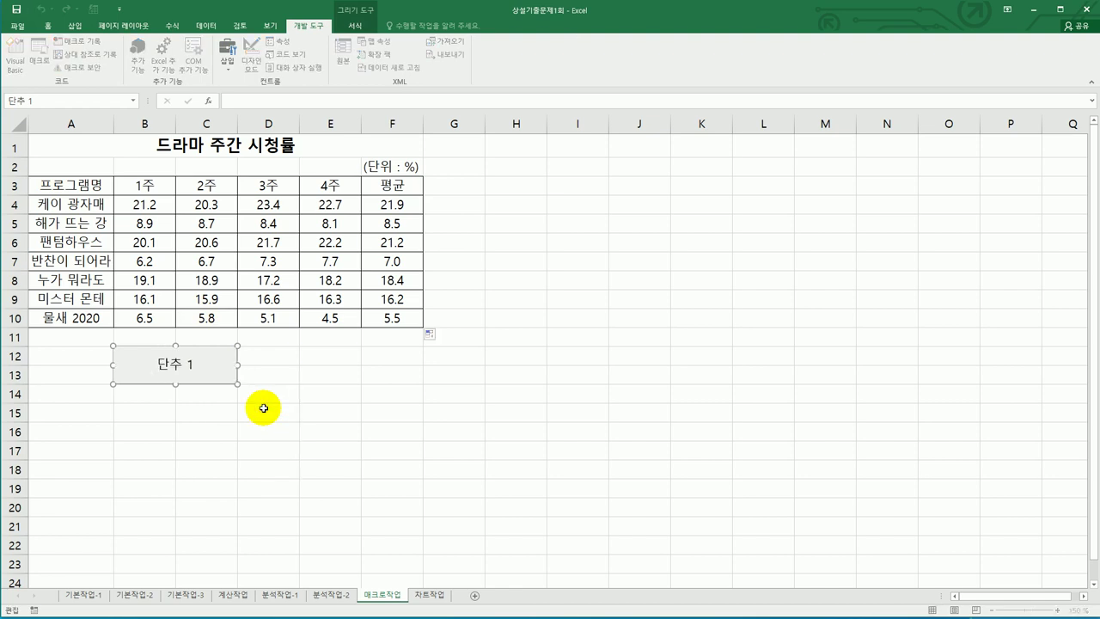
key(shift+End)
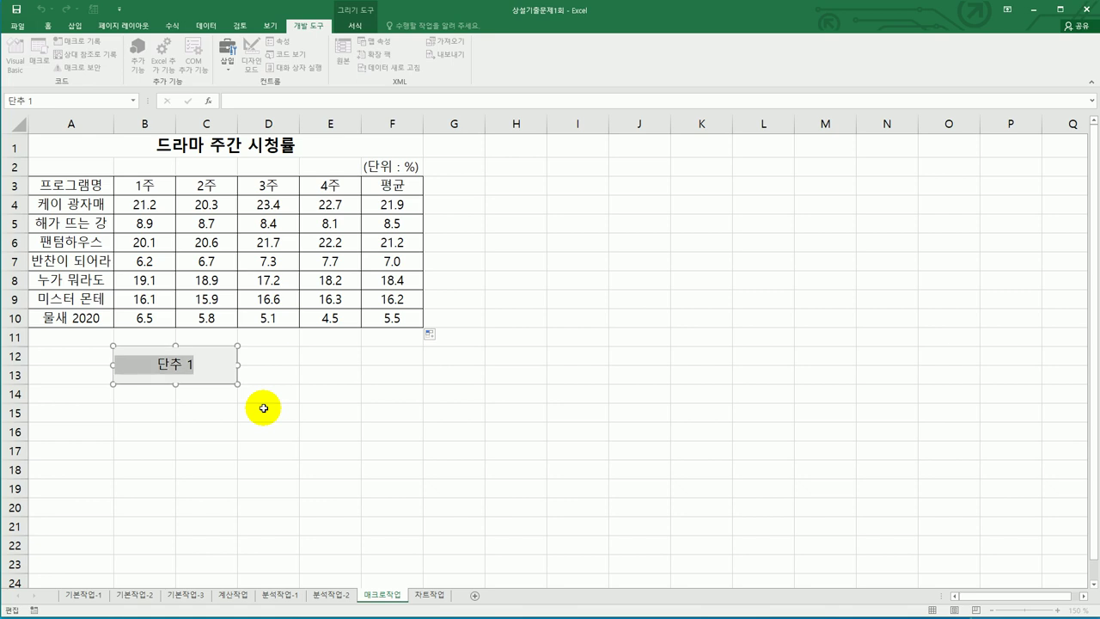
text(vu)
key(BackSpace)
key(BackSpace)
text(평)
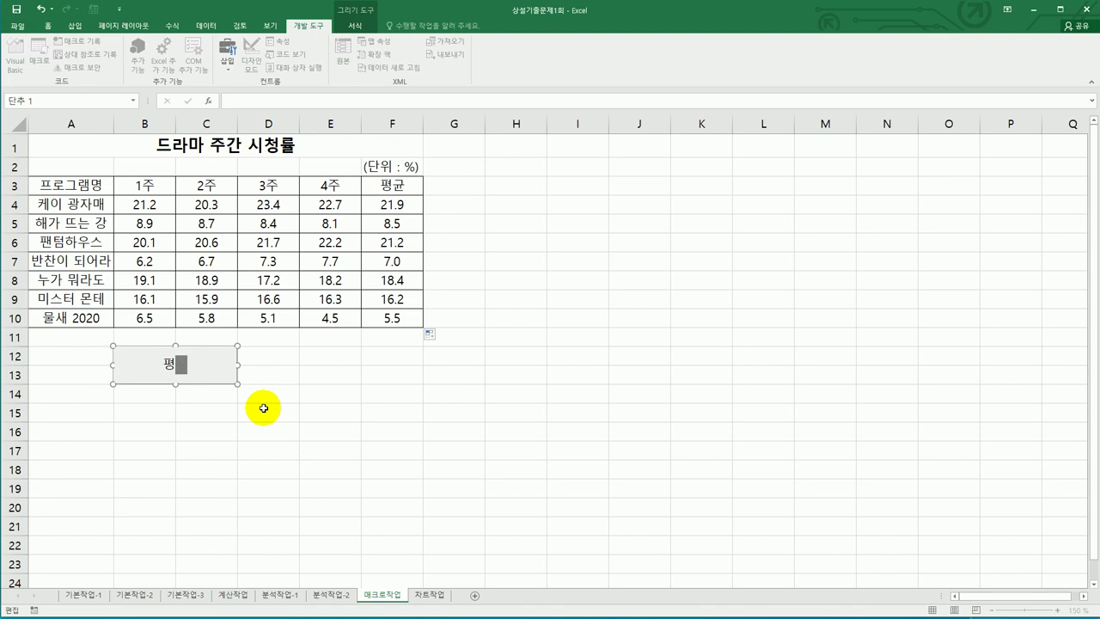
text(균)
click(264, 408)
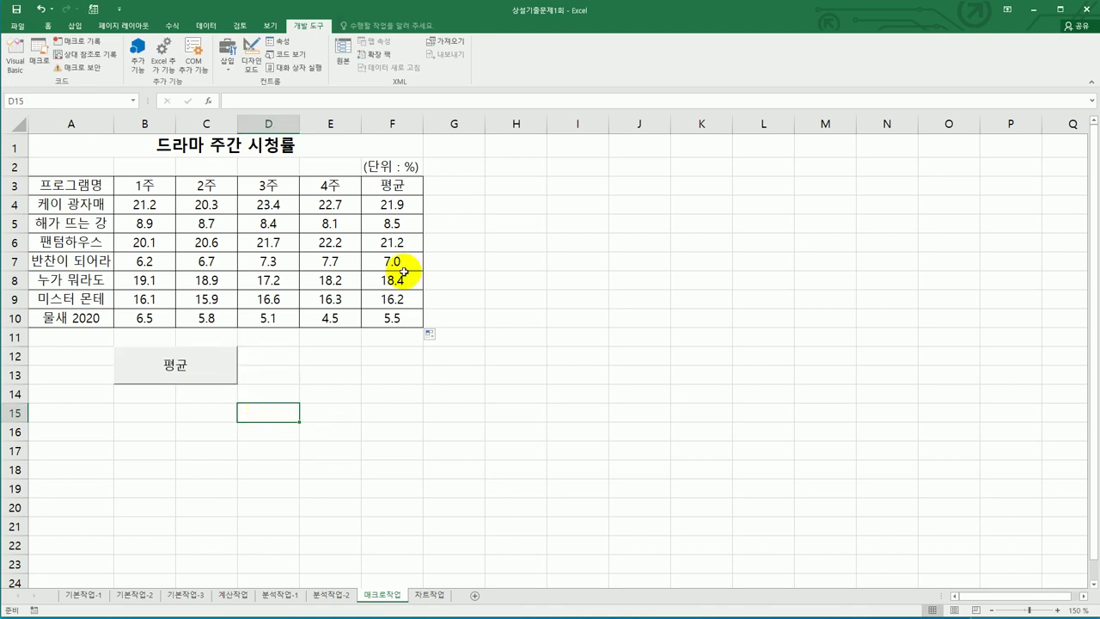
Step: Test the 평균 button by clearing the averages in F4:F10 and running its macro
drag(382, 213, 394, 314)
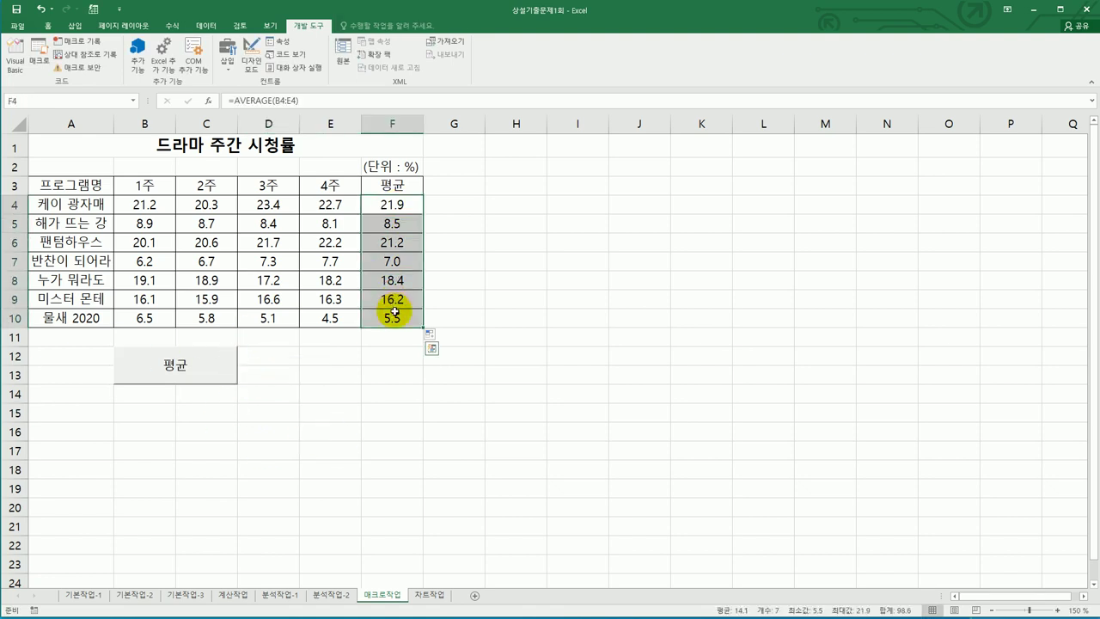
key(Delete)
click(411, 452)
click(206, 371)
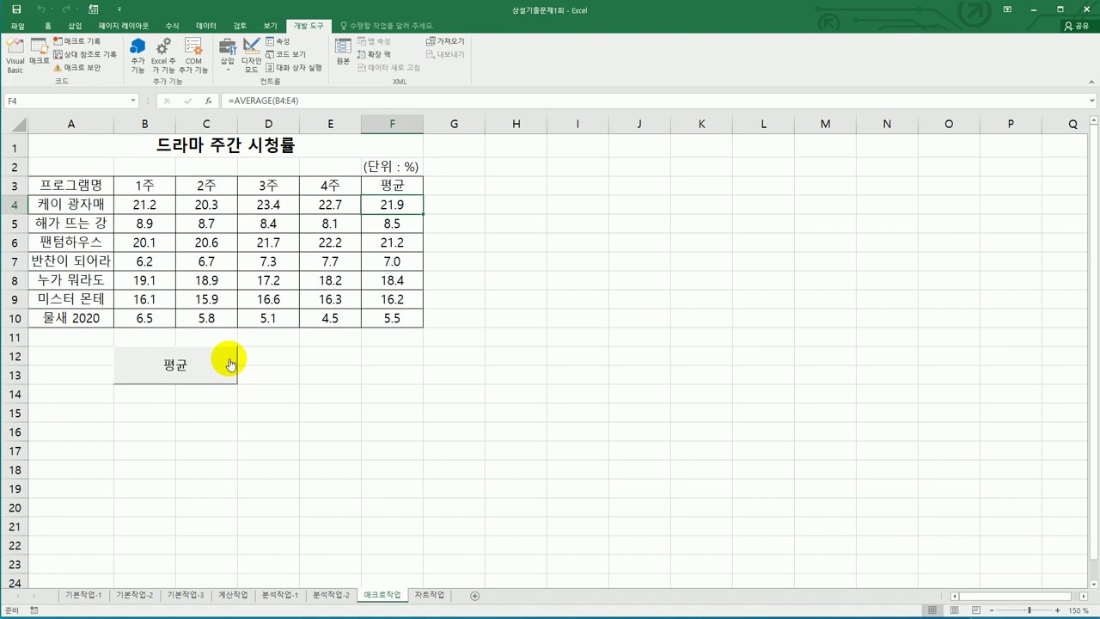
click(542, 406)
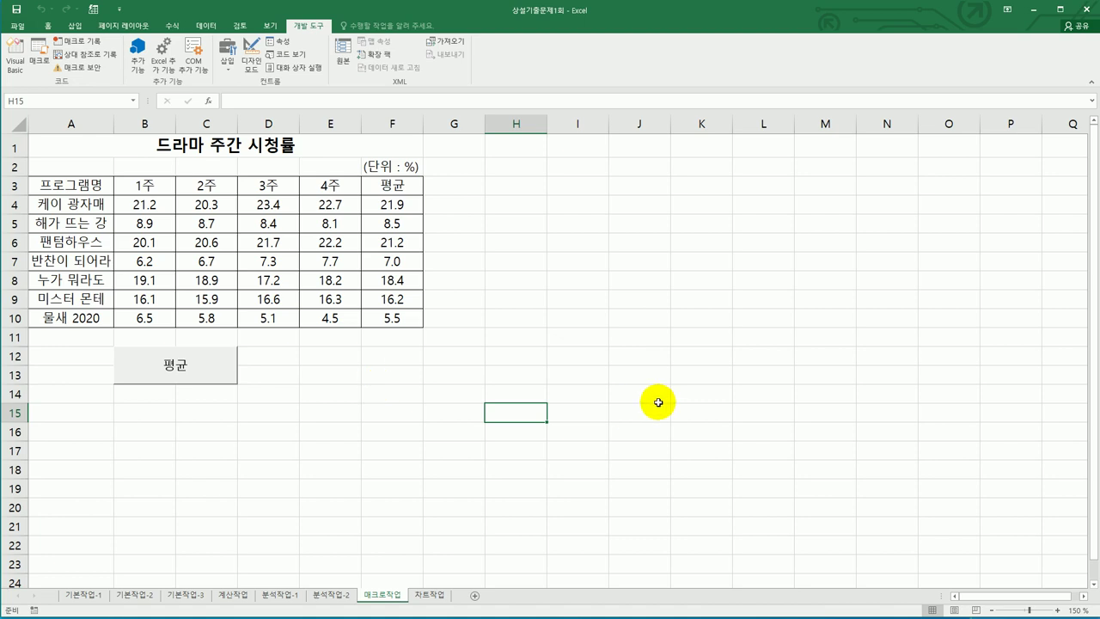
click(573, 333)
click(437, 407)
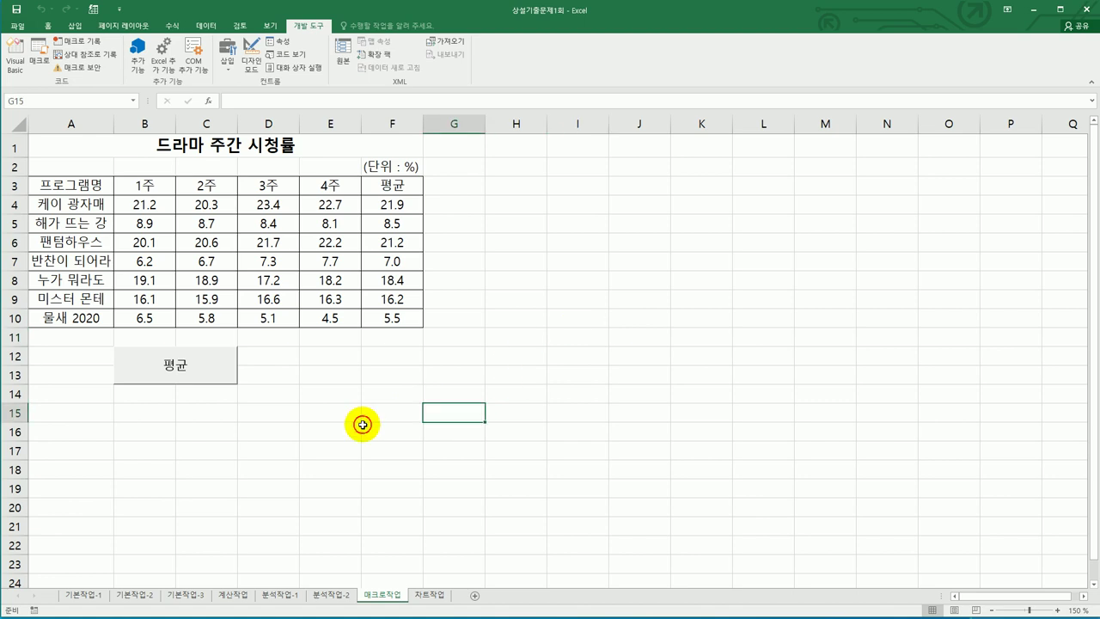
click(135, 465)
click(74, 469)
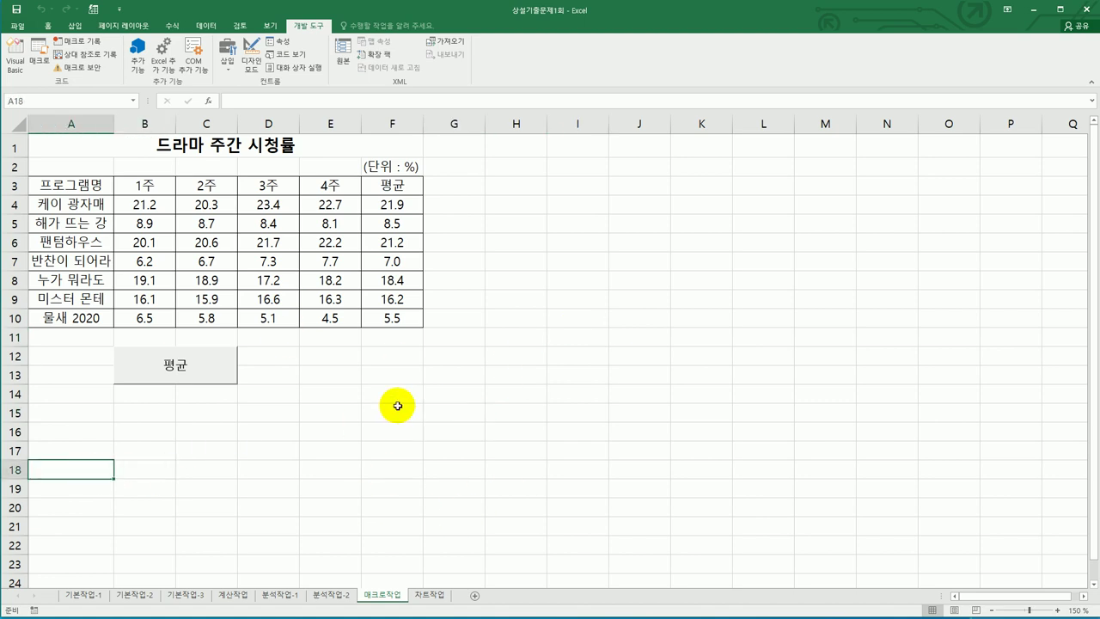
click(519, 427)
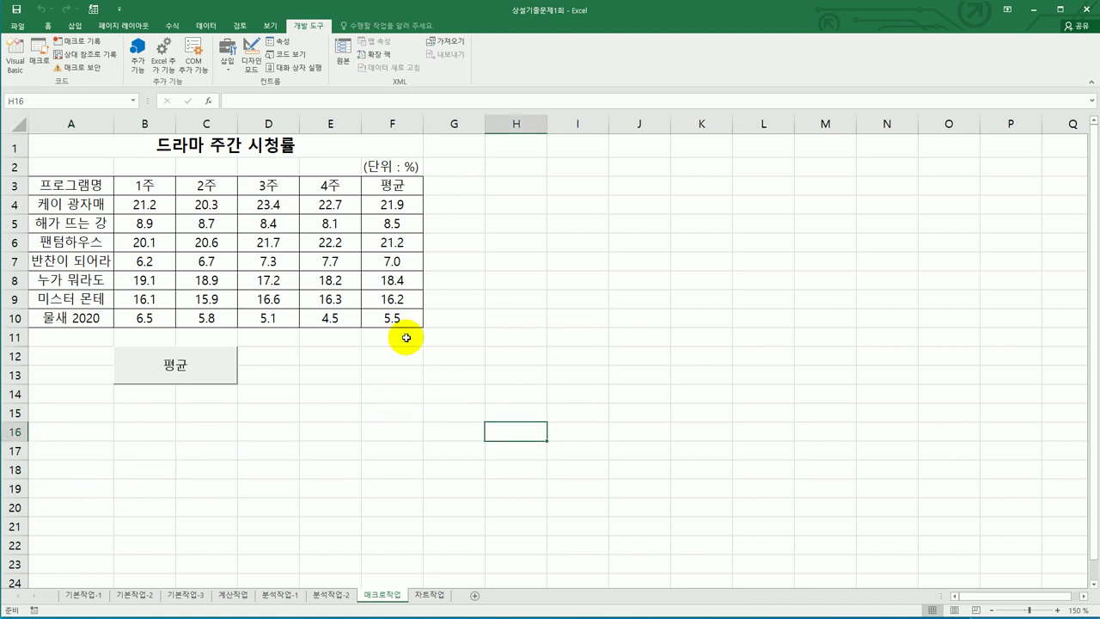
Step: Start recording a new macro named 서식, stored in the current workbook
click(84, 45)
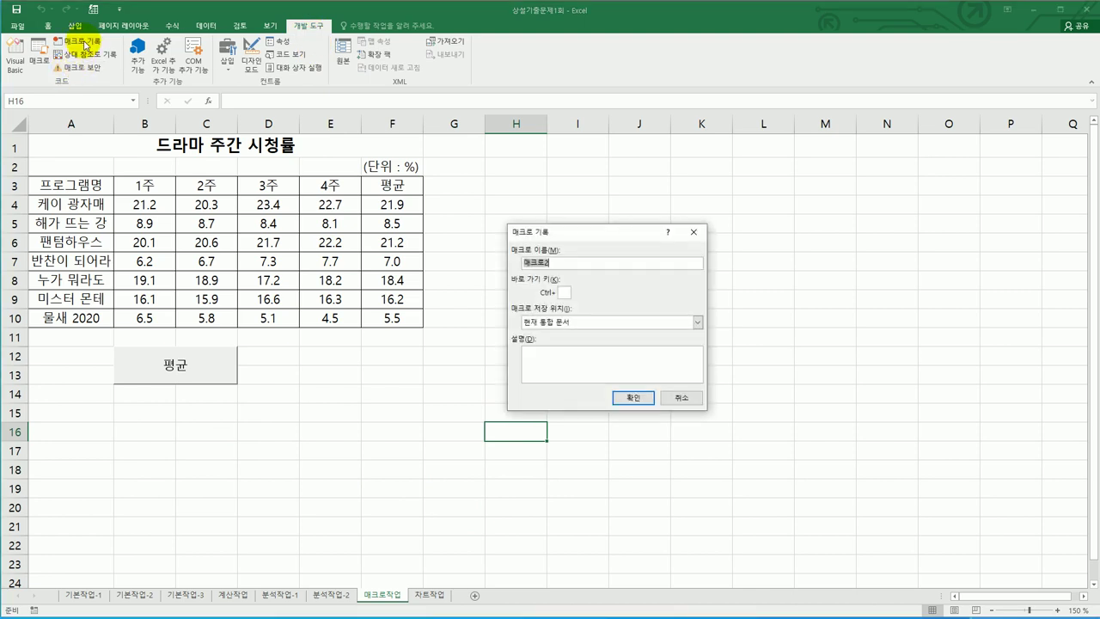
text(서식)
click(632, 399)
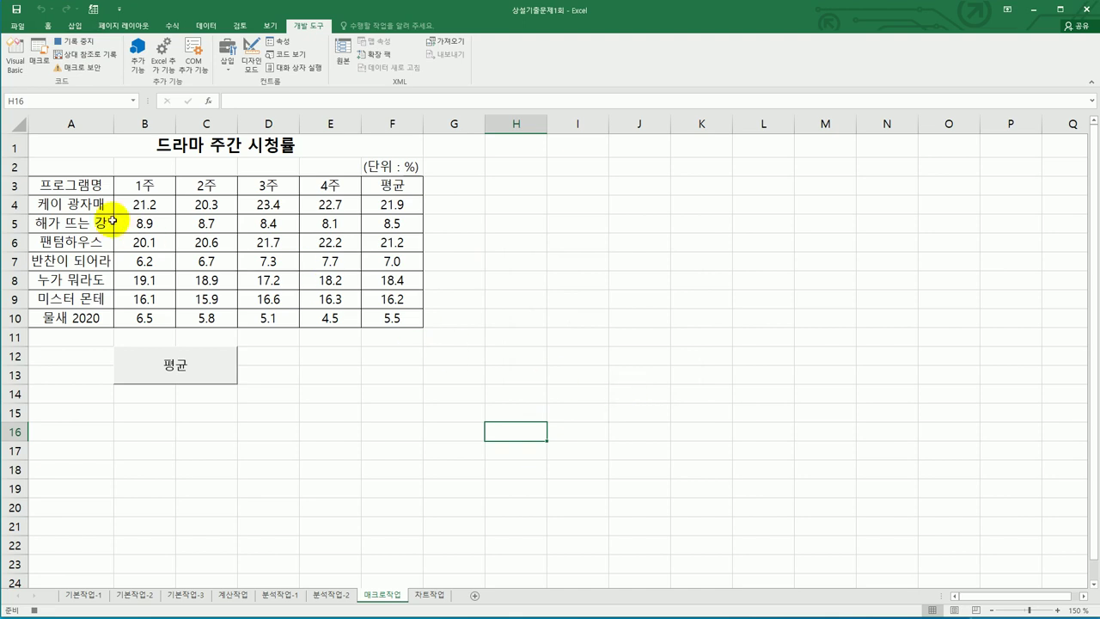
Step: Format the header cells A3:F3 with standard yellow font colour and standard red fill, and end the range selection
drag(68, 186, 373, 189)
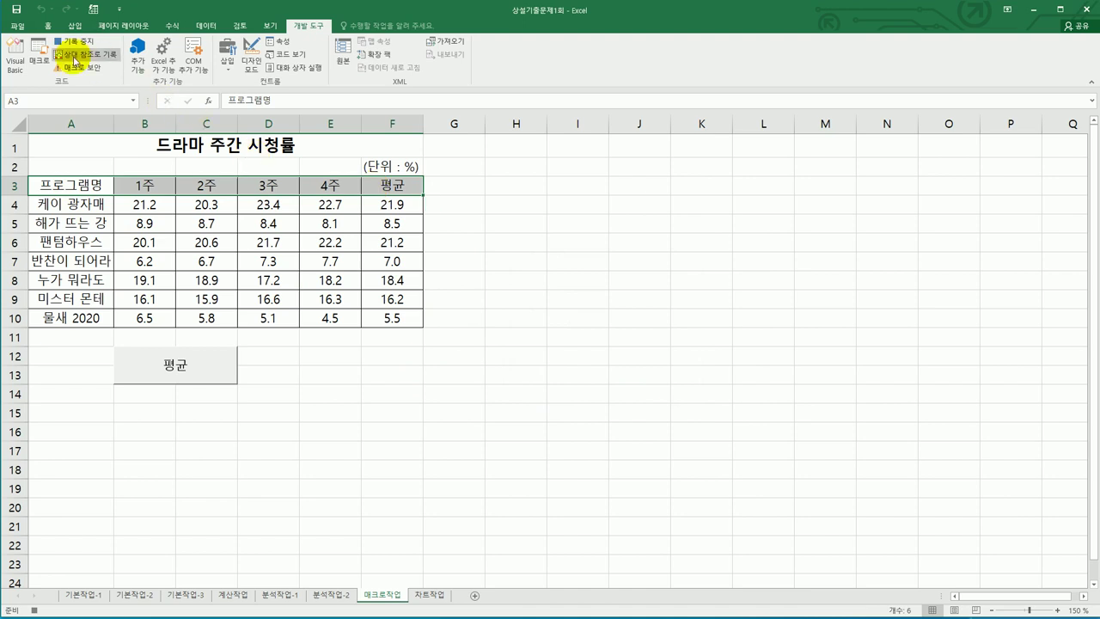
click(47, 25)
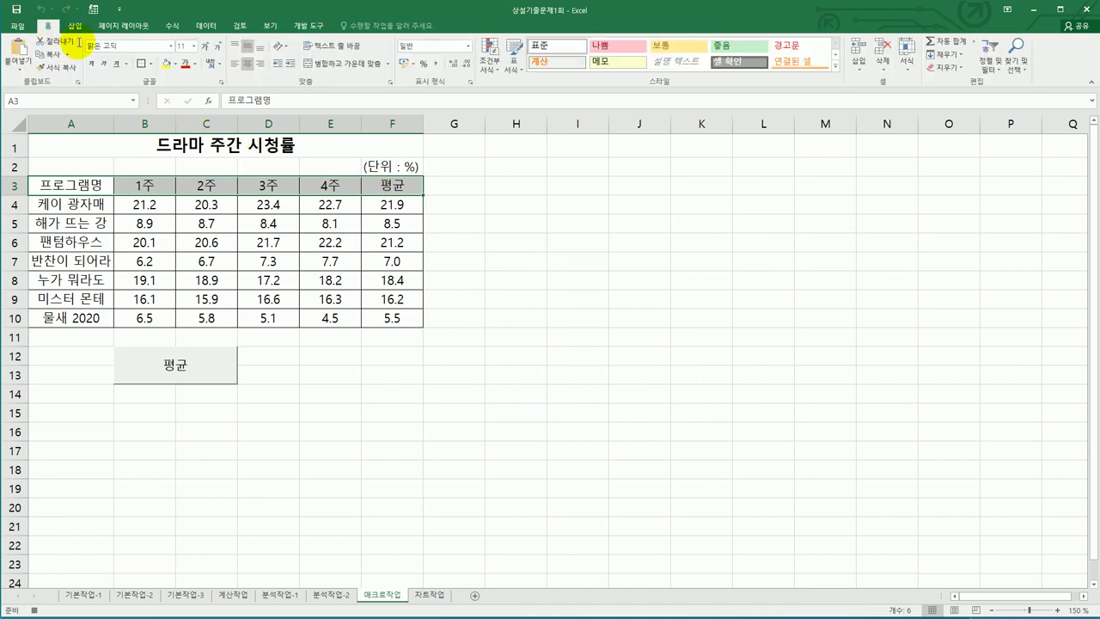
click(193, 66)
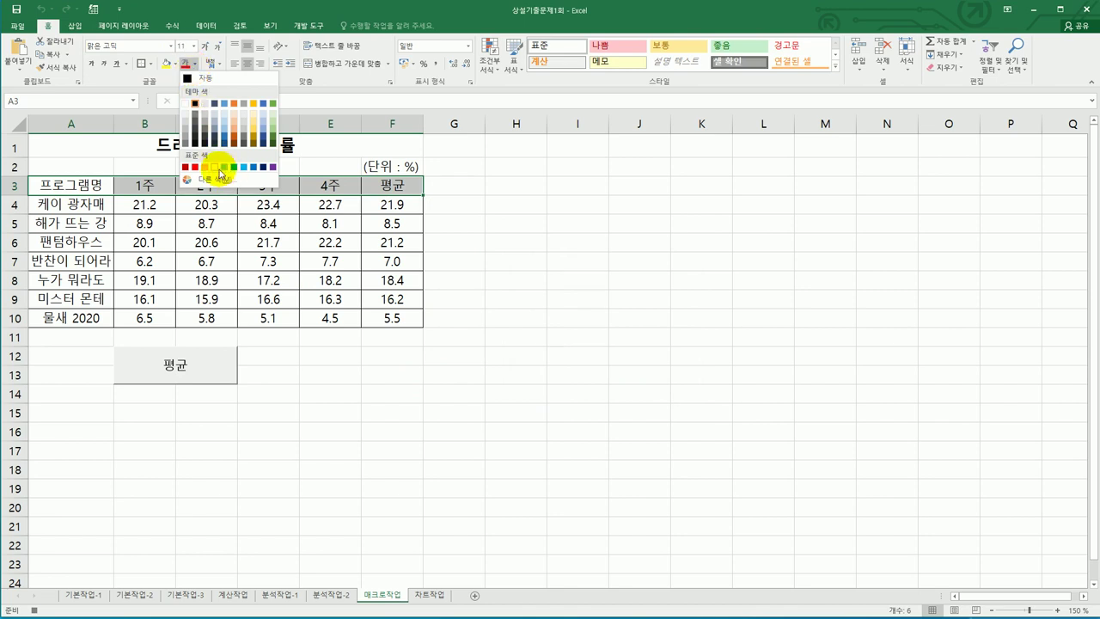
click(215, 167)
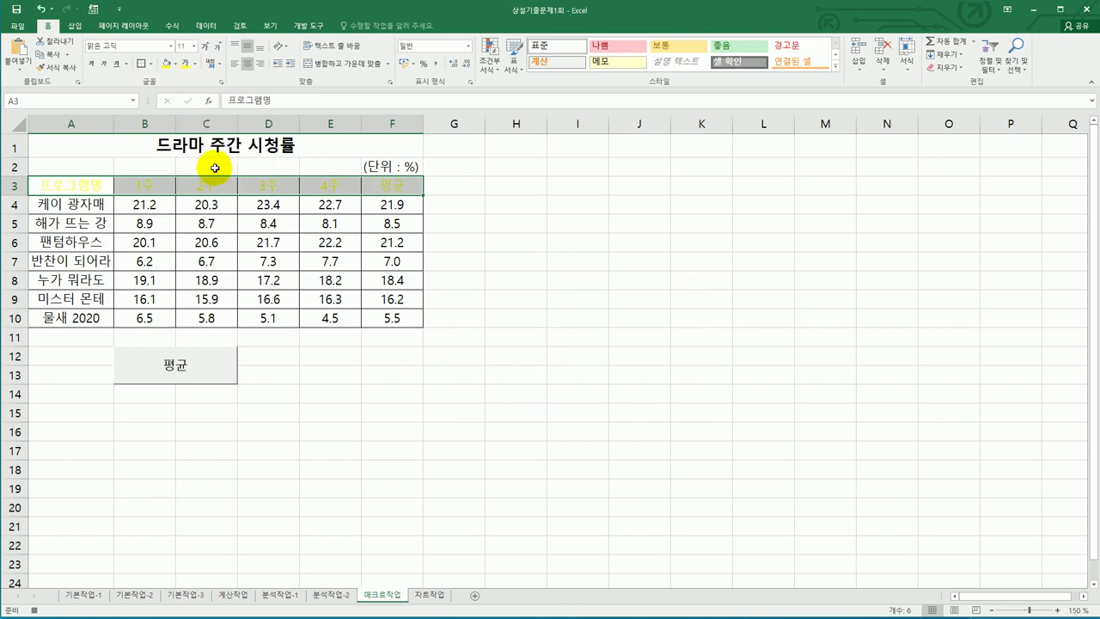
click(174, 64)
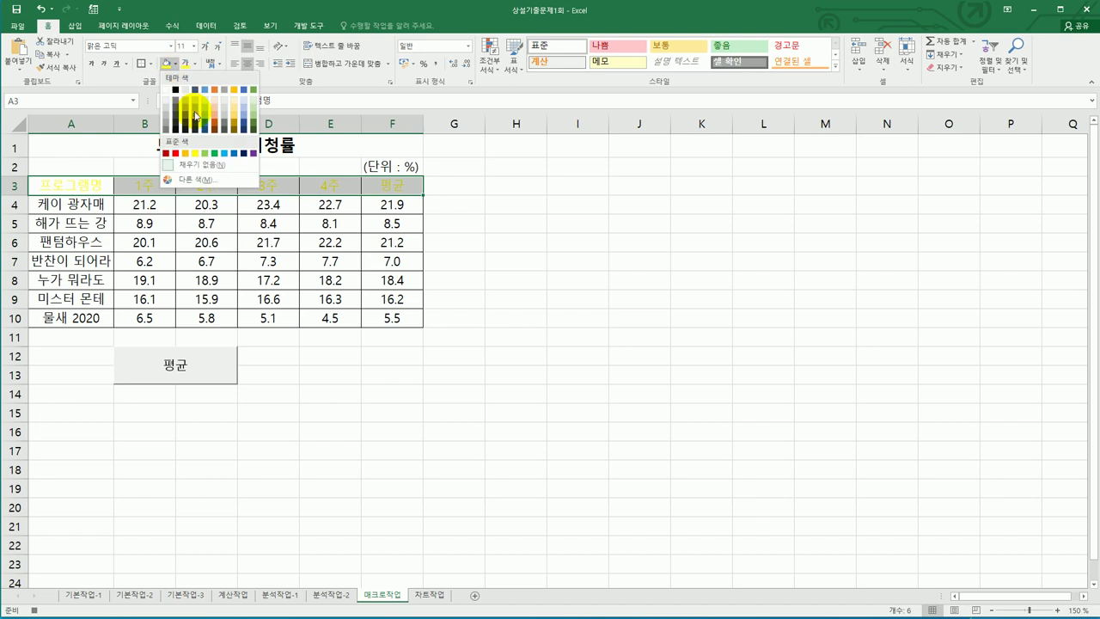
click(174, 153)
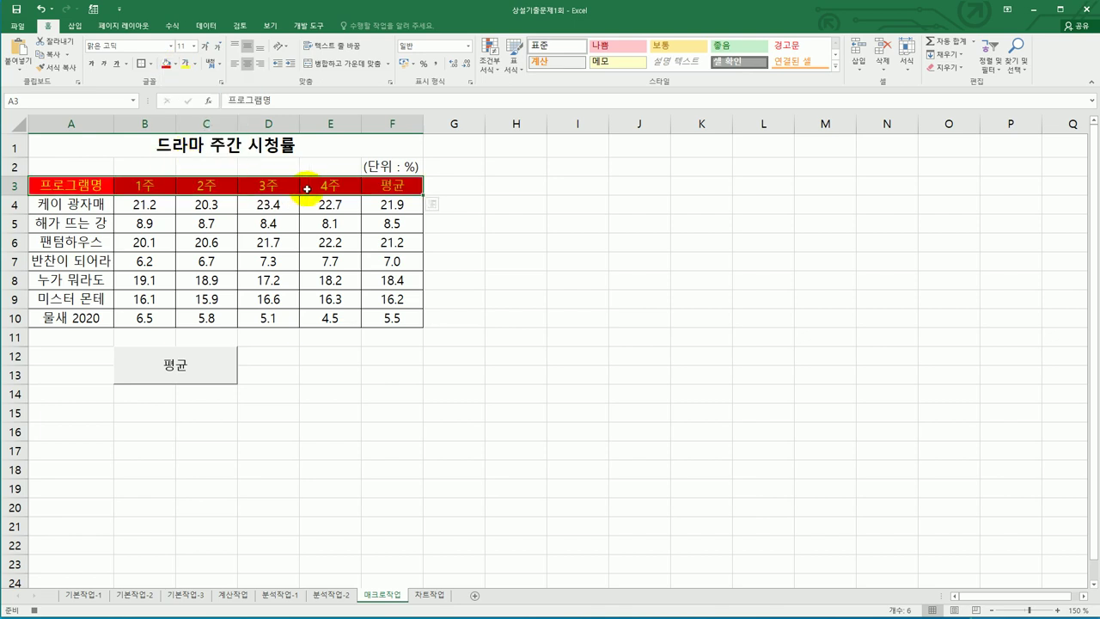
click(378, 187)
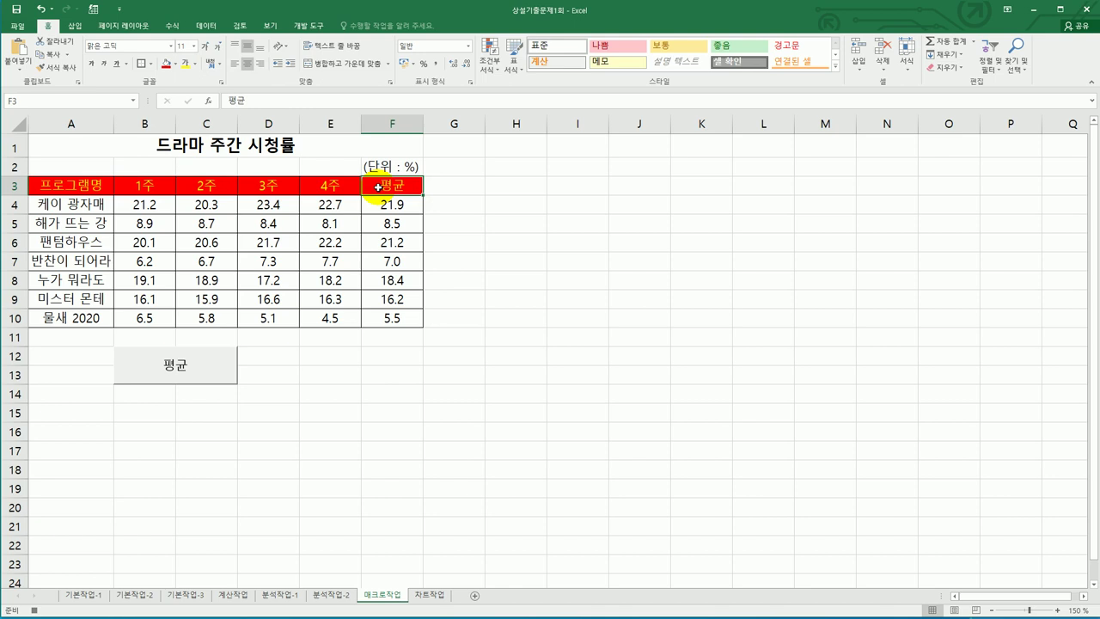
Step: Stop recording the 서식 macro
click(306, 26)
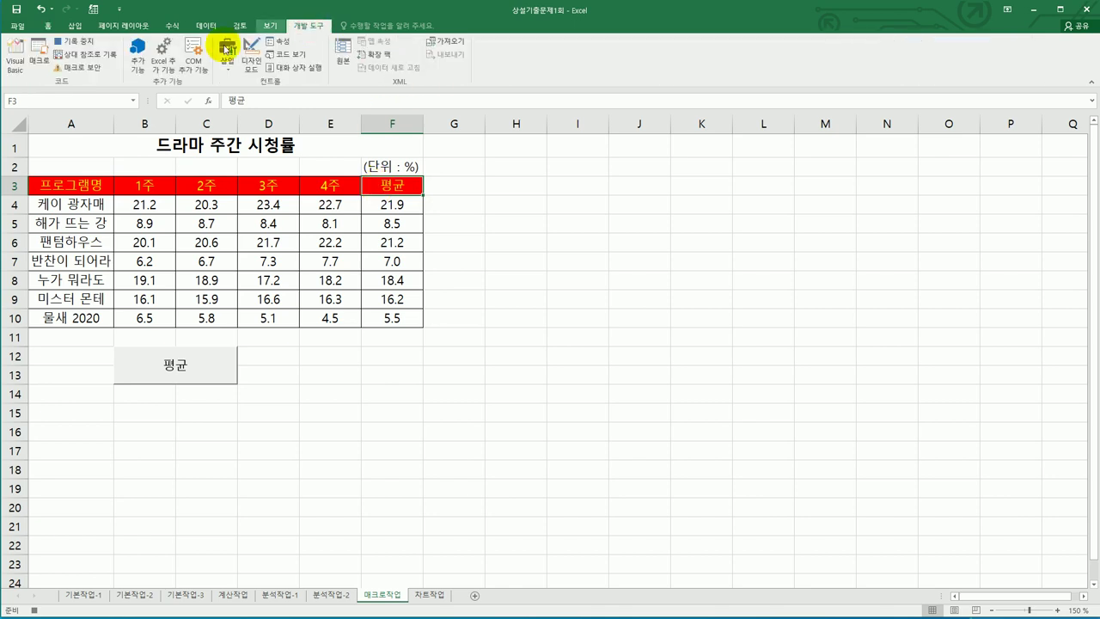
click(77, 41)
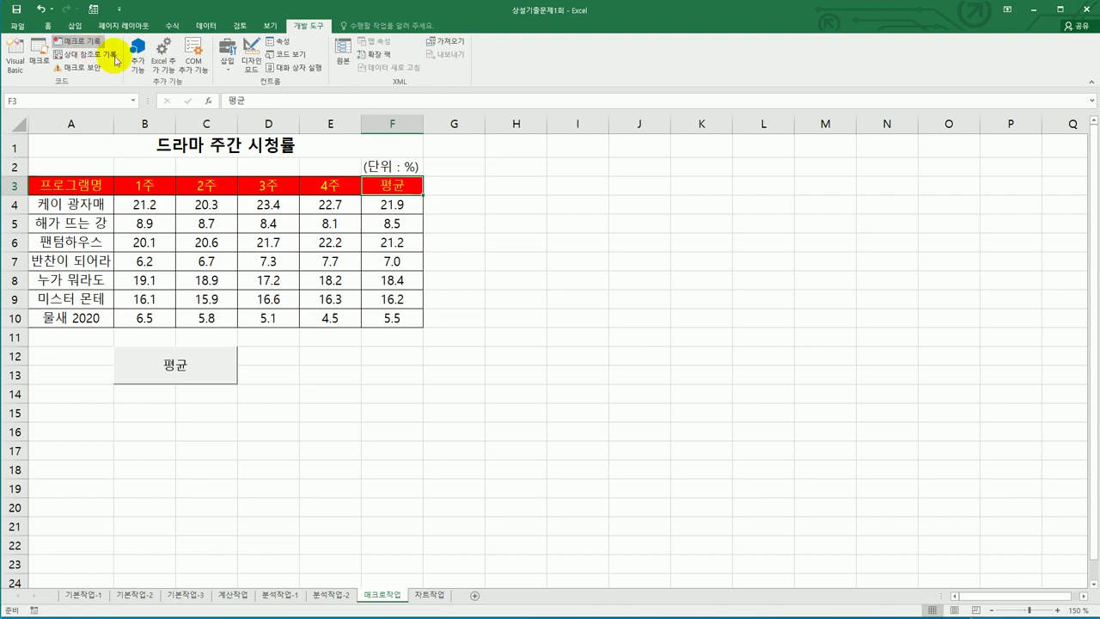
click(479, 416)
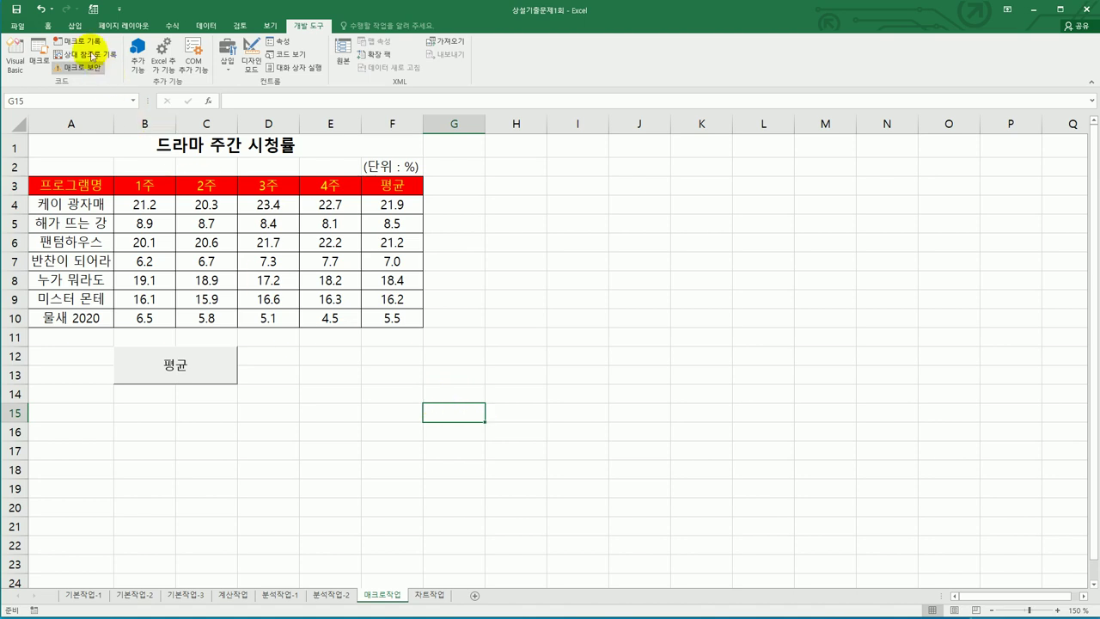
Step: Draw a pentagon block arrow covering cells E12:F13, about 3.81 cm wide and 1.15 cm high, and label it 서식
click(78, 27)
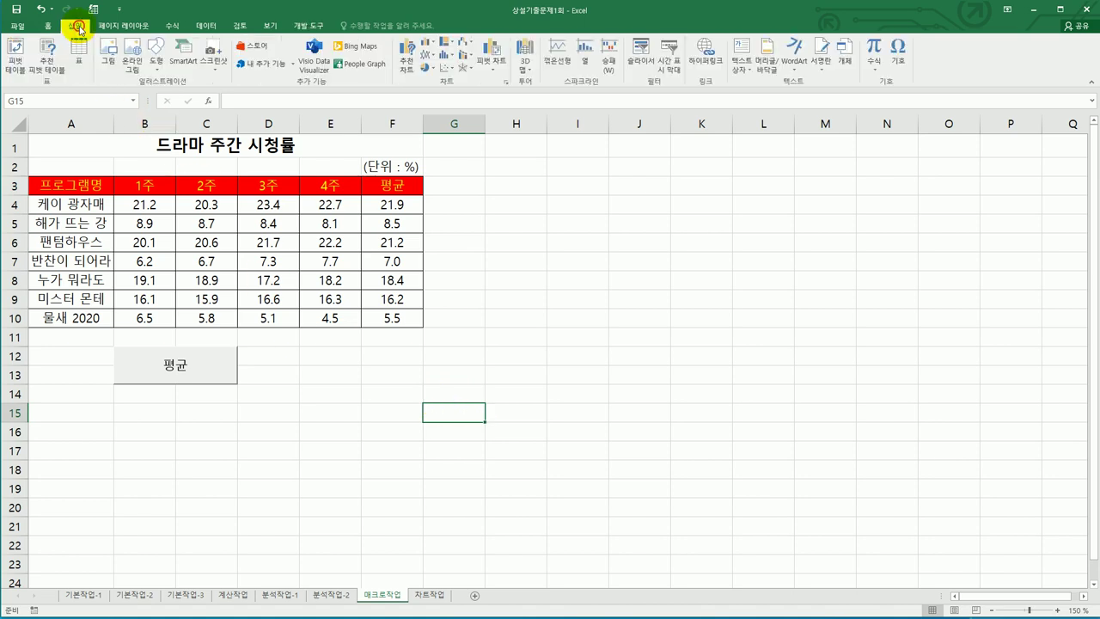
click(158, 55)
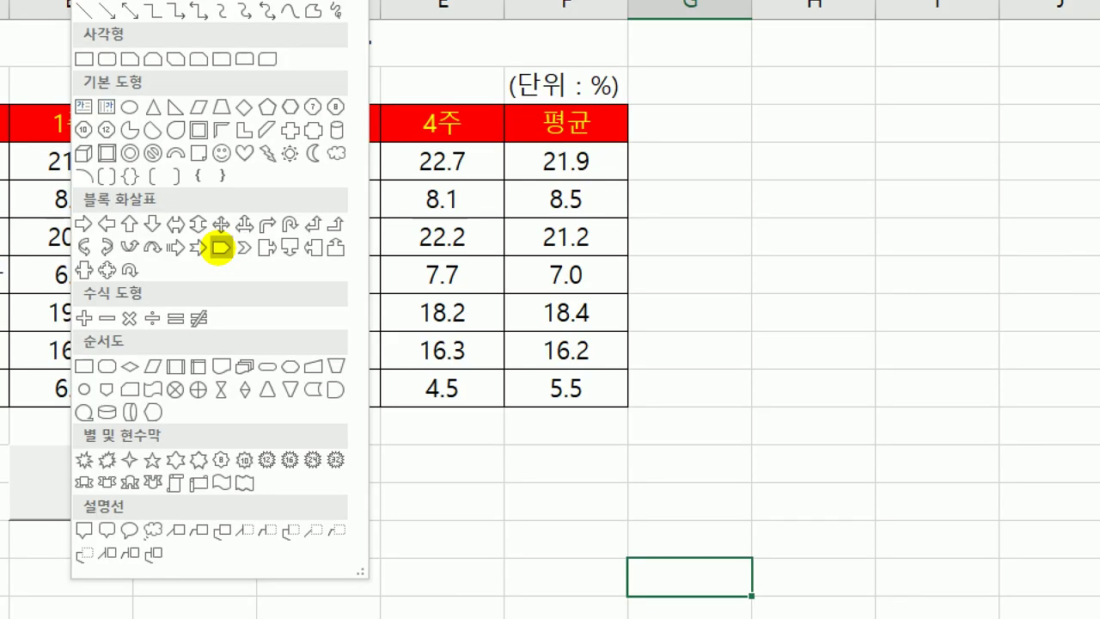
mouse_move(230, 262)
mouse_down()
mouse_move(221, 226)
mouse_move(226, 256)
mouse_up()
key(Escape)
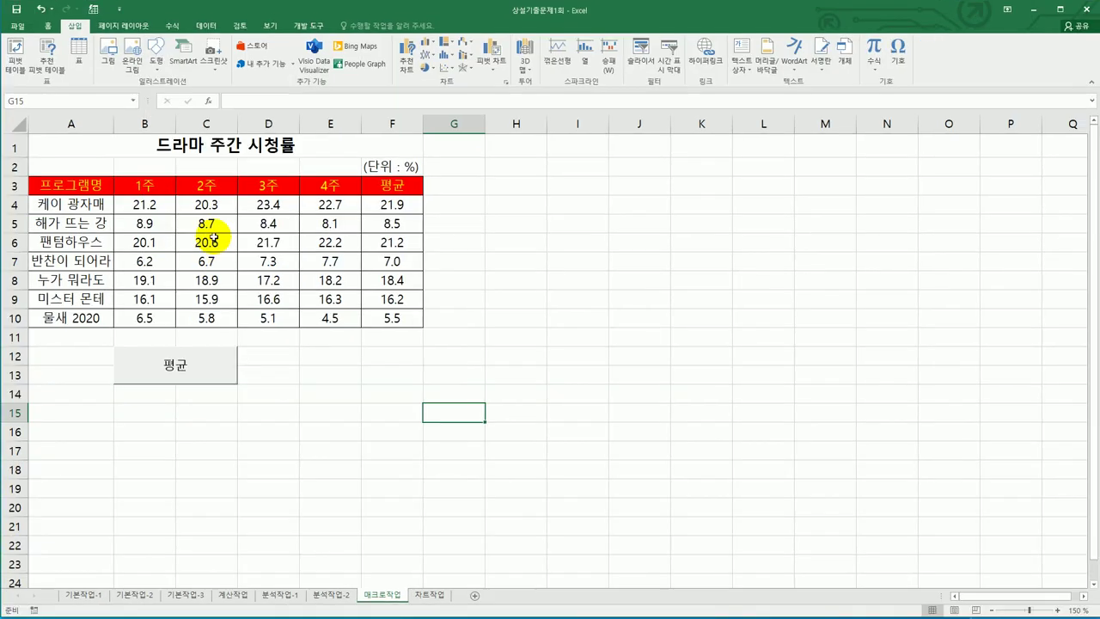
click(159, 74)
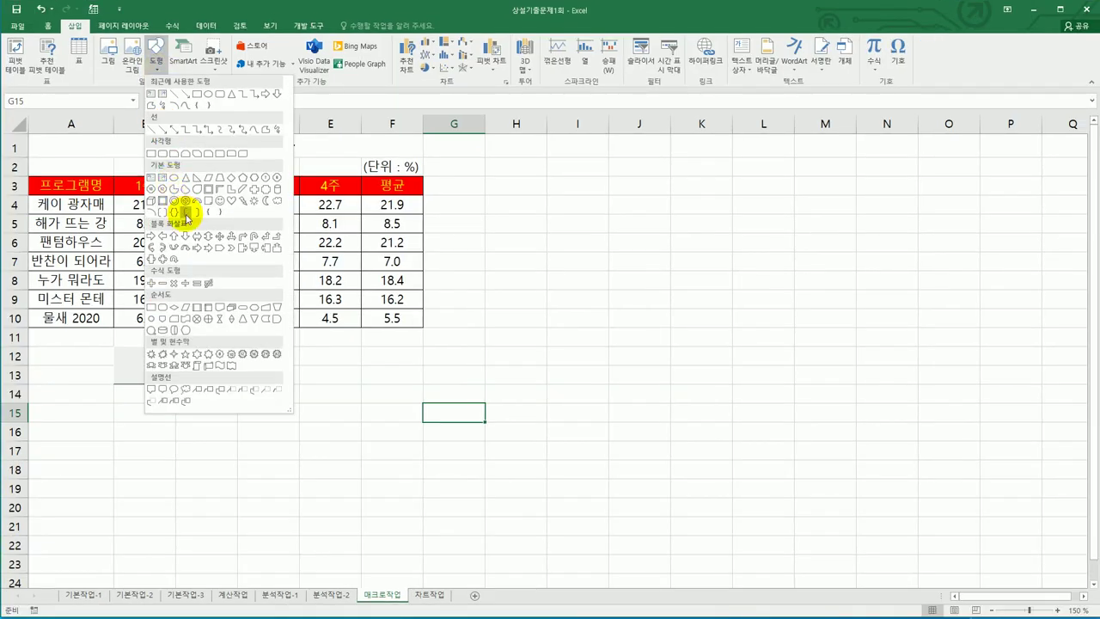
click(218, 249)
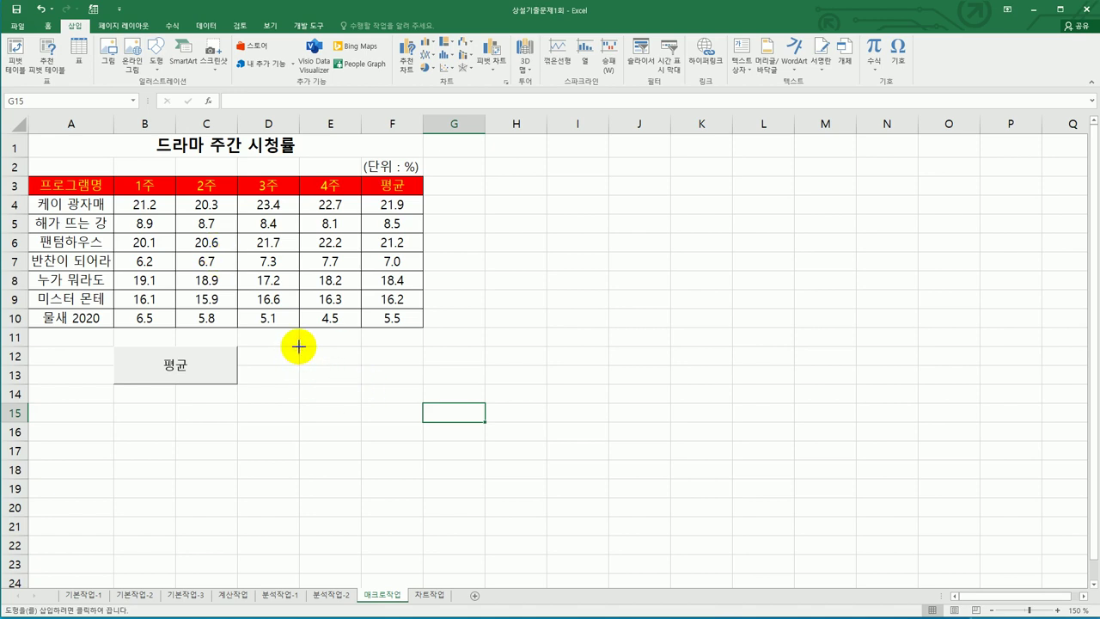
drag(298, 347, 403, 384)
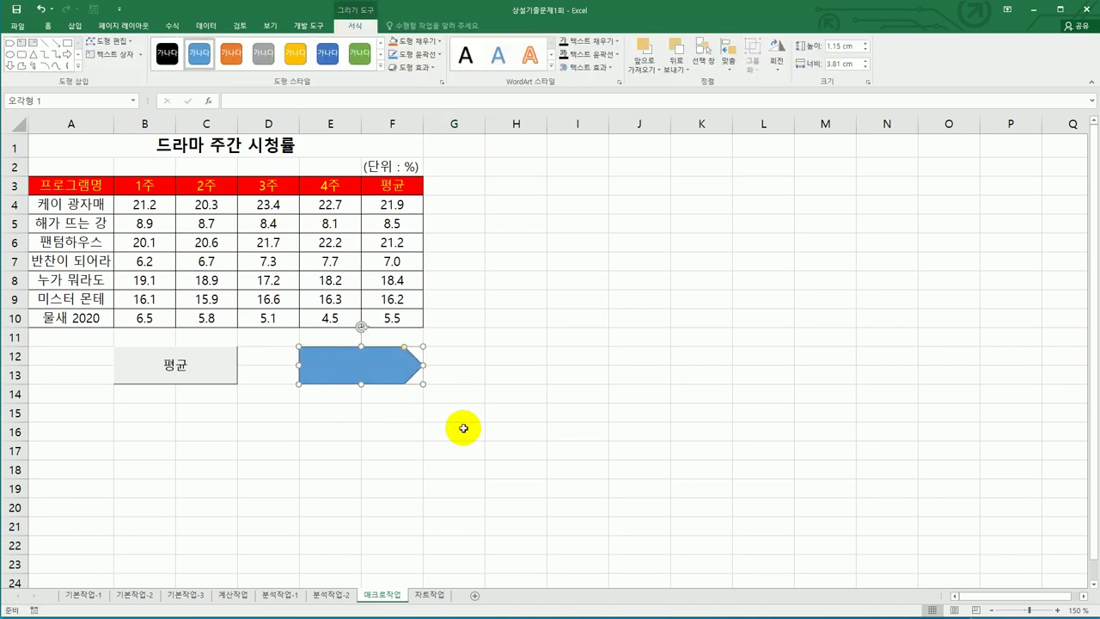
text(서식)
click(401, 368)
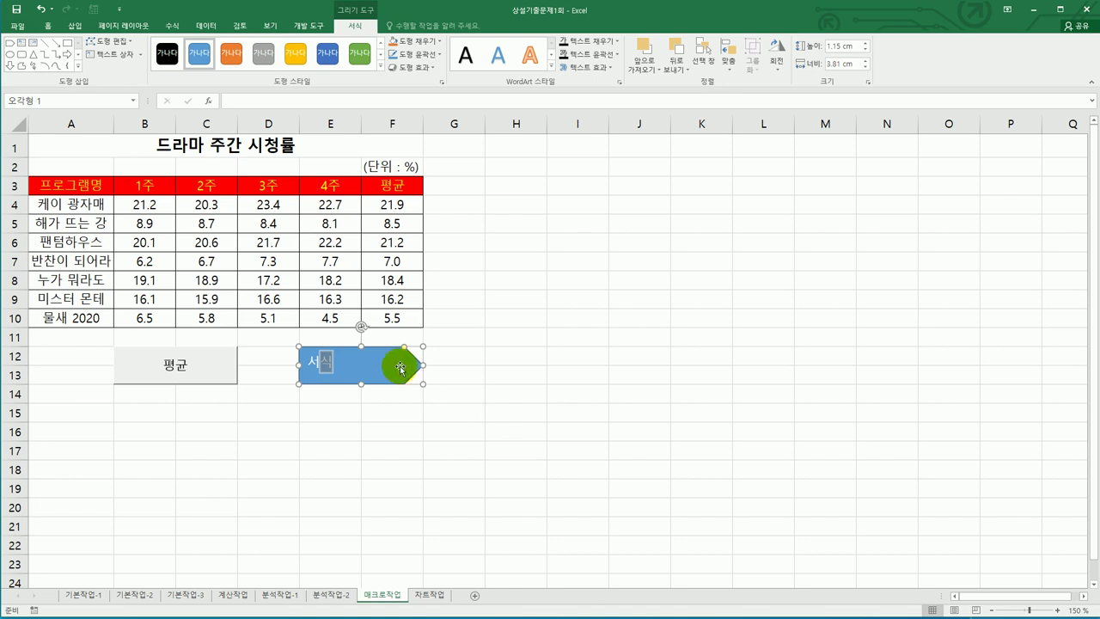
Step: Assign the 서식 macro to the pentagon shape and deselect the shape
right_click(400, 368)
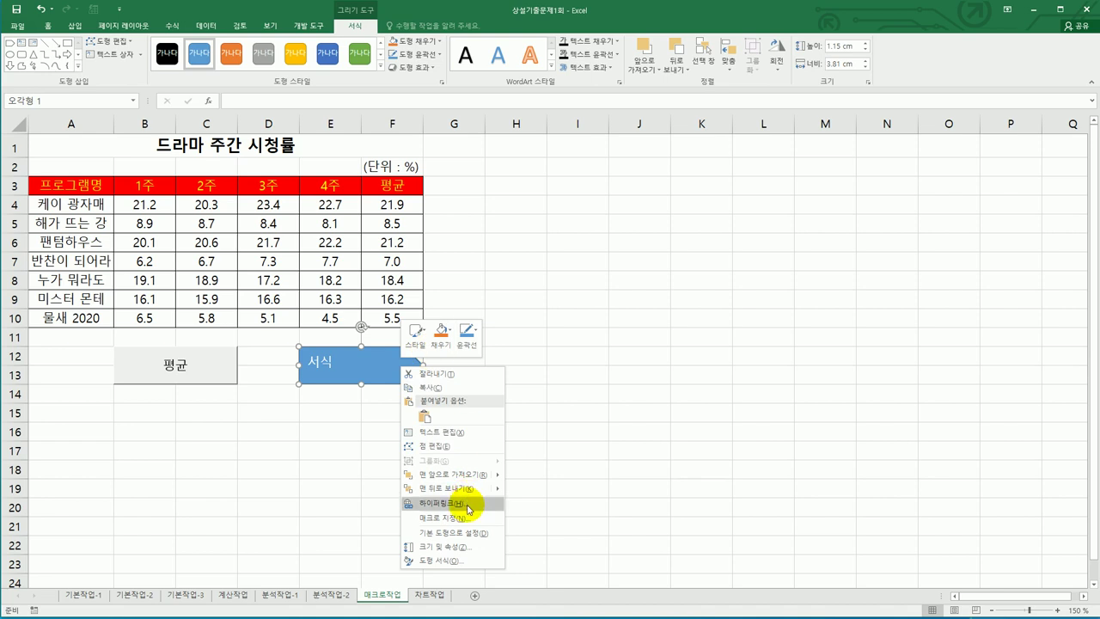
click(466, 518)
drag(605, 391, 570, 257)
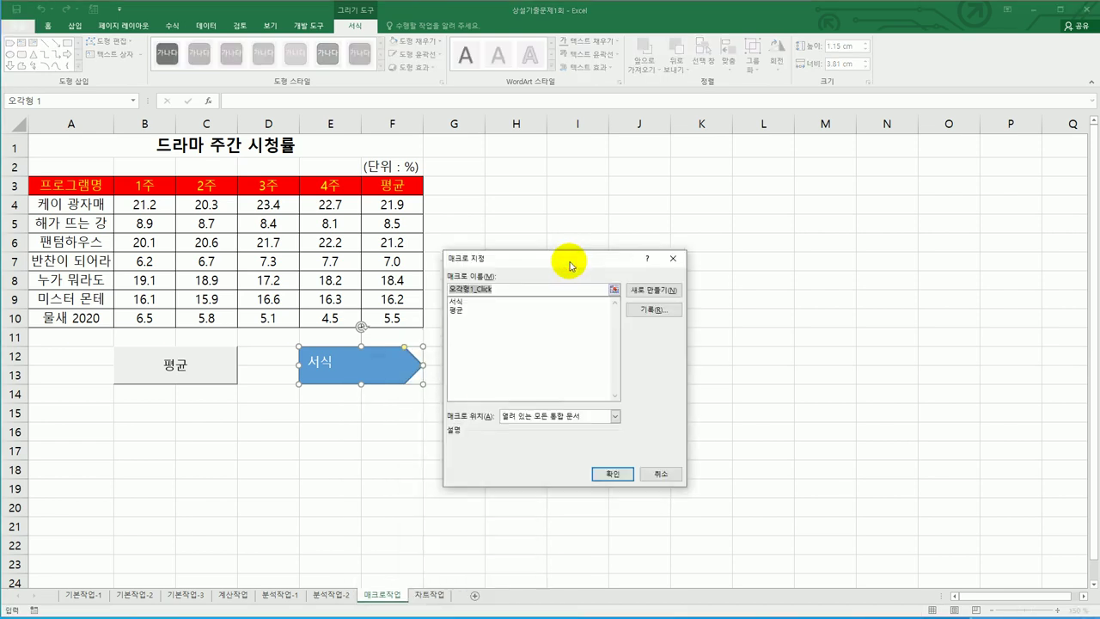
click(489, 303)
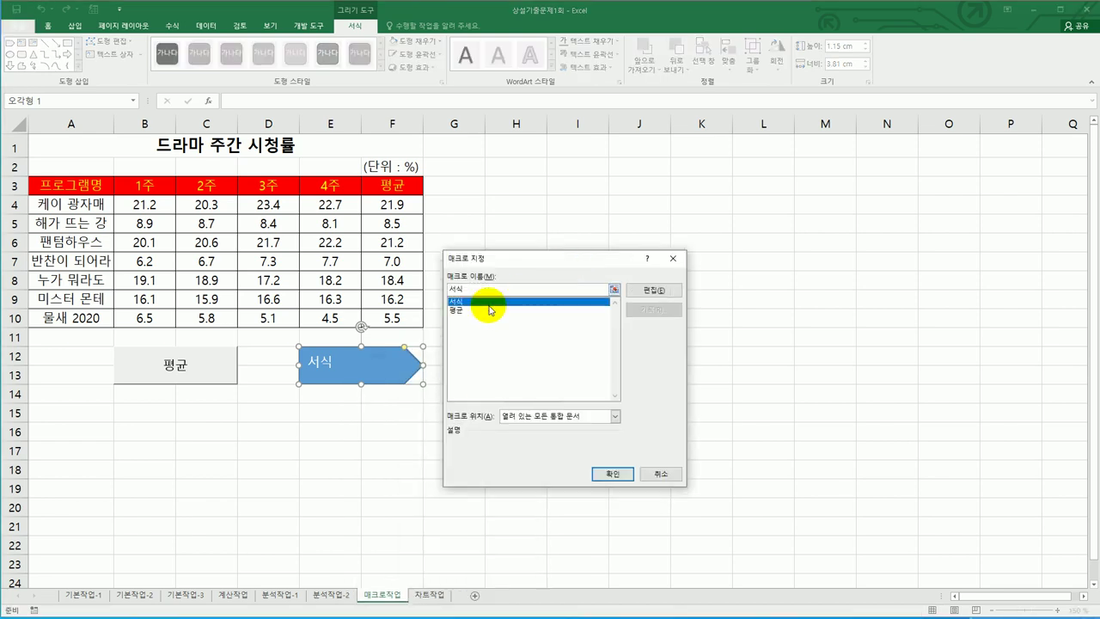
click(610, 474)
click(617, 468)
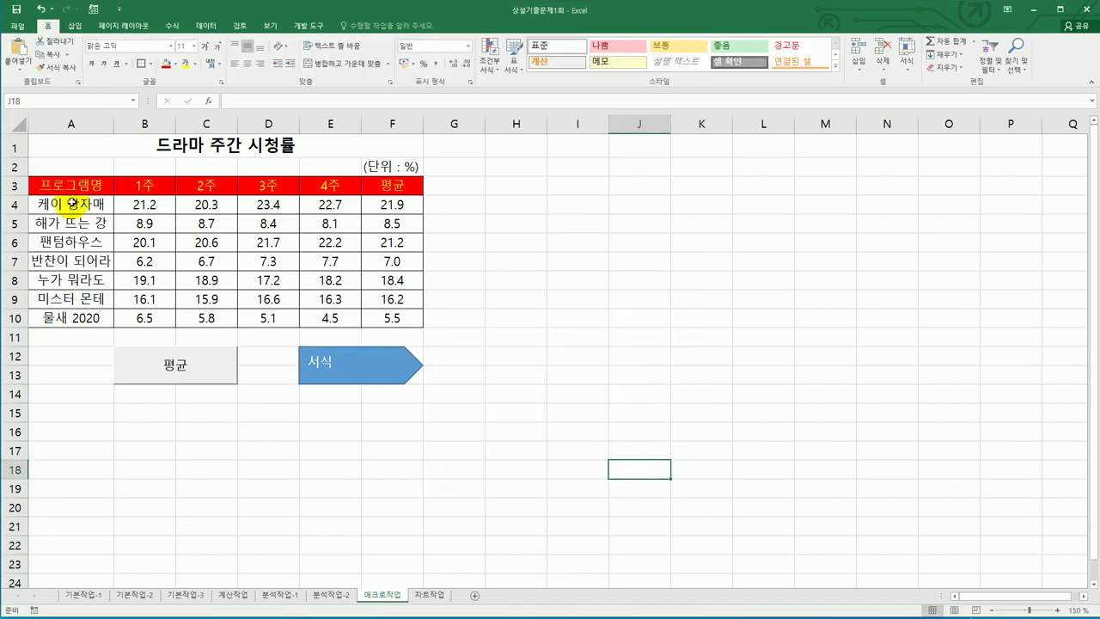
Step: Reset header cells A3:F3 to no fill and automatic font colour, and test the pentagon shape's 서식 macro on them
drag(68, 185, 381, 187)
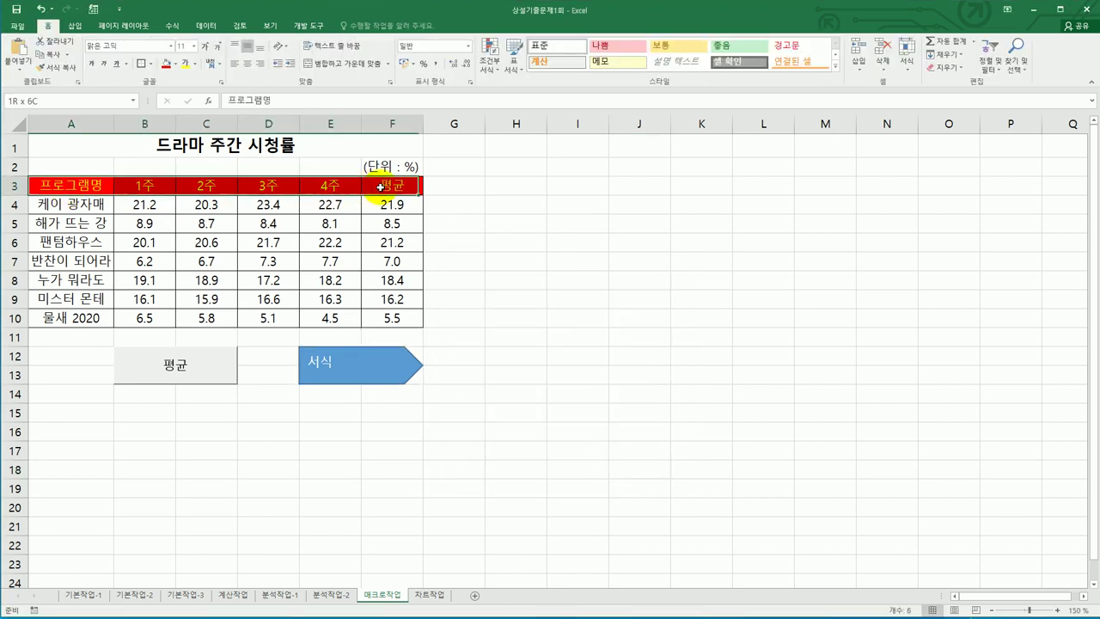
click(174, 64)
click(197, 158)
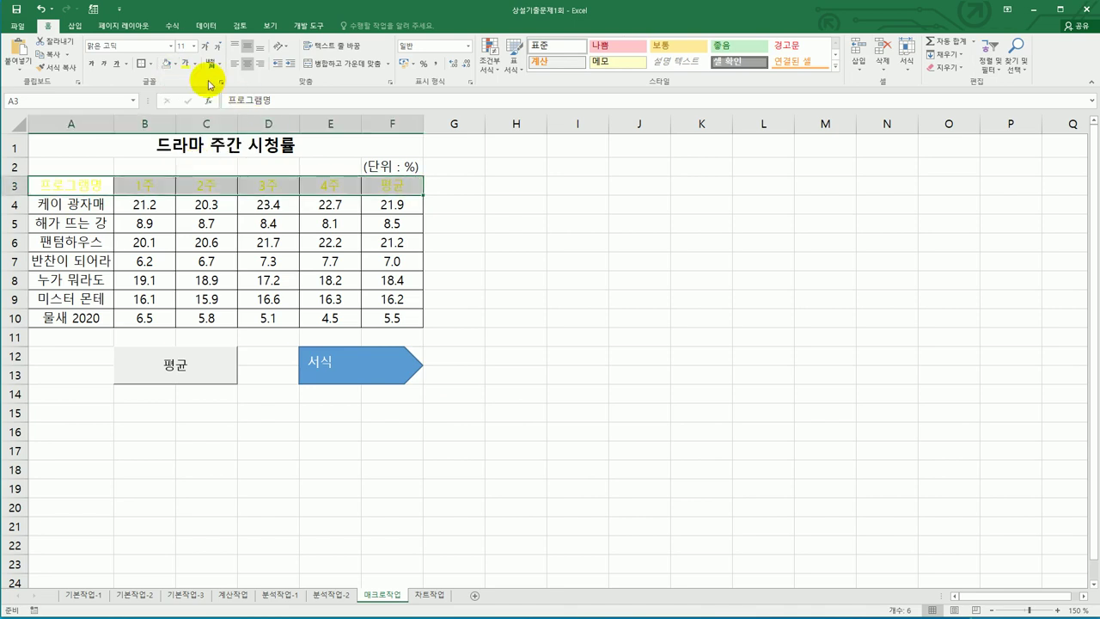
click(194, 67)
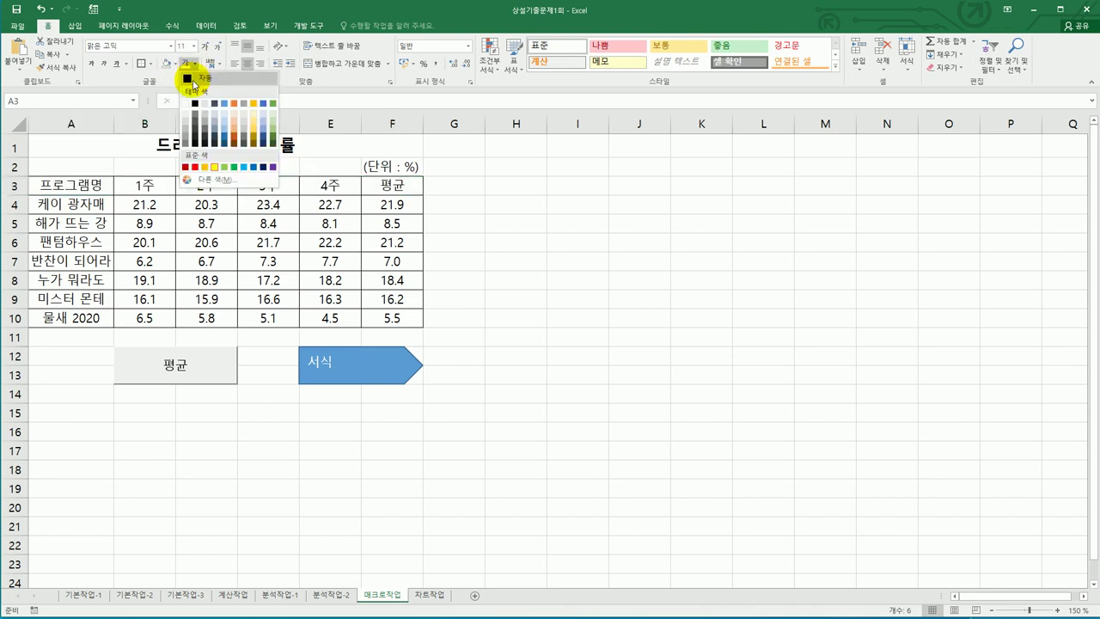
click(194, 79)
click(514, 335)
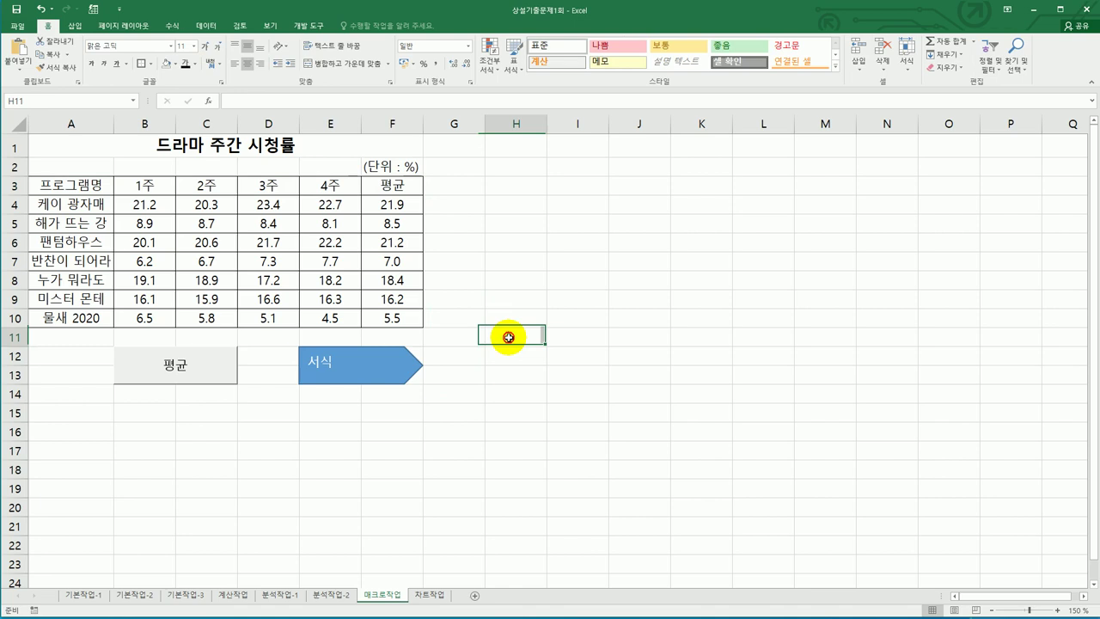
click(328, 376)
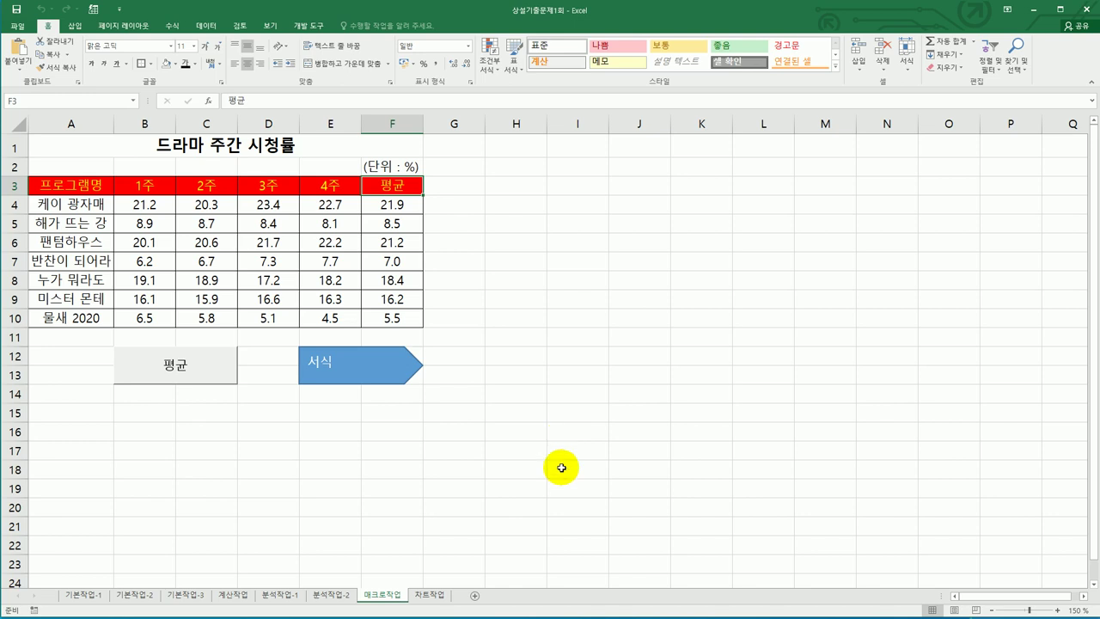
Step: Open the 차트작업 sheet and delete the 판매단가 series from the line chart
click(443, 594)
click(612, 471)
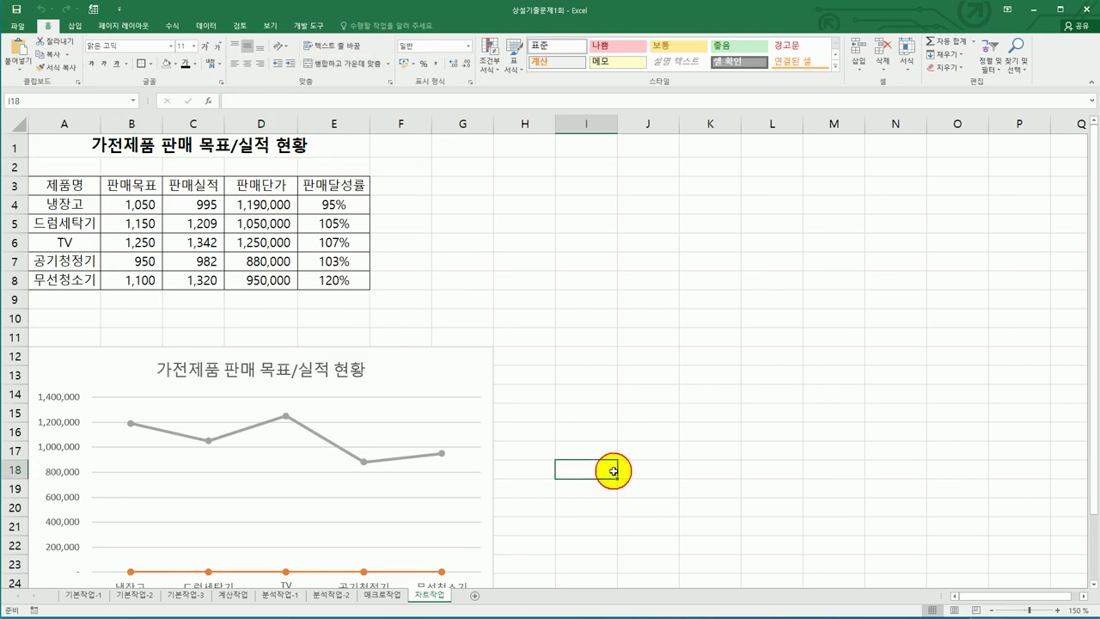
scroll(613, 470, down, 2)
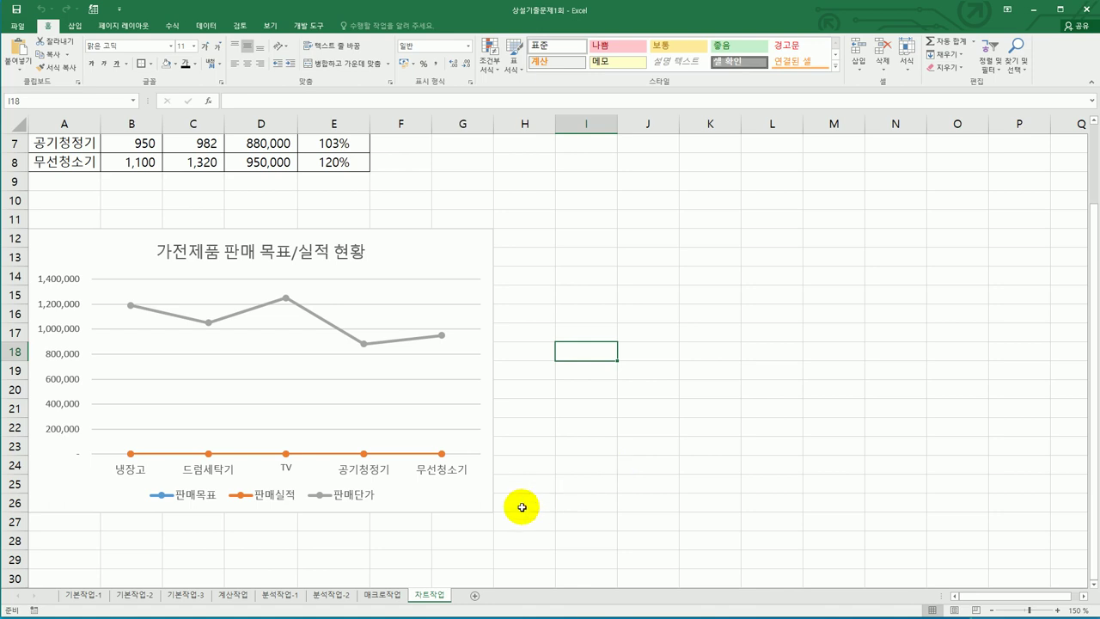
click(287, 299)
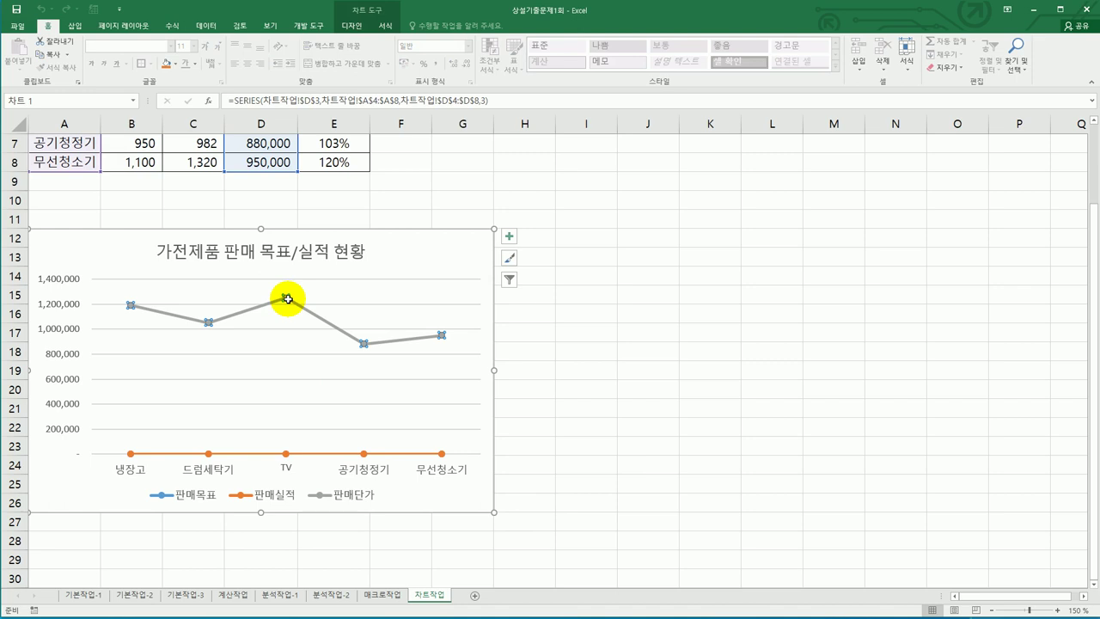
key(Delete)
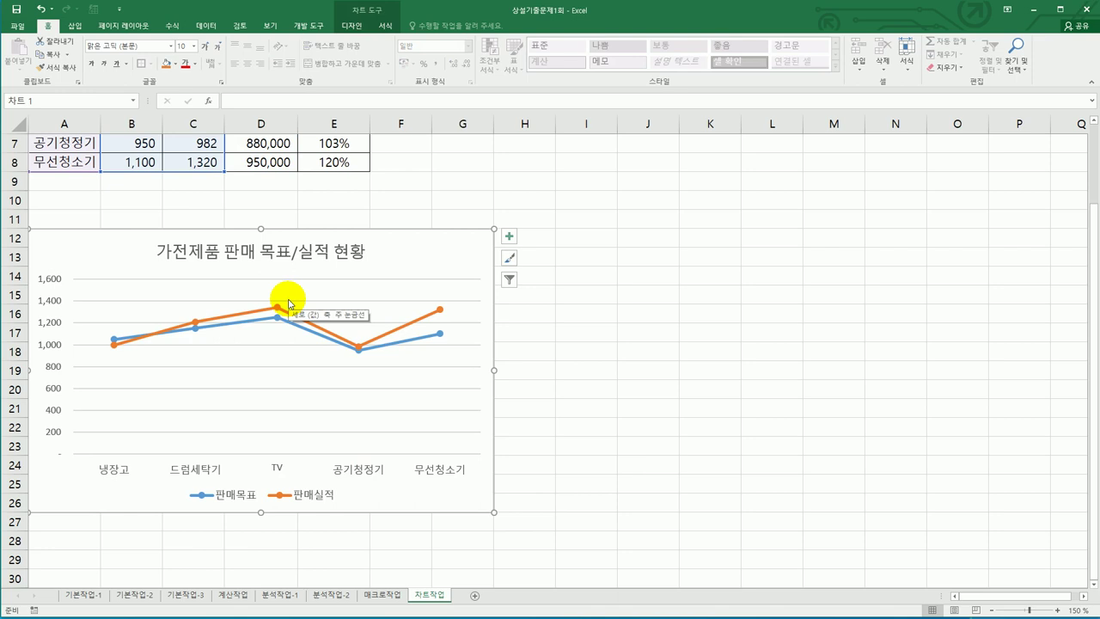
Step: Change the chart type from line with markers to clustered column (묶은 세로 막대형)
right_click(411, 263)
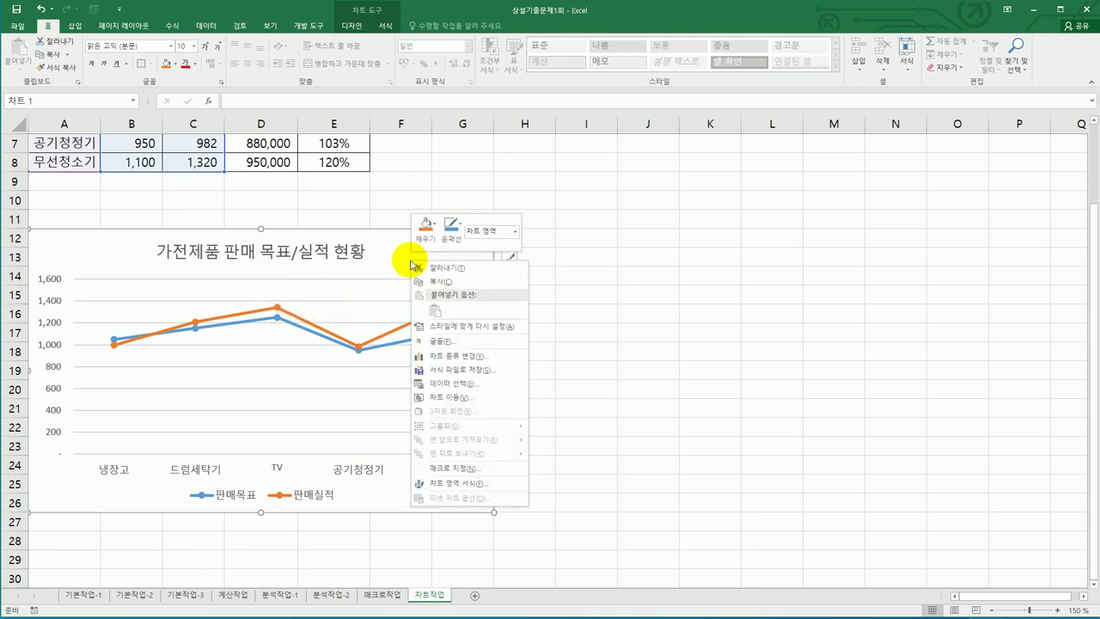
click(457, 355)
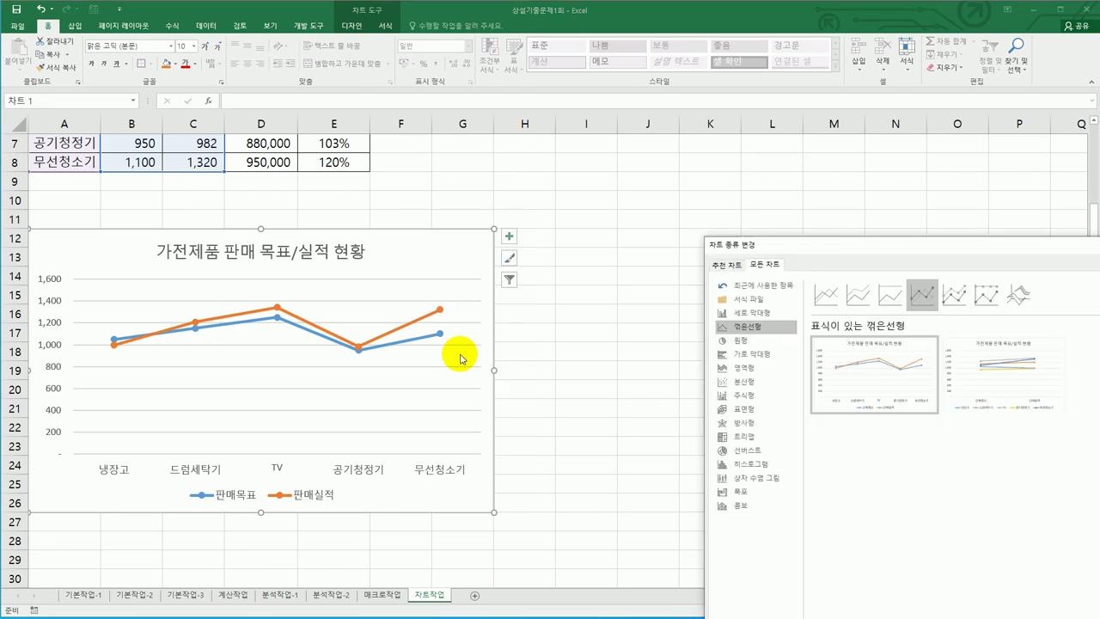
drag(854, 246, 538, 36)
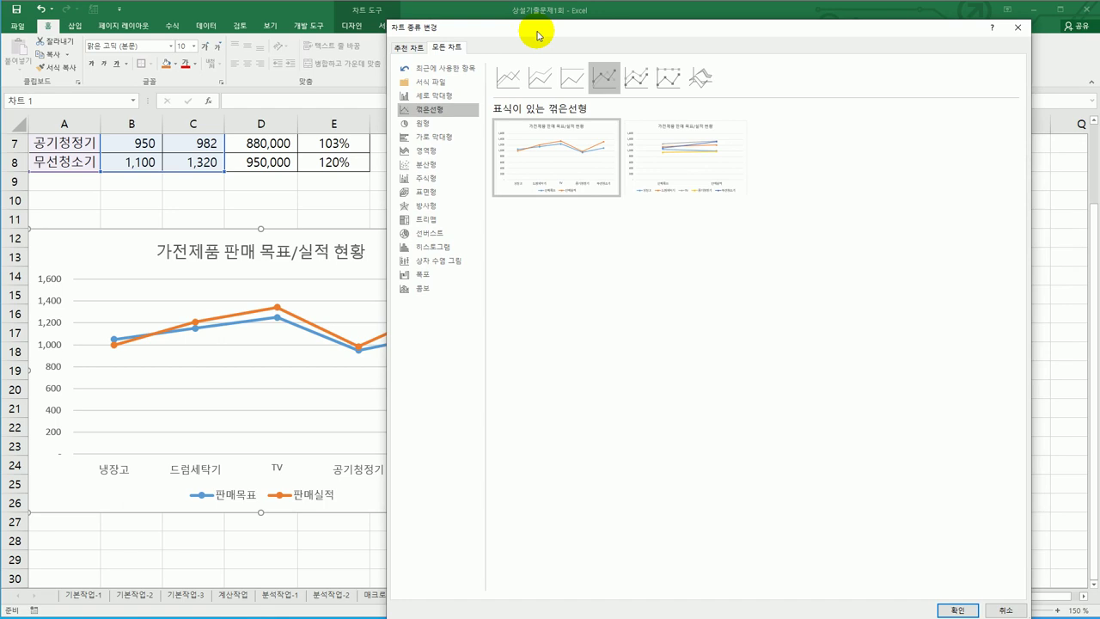
click(459, 96)
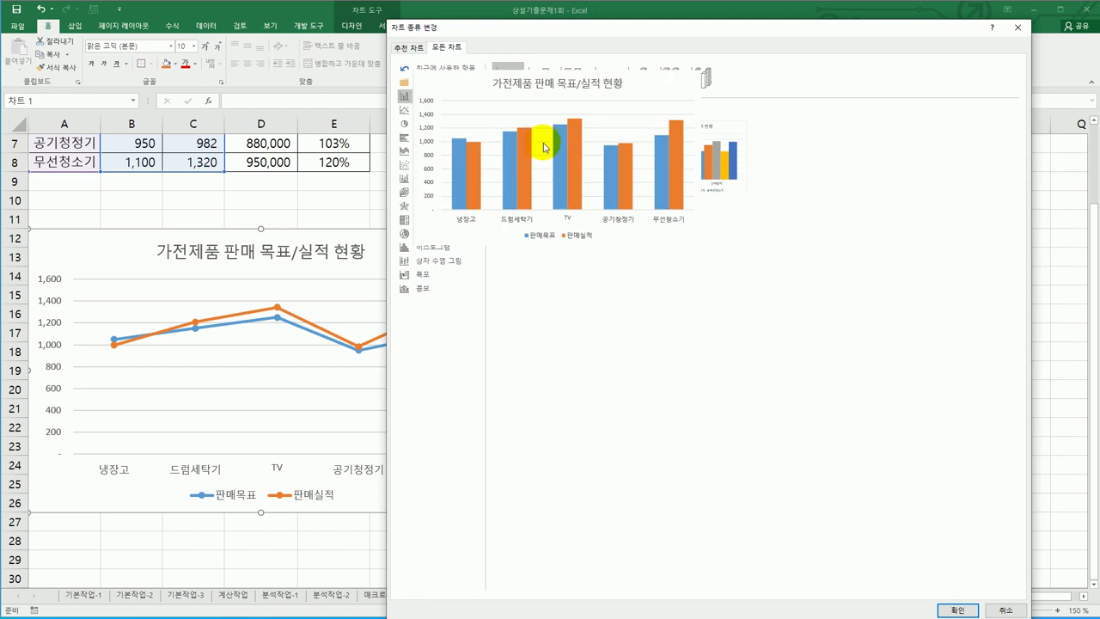
mouse_move(536, 171)
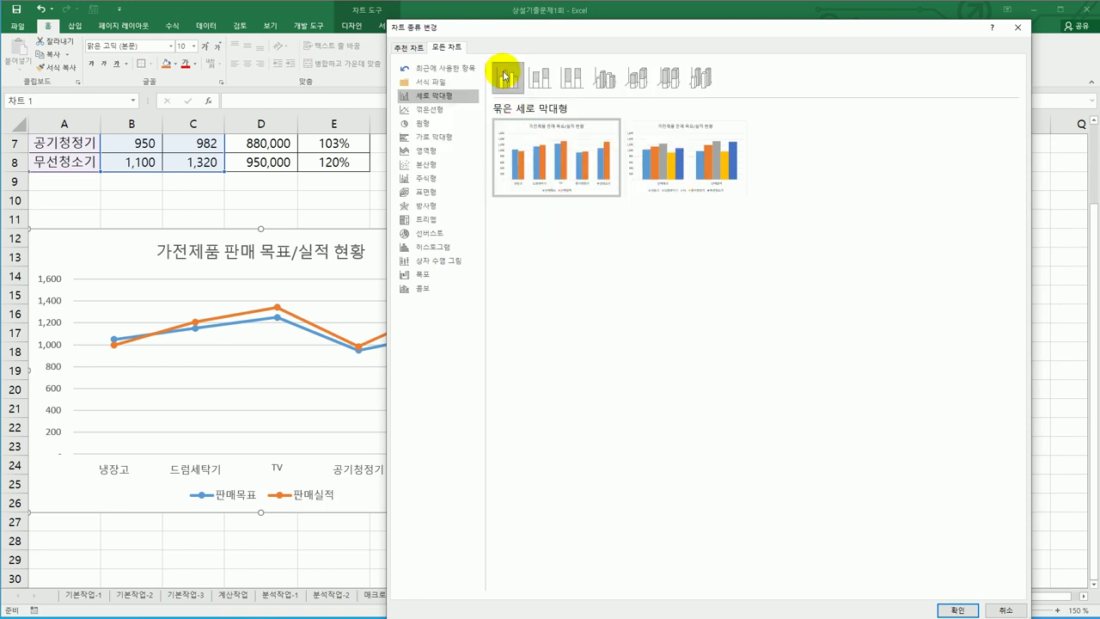
click(955, 608)
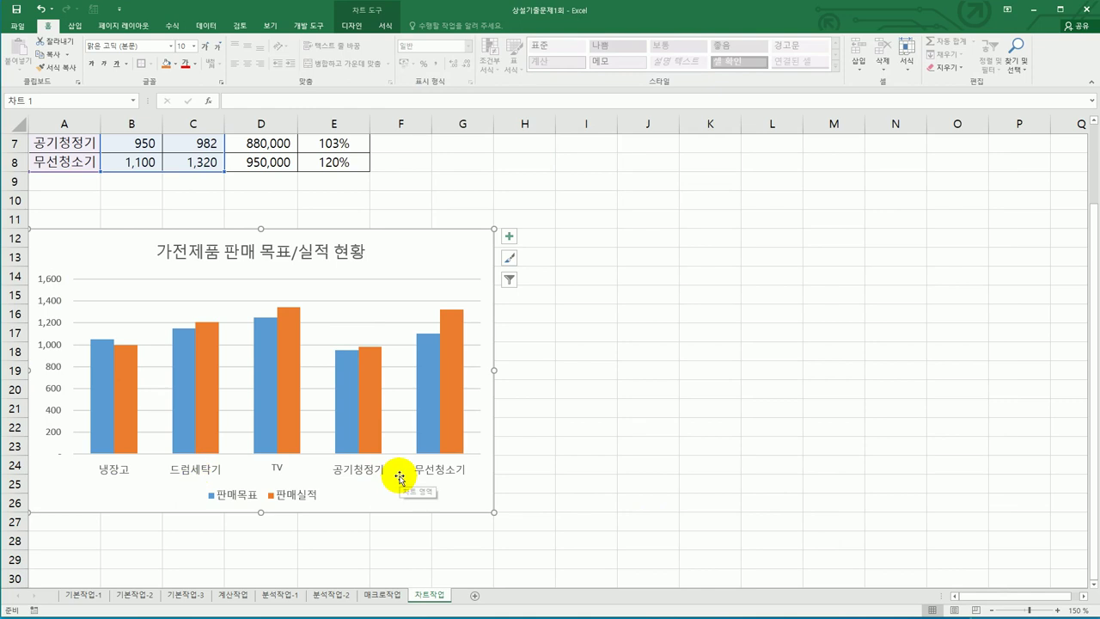
Step: Set the chart's vertical value axis to minimum 500, maximum 1500 and major unit 200
click(51, 305)
right_click(52, 305)
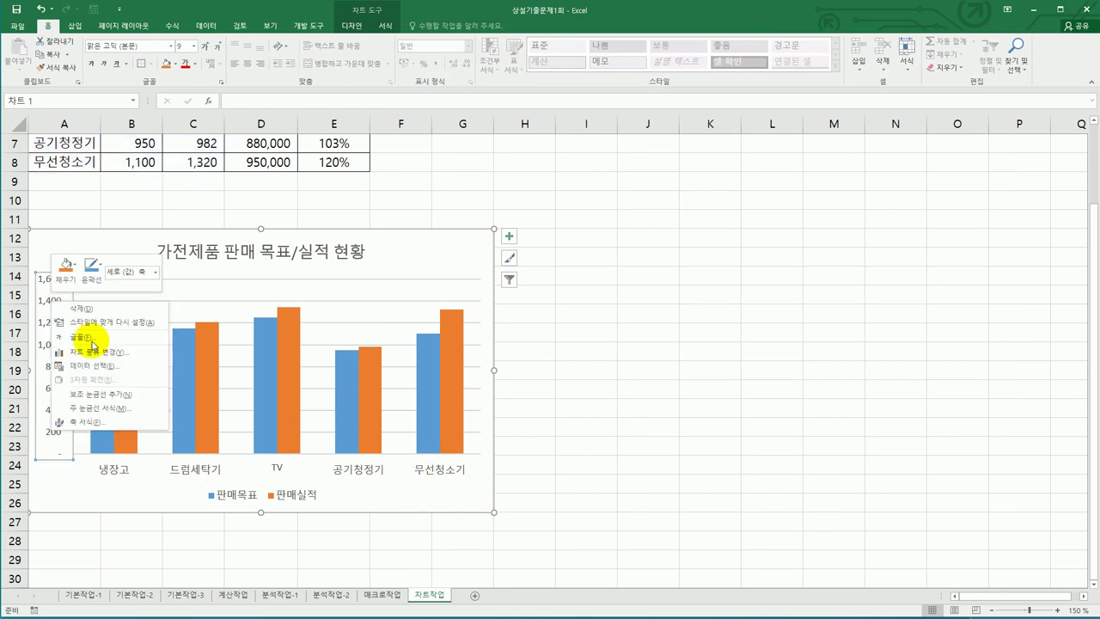
click(102, 421)
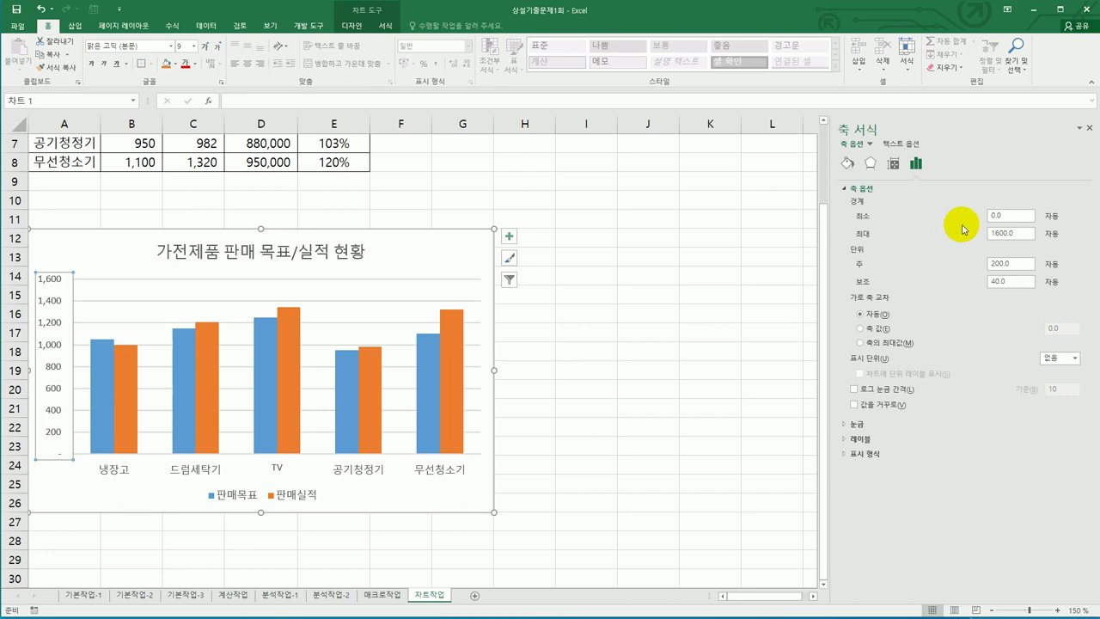
drag(1010, 215, 982, 217)
text(500)
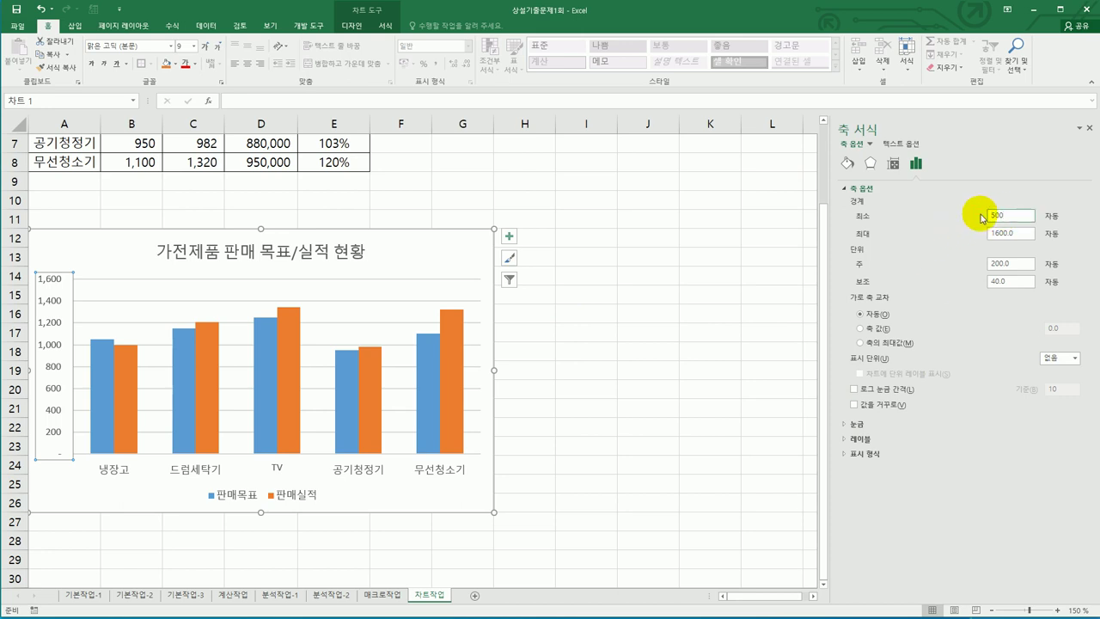
key(Tab)
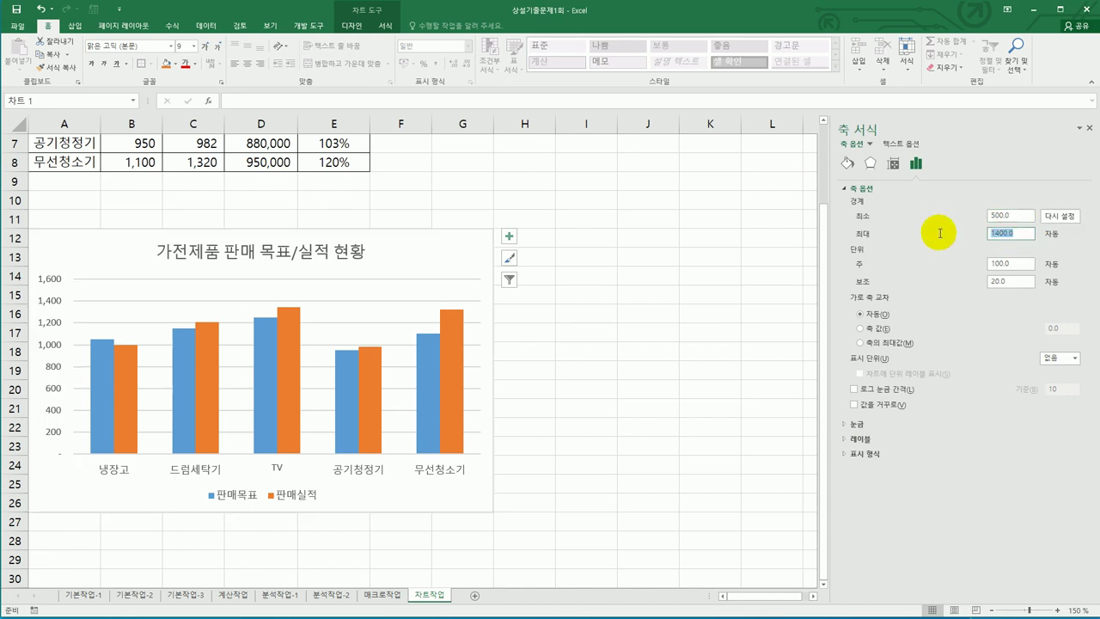
text(1500)
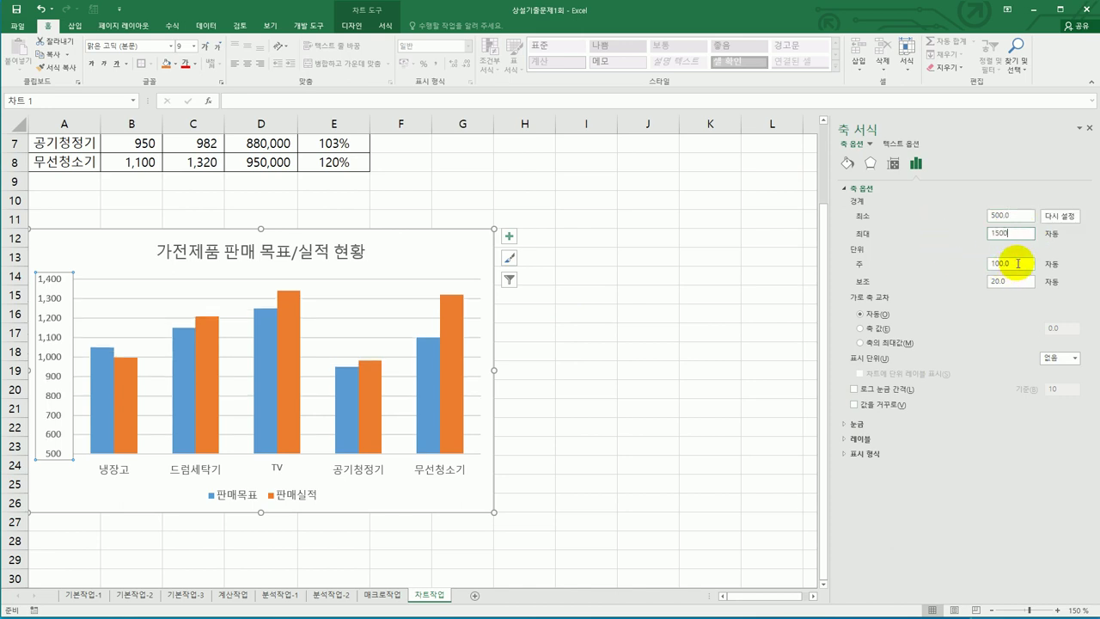
key(Tab)
text(200)
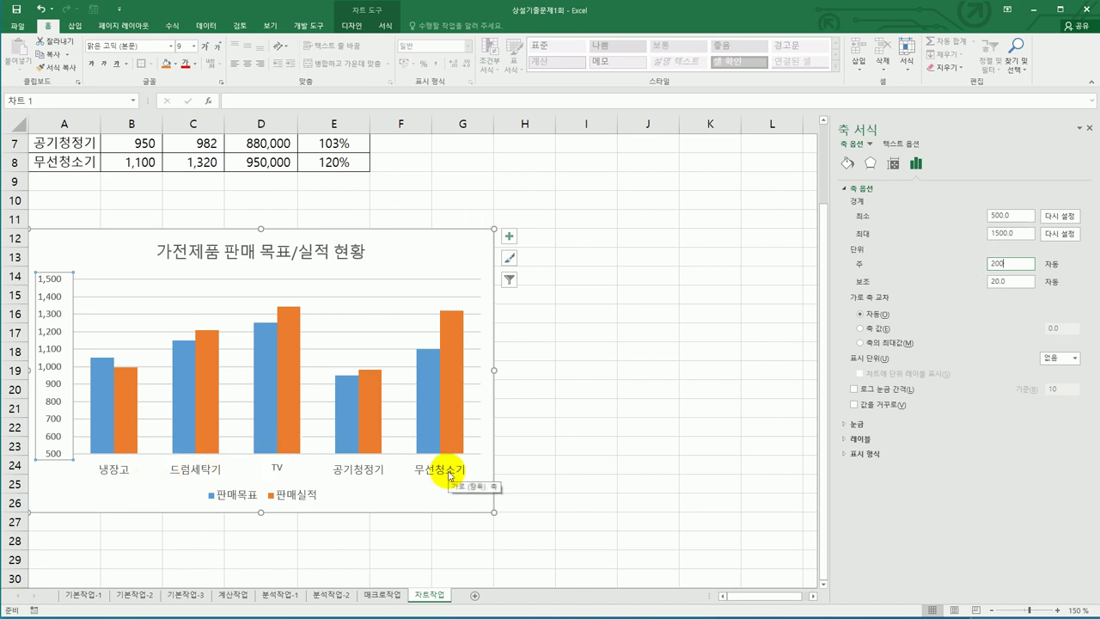
Step: Add a data label to only the TV bar of the 판매실적 series
click(293, 426)
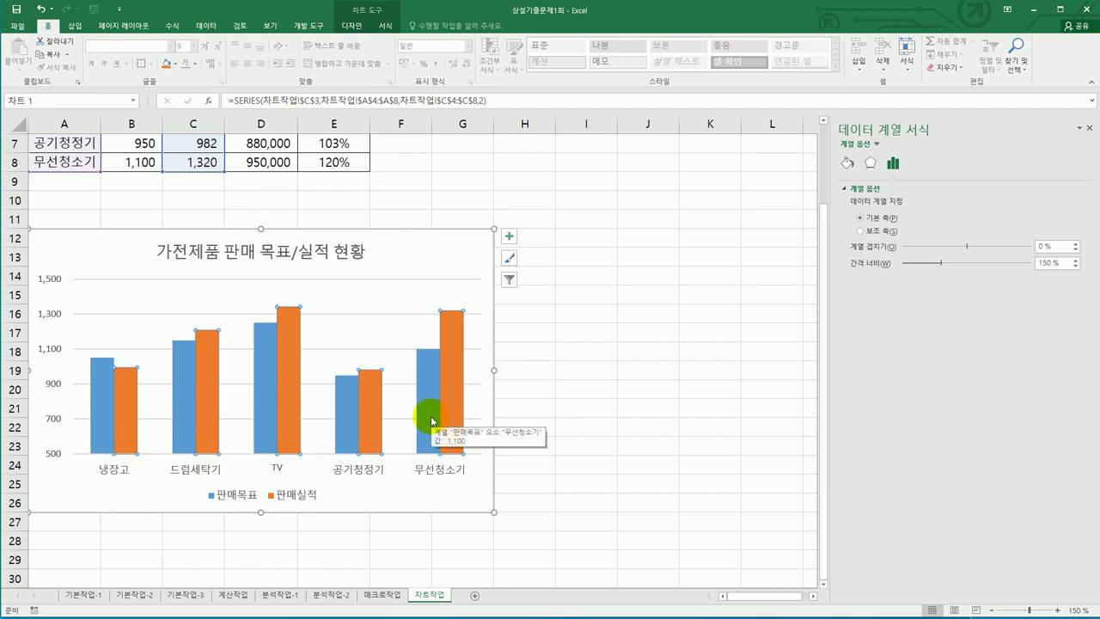
click(288, 374)
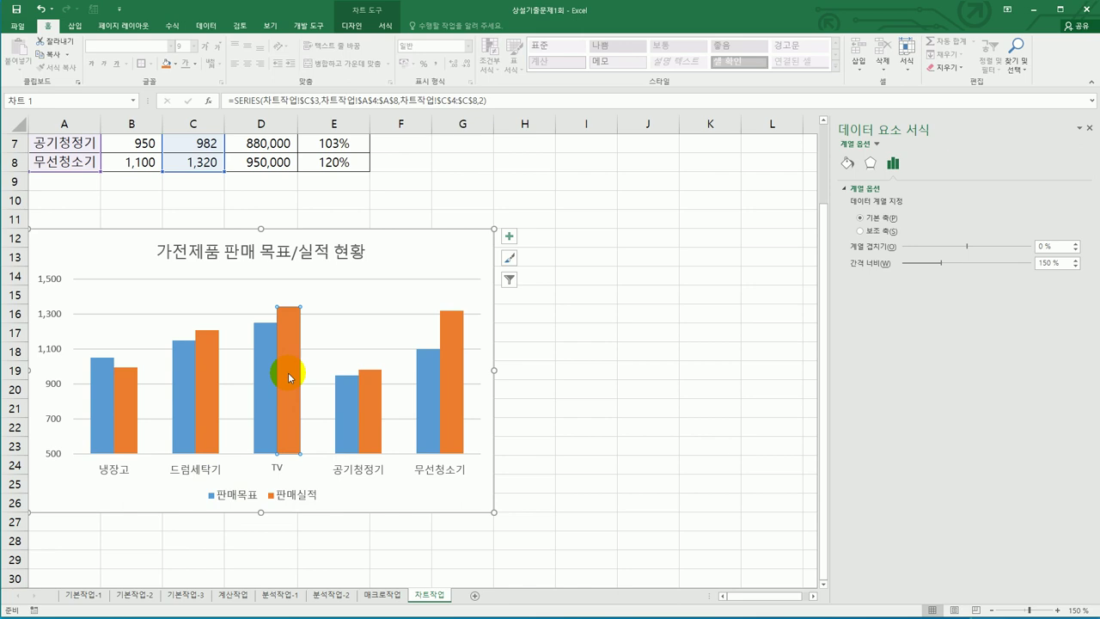
right_click(288, 373)
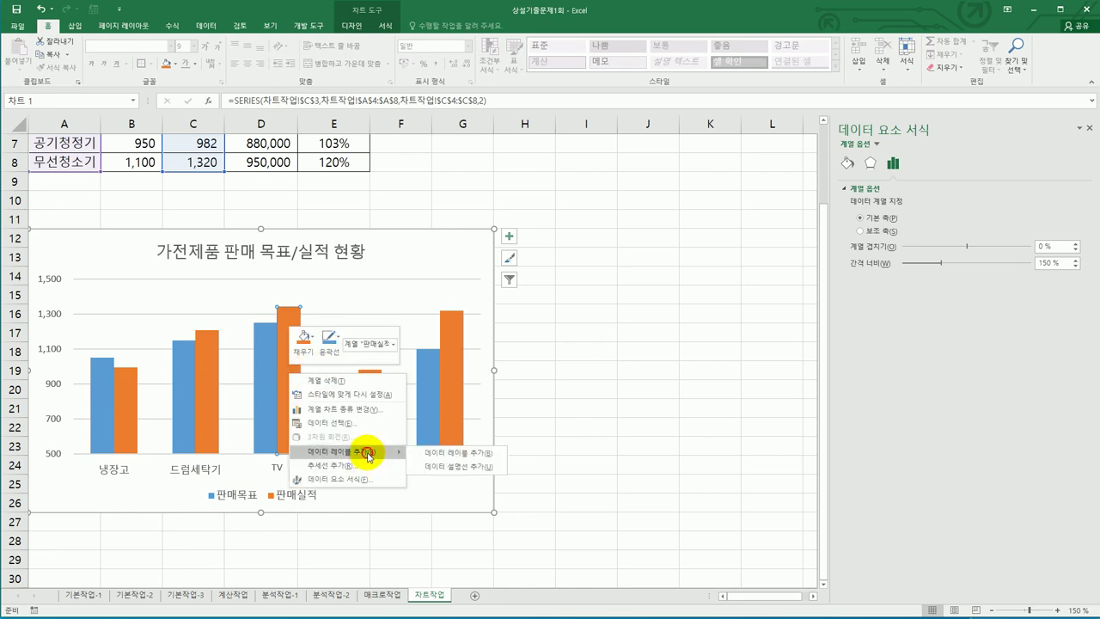
click(370, 456)
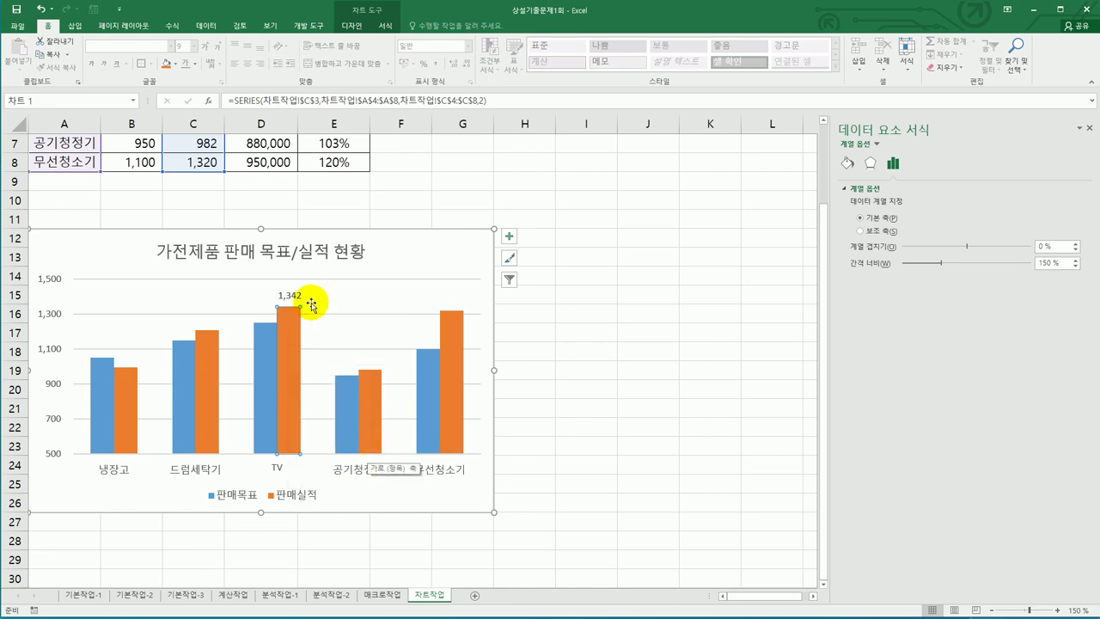
Step: Add a data label to only the TV bar of the 판매목표 series, and review the data label position options
click(268, 349)
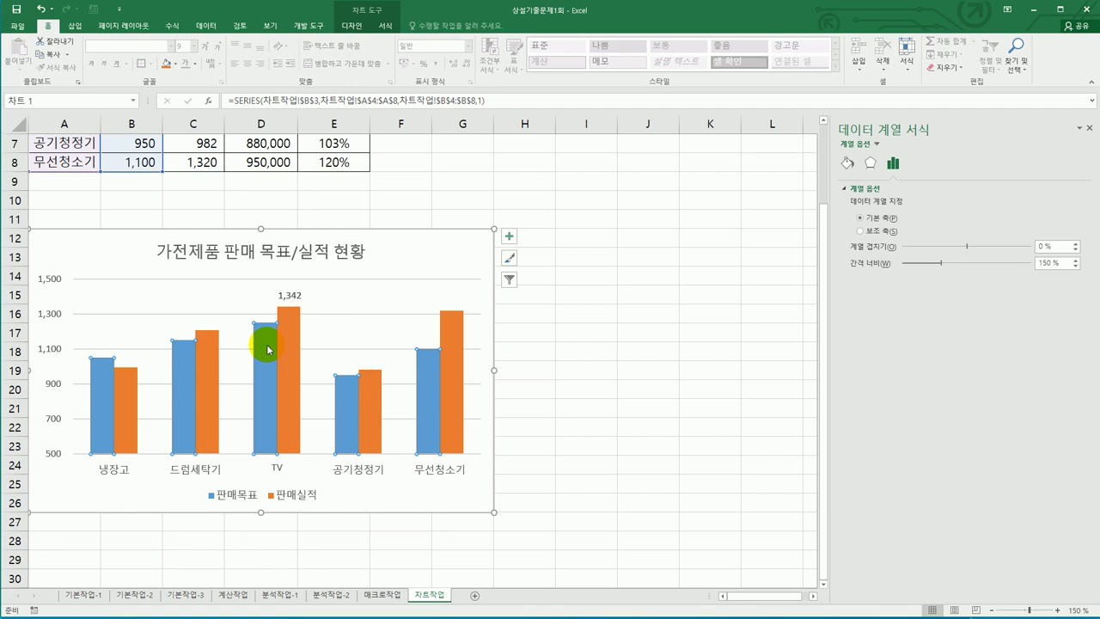
click(268, 349)
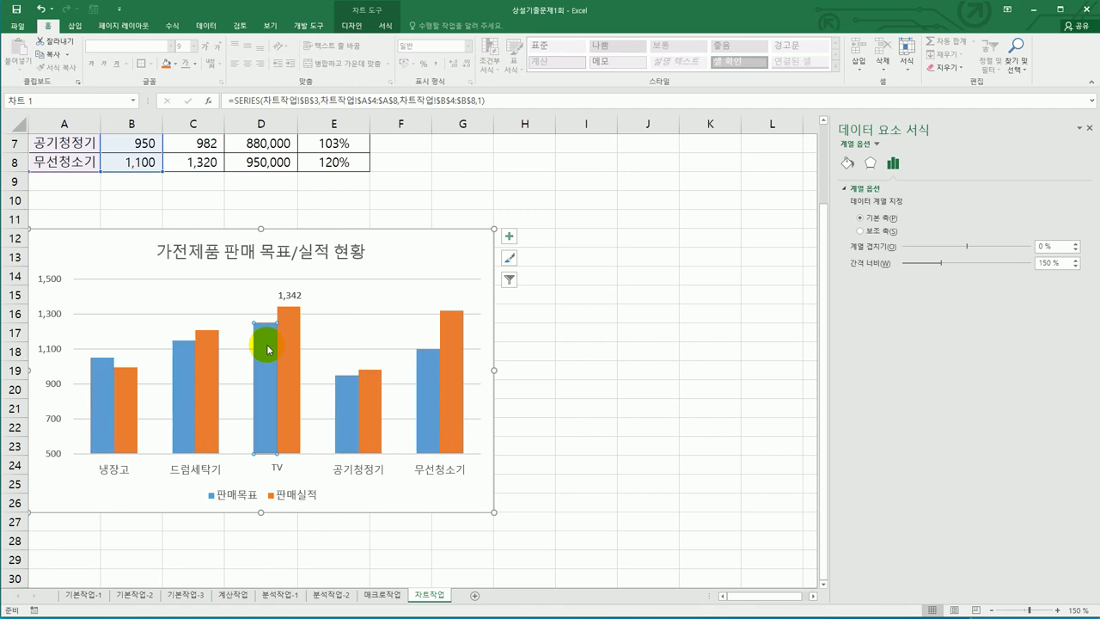
right_click(268, 349)
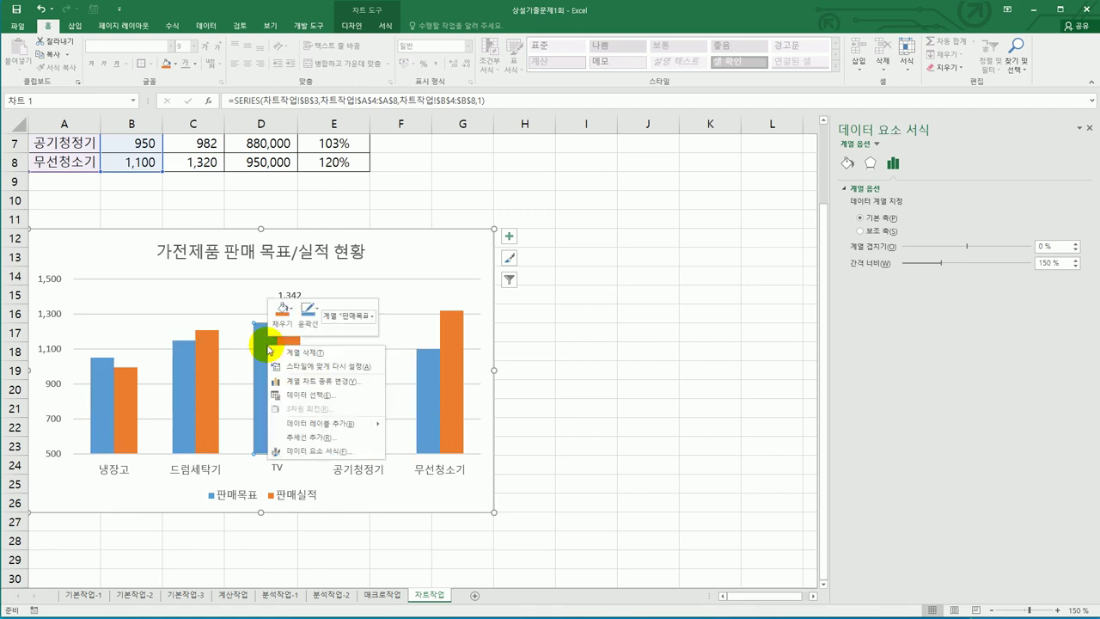
click(325, 425)
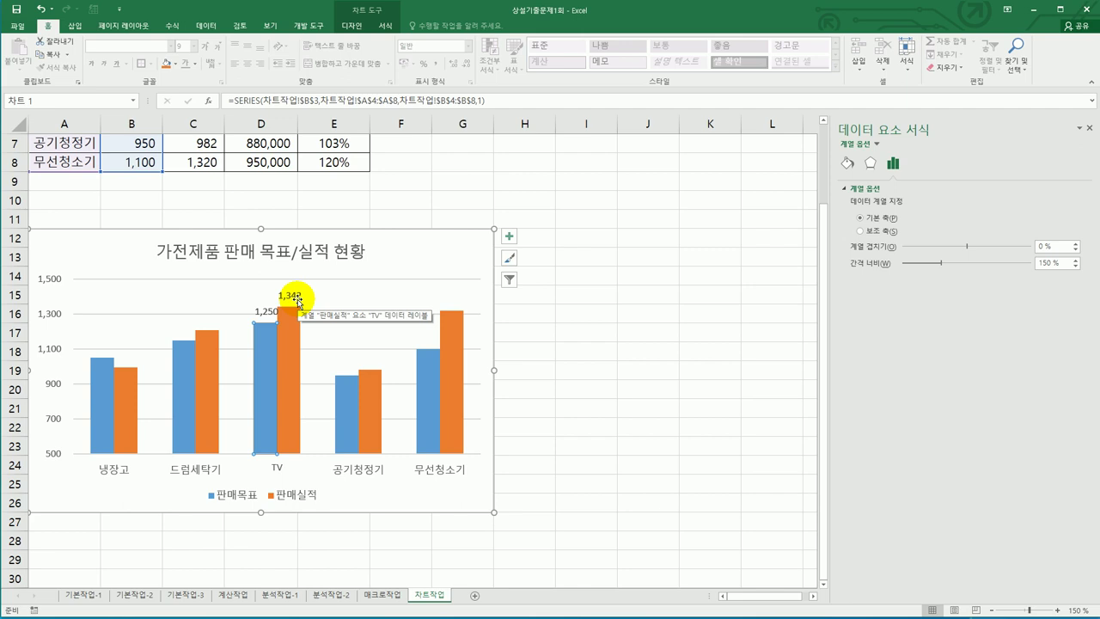
click(508, 244)
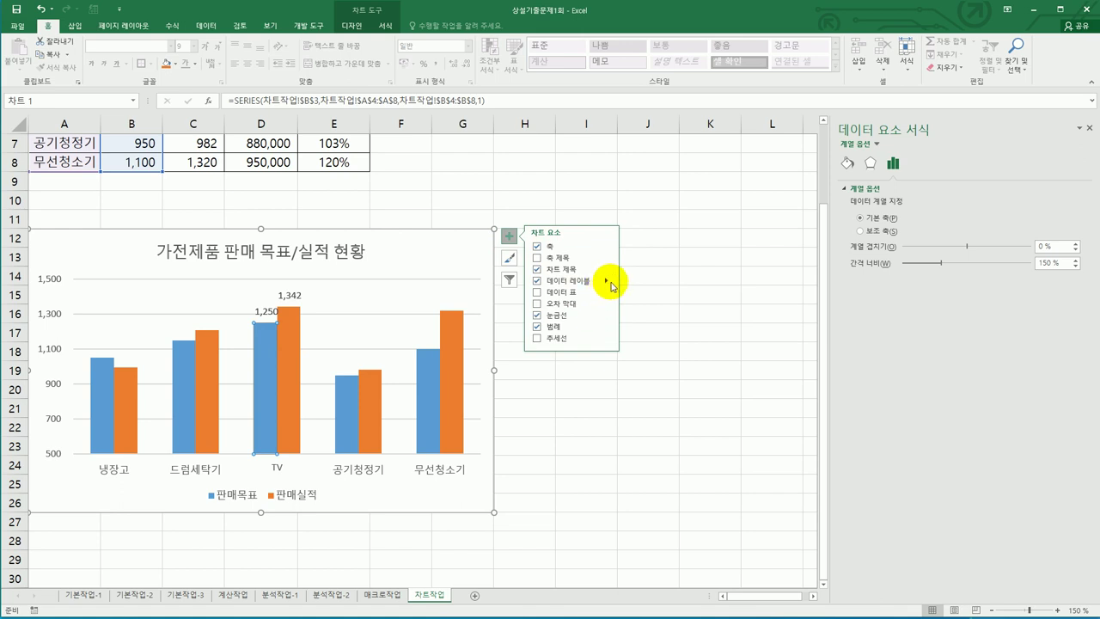
click(609, 284)
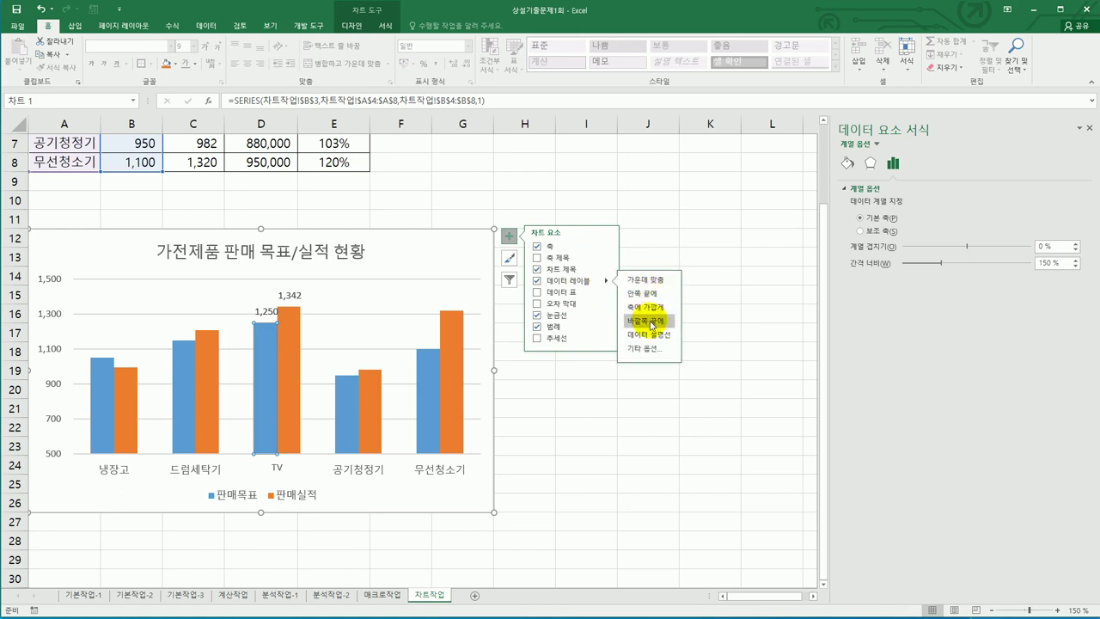
click(566, 496)
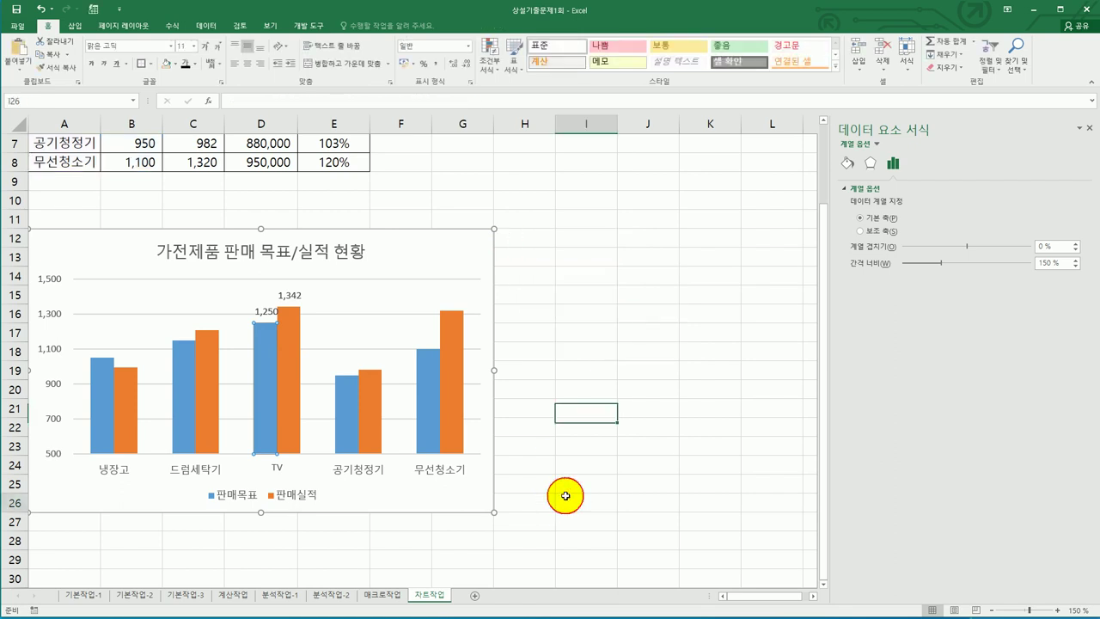
click(565, 496)
Step: Apply the inner centre (안쪽 가운데) shadow preset to the chart area
click(438, 265)
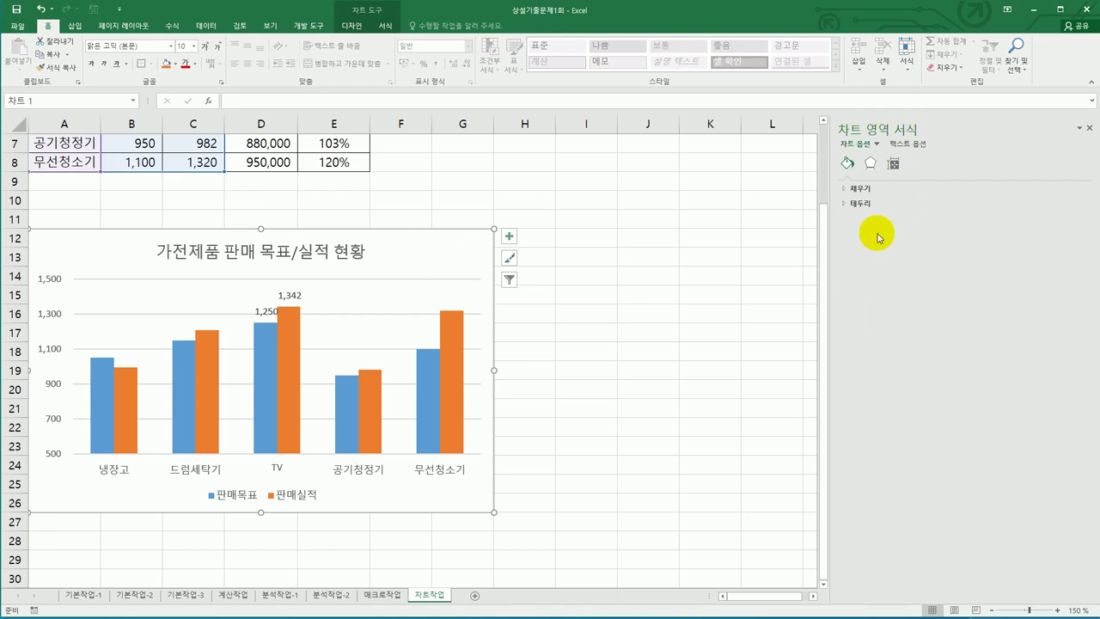
click(870, 166)
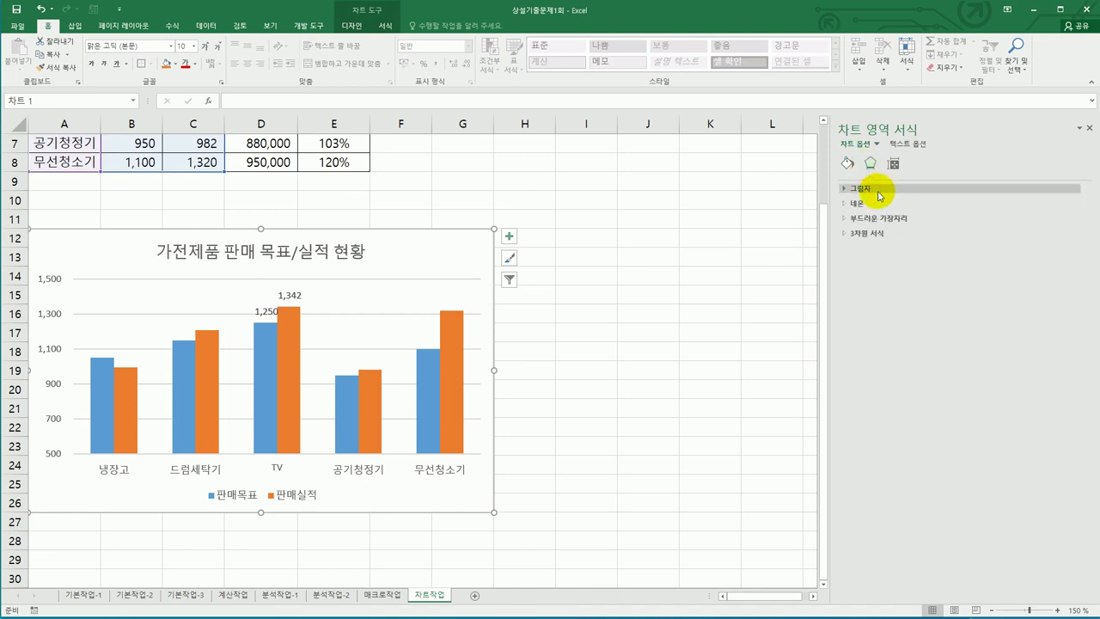
click(877, 193)
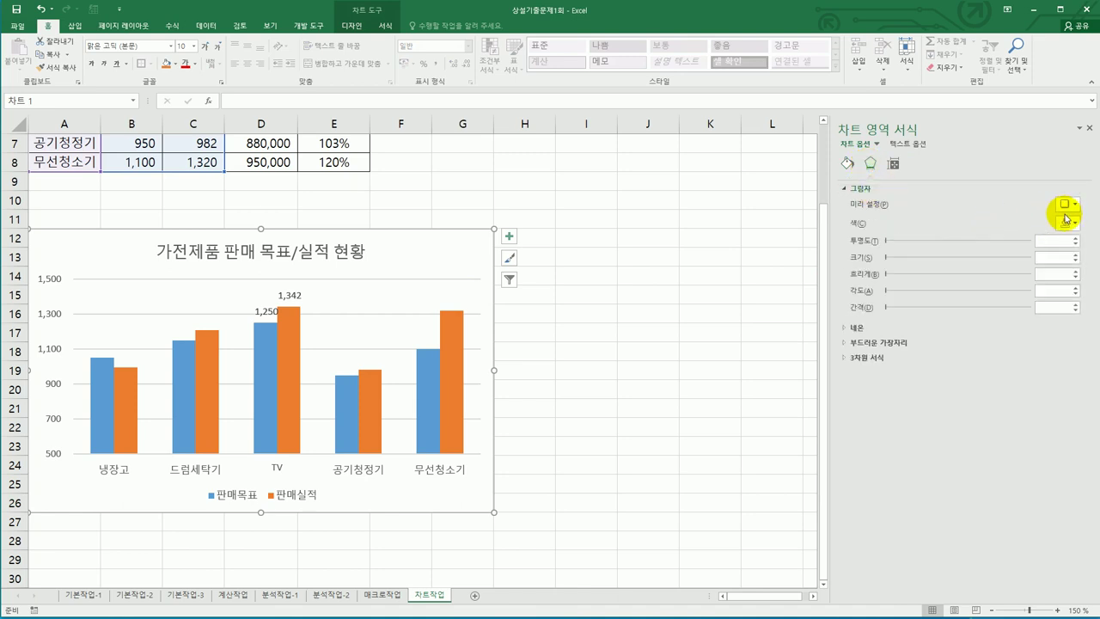
click(1077, 206)
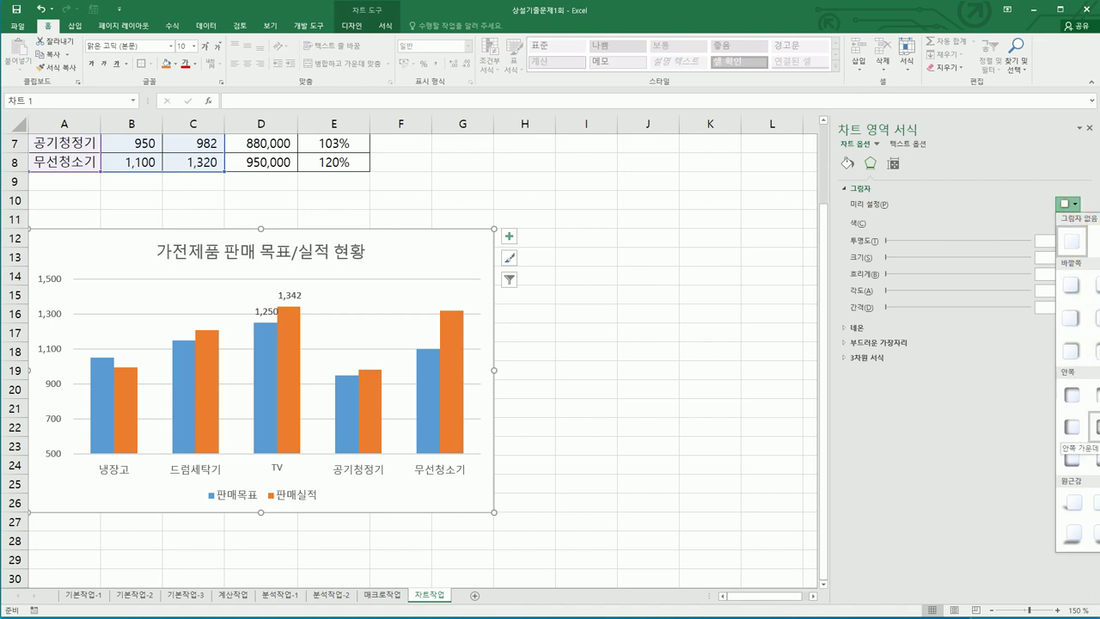
click(1096, 426)
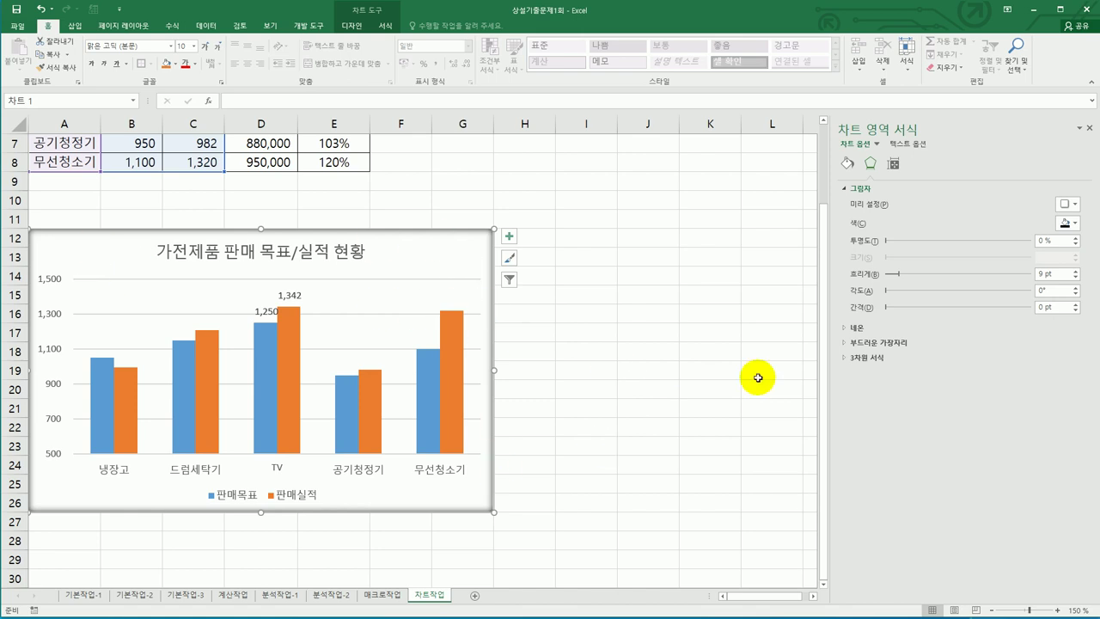
Step: Give the chart area border rounded corners (둥근 모서리) and deselect the chart
click(847, 165)
click(860, 204)
click(907, 477)
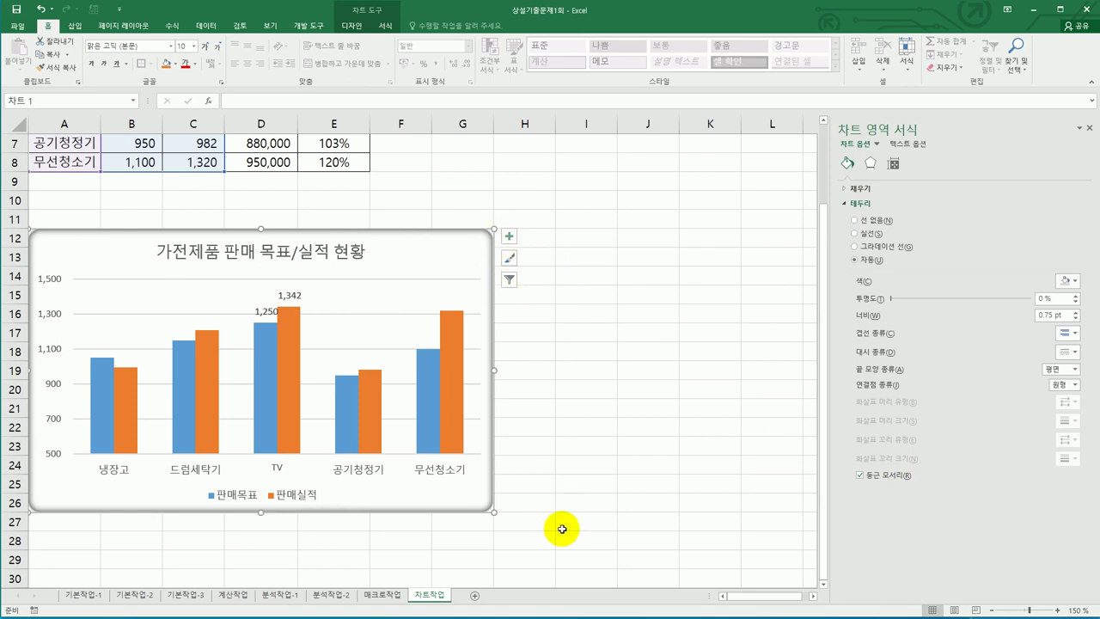
click(572, 497)
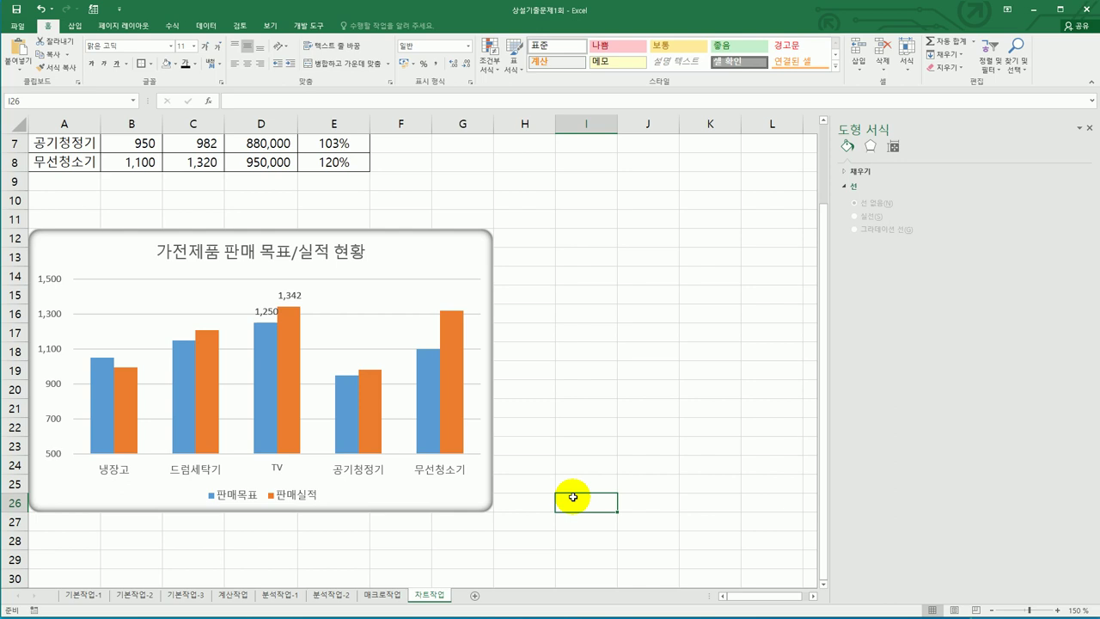
scroll(572, 497, up, 2)
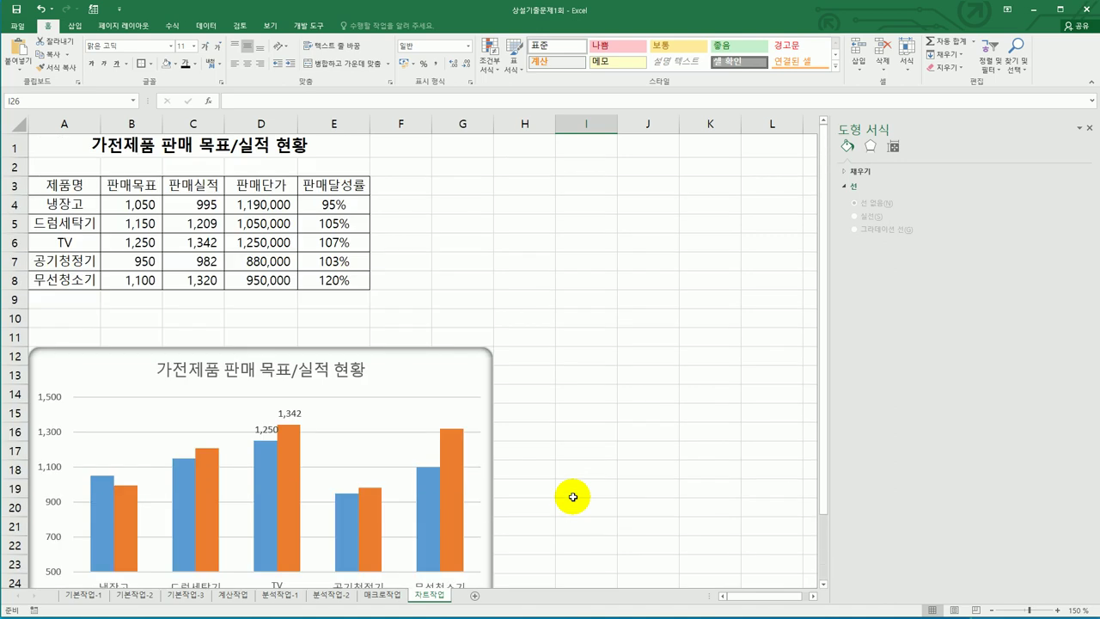